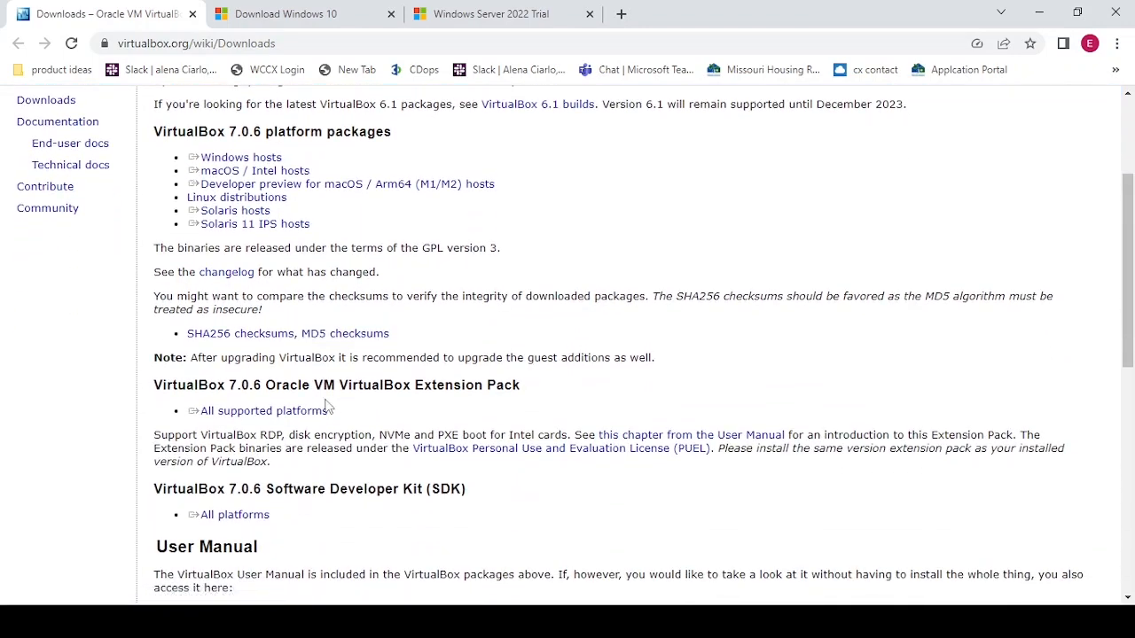
# - Highlight the extension pack download line, then scroll down the Download Windows 10 page
pyautogui.tripleClick(342, 408)
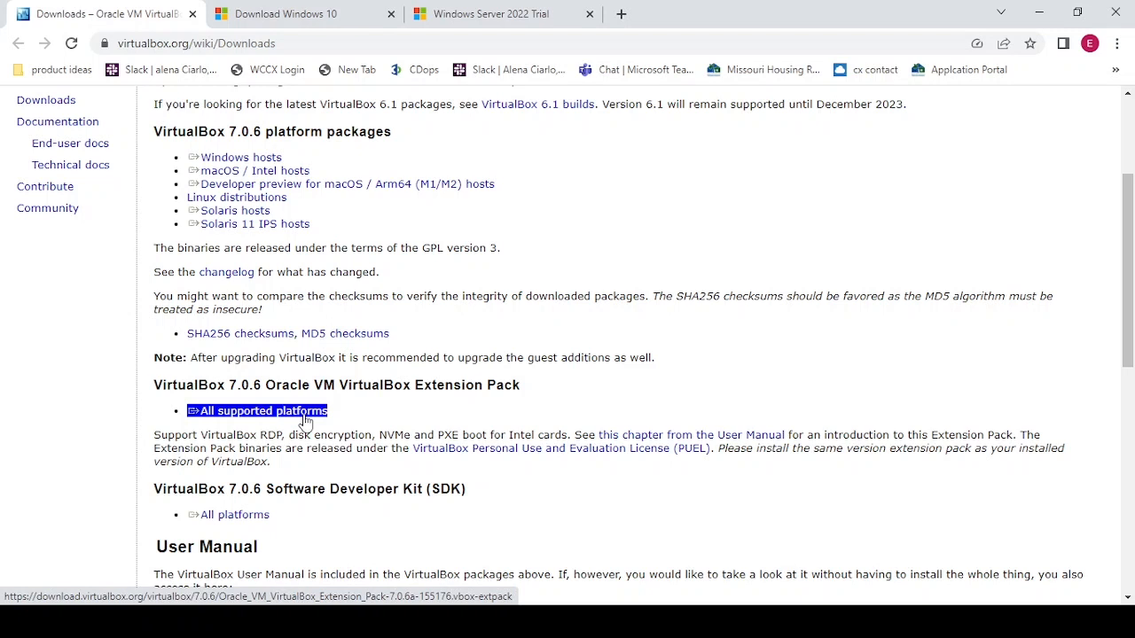
pyautogui.click(335, 420)
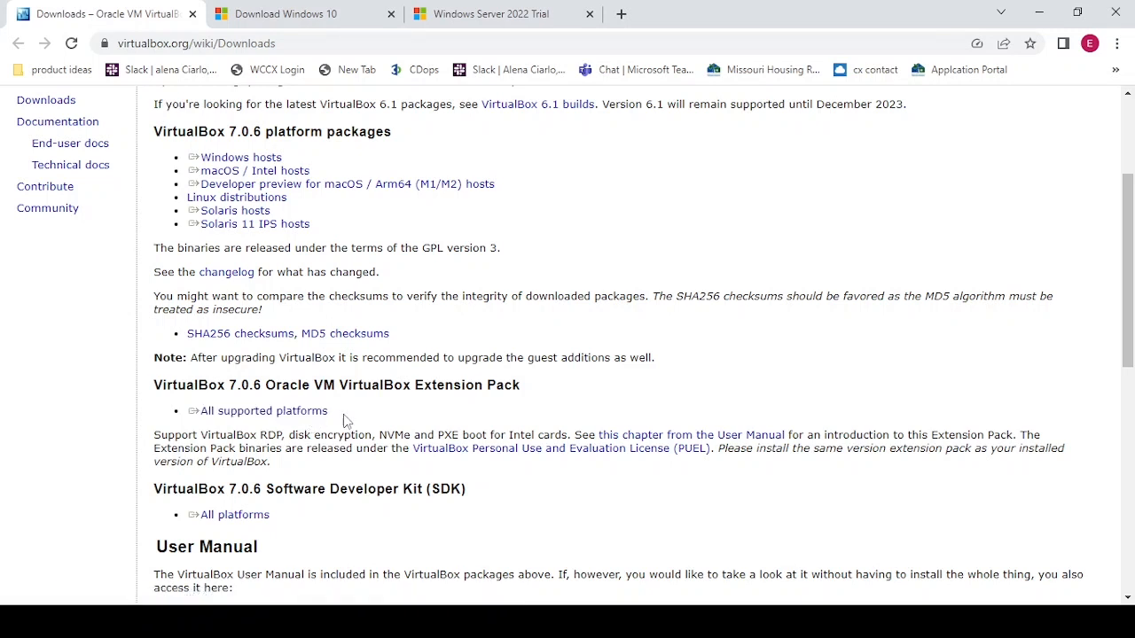
pyautogui.click(345, 24)
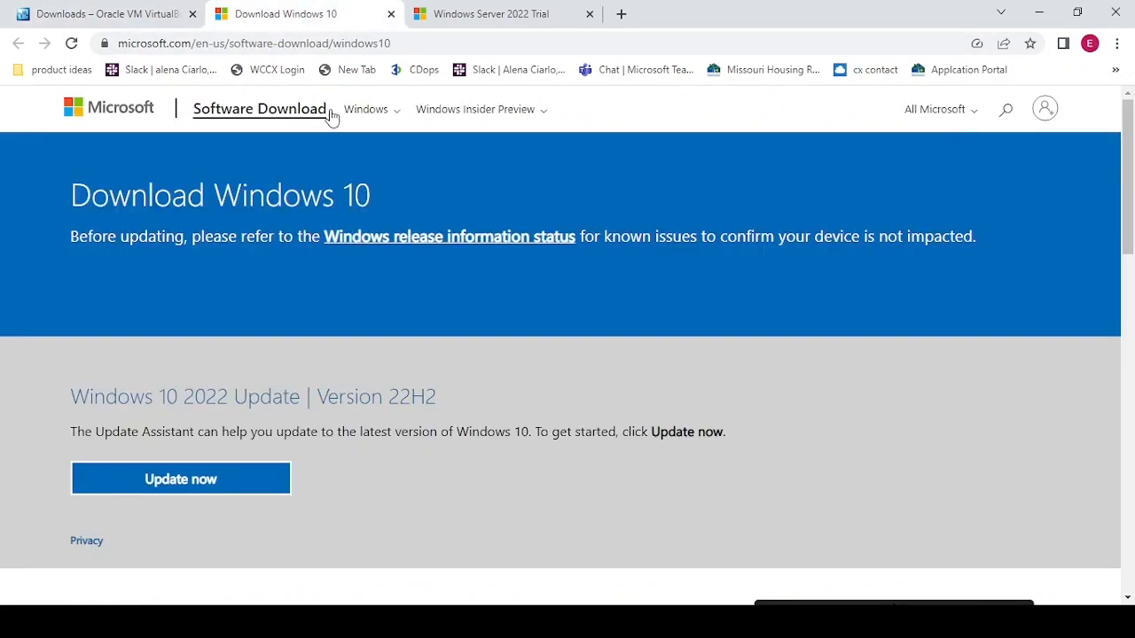
pyautogui.scroll(-4, 310, 319)
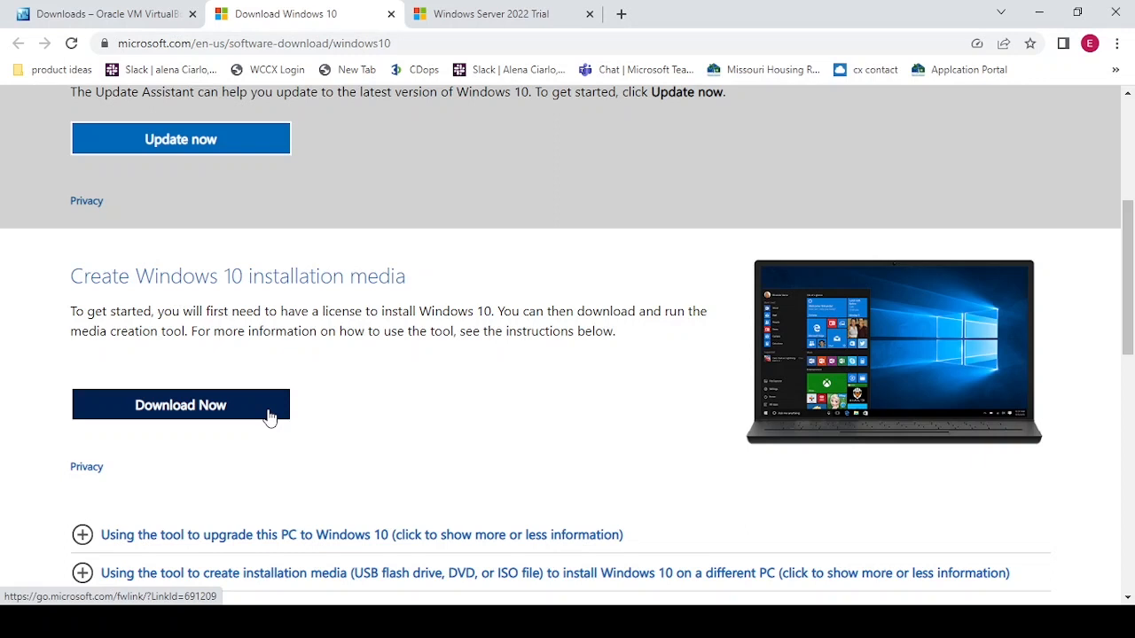
pyautogui.scroll(-2, 270, 418)
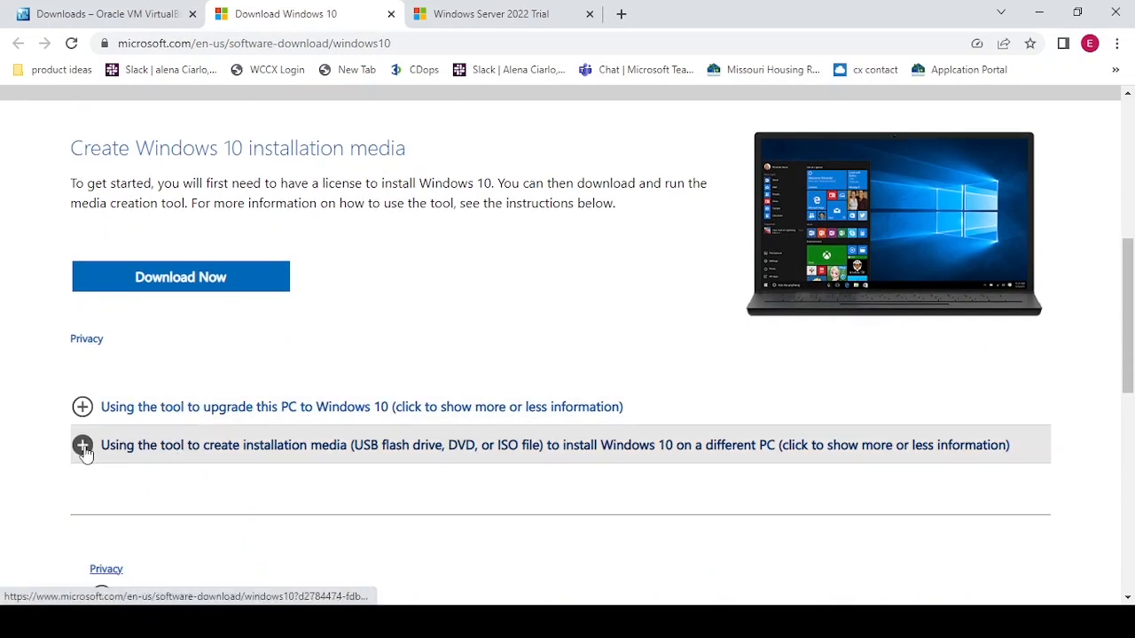
# - Expand the installation media instructions, read the USB and ISO options, then go to Server 2022 Trial
pyautogui.click(83, 446)
pyautogui.scroll(-10, 162, 533)
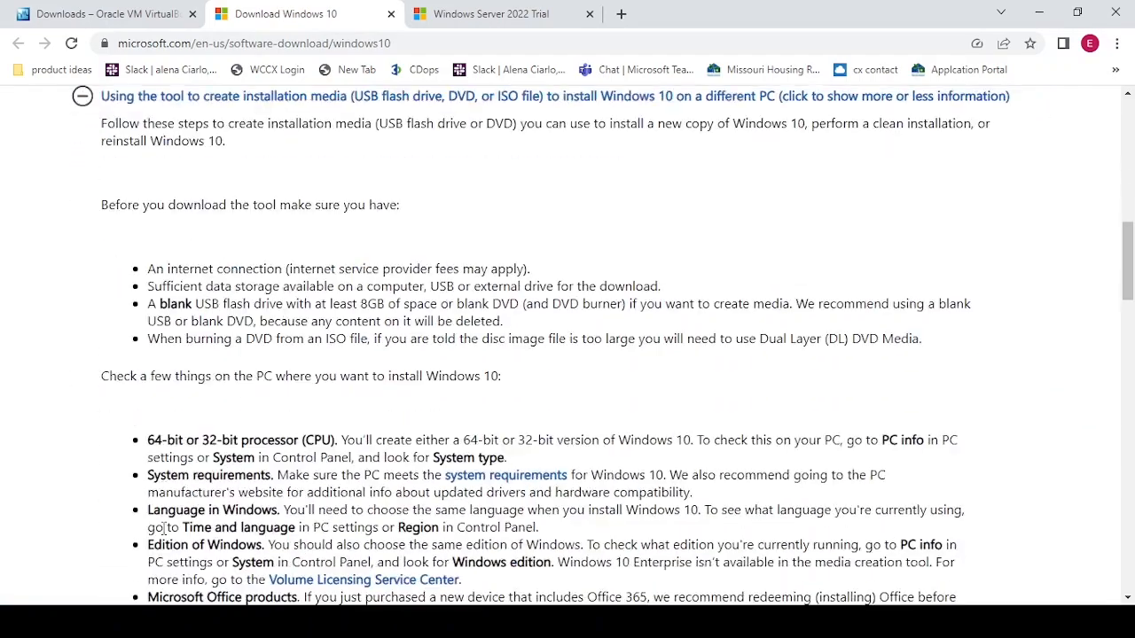
pyautogui.scroll(-5, 162, 533)
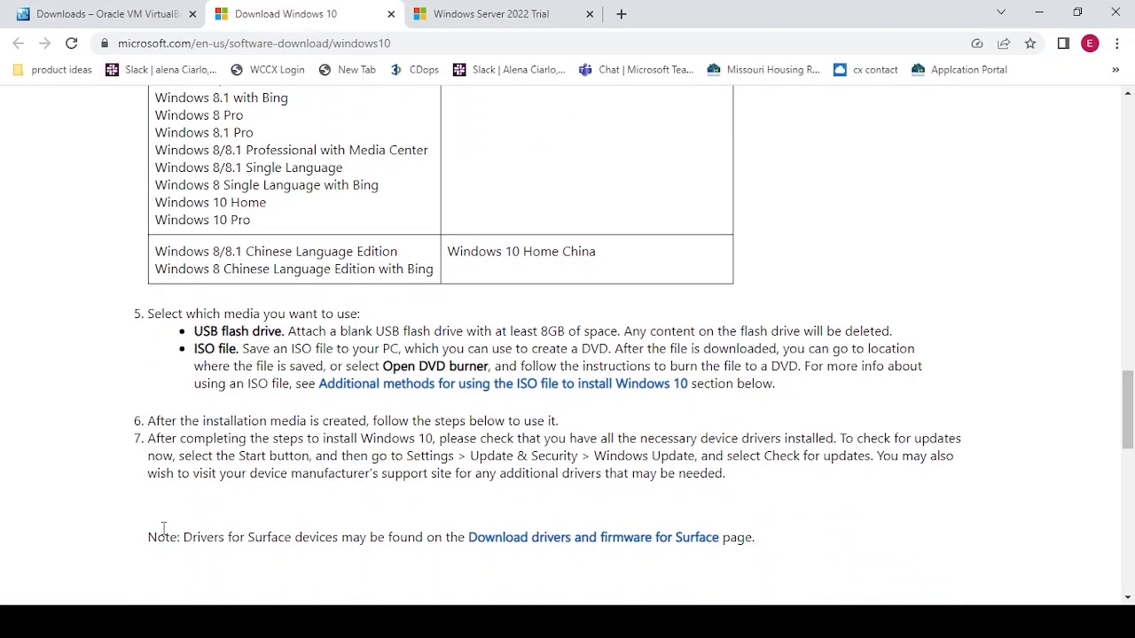
pyautogui.click(473, 12)
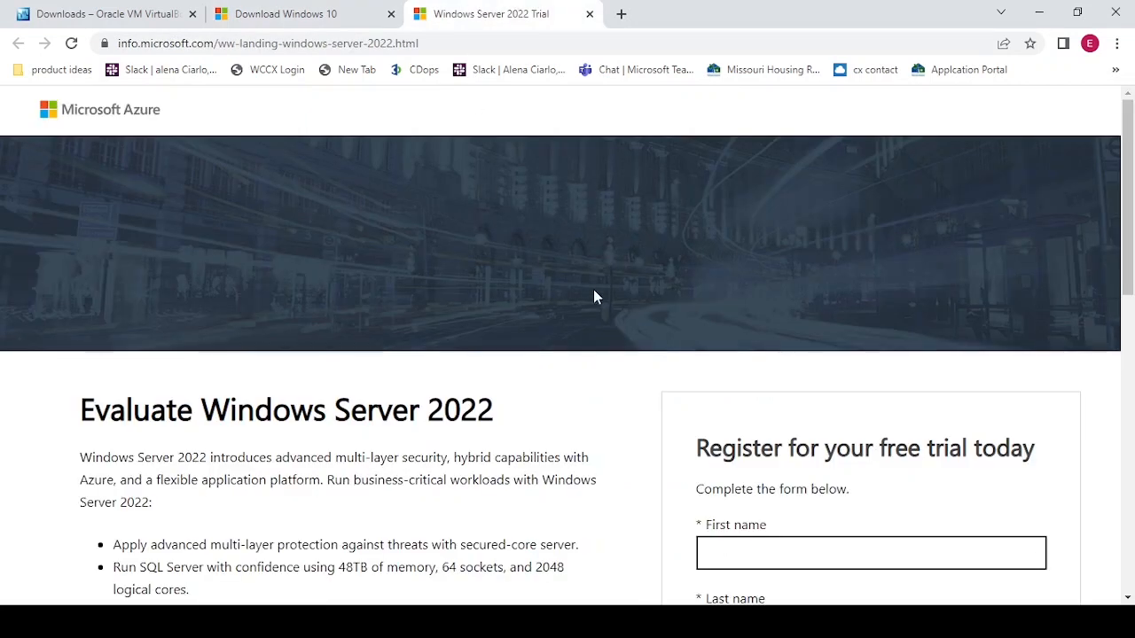
# - Scroll the Server 2022 trial registration form to Download now, then return to VirtualBox Manager
pyautogui.scroll(-4, 757, 426)
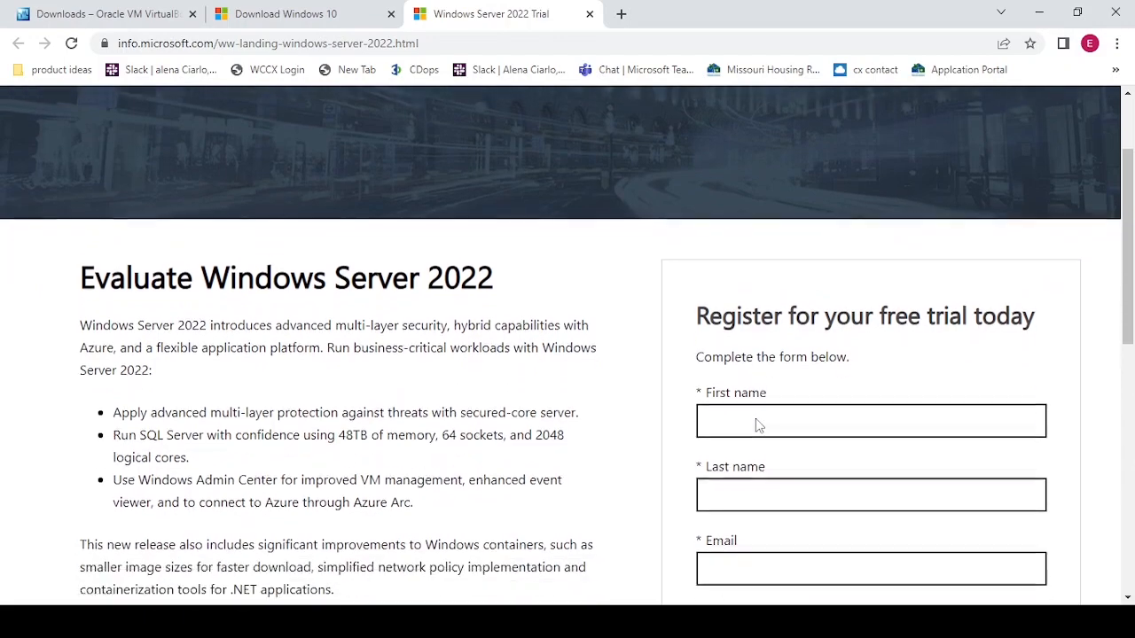
pyautogui.scroll(-4, 758, 425)
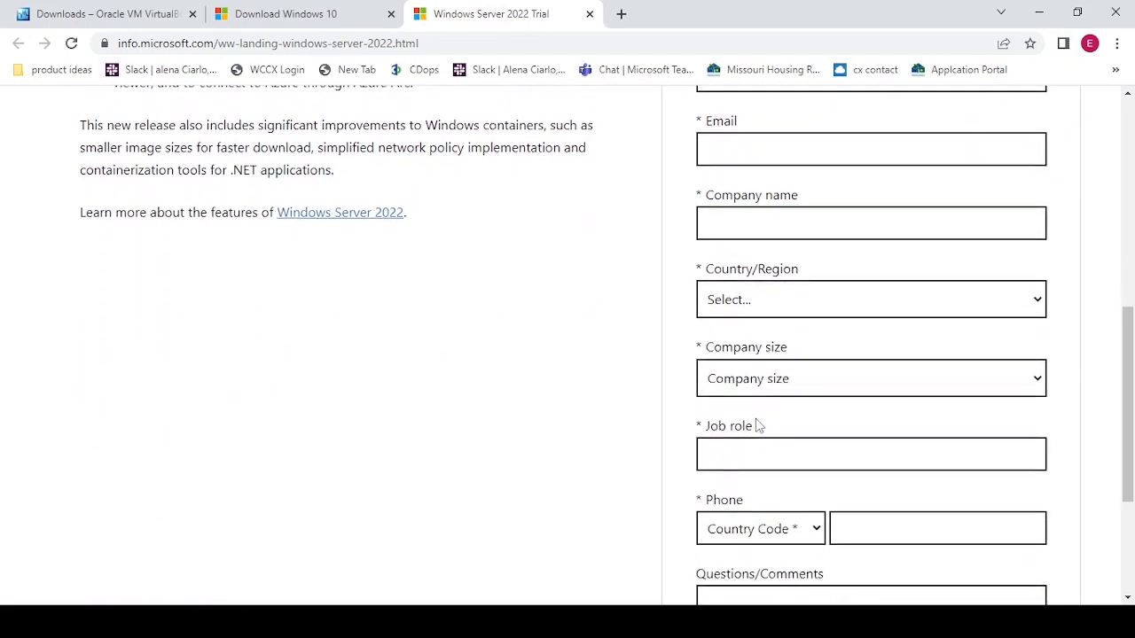
pyautogui.scroll(-1, 758, 426)
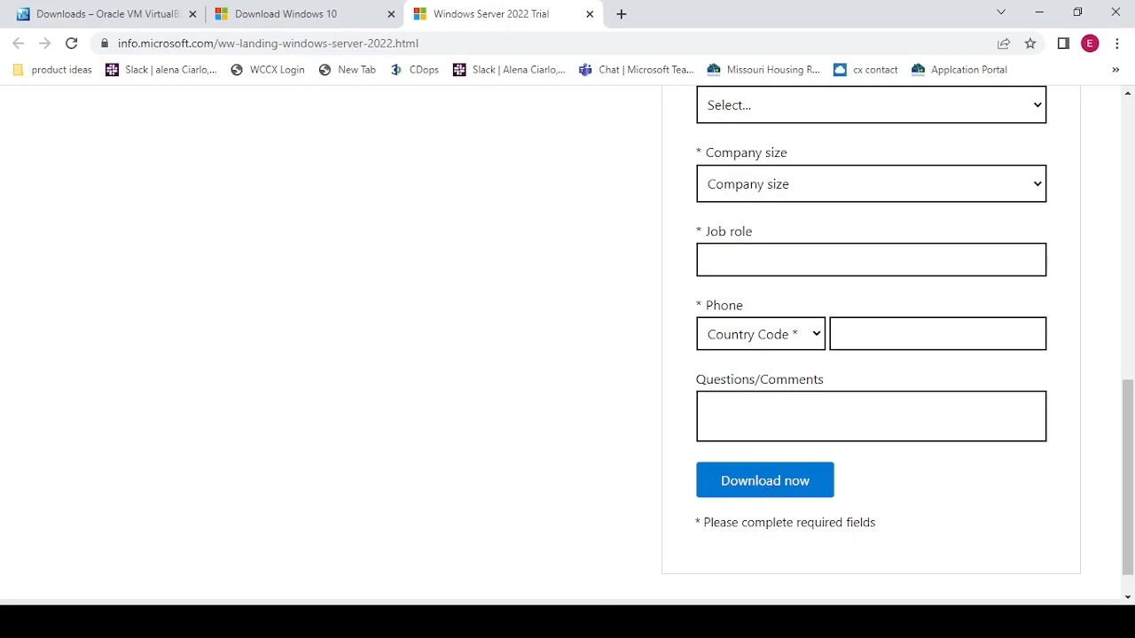
pyautogui.click(571, 620)
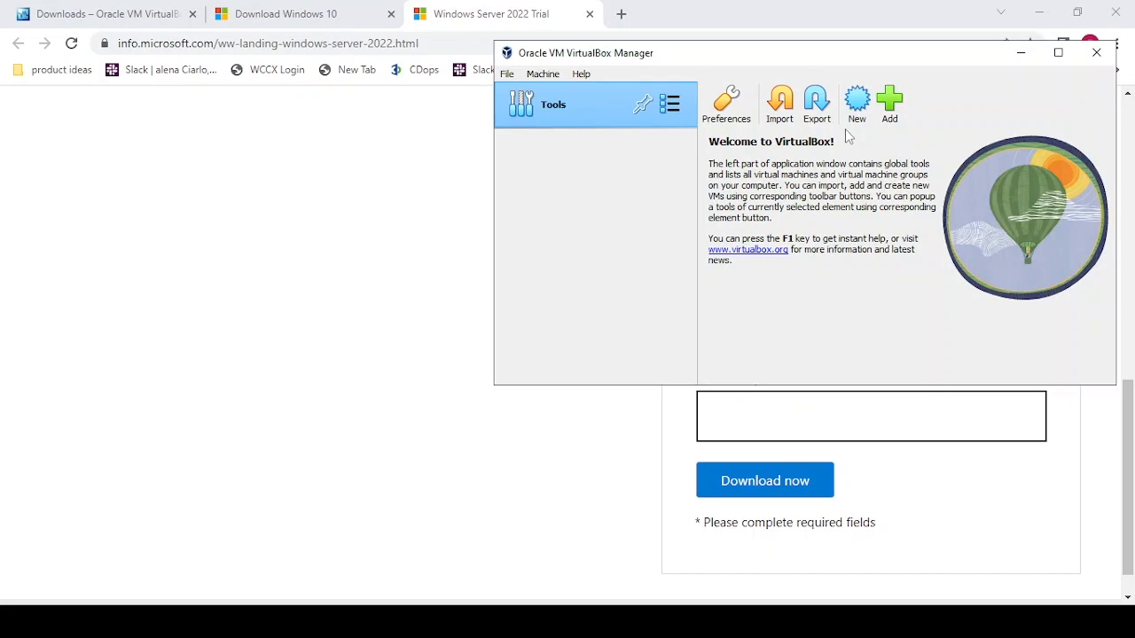
# - Begin a new VM named DC with version Other Windows (64-bit) and continue to hardware
pyautogui.click(856, 120)
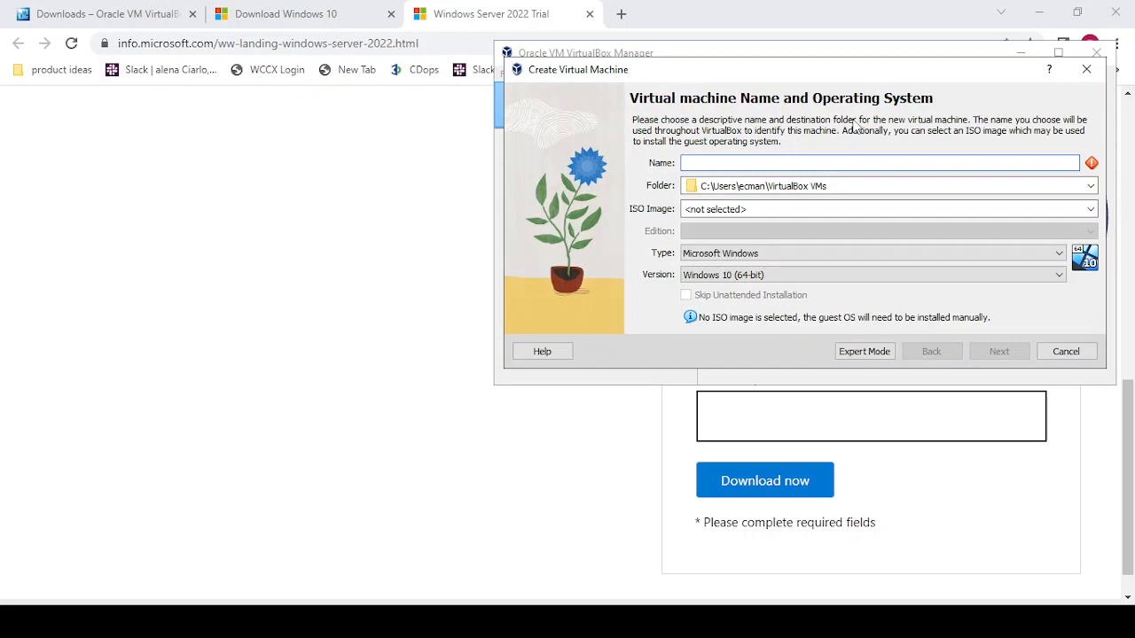
pyautogui.write('D')
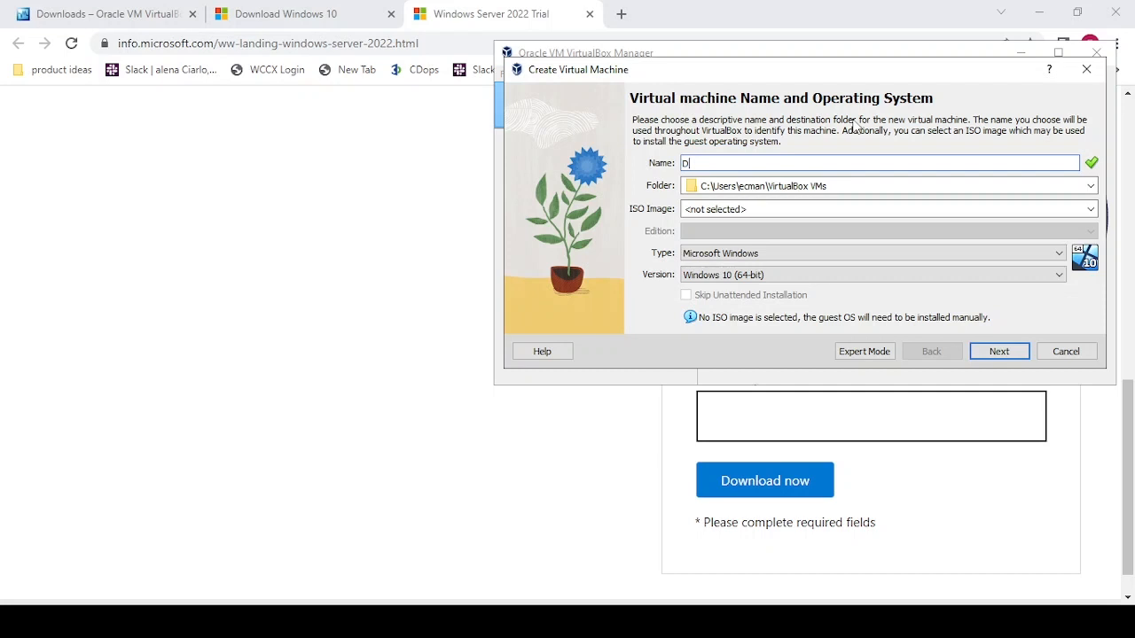
pyautogui.write('C')
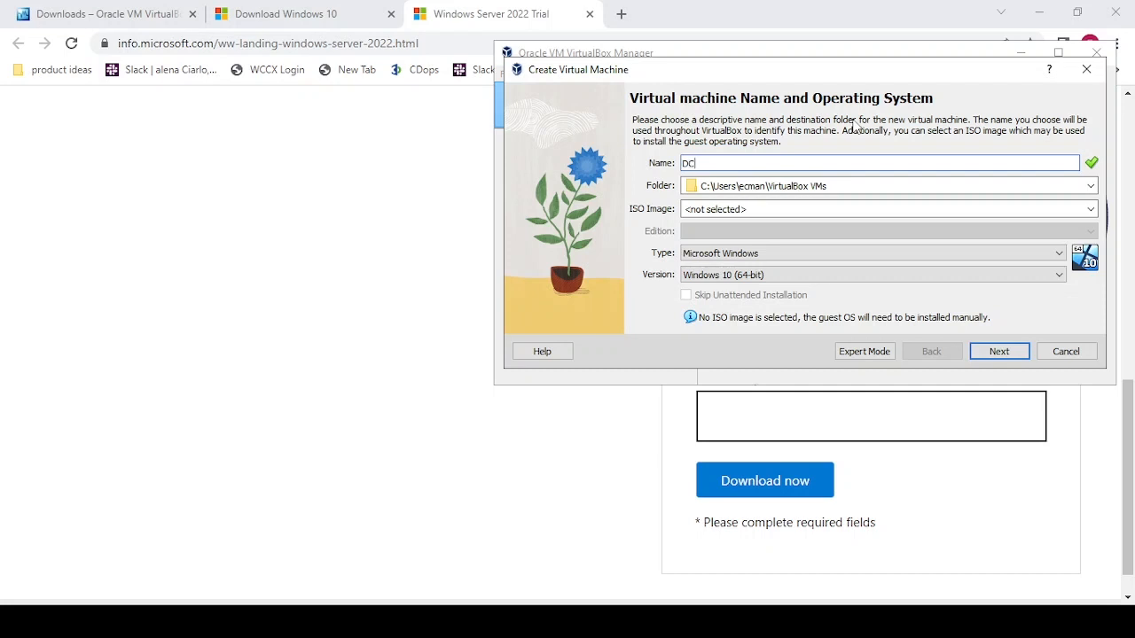
pyautogui.click(802, 280)
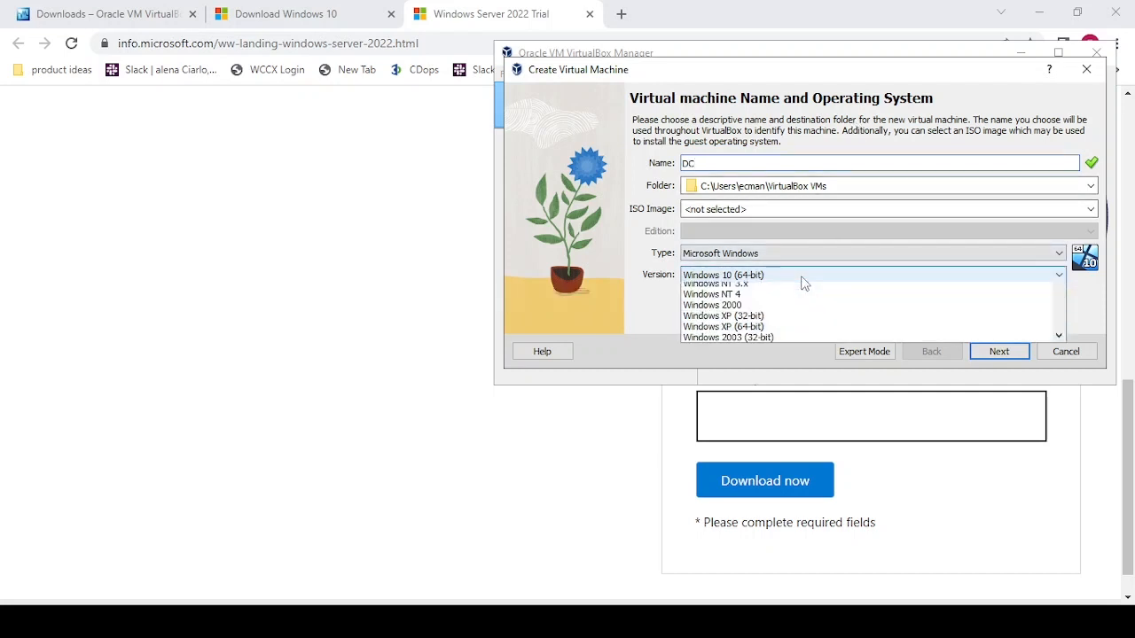
pyautogui.scroll(-2, 814, 355)
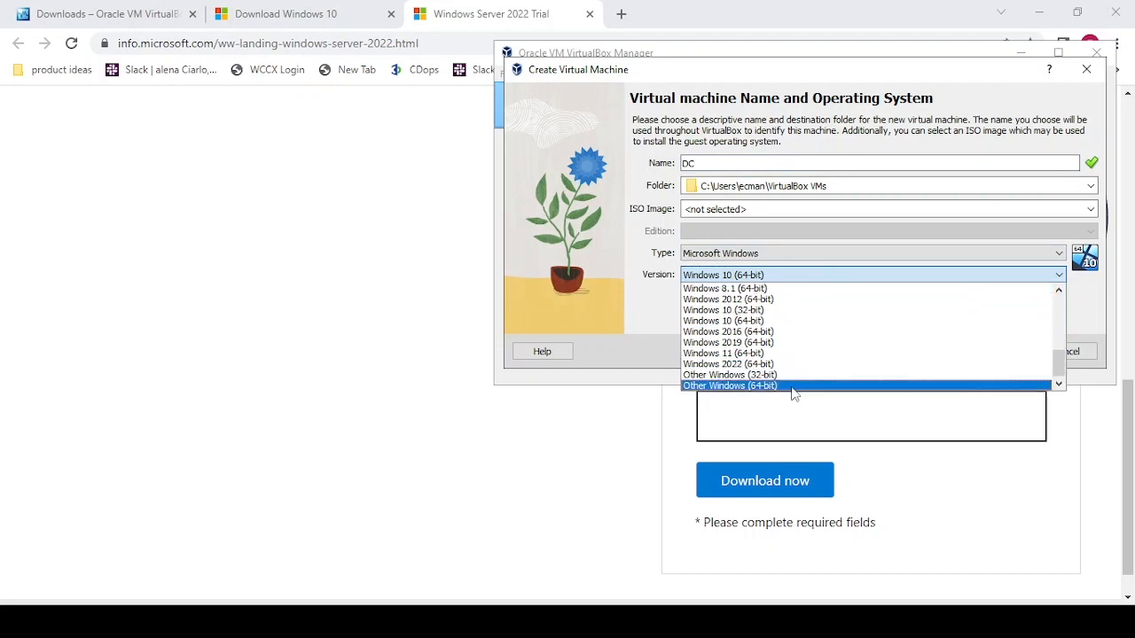
pyautogui.click(791, 387)
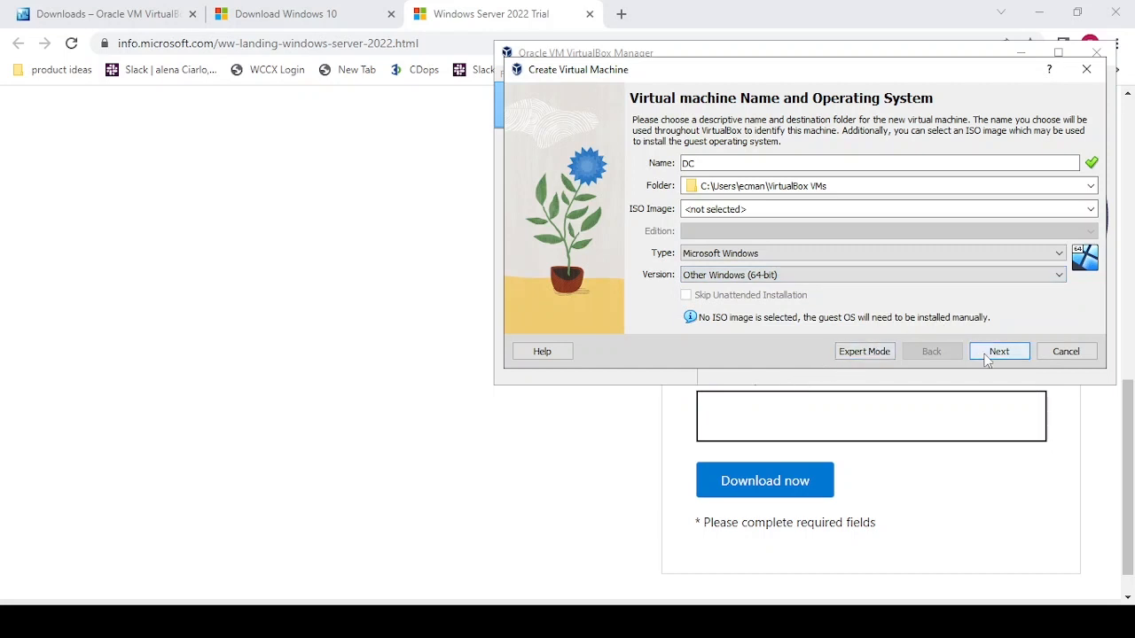
pyautogui.click(986, 359)
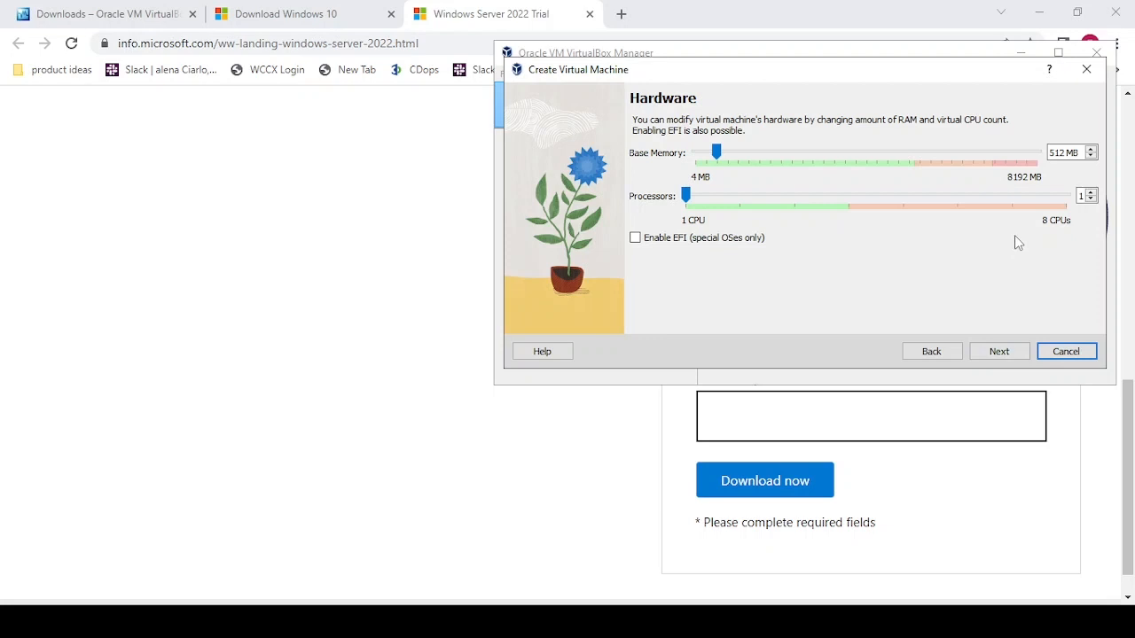
# - Give DC 2048 MB memory and 2 processors, keep the 20 GB disk, and finish the wizard
pyautogui.doubleClick(1057, 153)
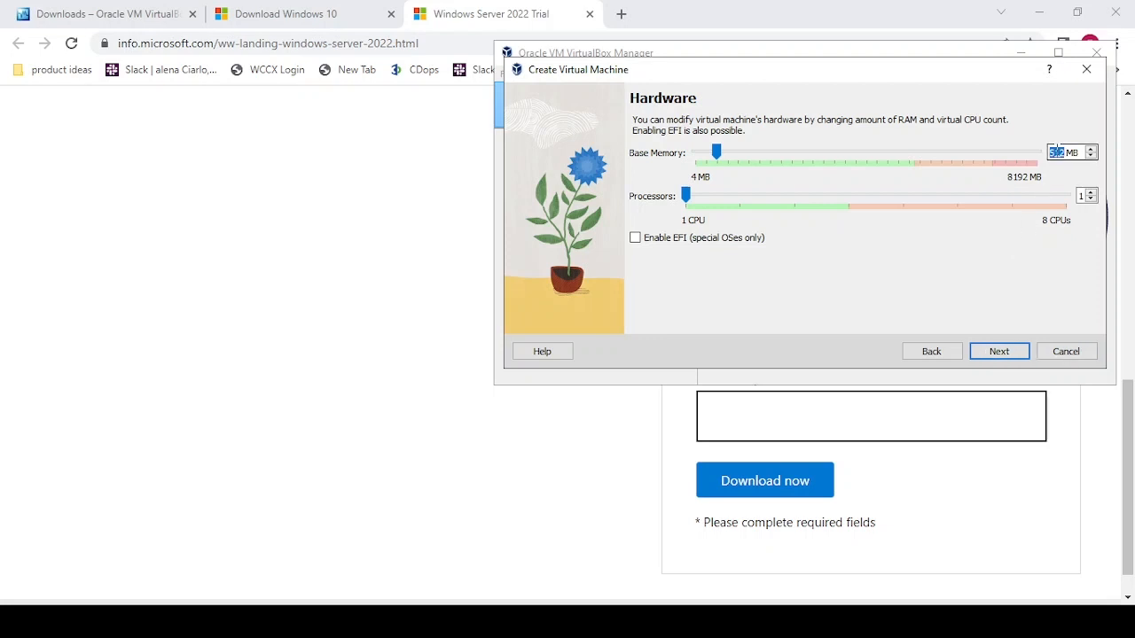
pyautogui.write('2048')
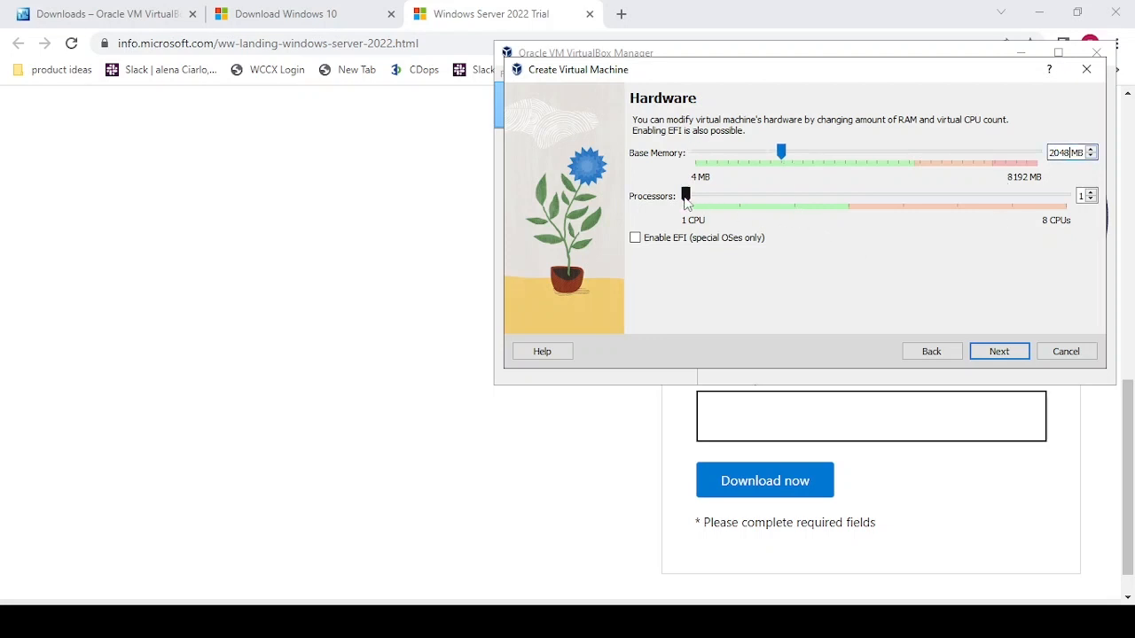
pyautogui.moveTo(687, 196); pyautogui.dragTo(735, 199)
pyautogui.click(986, 352)
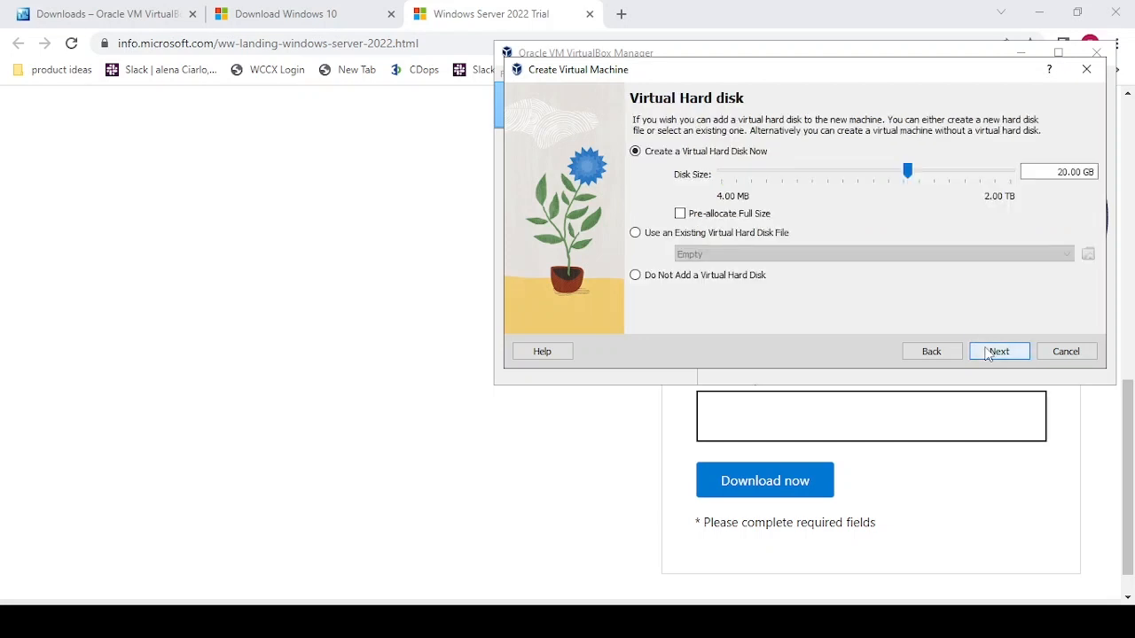
pyautogui.click(988, 354)
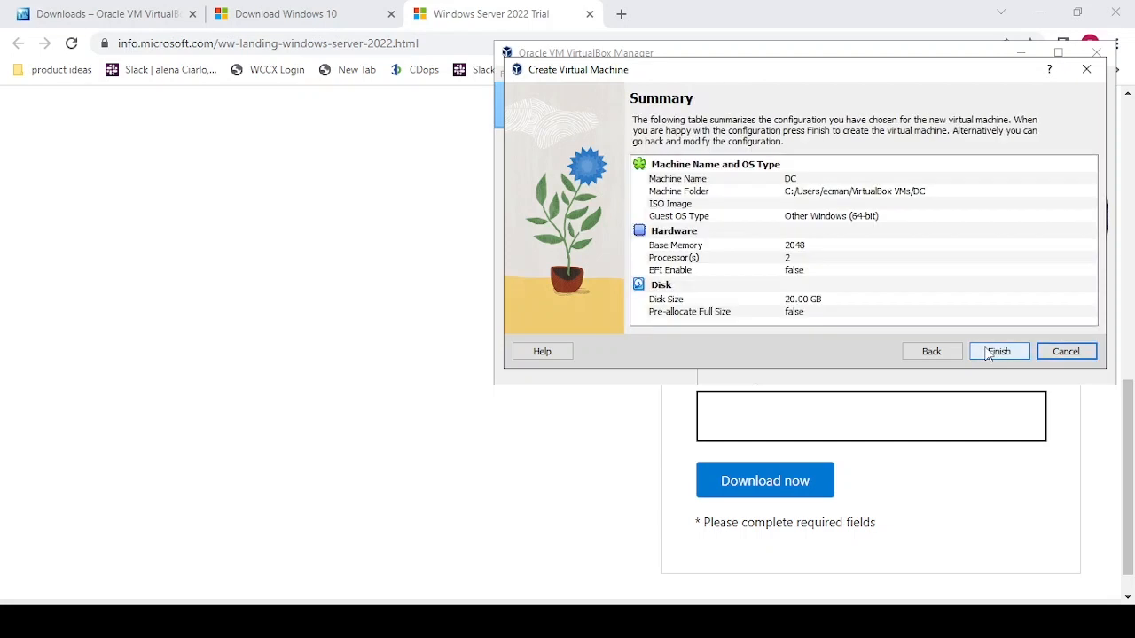
pyautogui.click(987, 353)
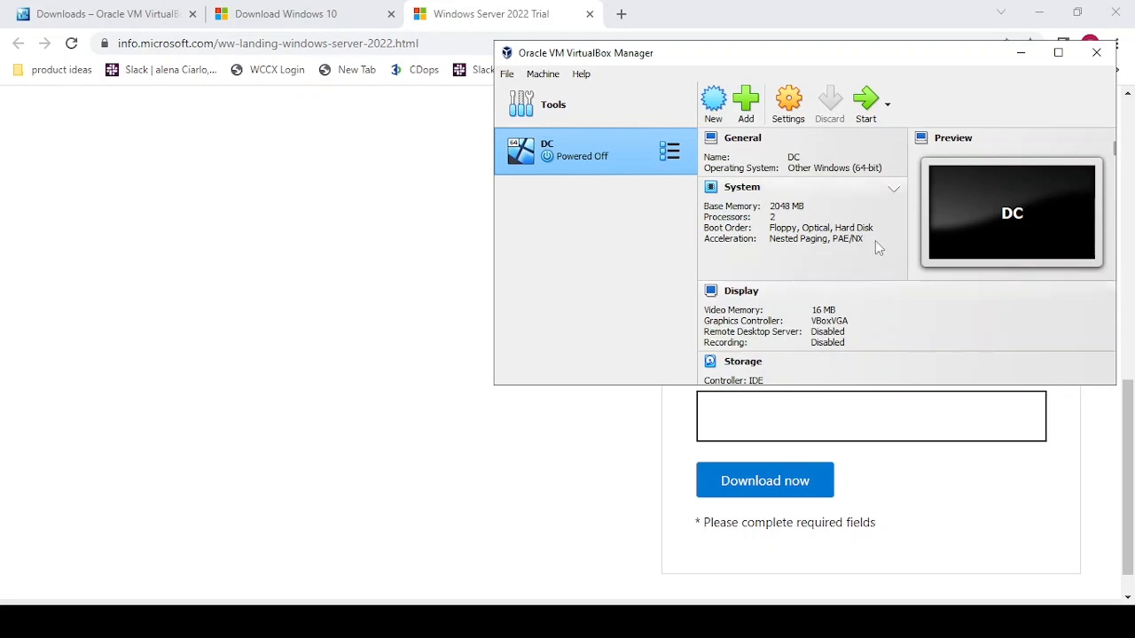
# - Set DC's shared clipboard and drag-and-drop to Bidirectional, then view its Network settings
pyautogui.click(789, 111)
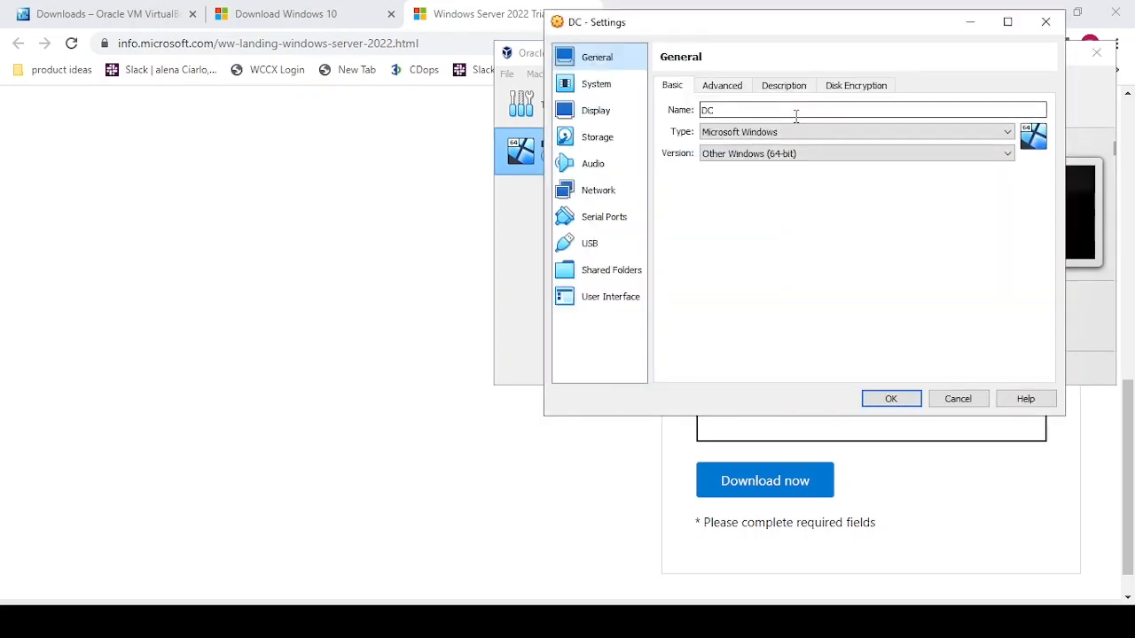
pyautogui.click(725, 90)
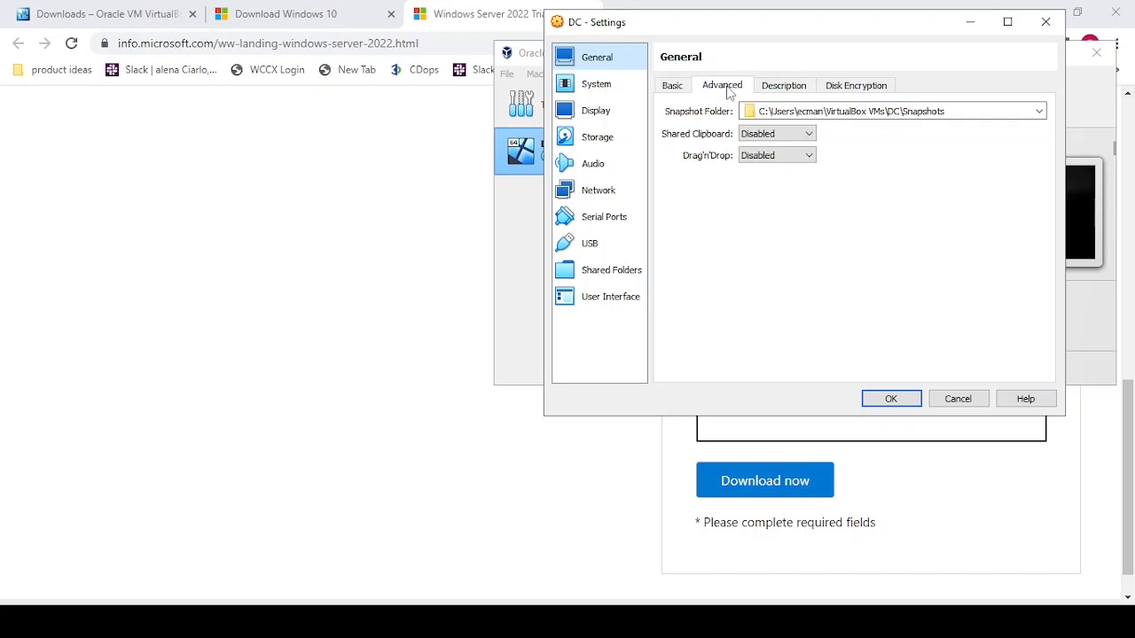
pyautogui.click(756, 137)
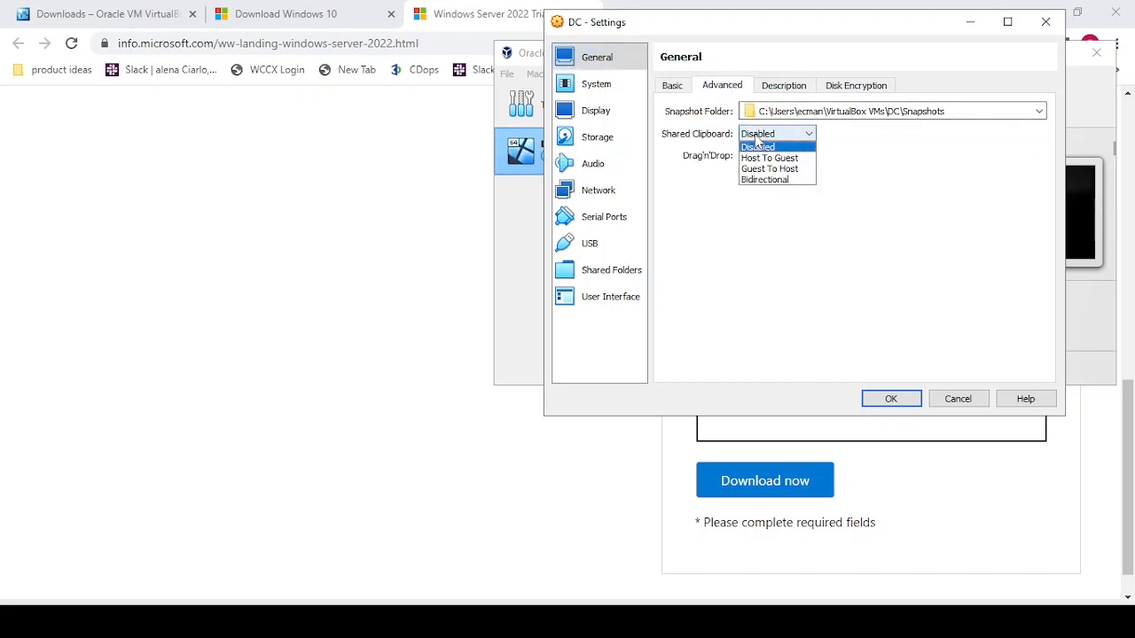
pyautogui.click(767, 180)
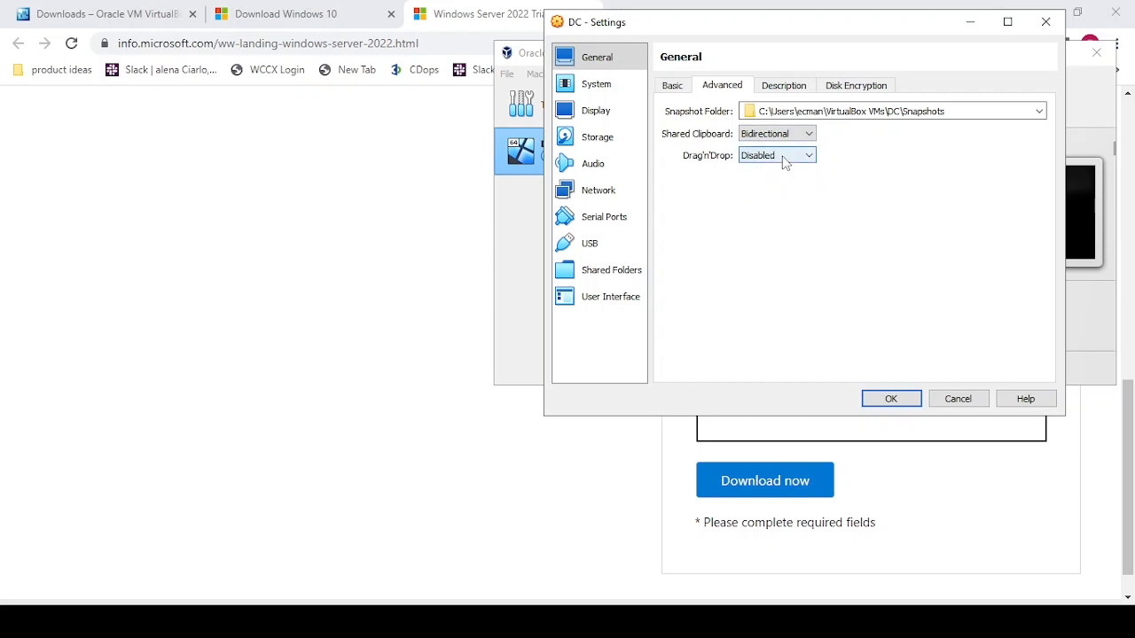
pyautogui.click(783, 158)
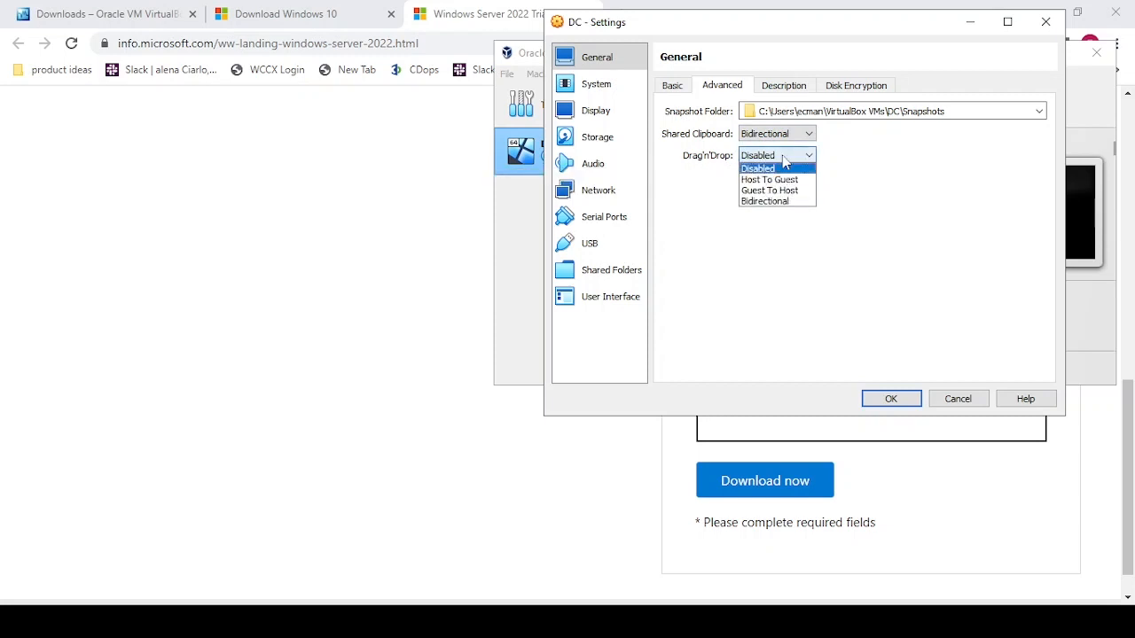
pyautogui.click(773, 202)
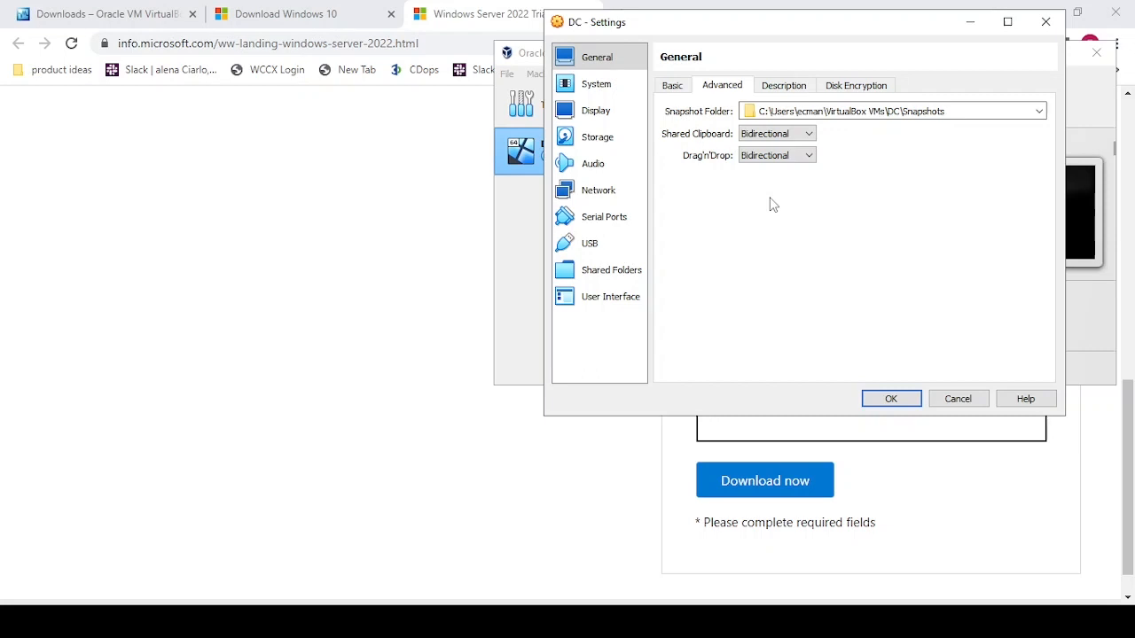
pyautogui.click(606, 190)
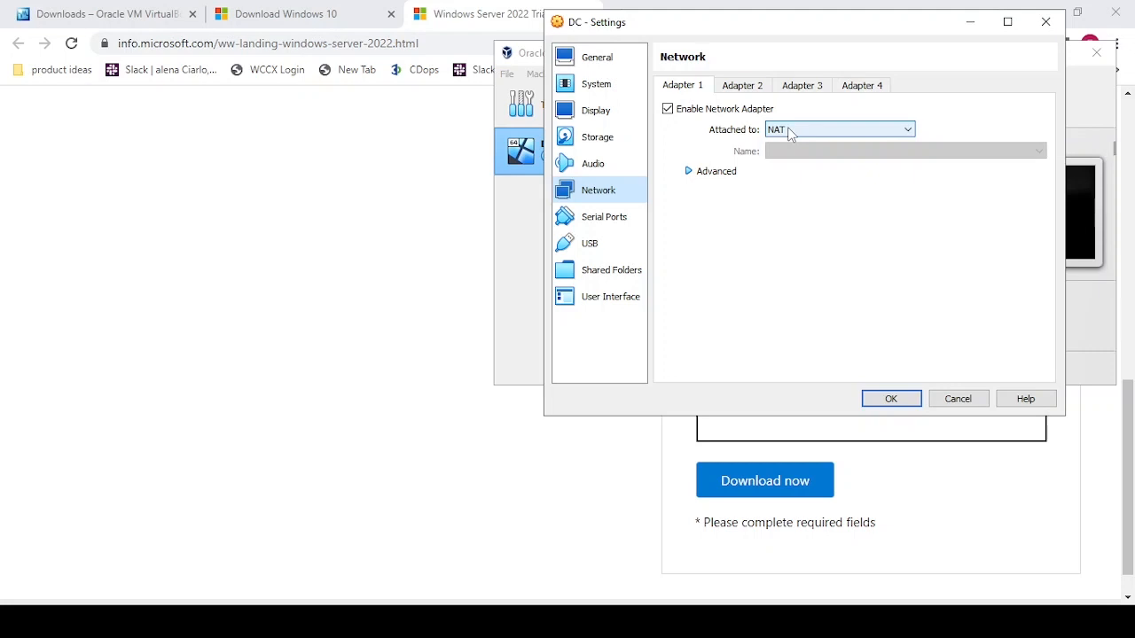
# - Enable DC's Adapter 2 on Internal Network 'intnet' and save the settings
pyautogui.click(750, 89)
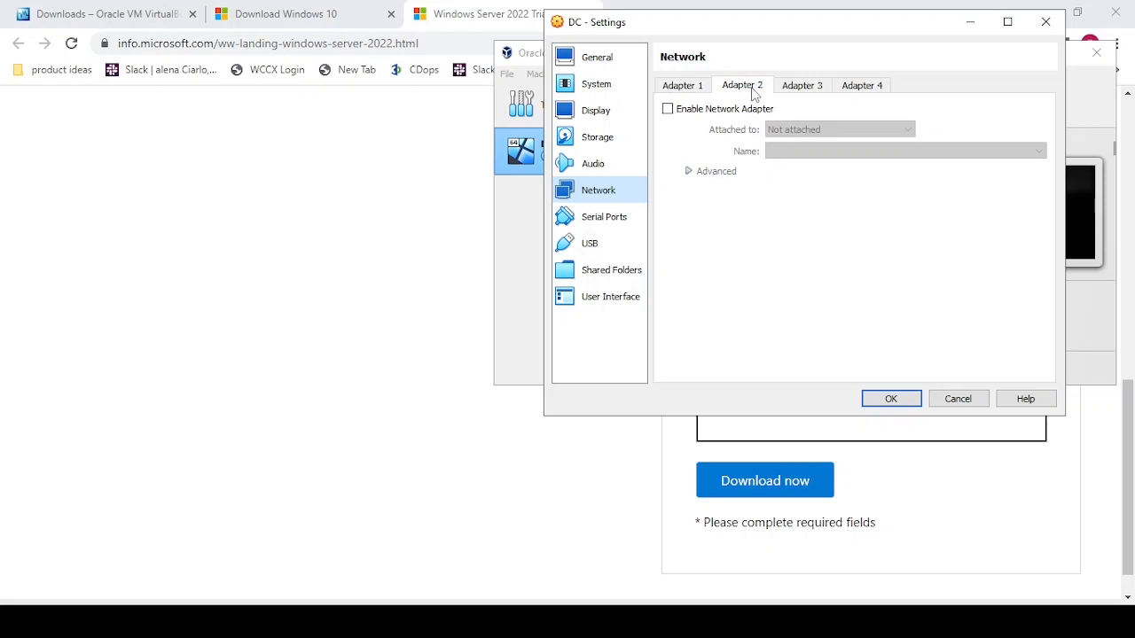
pyautogui.click(667, 109)
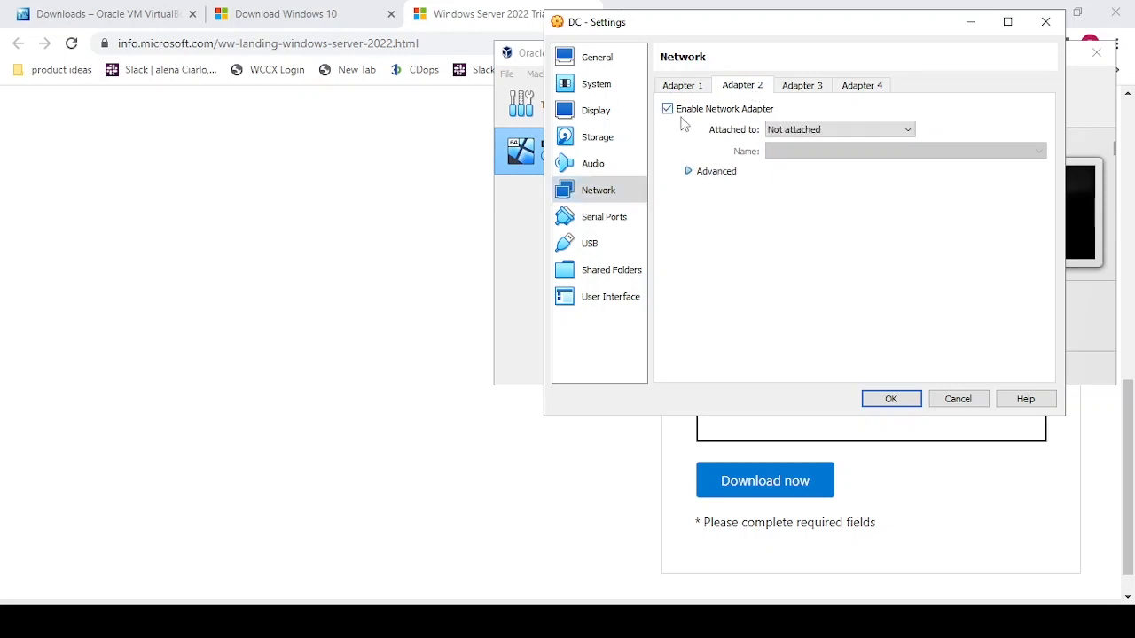
pyautogui.click(791, 132)
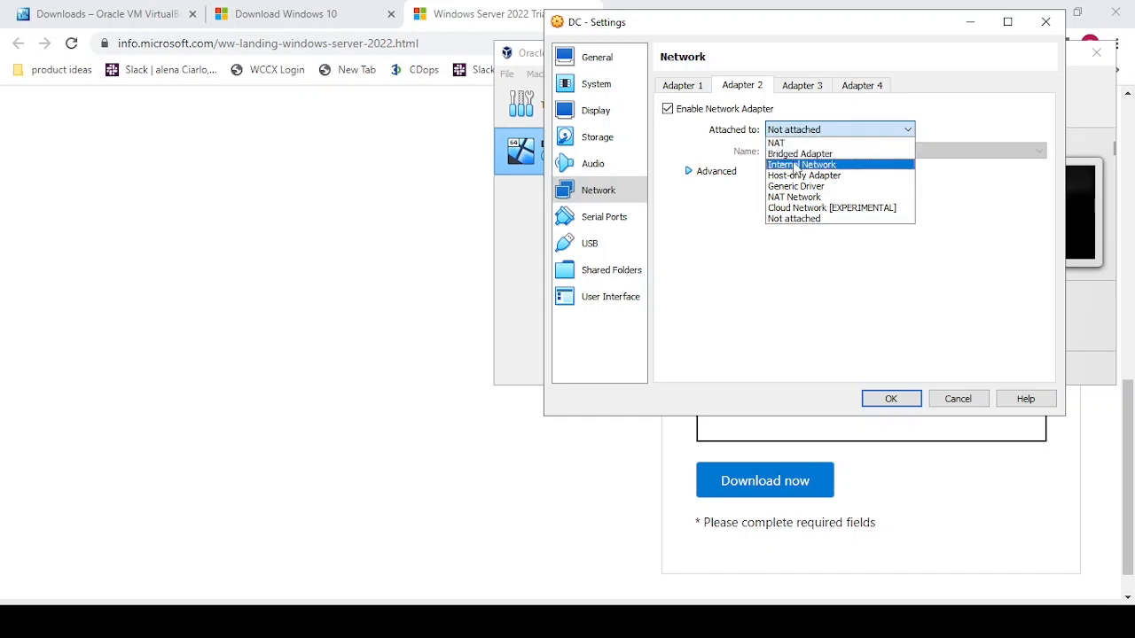
pyautogui.click(795, 165)
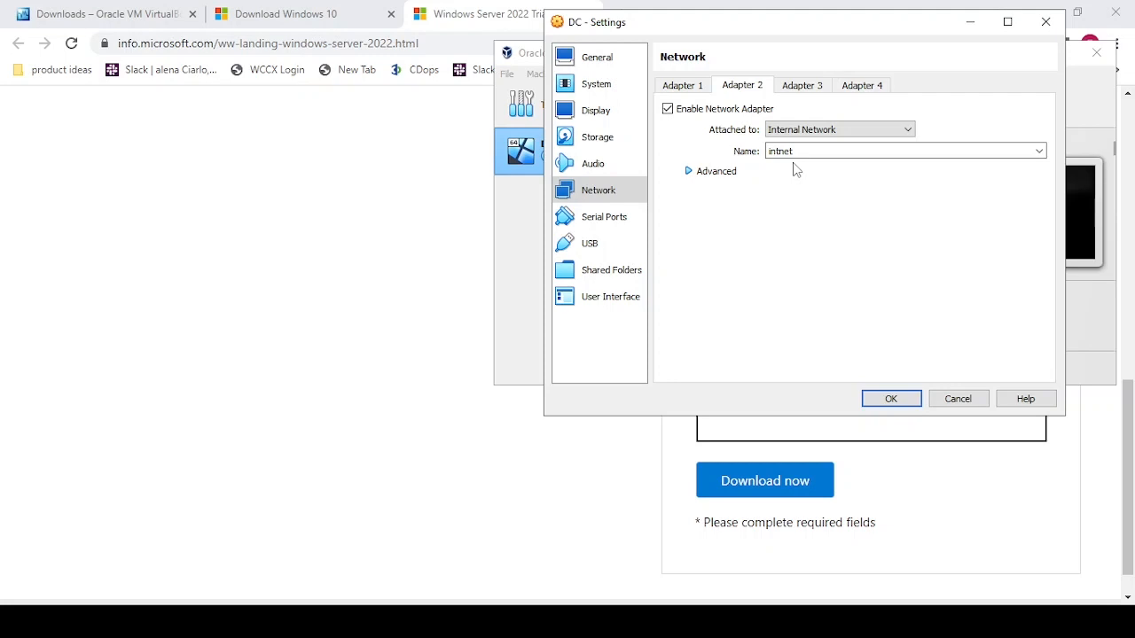
pyautogui.click(875, 400)
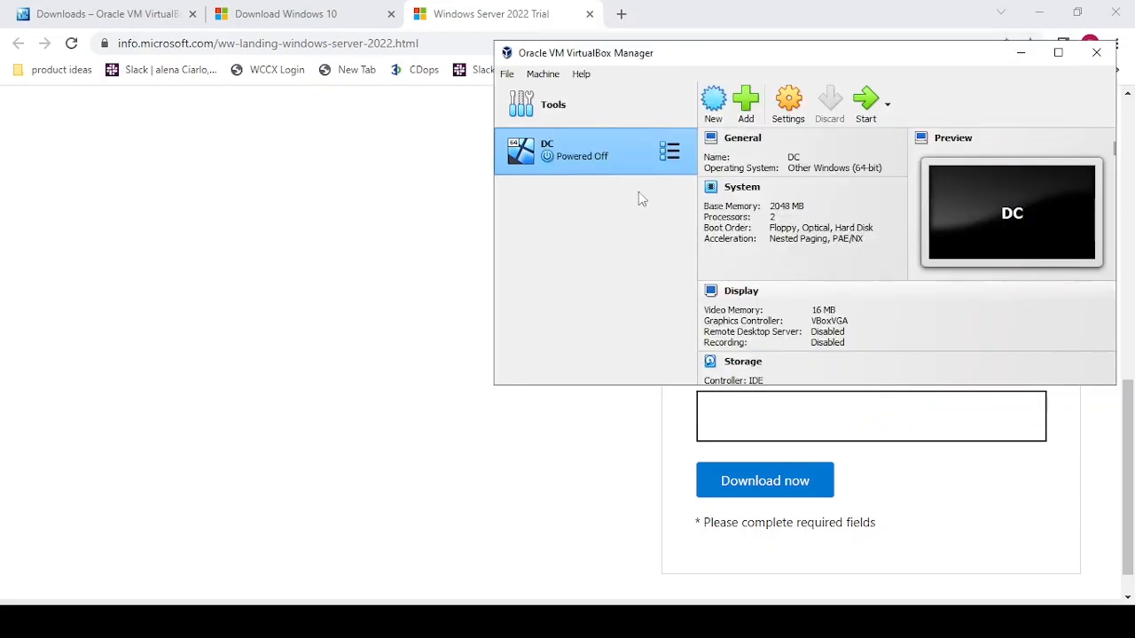
# - Boot DC and, at the no-bootable-medium prompt, choose Other... to browse for a disc image
pyautogui.doubleClick(603, 155)
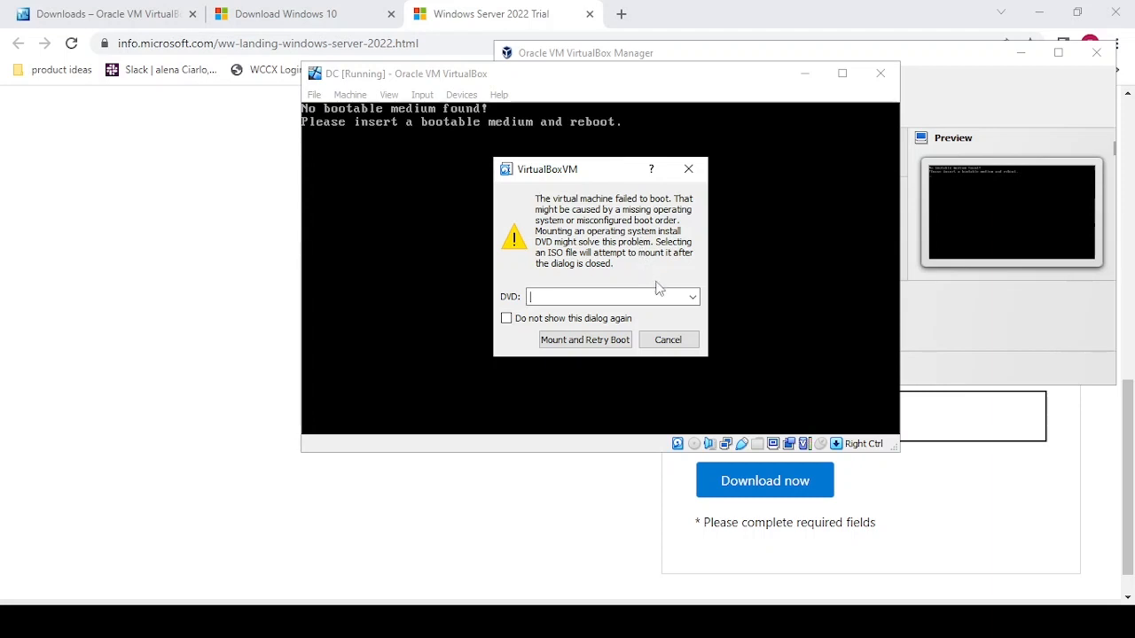
pyautogui.click(692, 297)
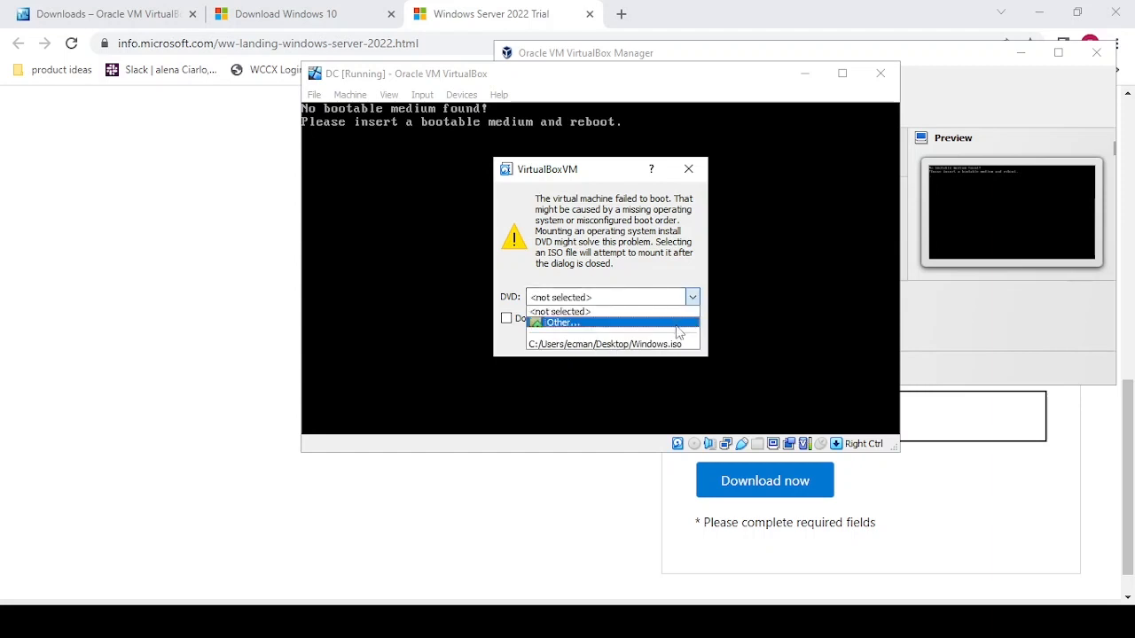
pyautogui.click(675, 324)
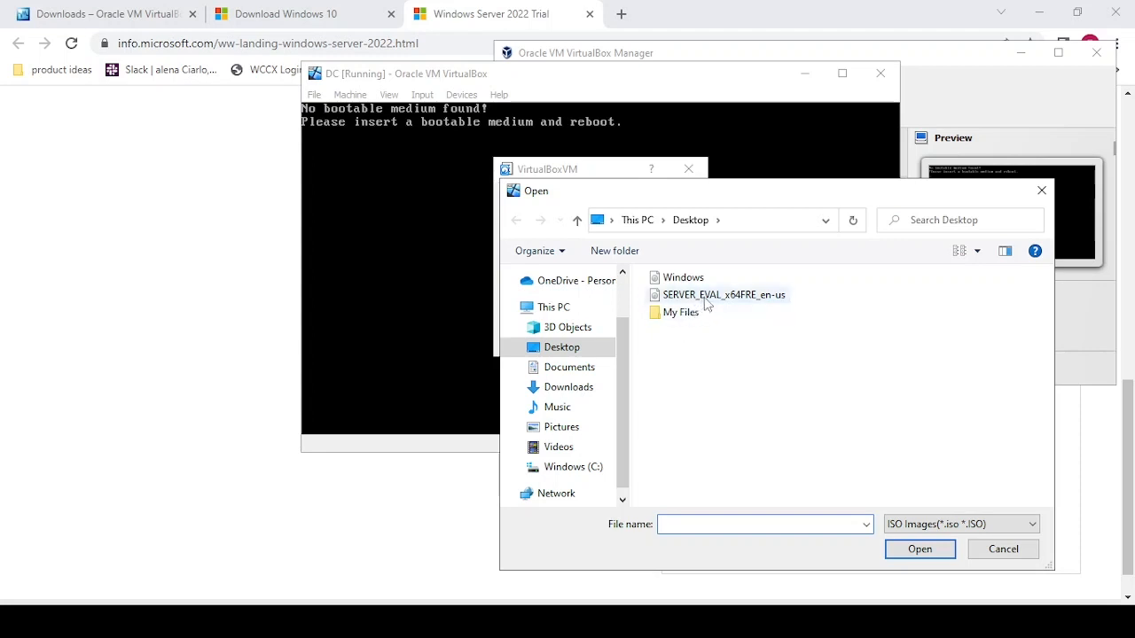
# - Mount the SERVER_EVAL_x64FRE_en-us ISO and retry booting DC from it
pyautogui.click(706, 300)
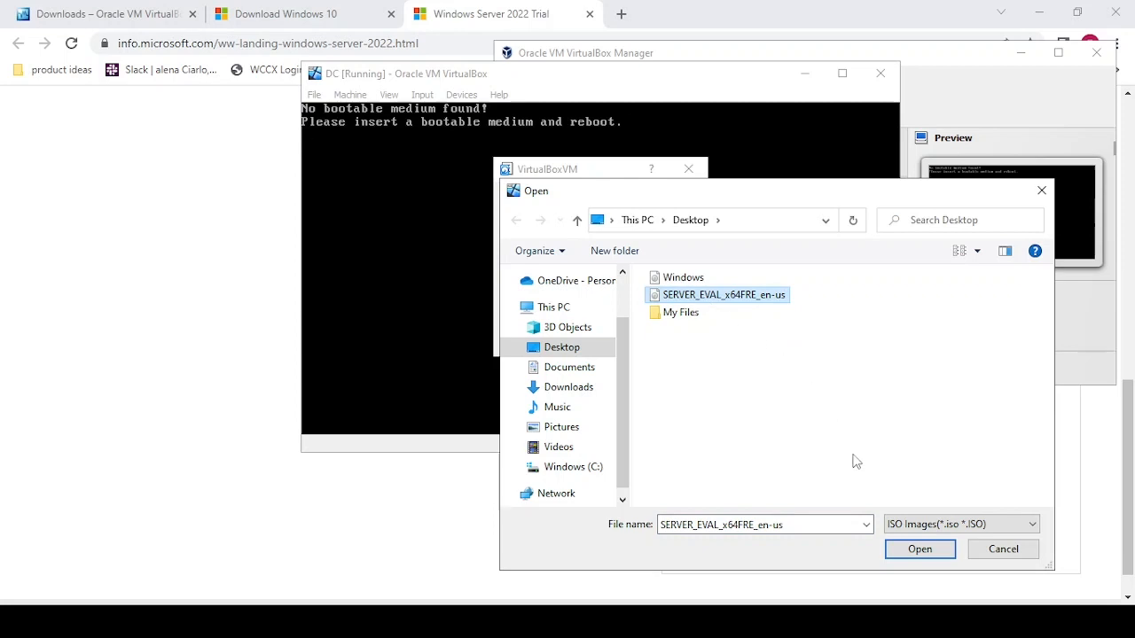
pyautogui.click(908, 551)
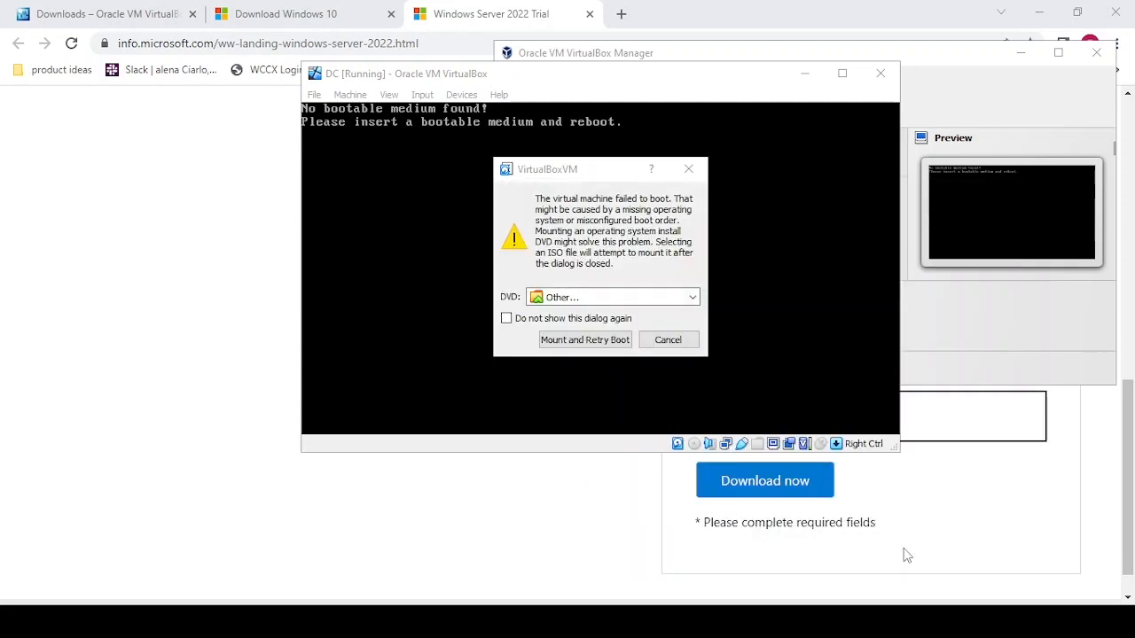
pyautogui.click(589, 342)
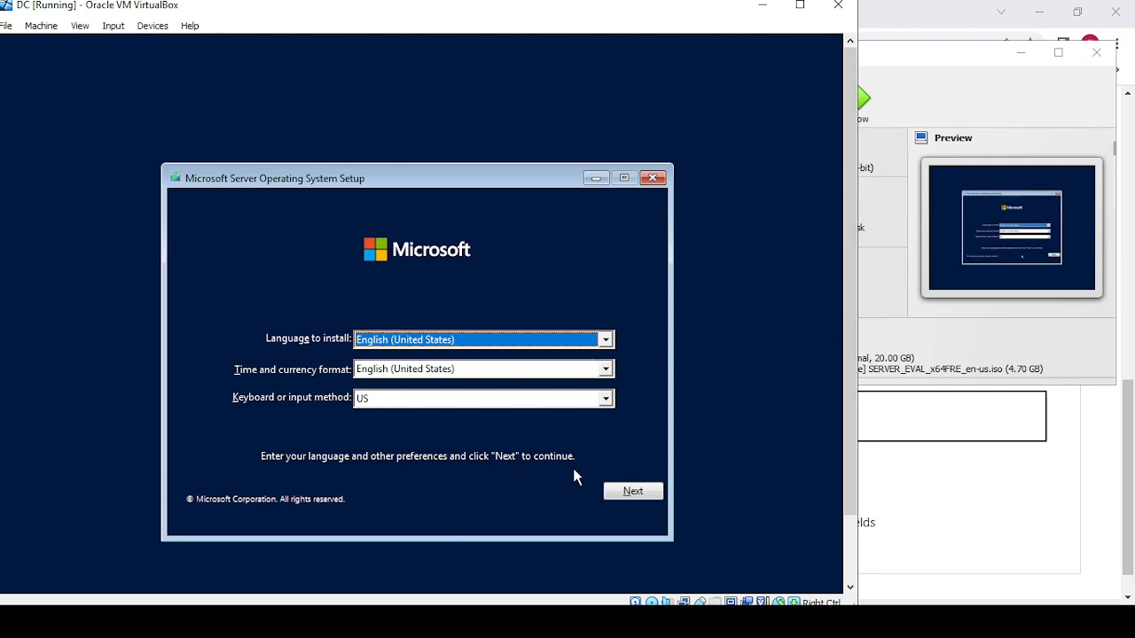
# - Keep the default language and keyboard settings and start the Windows Server installation
pyautogui.click(610, 500)
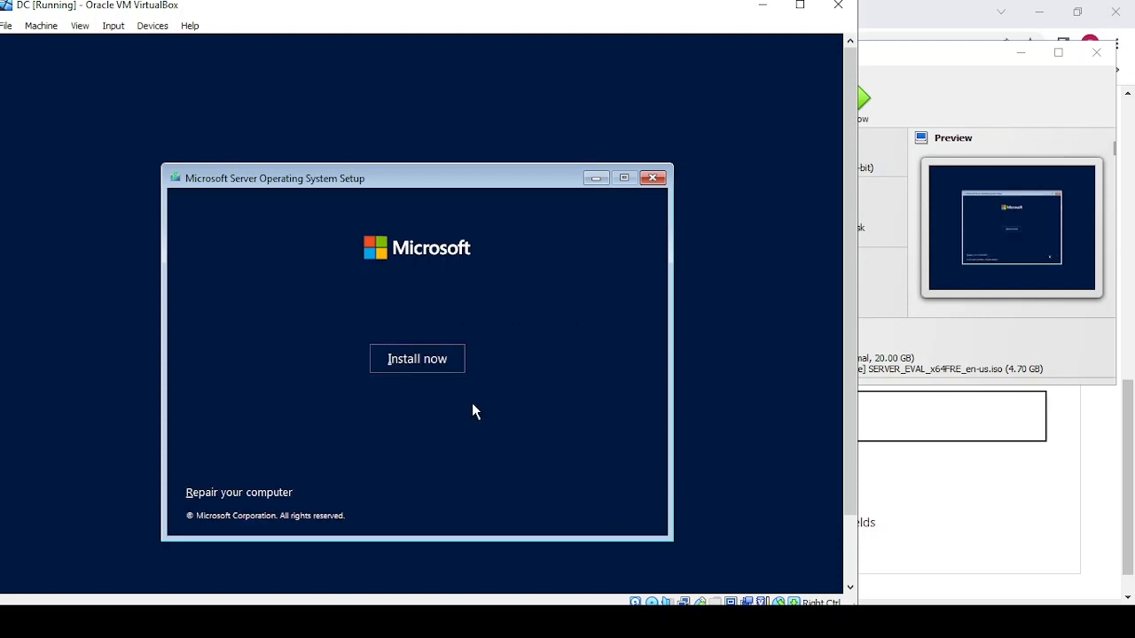
pyautogui.click(430, 361)
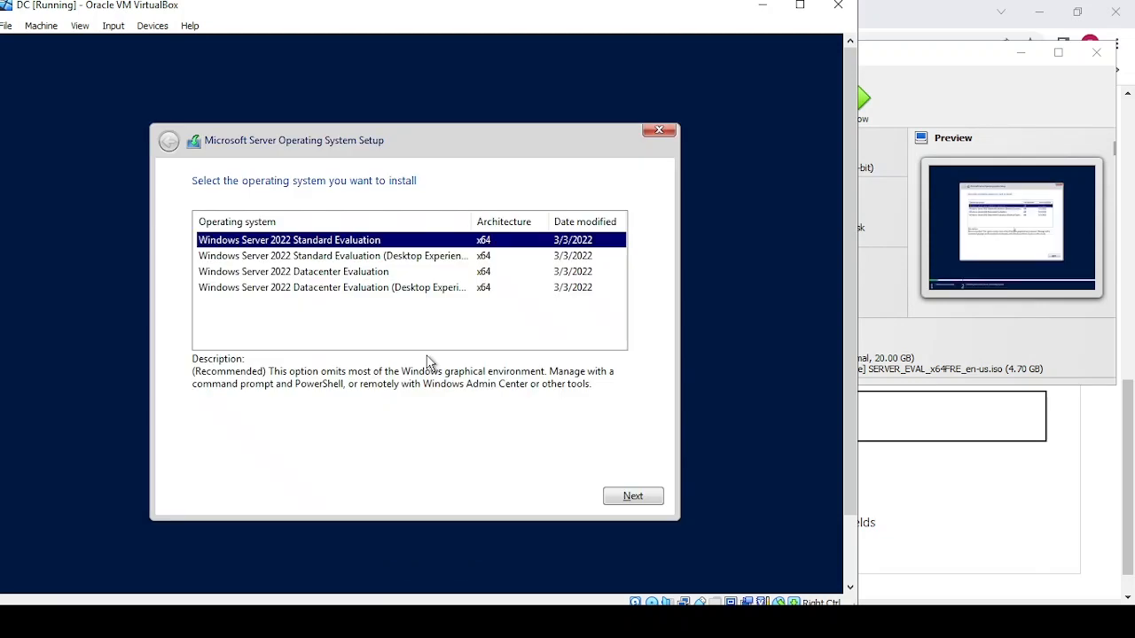
# - Pick Standard Evaluation (Desktop Experience), then accept the license terms and continue
pyautogui.click(431, 263)
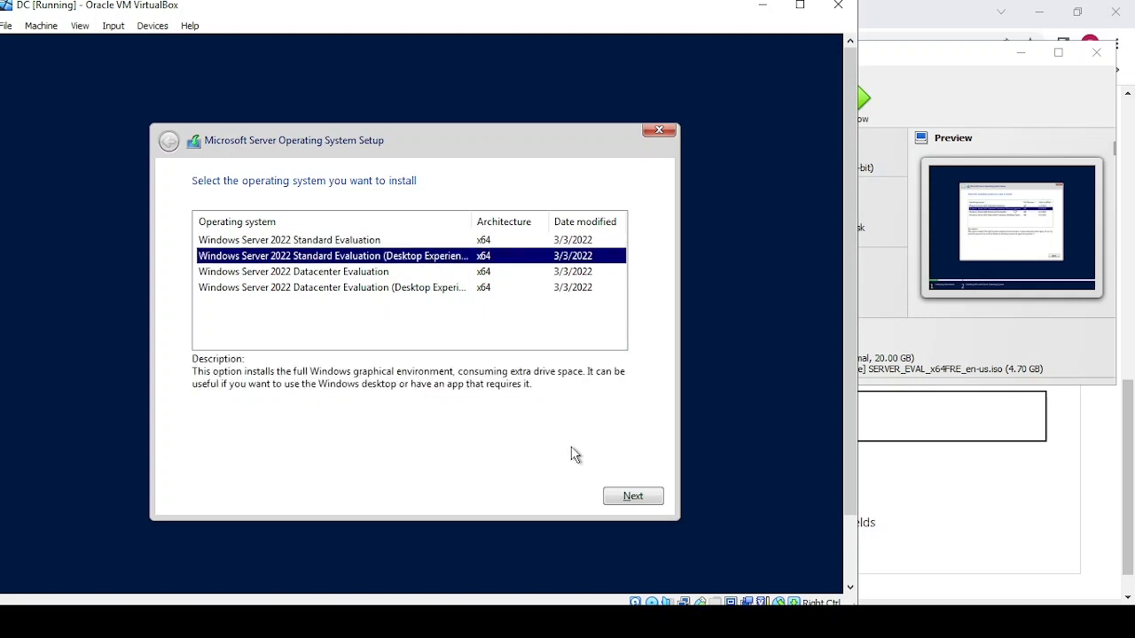
pyautogui.click(625, 497)
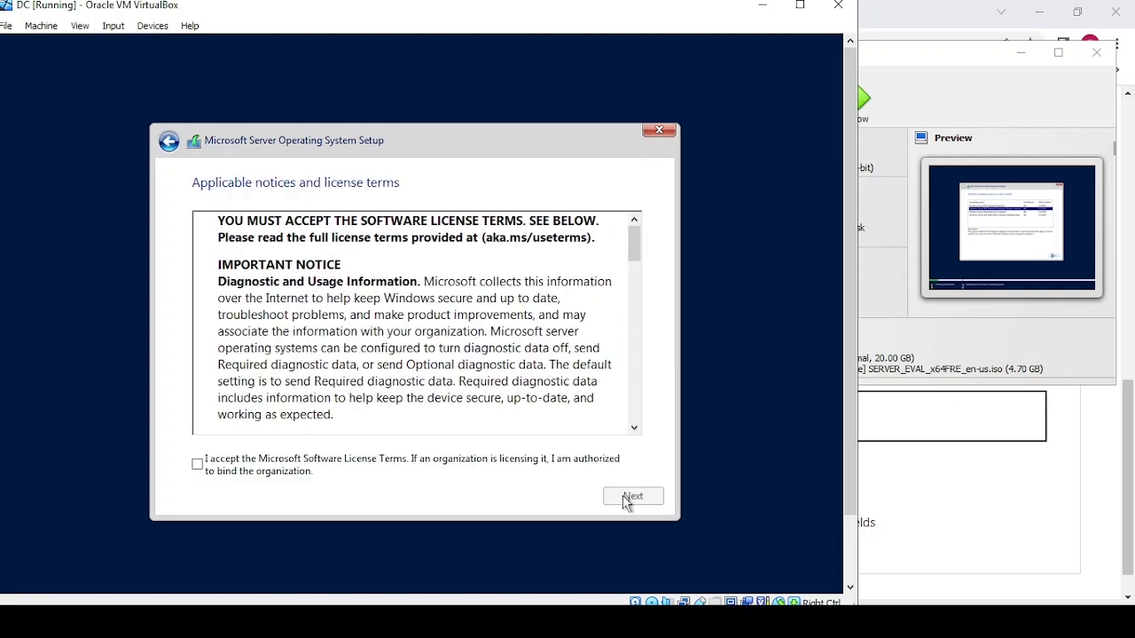
pyautogui.click(198, 465)
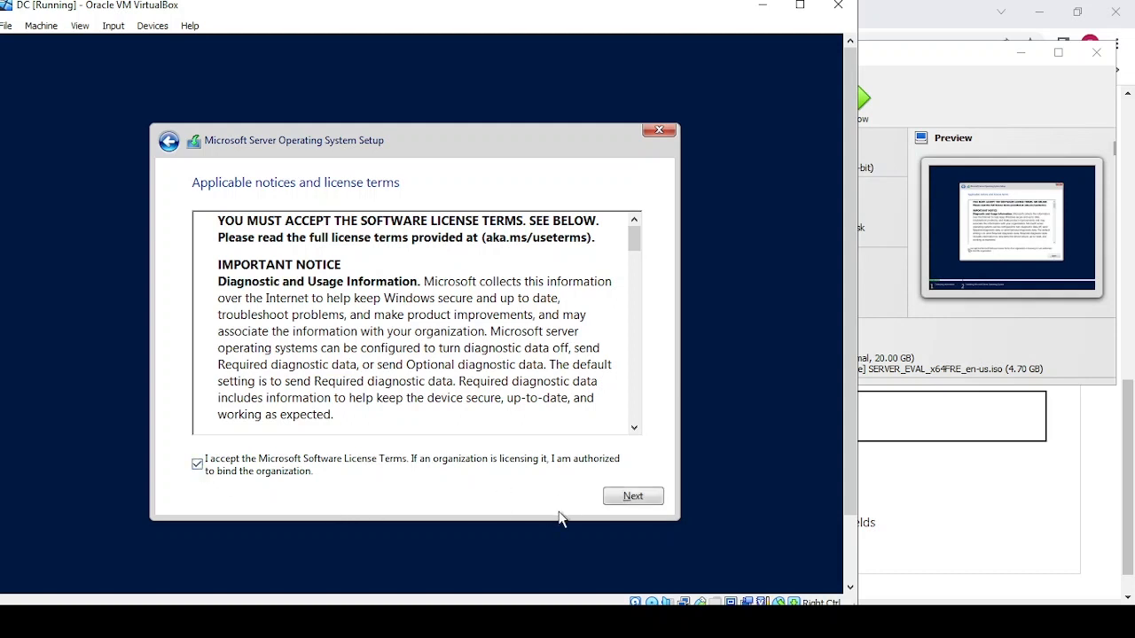
pyautogui.click(623, 502)
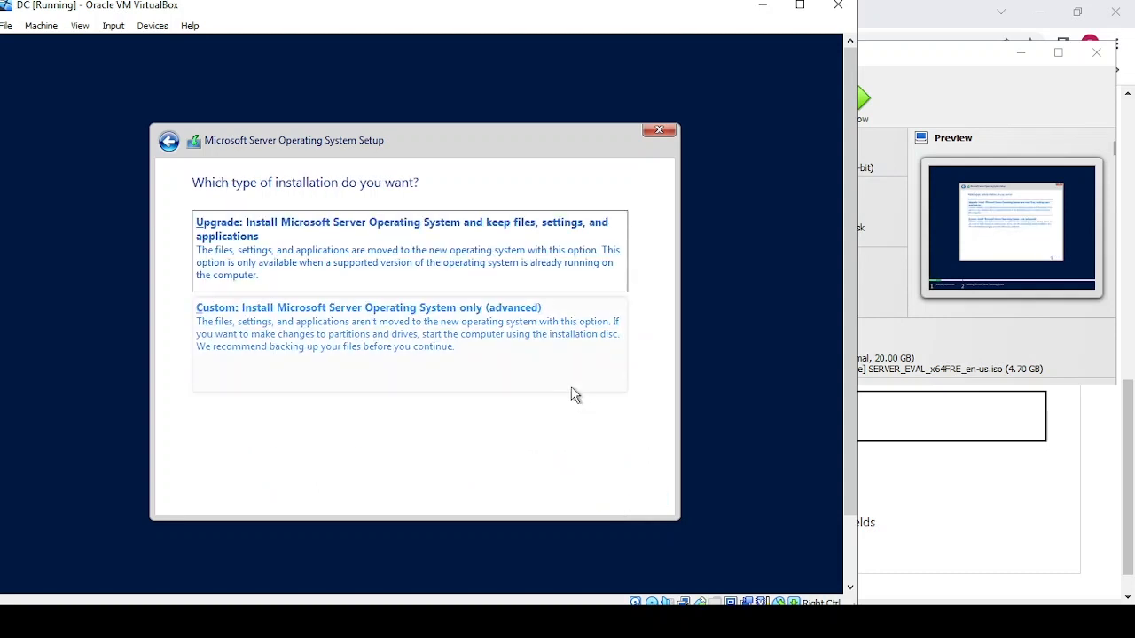
# - Choose a custom Windows Server install onto Drive 0's unallocated space and let it run
pyautogui.click(535, 341)
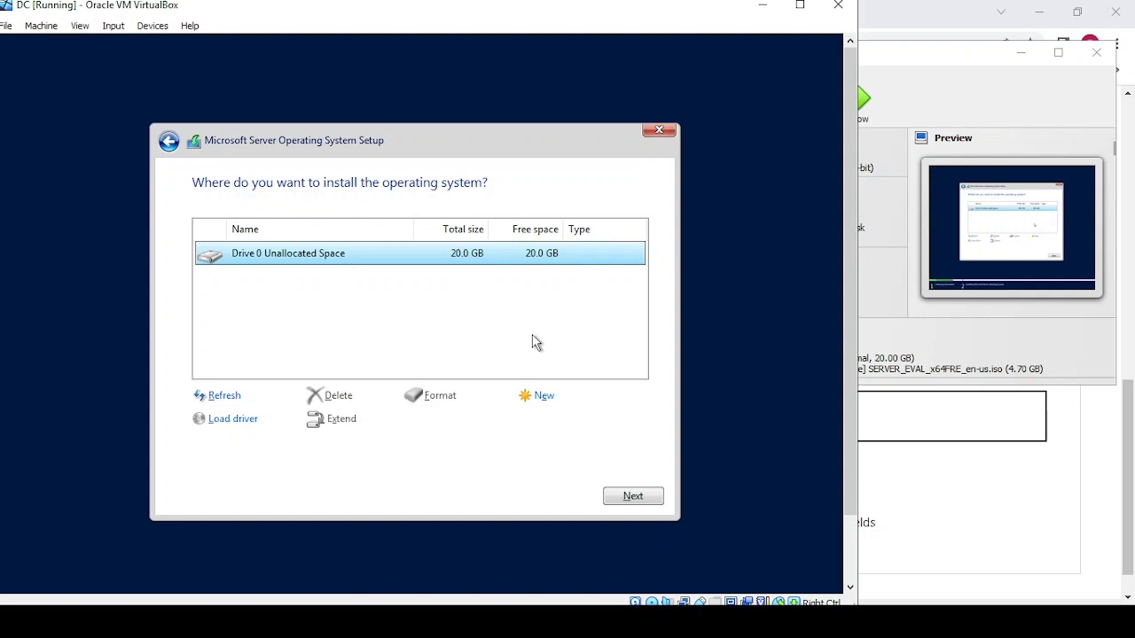
pyautogui.click(632, 497)
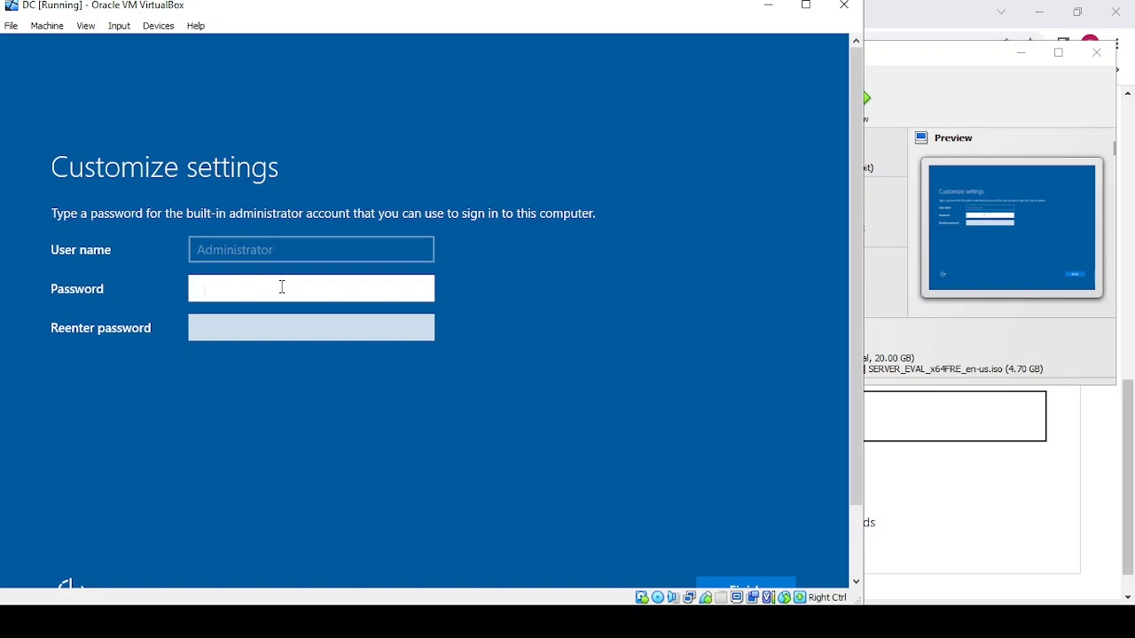
# - Enter and re-enter the built-in Administrator password, verify it, and finish setup
pyautogui.write('••••••••••')
pyautogui.click(427, 293)
pyautogui.click(347, 336)
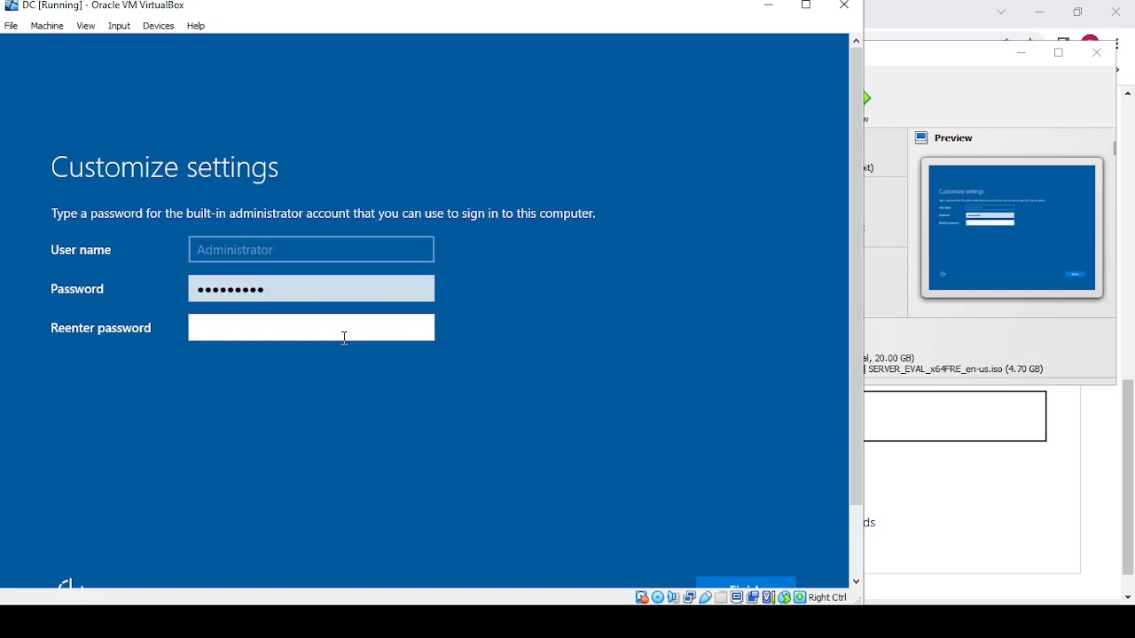
pyautogui.moveTo(852, 405); pyautogui.dragTo(855, 447)
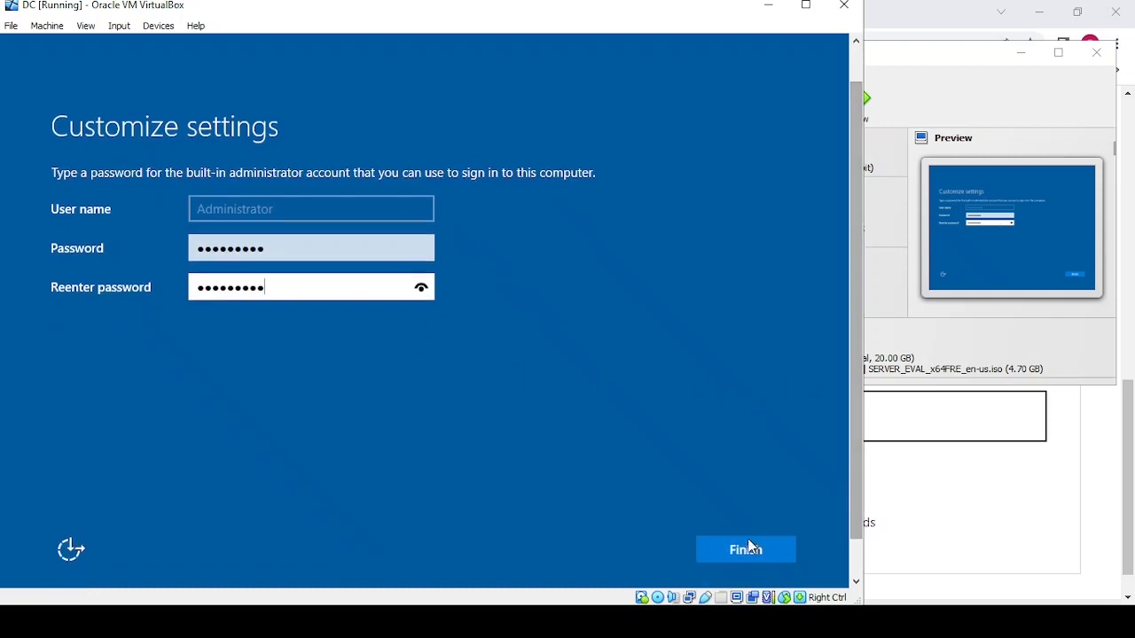
pyautogui.click(730, 554)
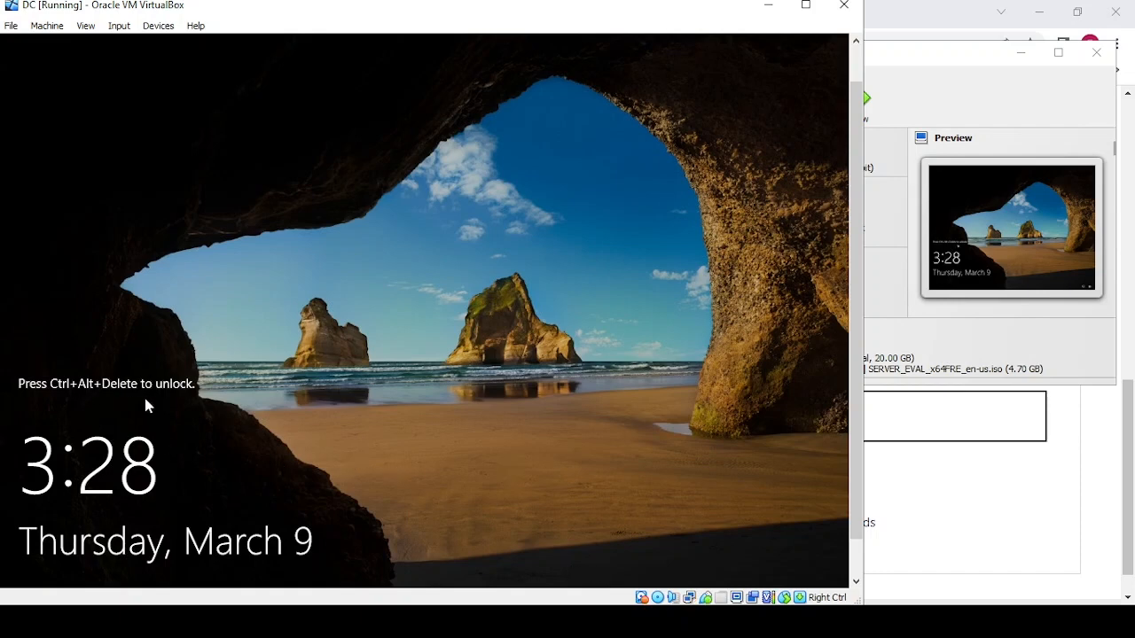
# - Send Ctrl-Alt-Del to the DC guest and sign in with the Administrator password
pyautogui.click(120, 32)
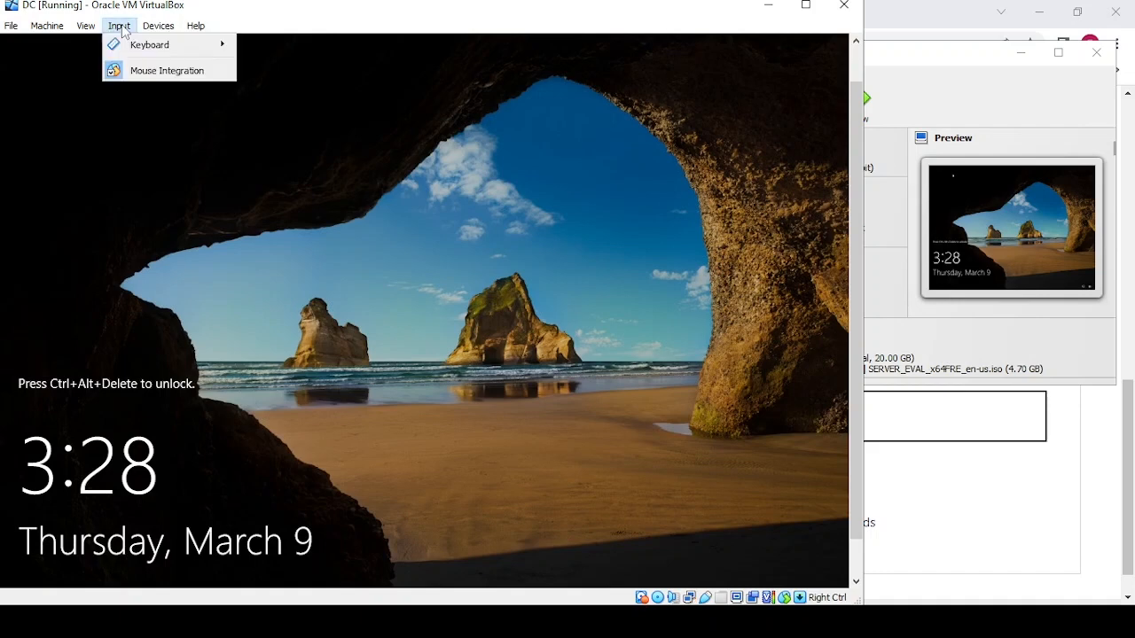
pyautogui.moveTo(130, 46)
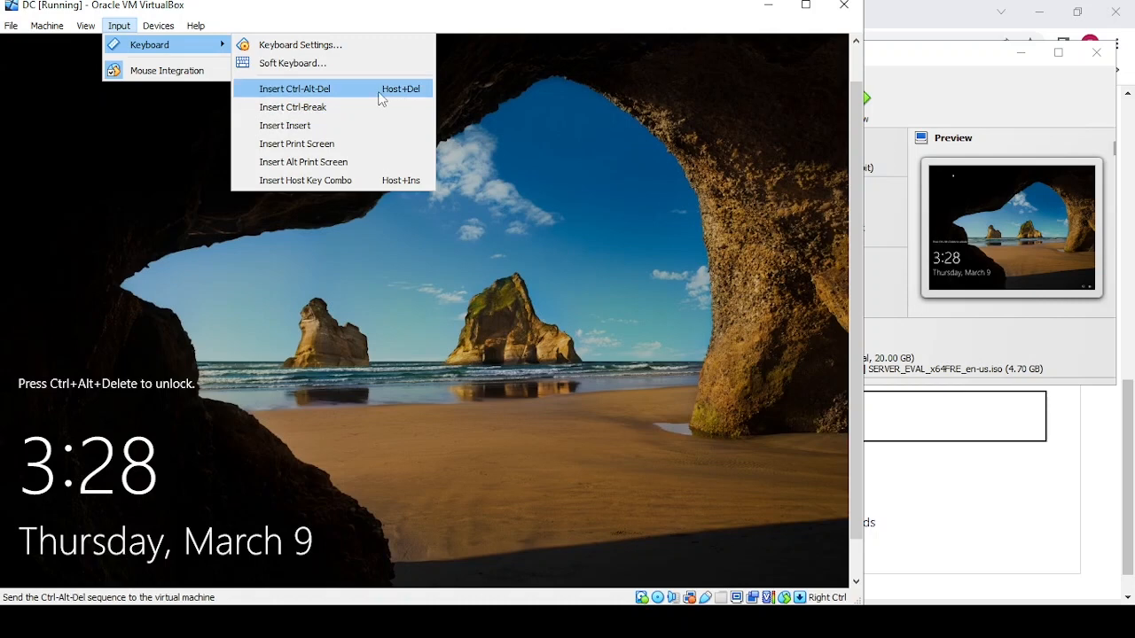
pyautogui.click(312, 96)
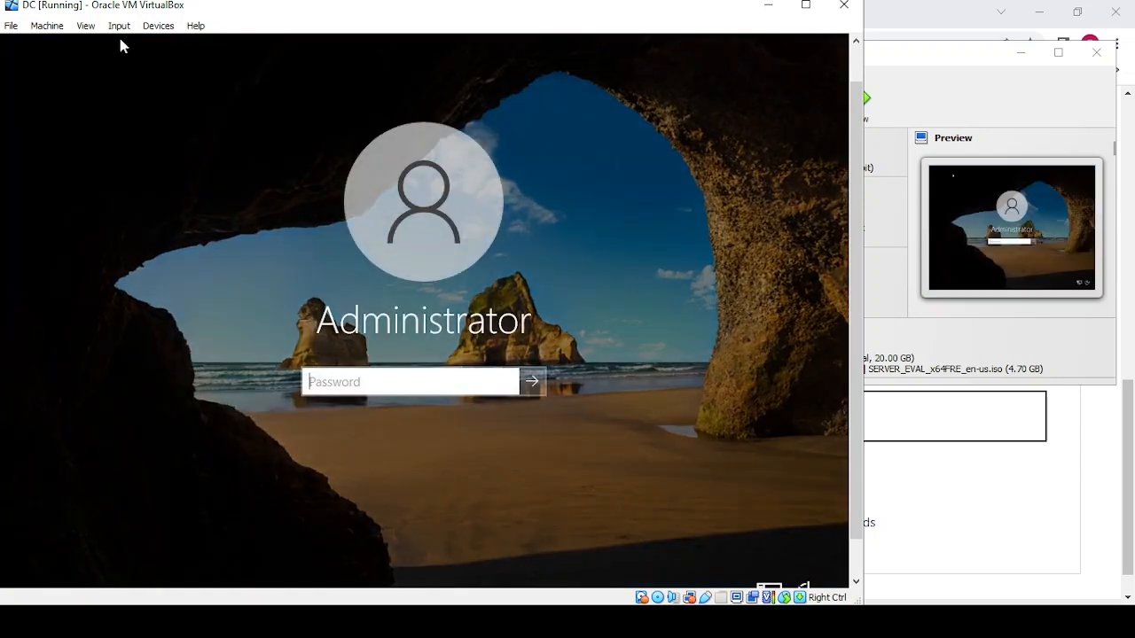
pyautogui.write('•••••••••')
pyautogui.press('Return')
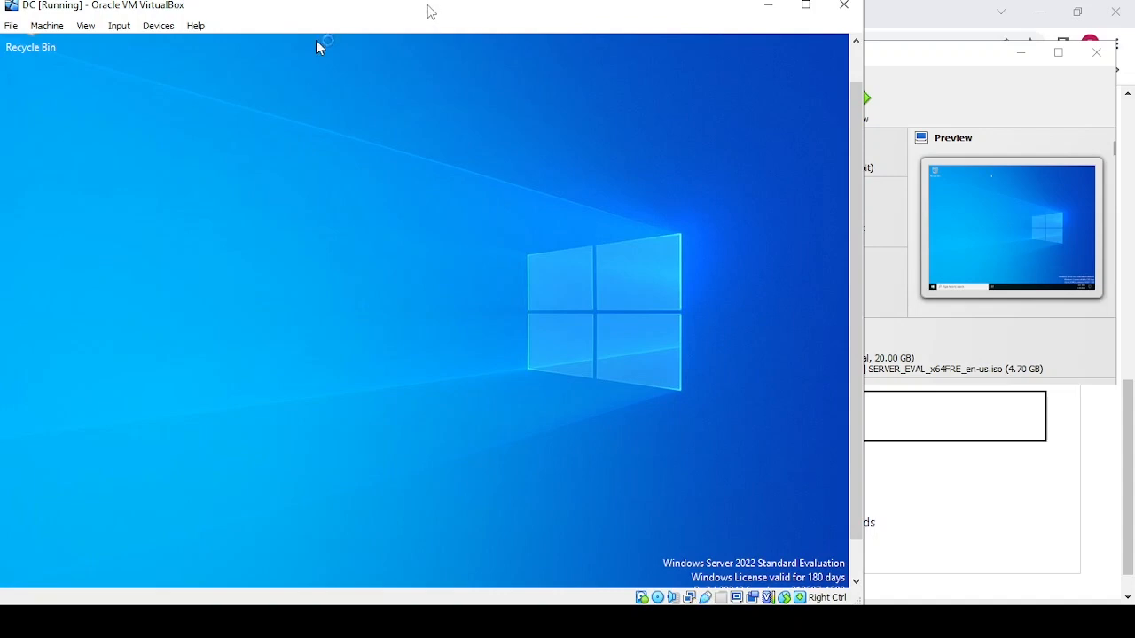
# - Insert the Guest Additions CD image into the DC virtual machine
pyautogui.moveTo(450, 9); pyautogui.dragTo(535, 51)
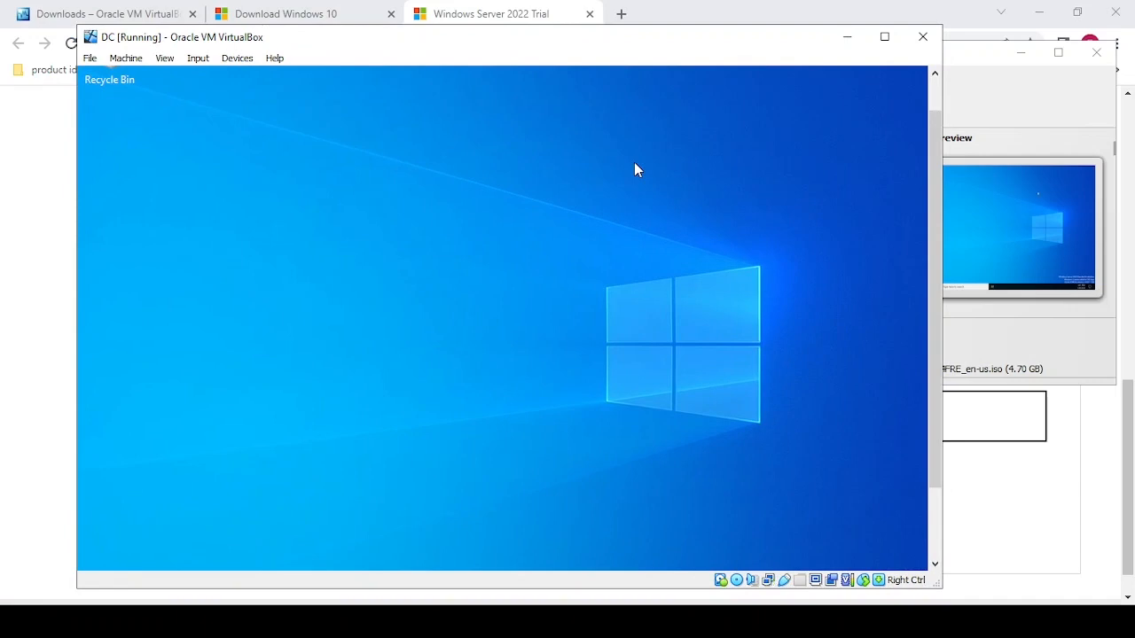
pyautogui.click(236, 62)
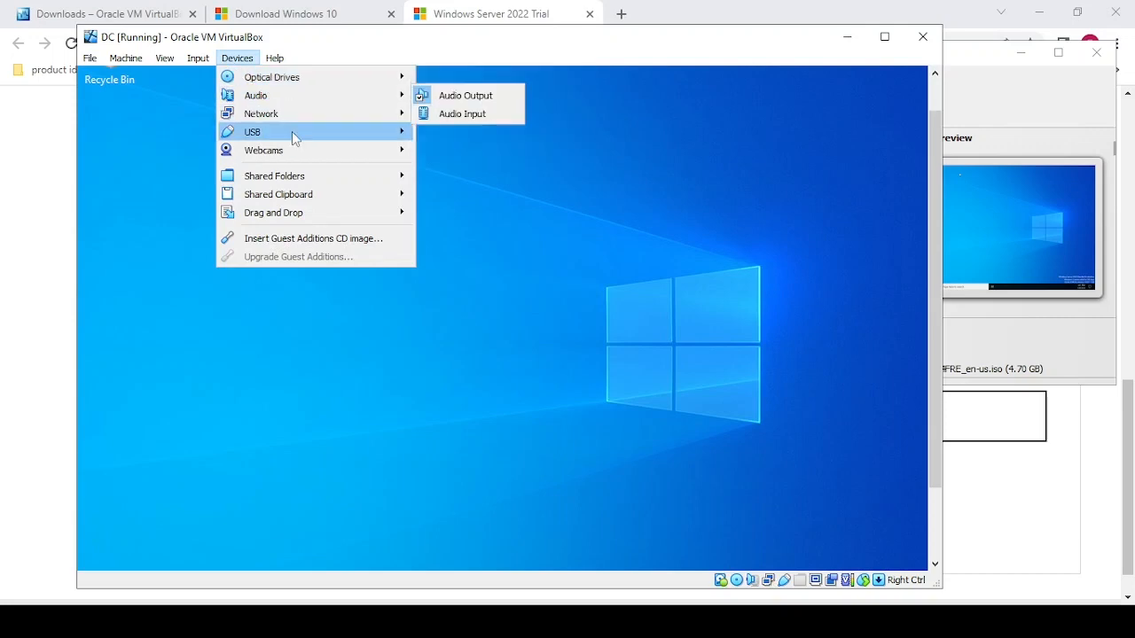
pyautogui.click(333, 240)
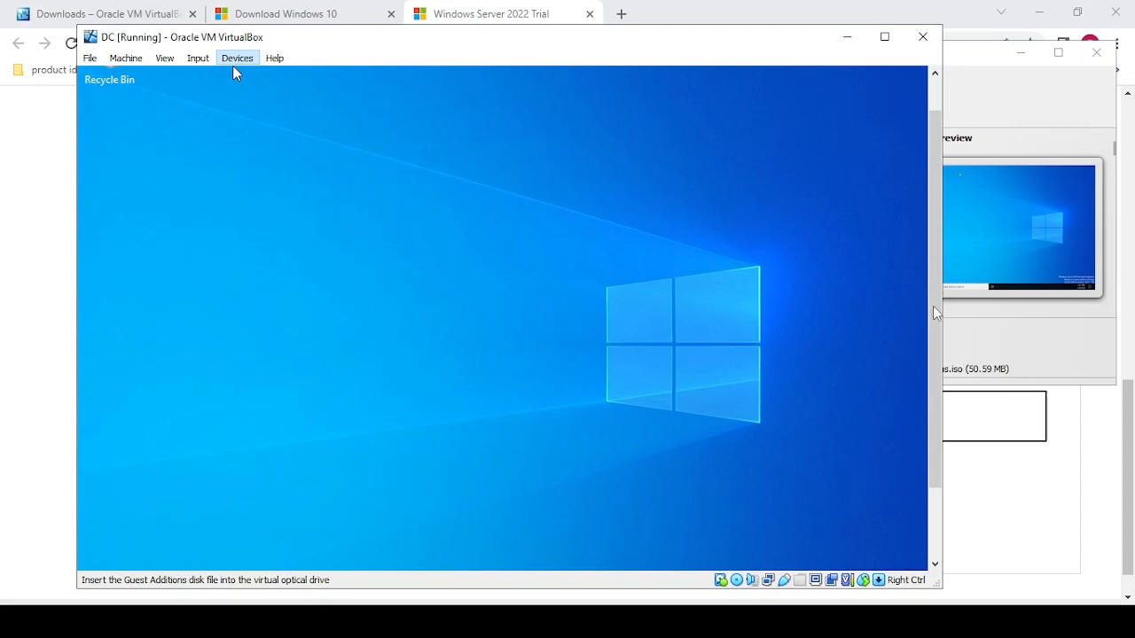
# - Open File Explorer and allow the server to be discoverable on the network
pyautogui.moveTo(933, 307); pyautogui.dragTo(926, 399)
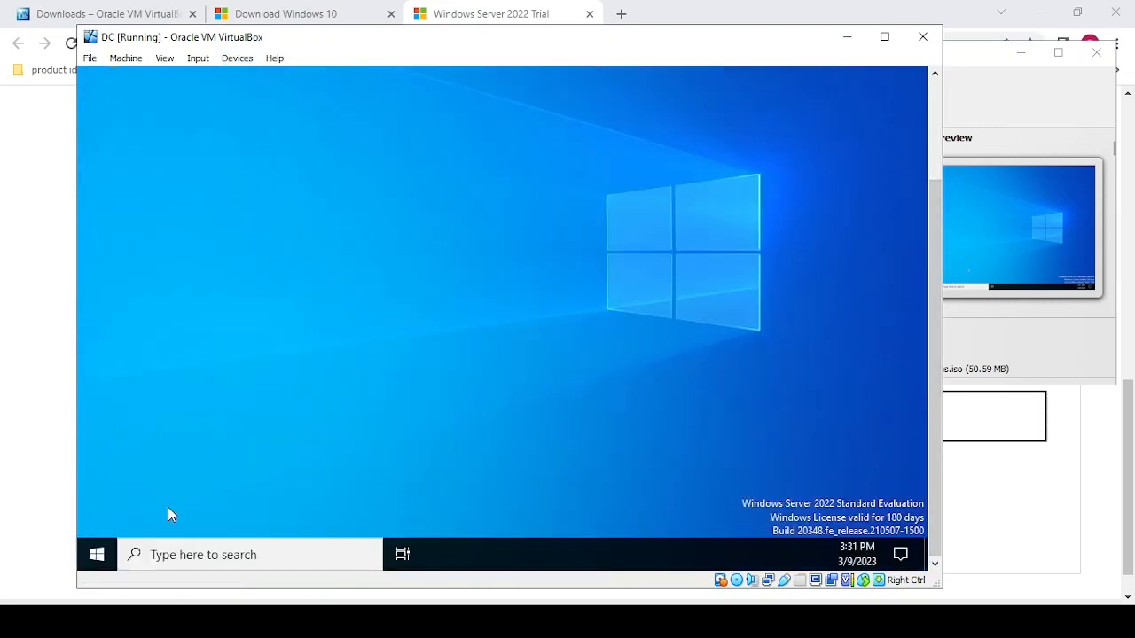
pyautogui.click(97, 549)
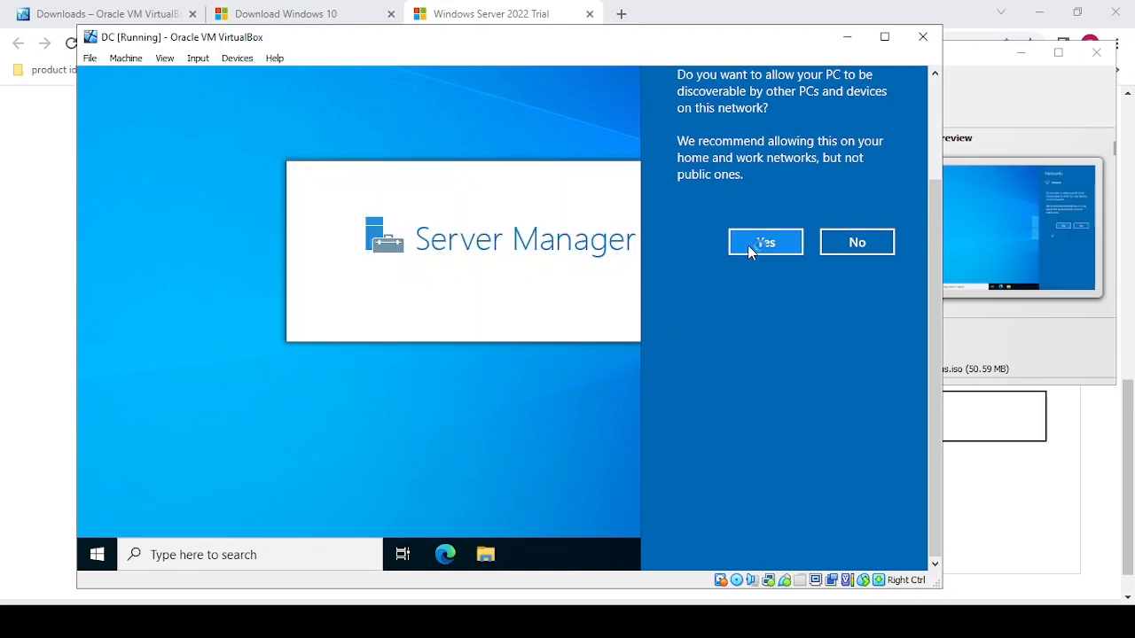
pyautogui.click(749, 251)
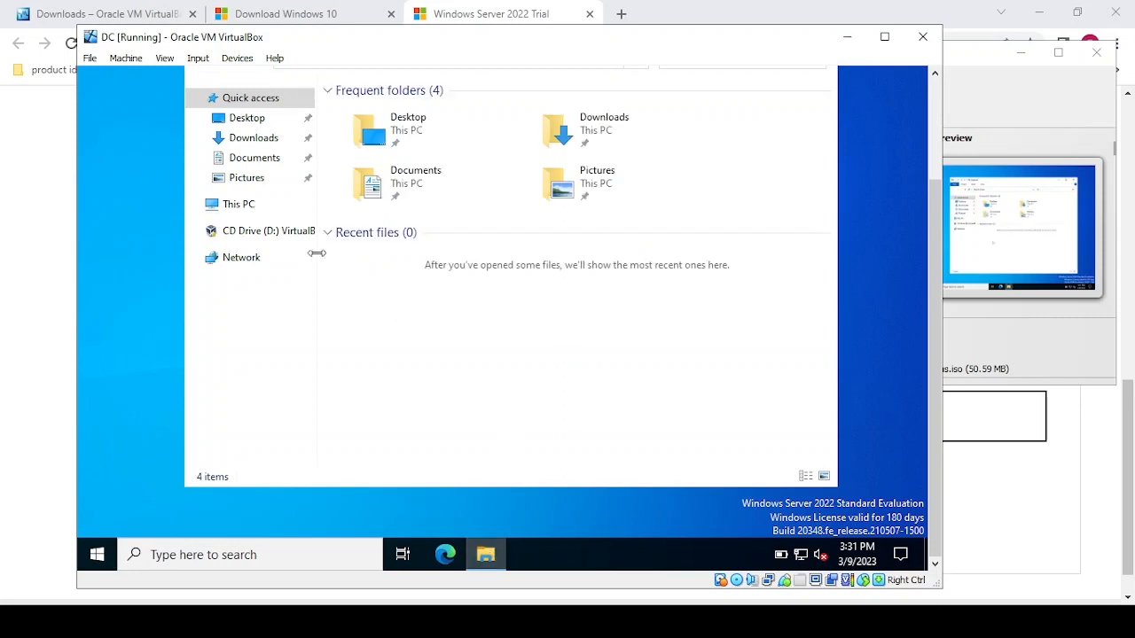
# - Open CD Drive (D:) under This PC and launch VBoxWindowsAdditions-amd64
pyautogui.click(277, 206)
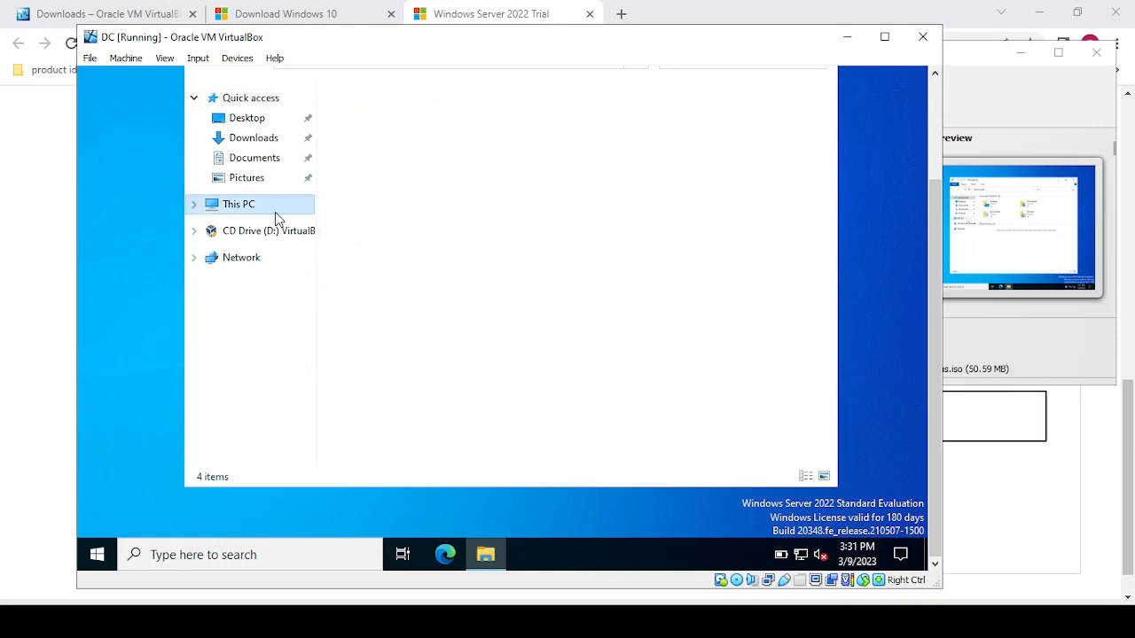
pyautogui.click(590, 339)
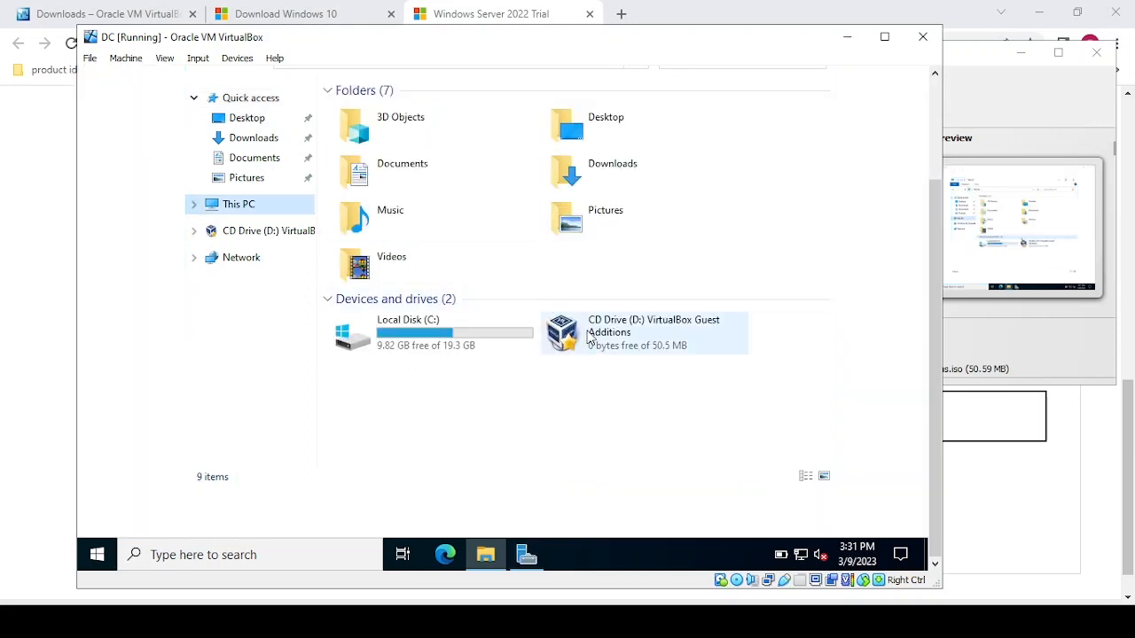
pyautogui.doubleClick(589, 339)
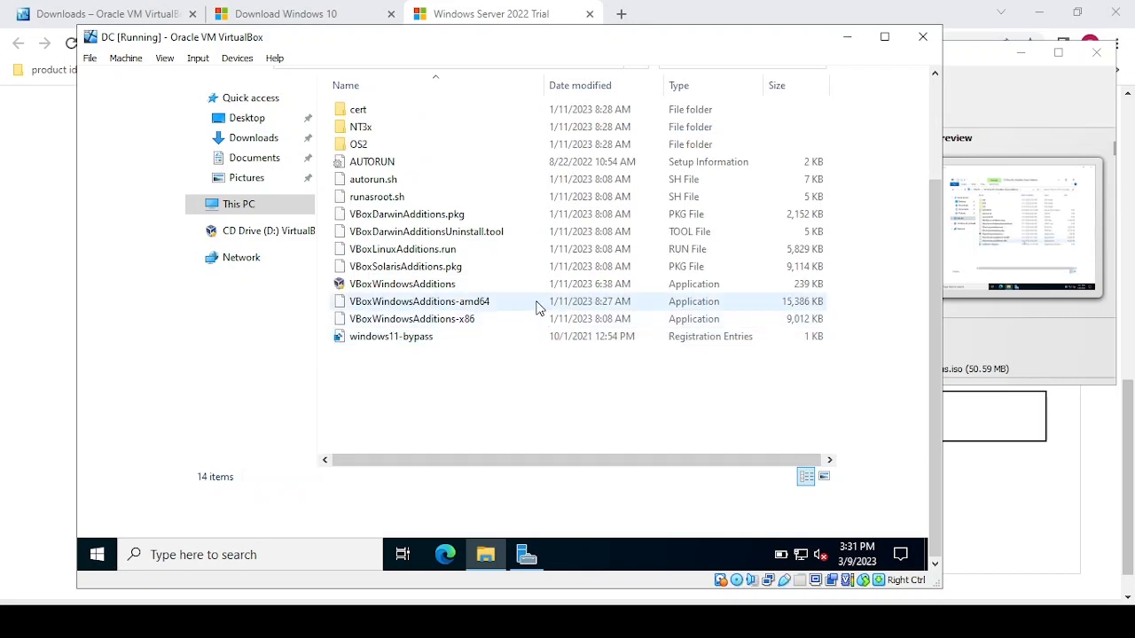
pyautogui.doubleClick(491, 305)
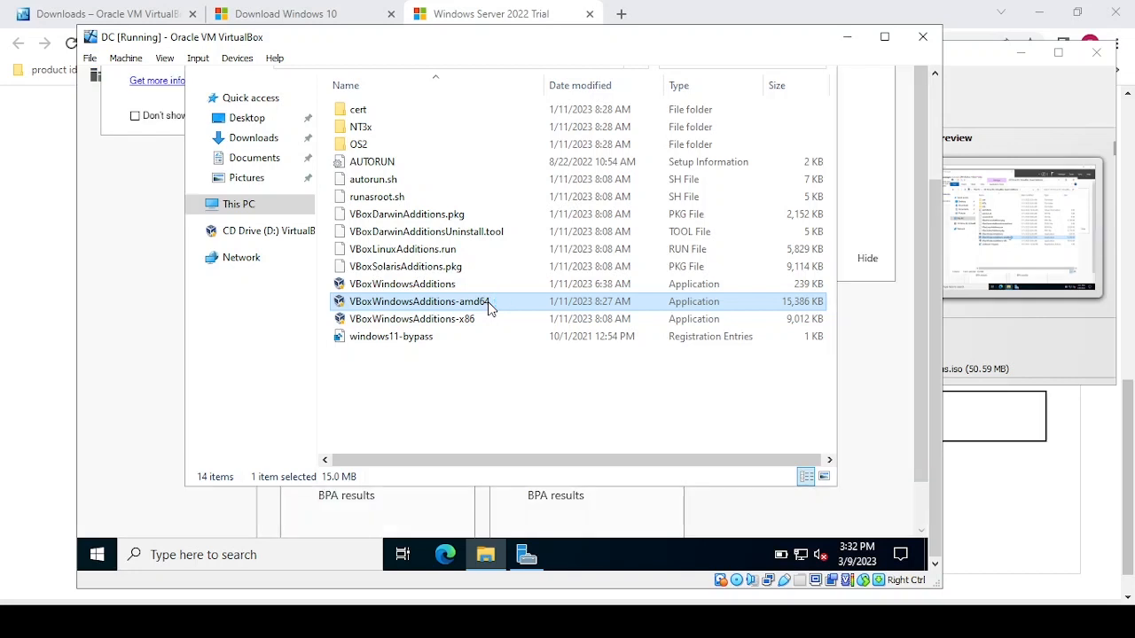
pyautogui.doubleClick(487, 302)
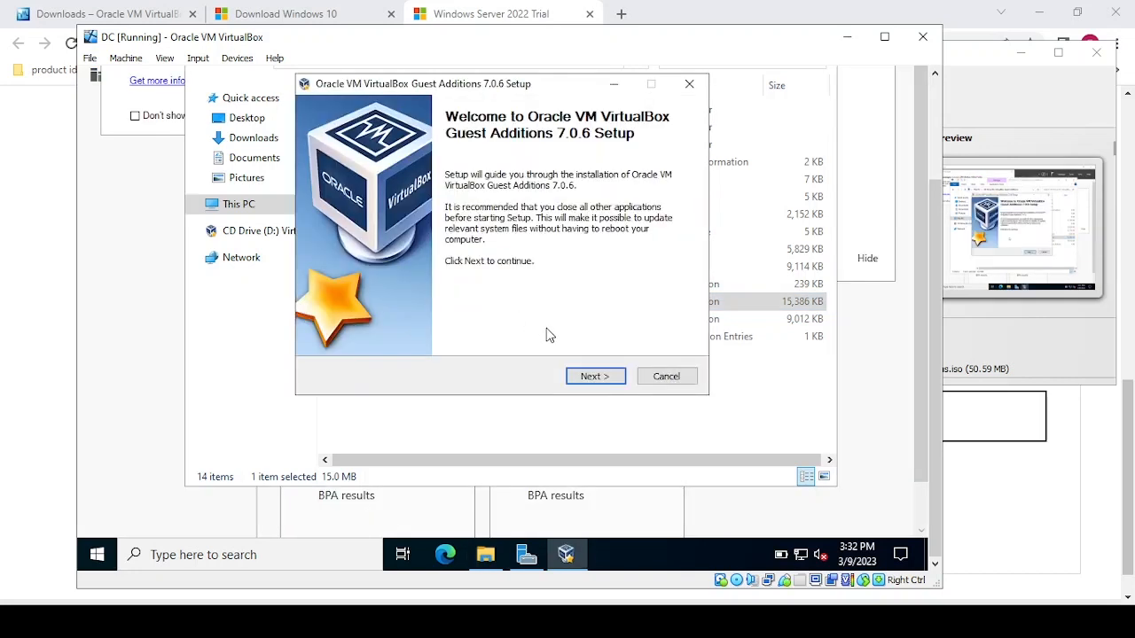
# - Install Guest Additions 7.0.6 with default folder, choosing to reboot manually later
pyautogui.click(581, 376)
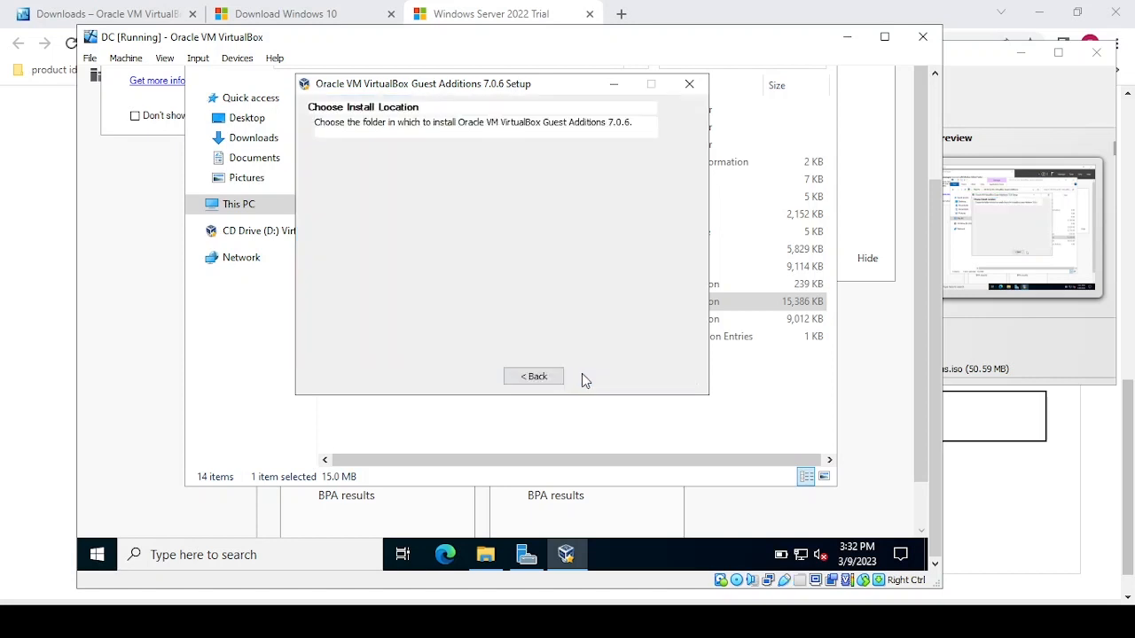
pyautogui.click(589, 375)
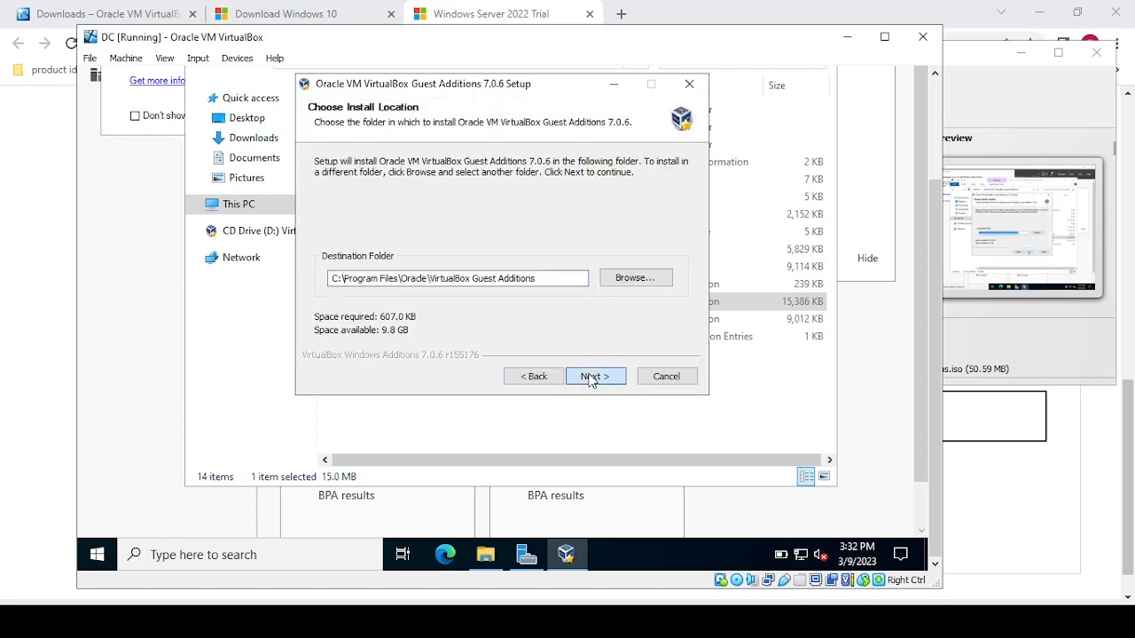
pyautogui.click(591, 376)
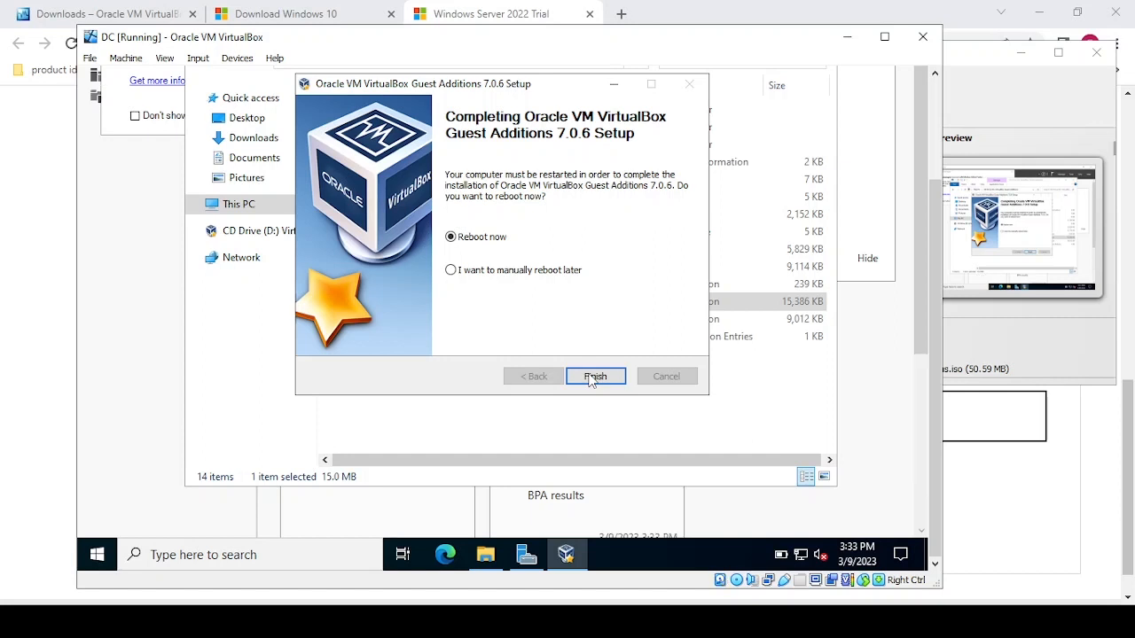
pyautogui.click(450, 270)
pyautogui.click(592, 377)
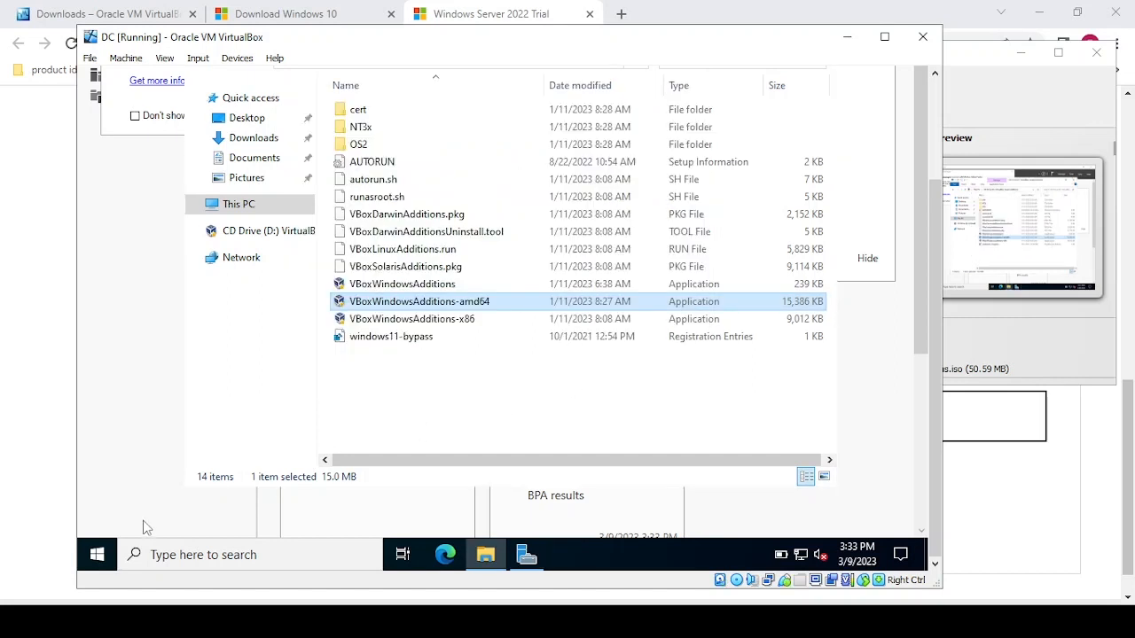
# - Shut down the guest from the Start menu, keeping the Other (Unplanned) reason
pyautogui.click(100, 556)
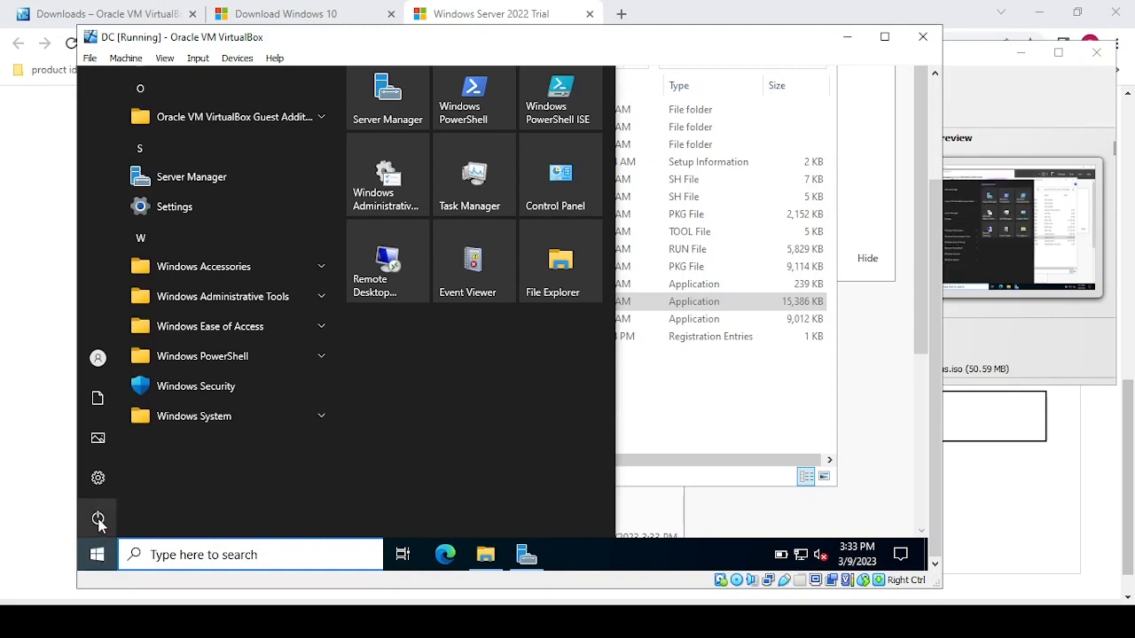
pyautogui.click(98, 521)
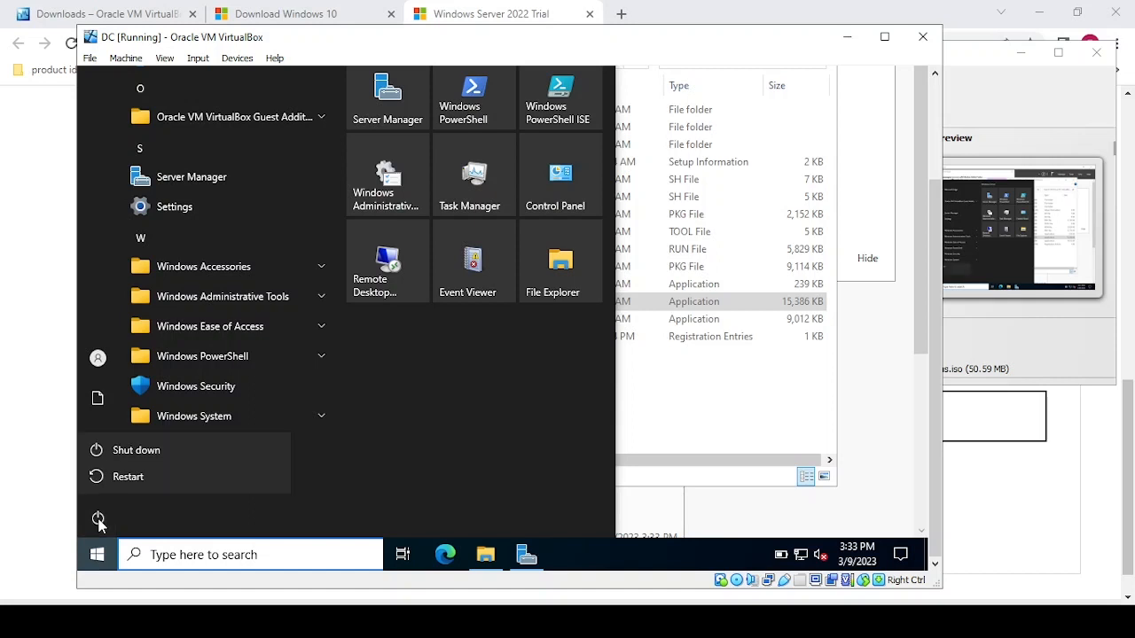
pyautogui.click(137, 452)
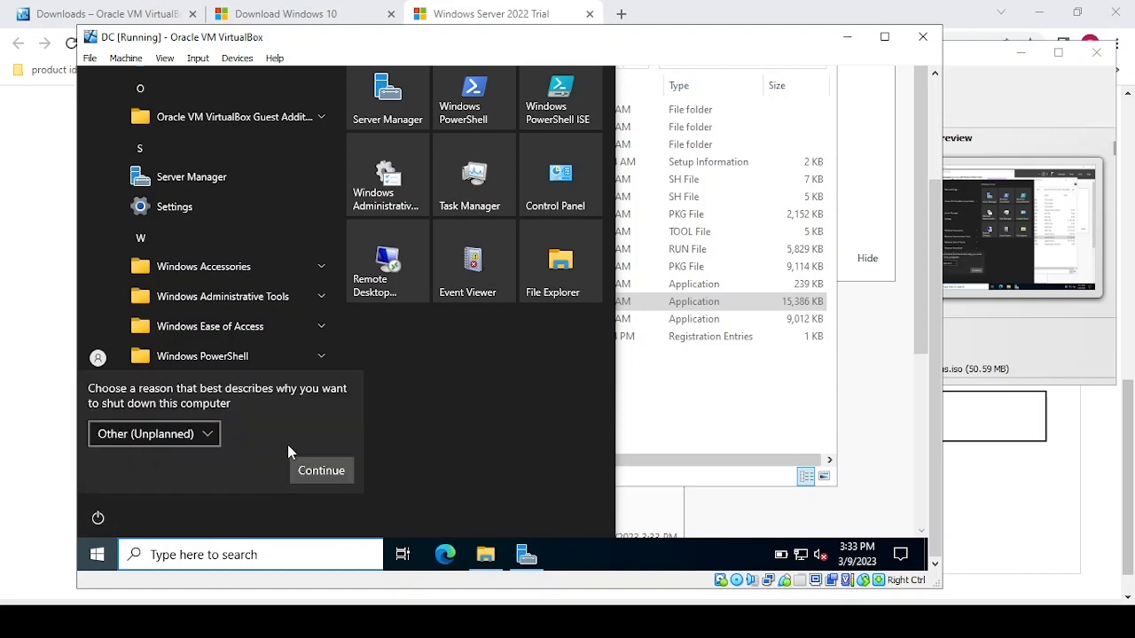
pyautogui.click(310, 470)
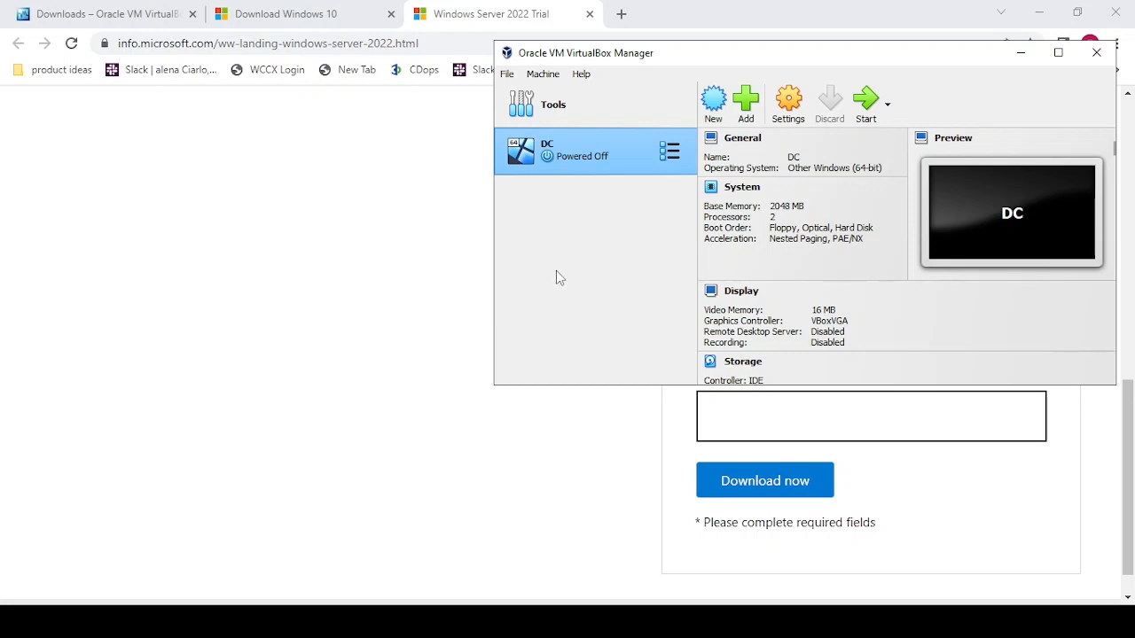
# - Start the DC machine from VirtualBox Manager and bring its console to the front
pyautogui.doubleClick(605, 158)
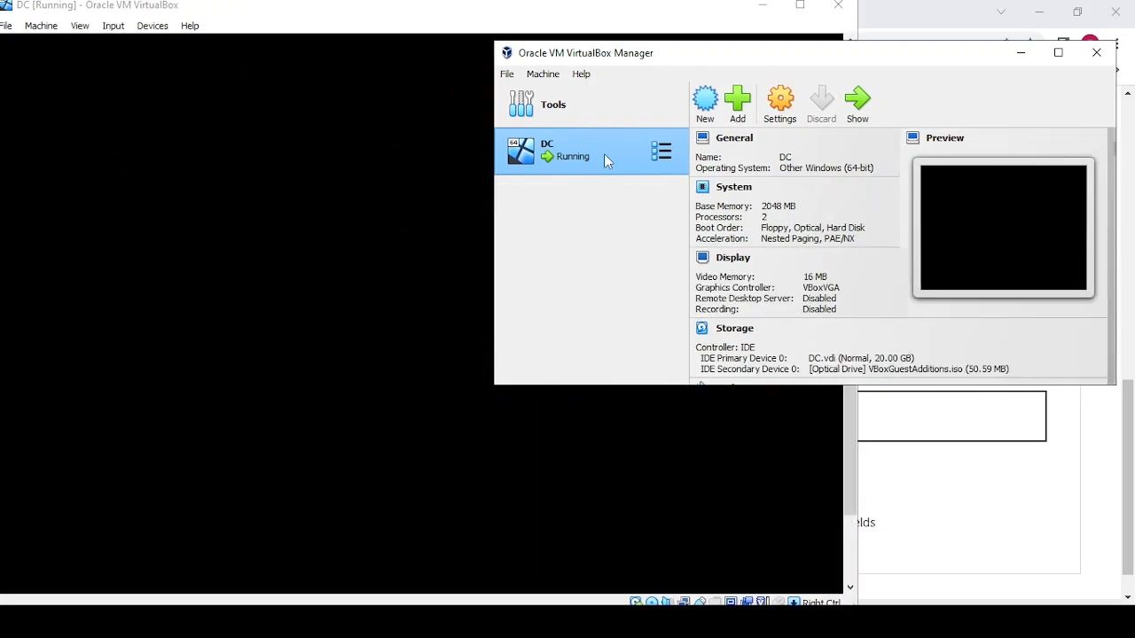
pyautogui.click(319, 141)
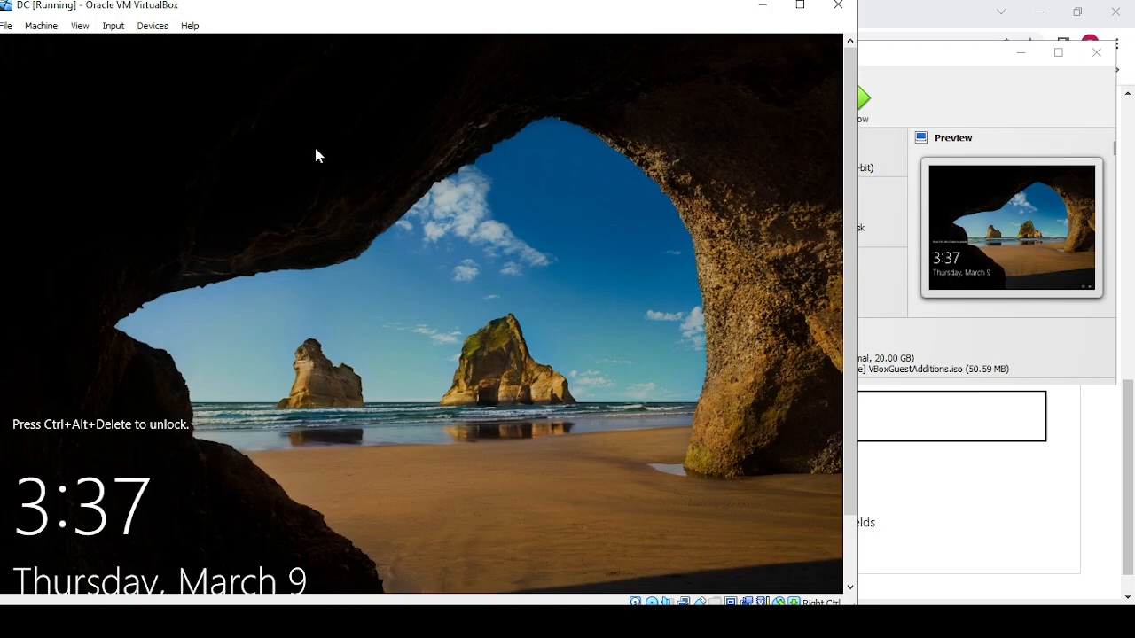
# - Send Ctrl-Alt-Del to the DC guest and sign in with the Administrator password
pyautogui.click(112, 27)
pyautogui.moveTo(121, 48)
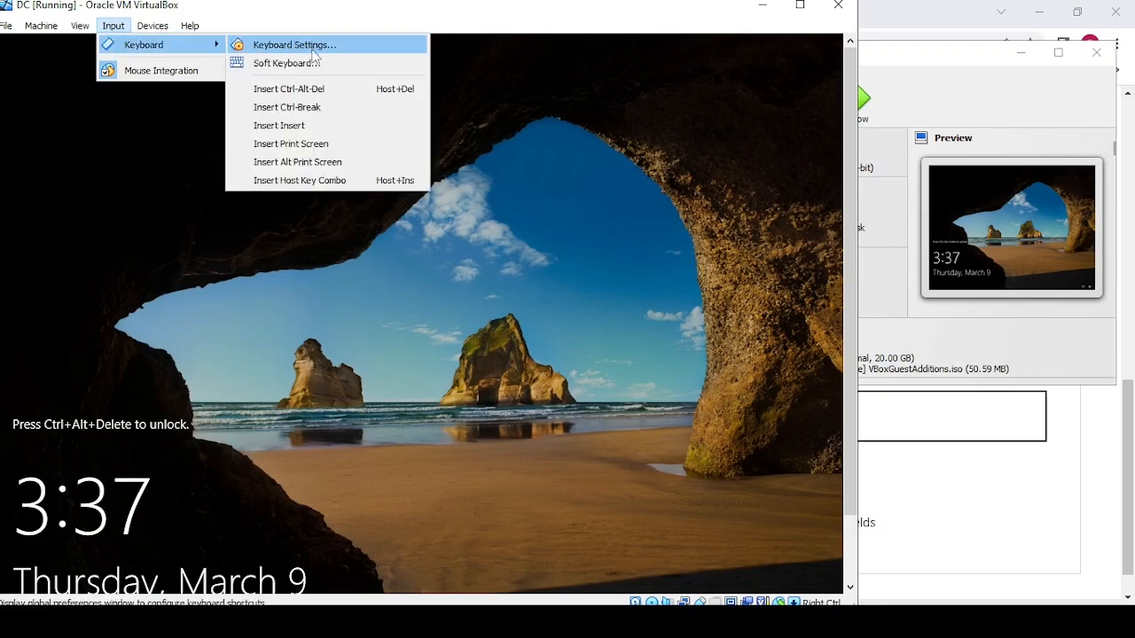
pyautogui.click(337, 93)
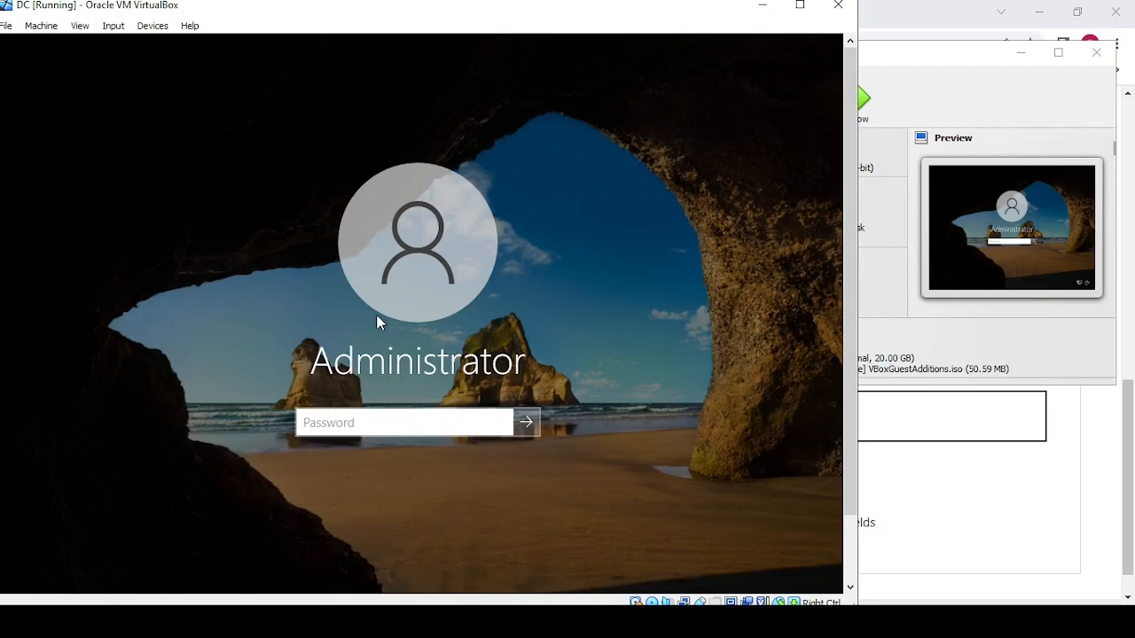
pyautogui.press('Return')
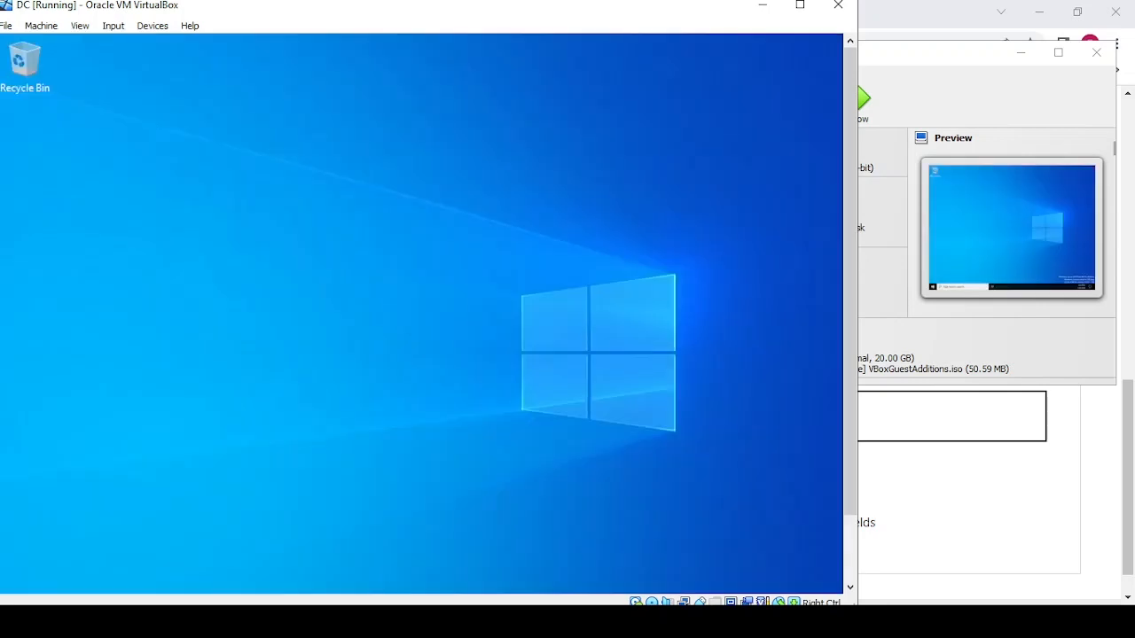
# - Reposition the DC console window lower and widen it to show more desktop
pyautogui.doubleClick(420, 13)
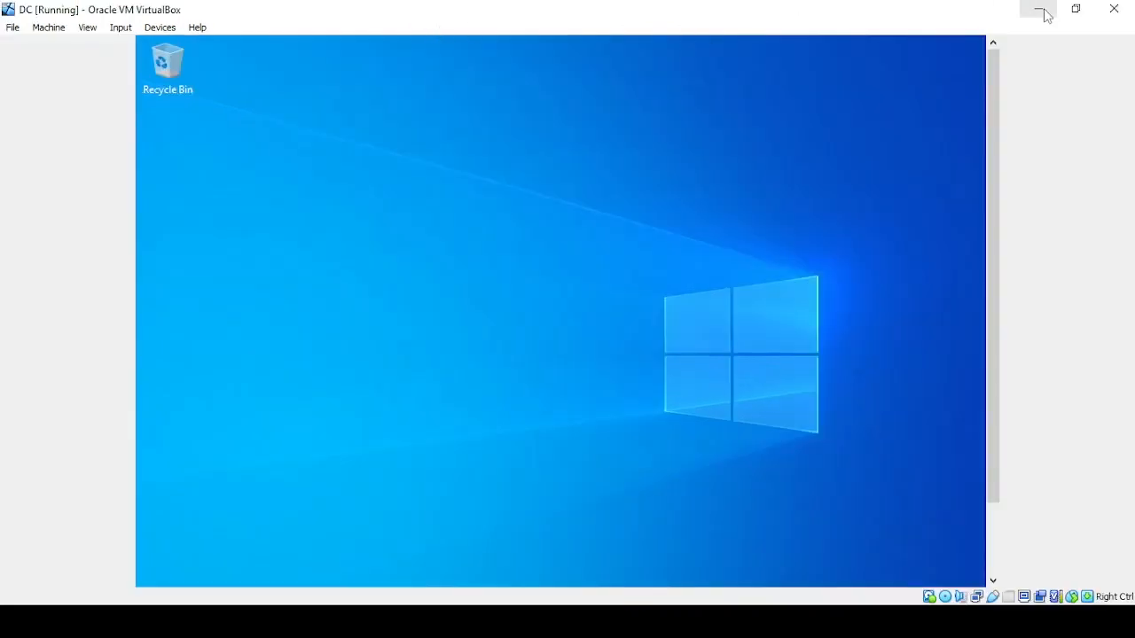
pyautogui.click(1075, 9)
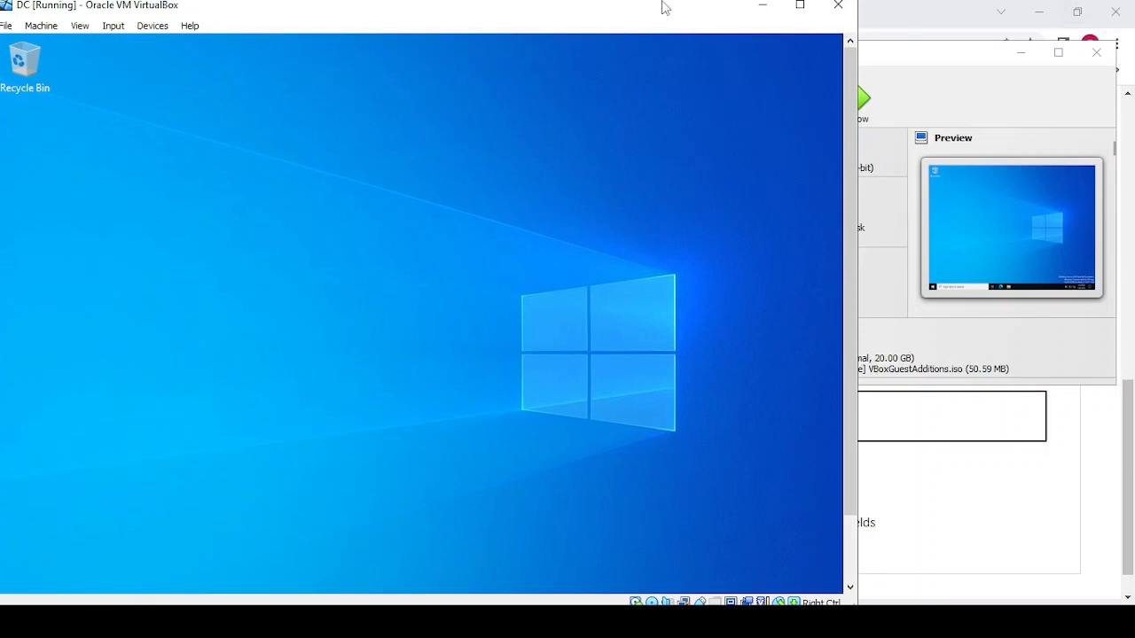
pyautogui.moveTo(647, 15); pyautogui.dragTo(695, 30)
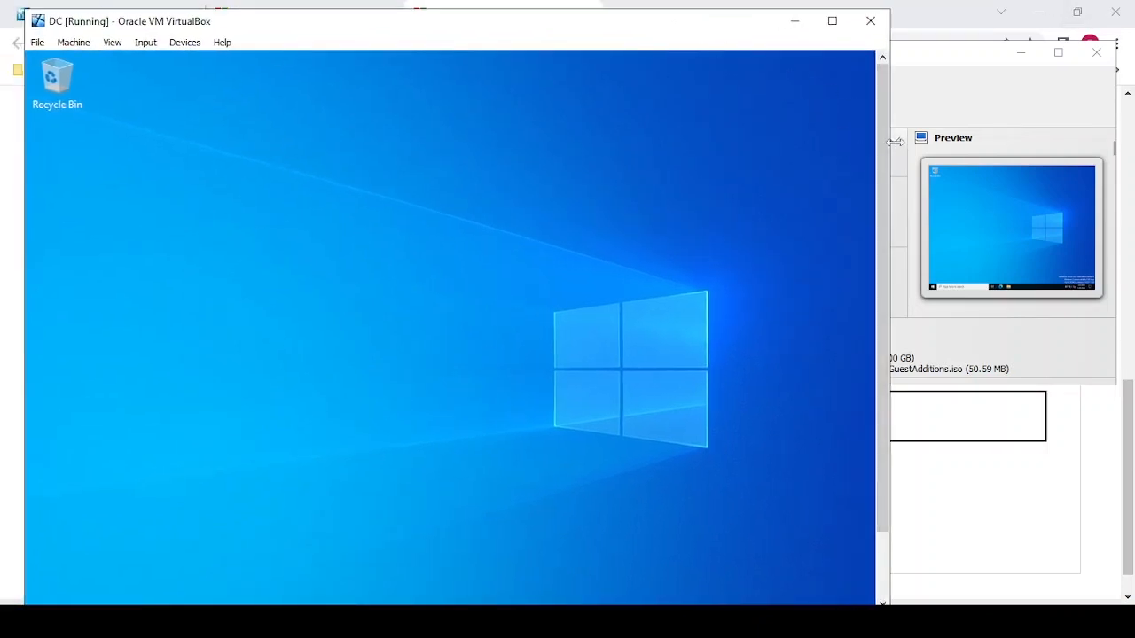
pyautogui.moveTo(894, 143); pyautogui.dragTo(1072, 157)
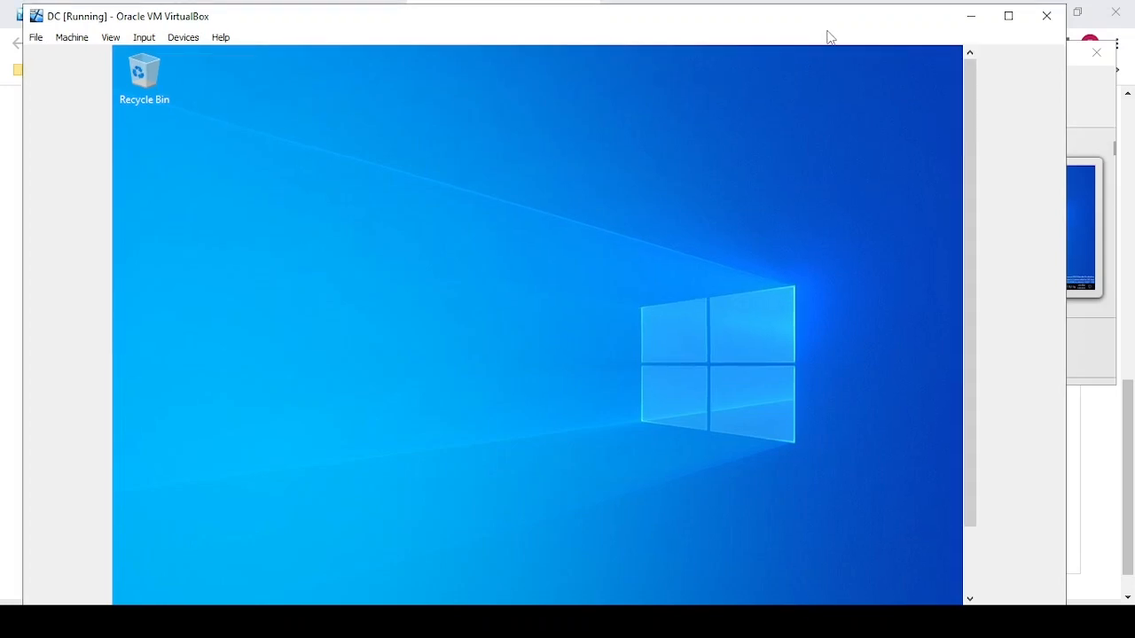
pyautogui.moveTo(809, 13); pyautogui.dragTo(815, 43)
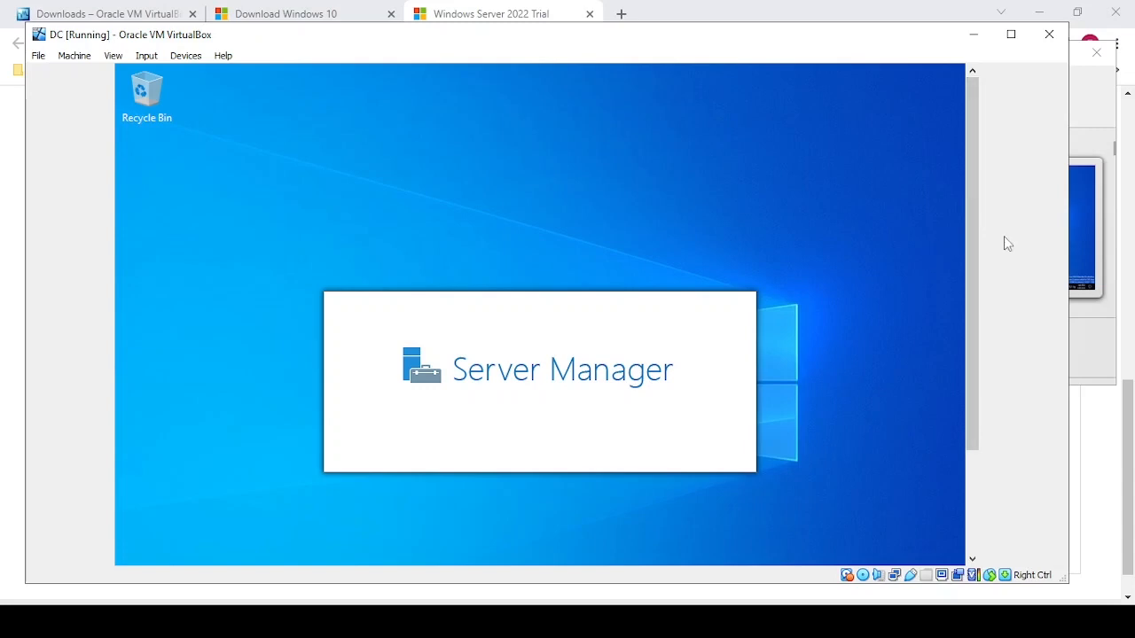
# - Open Network & Internet settings from the guest's network tray icon to reach the adapters
pyautogui.moveTo(1068, 250); pyautogui.dragTo(982, 252)
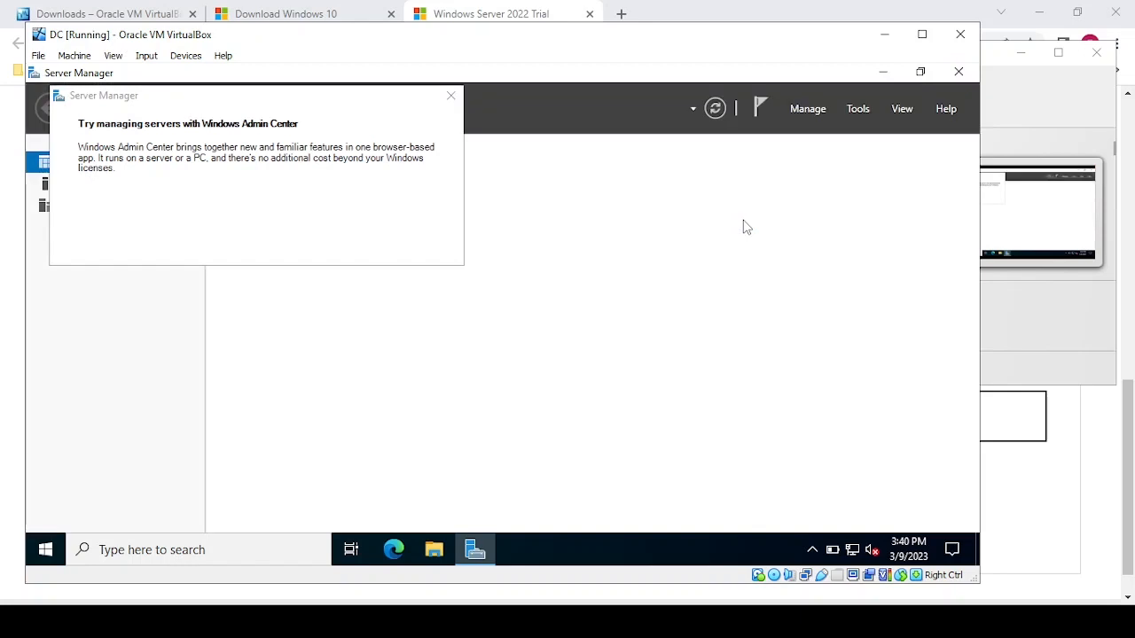
pyautogui.click(851, 551)
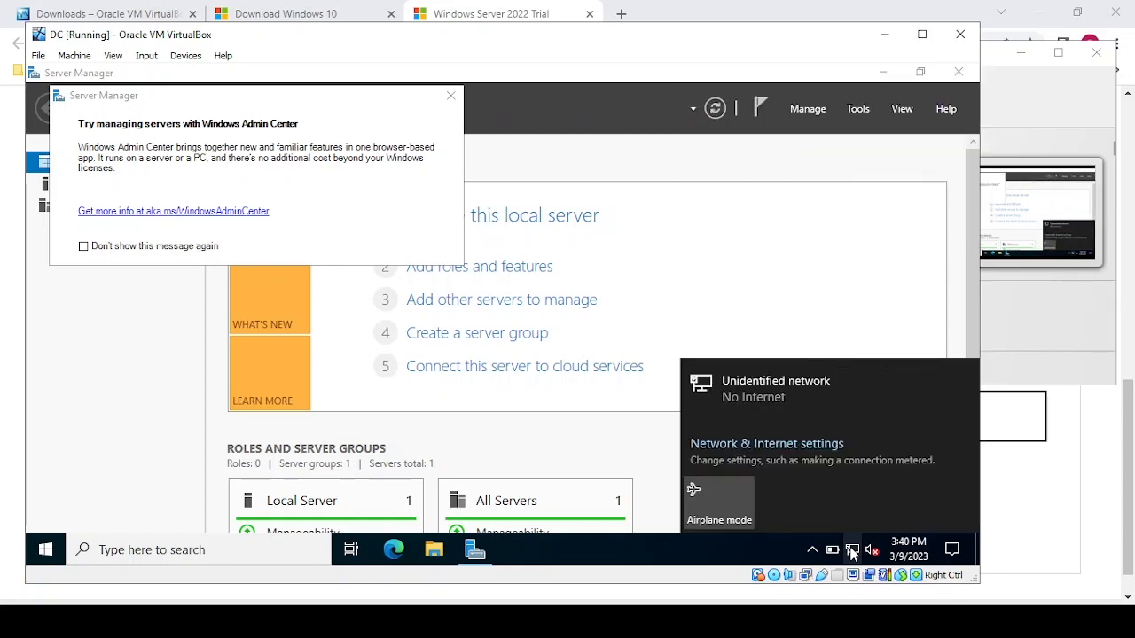
pyautogui.click(780, 398)
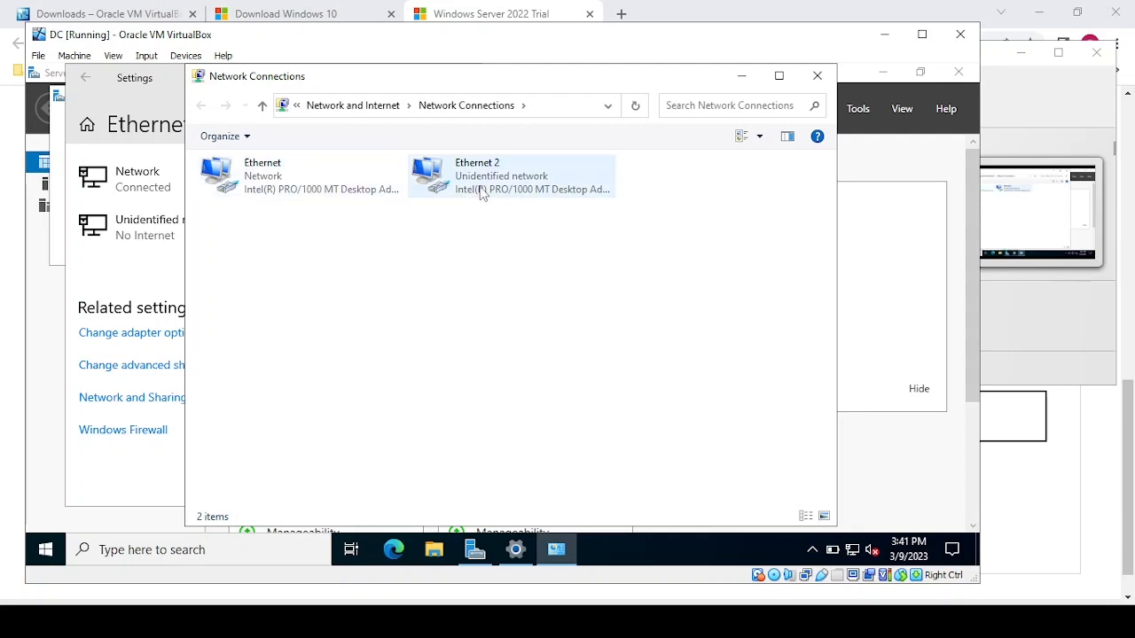
# - Review the Ethernet adapter's status and connection details, then close both windows
pyautogui.click(362, 191)
pyautogui.rightClick(362, 191)
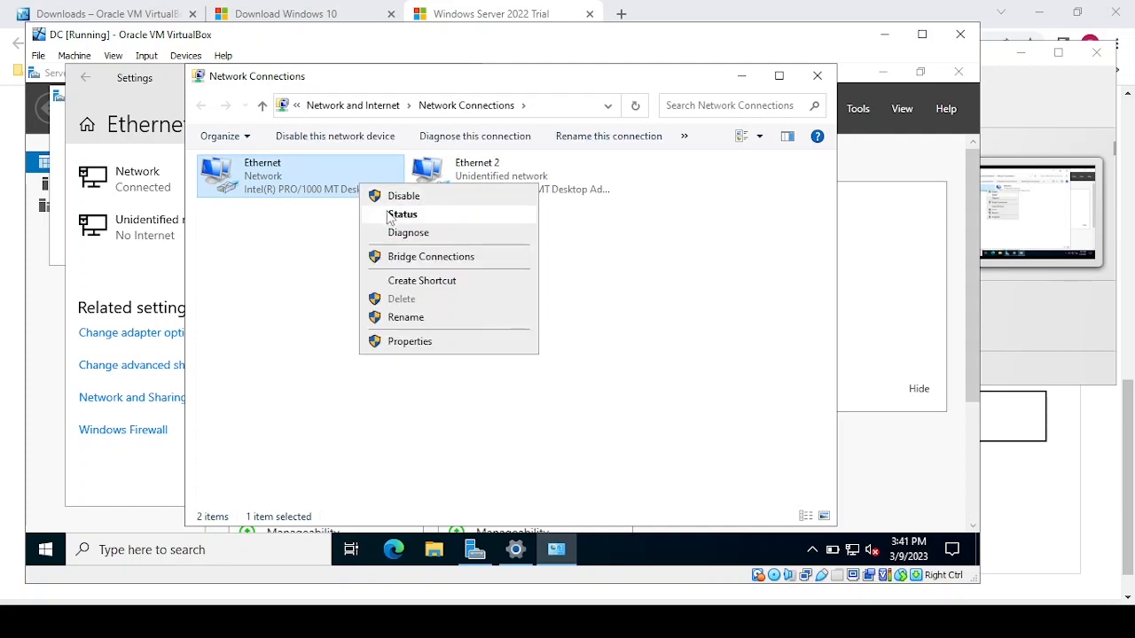
pyautogui.click(400, 214)
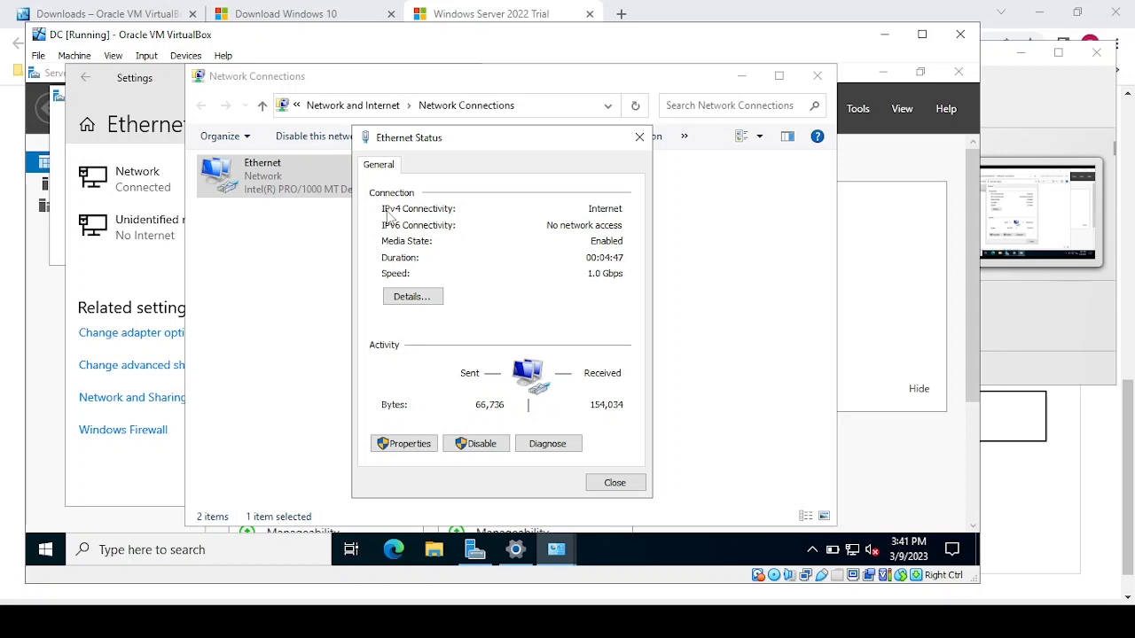
pyautogui.click(413, 298)
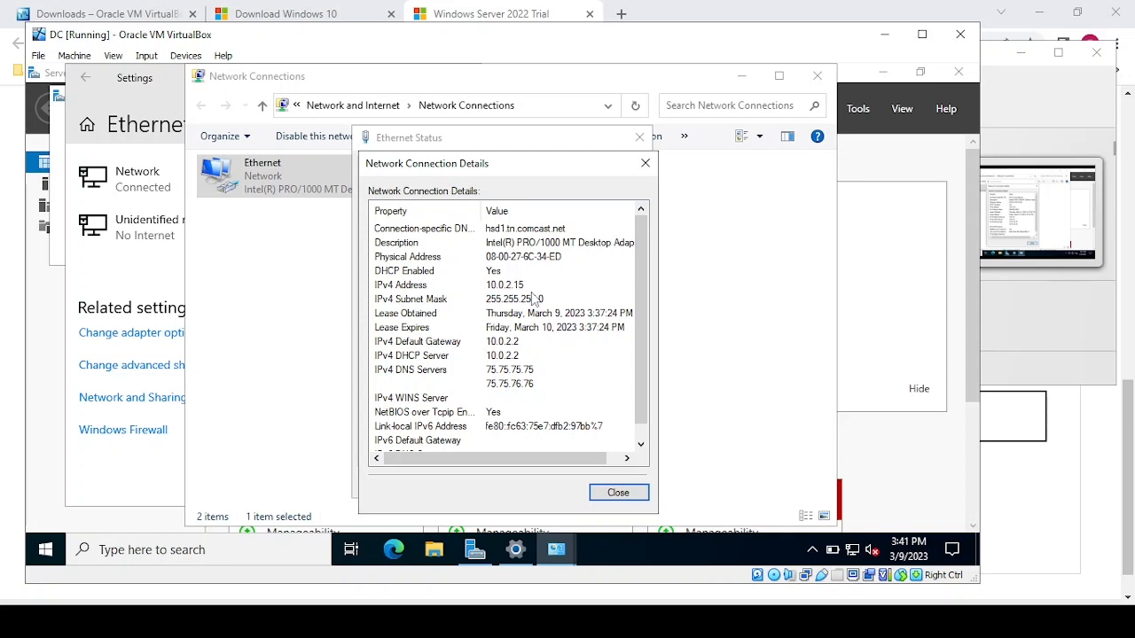
pyautogui.click(618, 493)
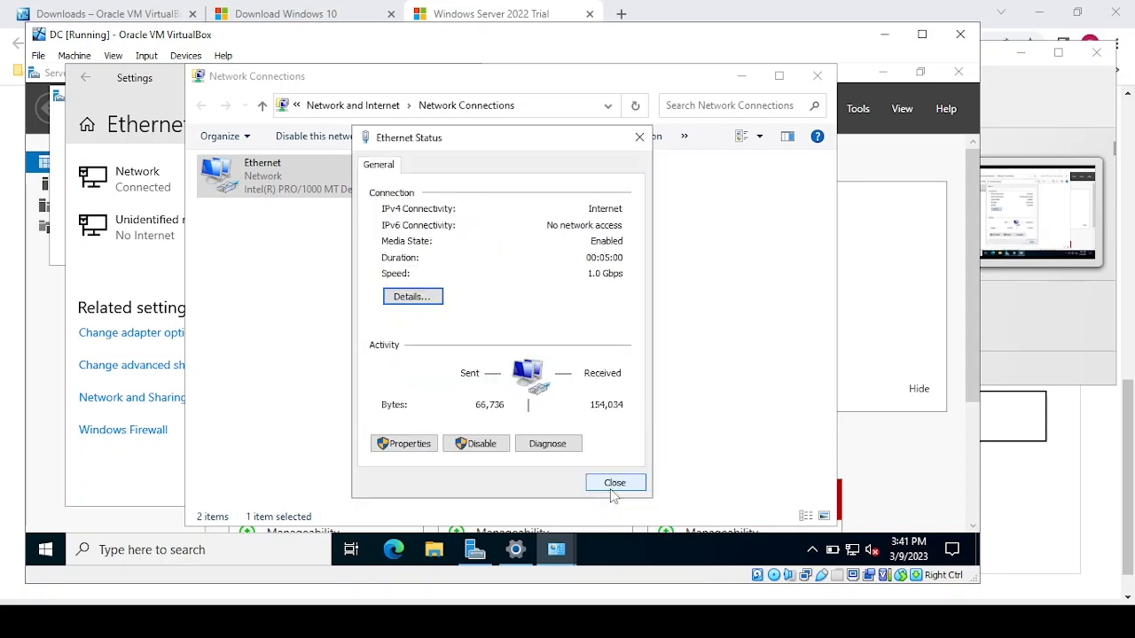
pyautogui.click(609, 484)
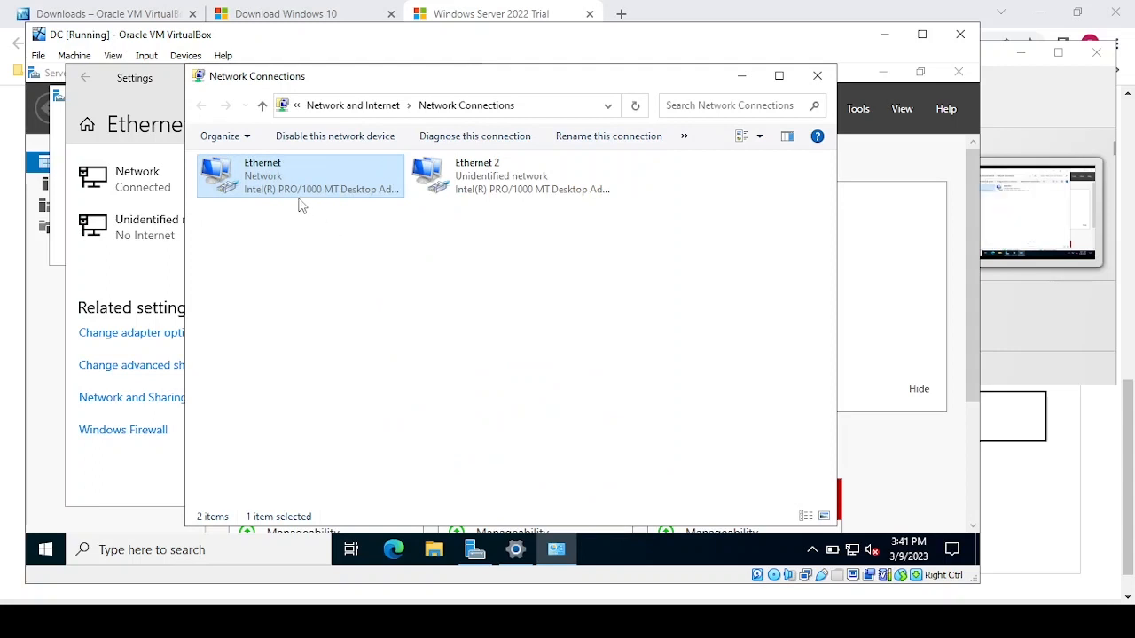
# - Rename the Ethernet adapter to INTERNET
pyautogui.rightClick(272, 164)
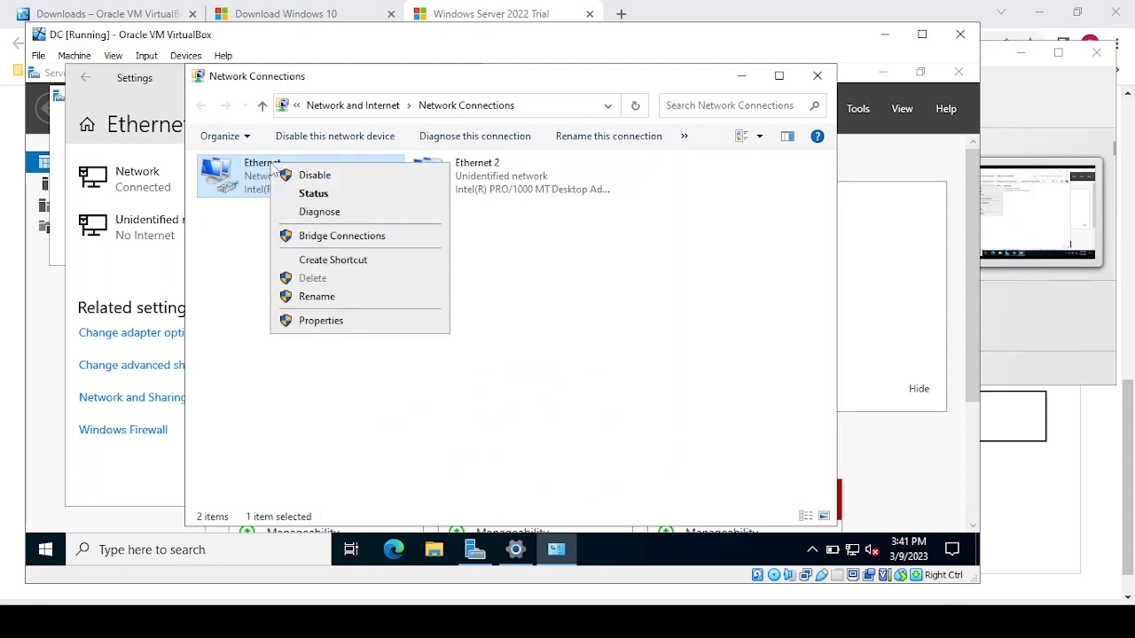
pyautogui.click(310, 297)
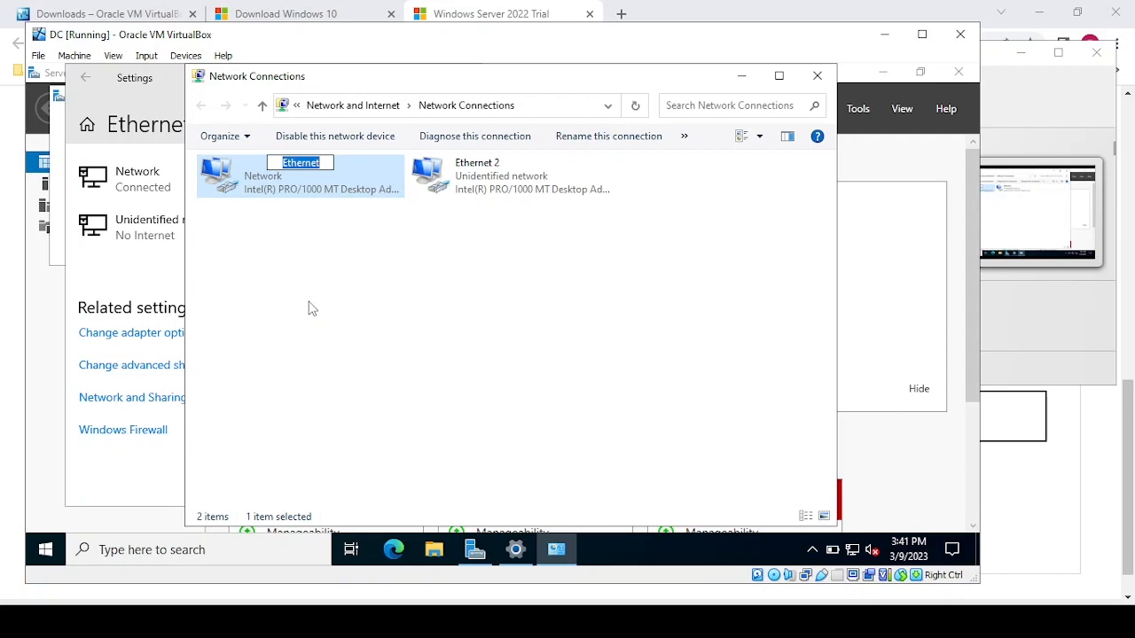
pyautogui.write('INTER')
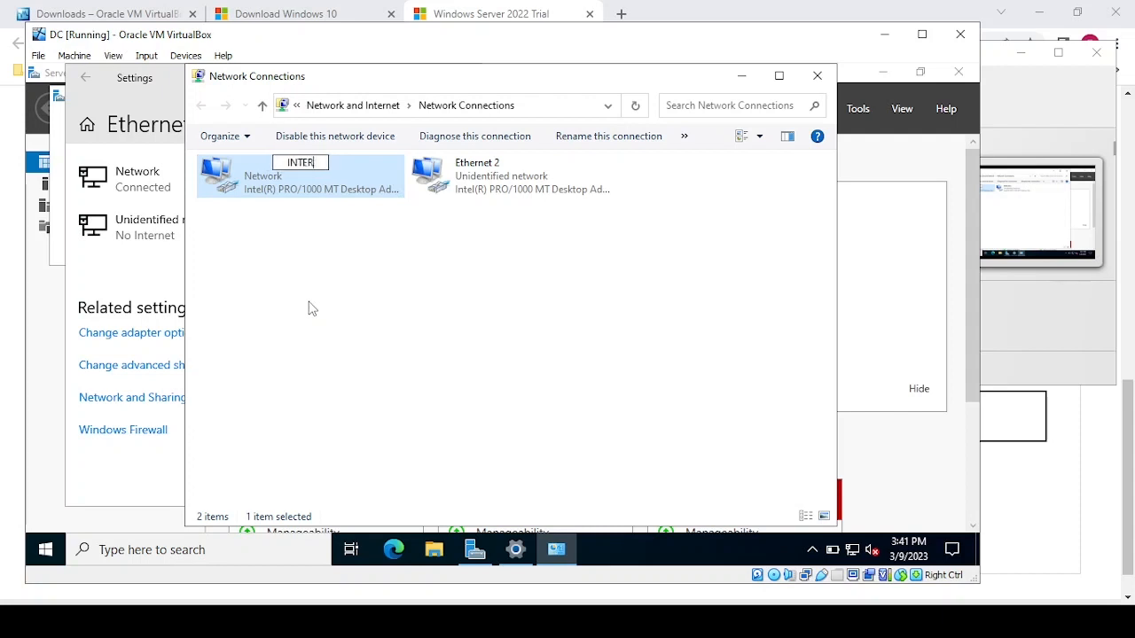
pyautogui.write('NET')
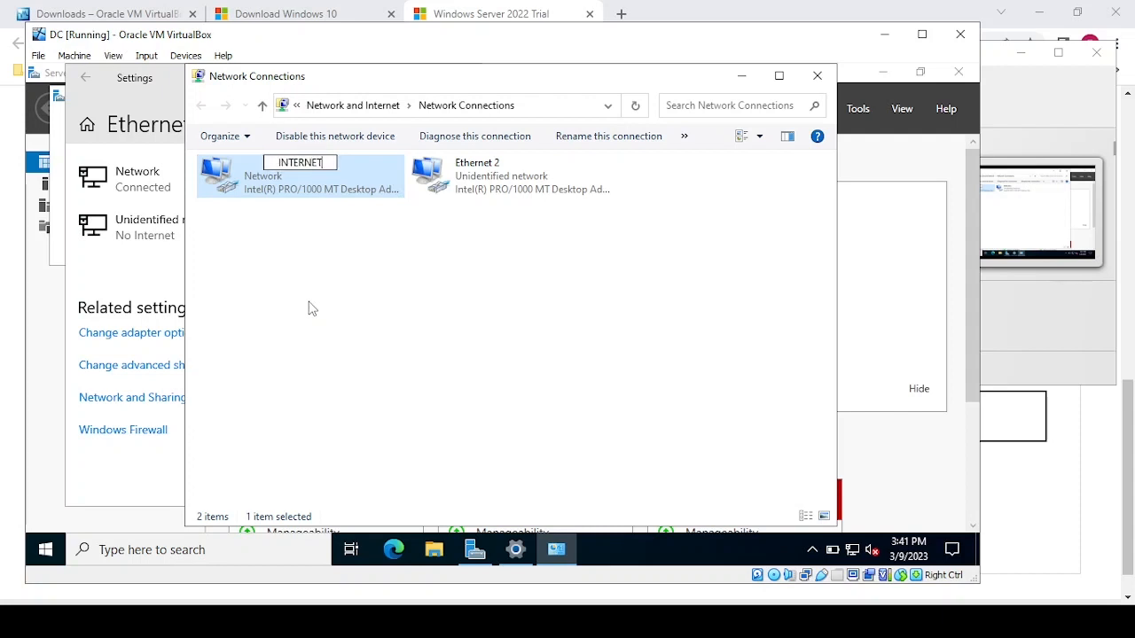
pyautogui.click(409, 281)
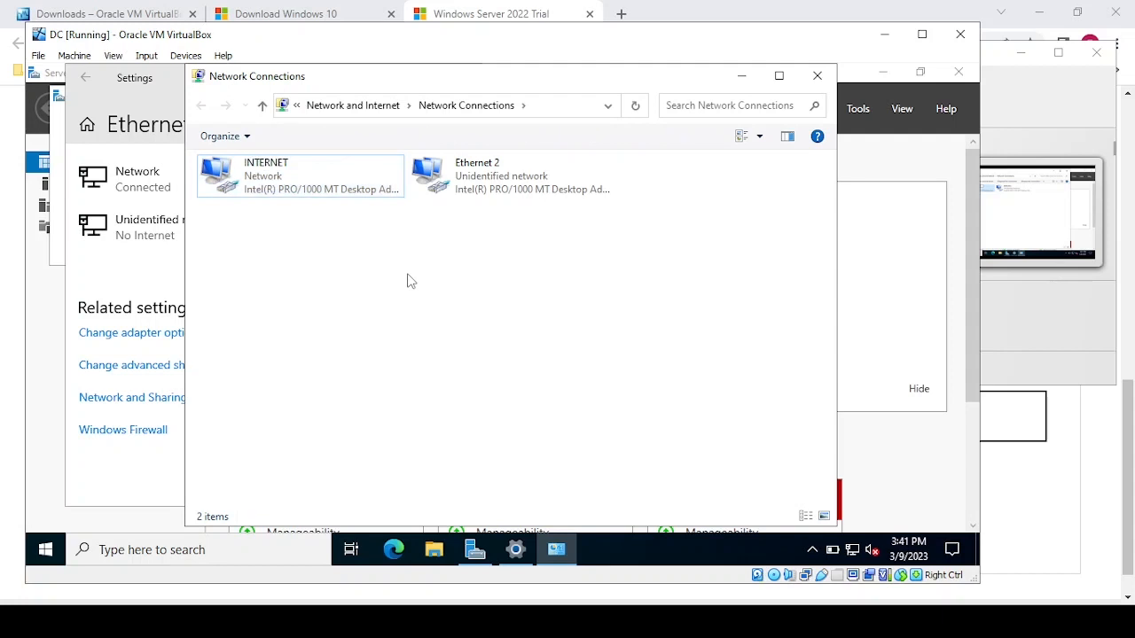
# - Review the Ethernet 2 status and connection details, showing no network access, then close them
pyautogui.rightClick(499, 176)
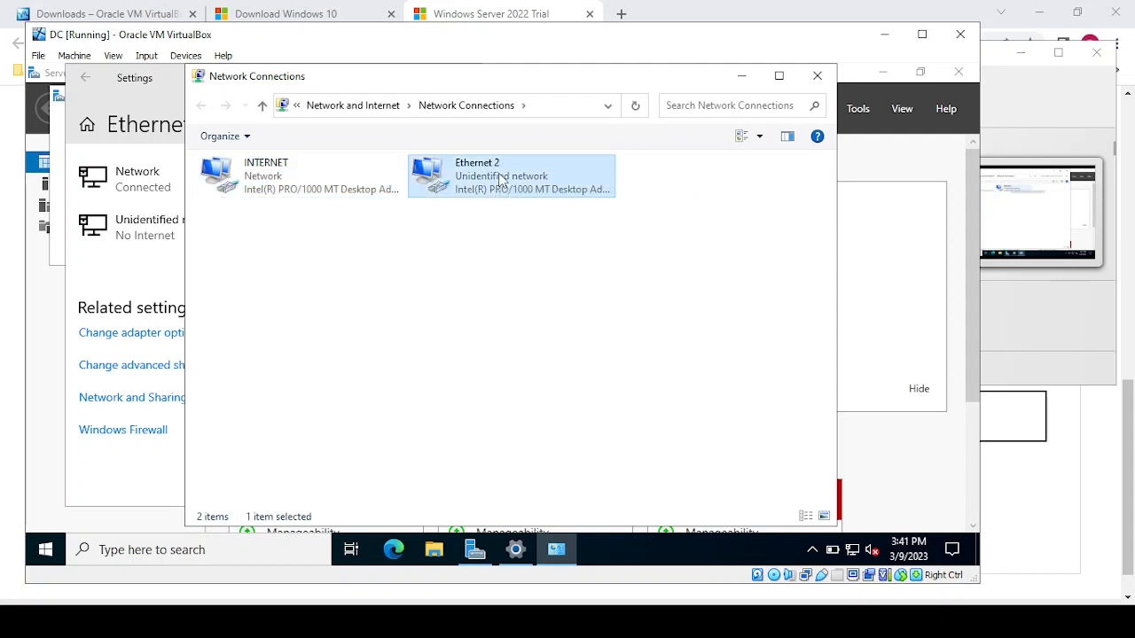
pyautogui.click(535, 213)
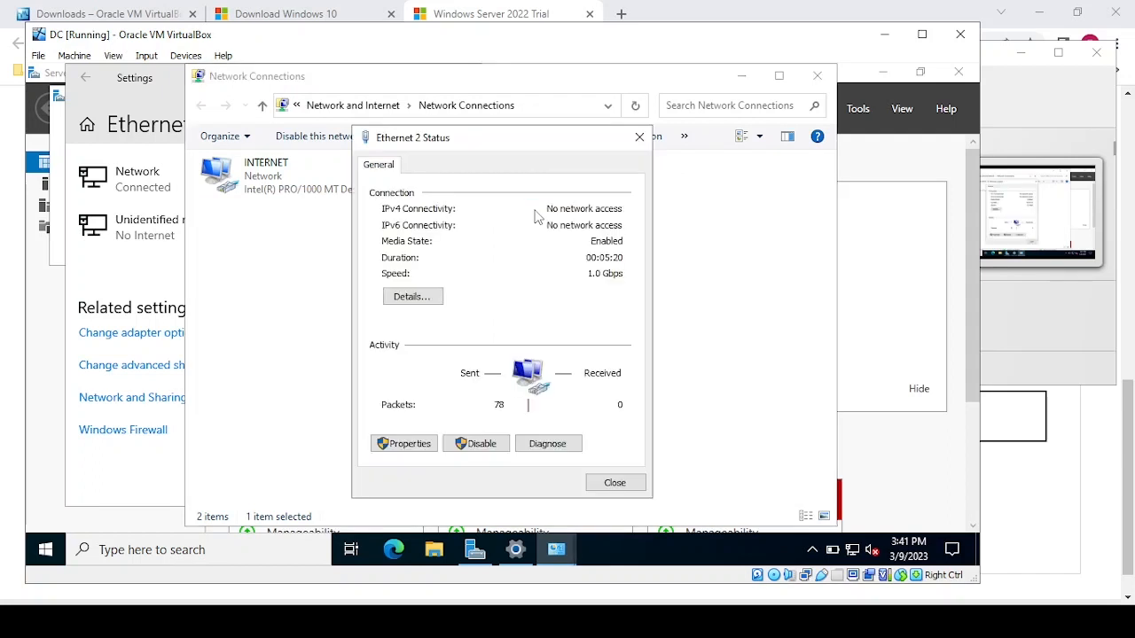
pyautogui.click(432, 298)
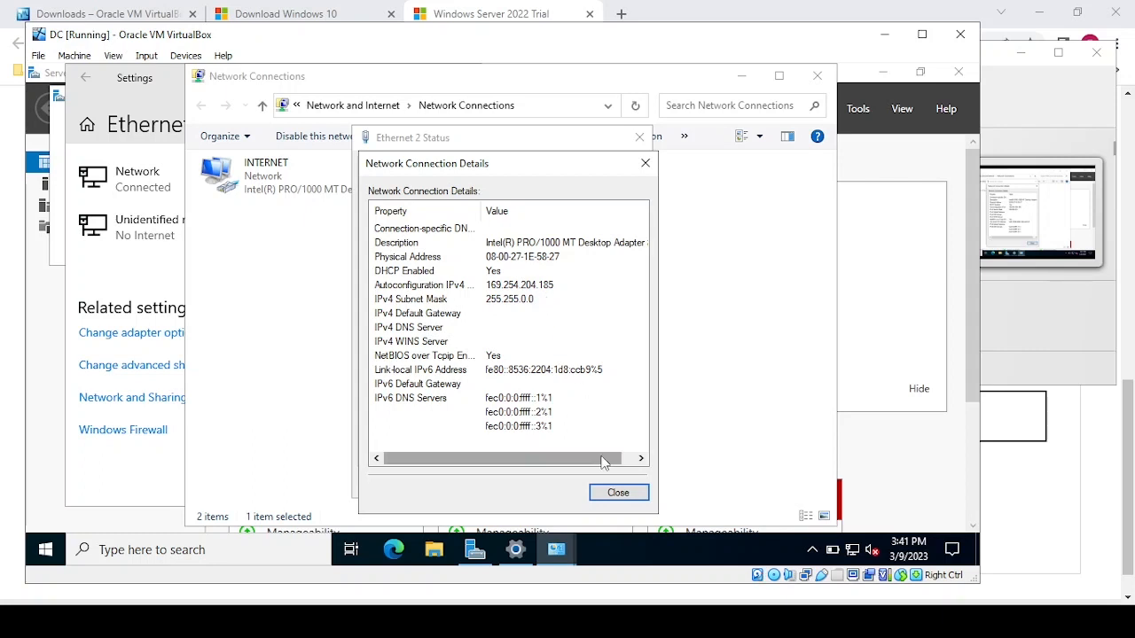
pyautogui.click(611, 493)
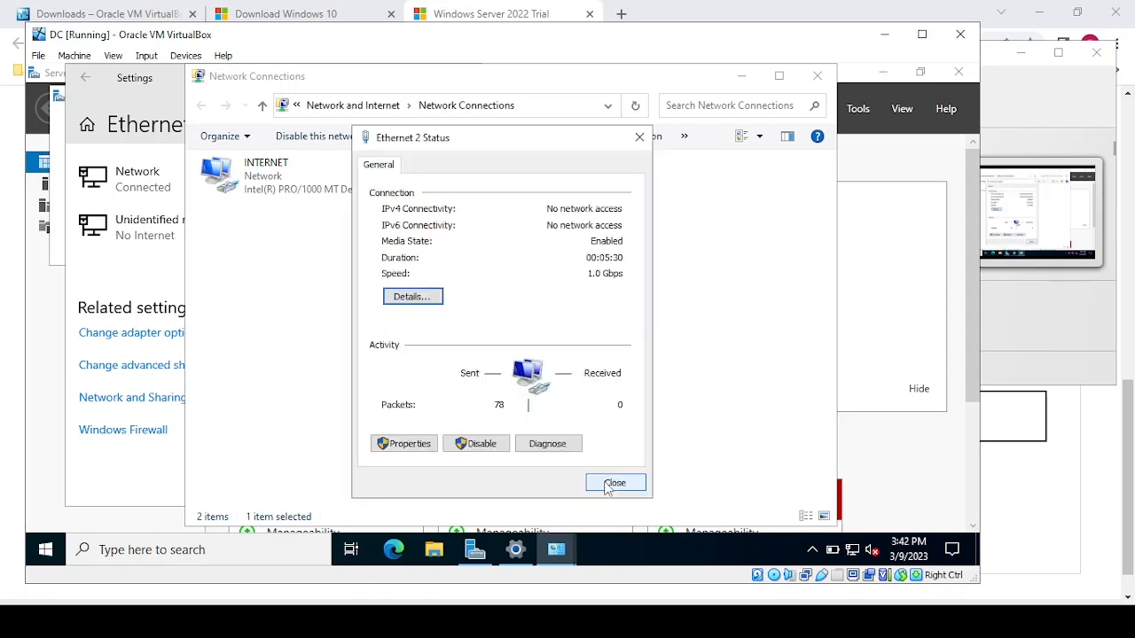
pyautogui.click(611, 483)
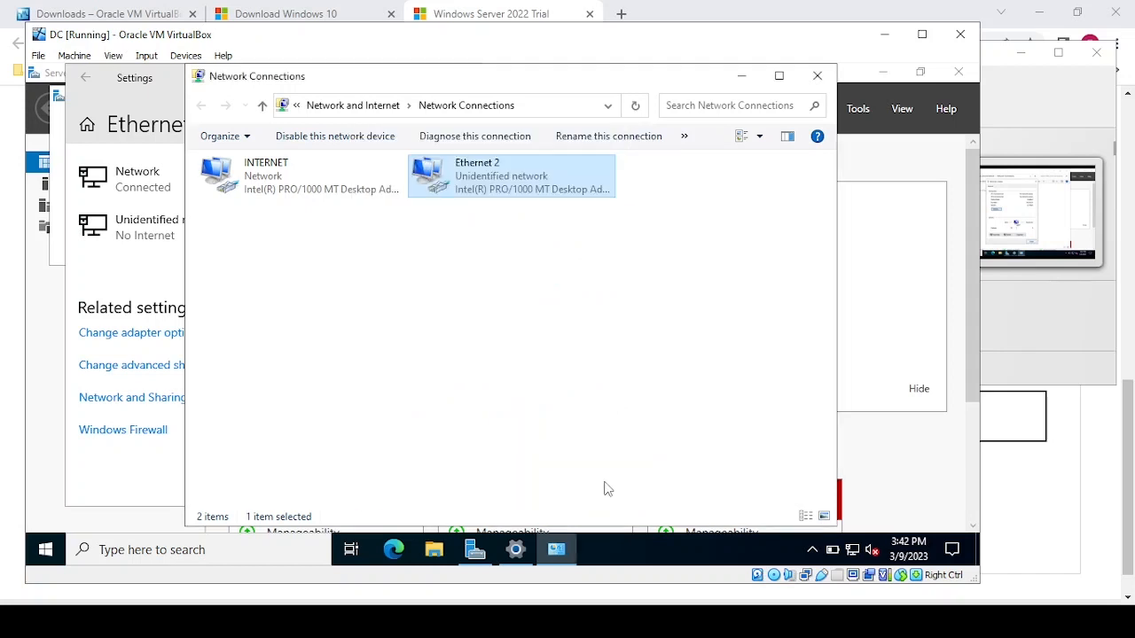
# - Rename the Ethernet 2 adapter to INTERNAL
pyautogui.rightClick(525, 183)
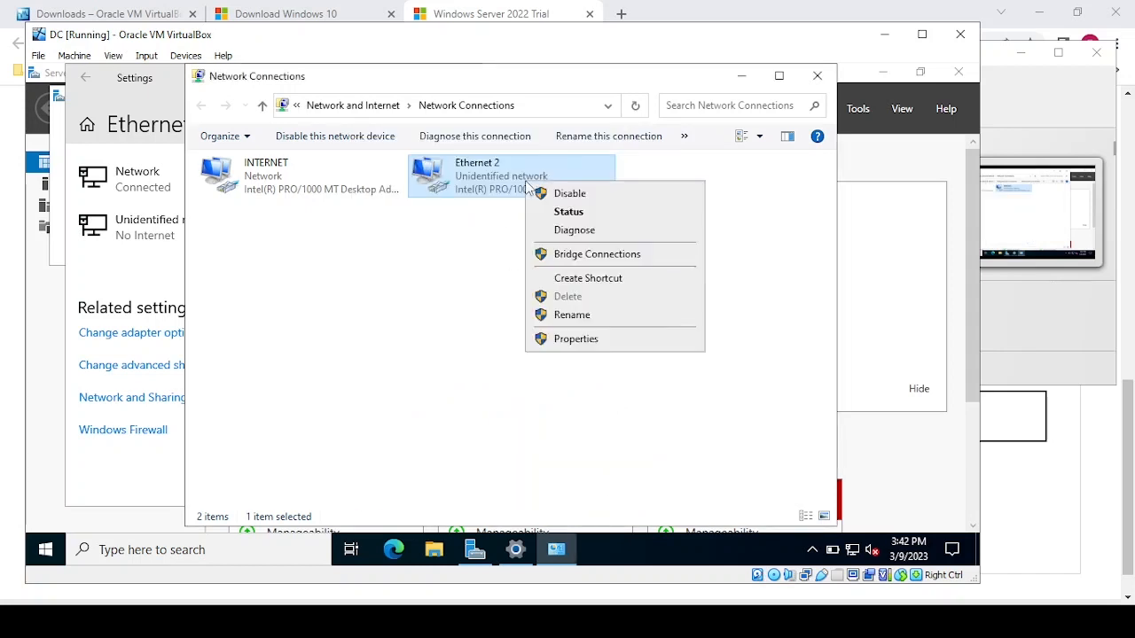
pyautogui.click(573, 315)
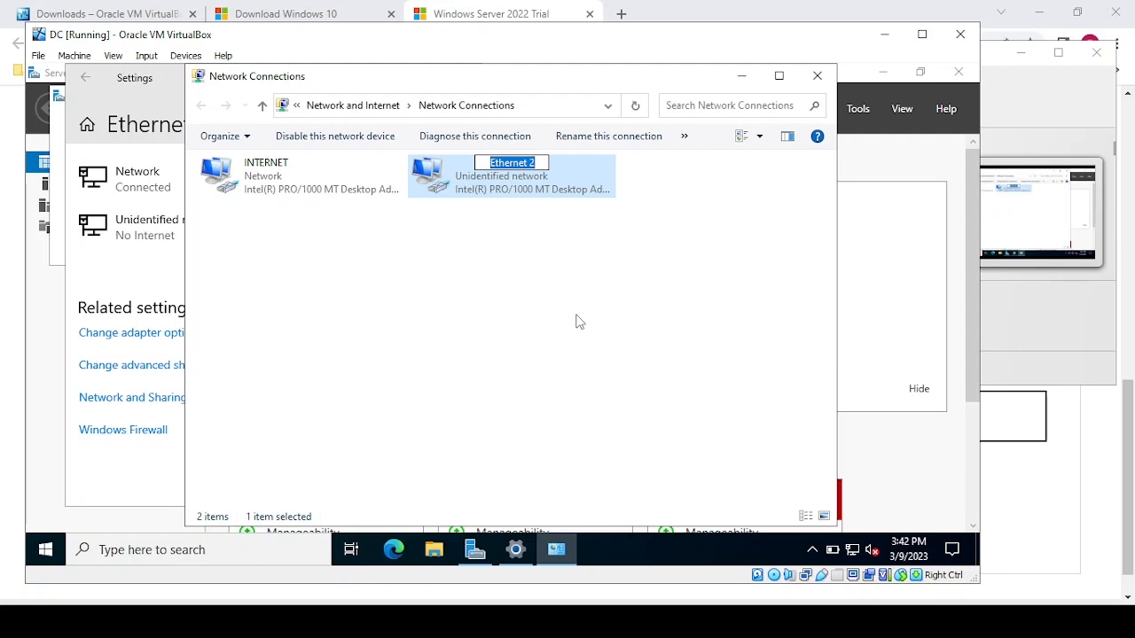
pyautogui.write('IN')
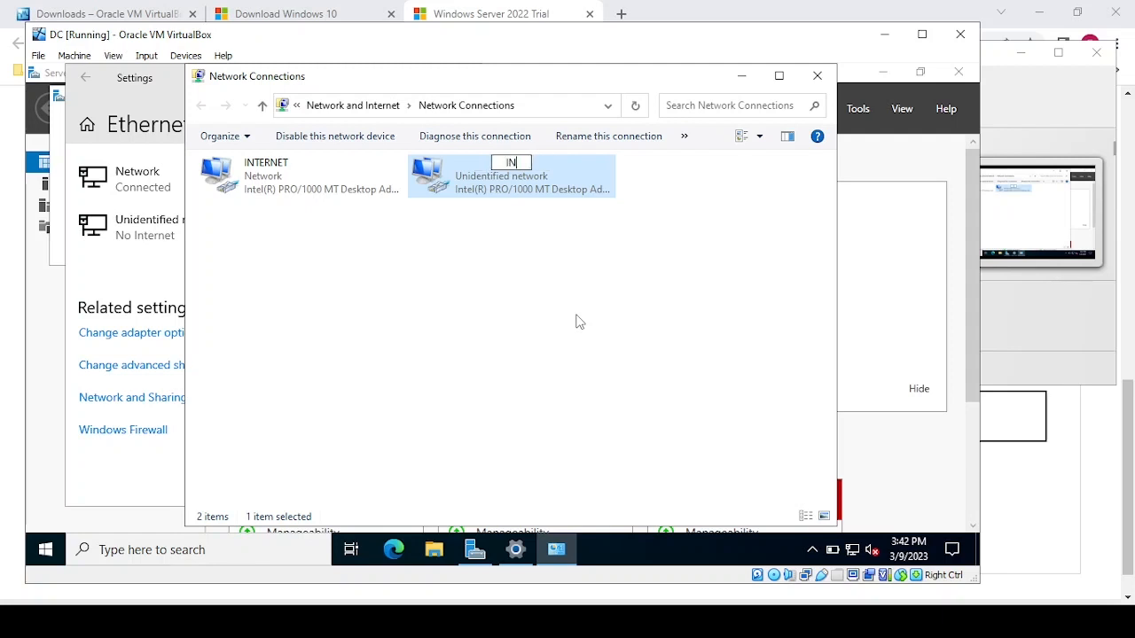
pyautogui.write('TERNAL')
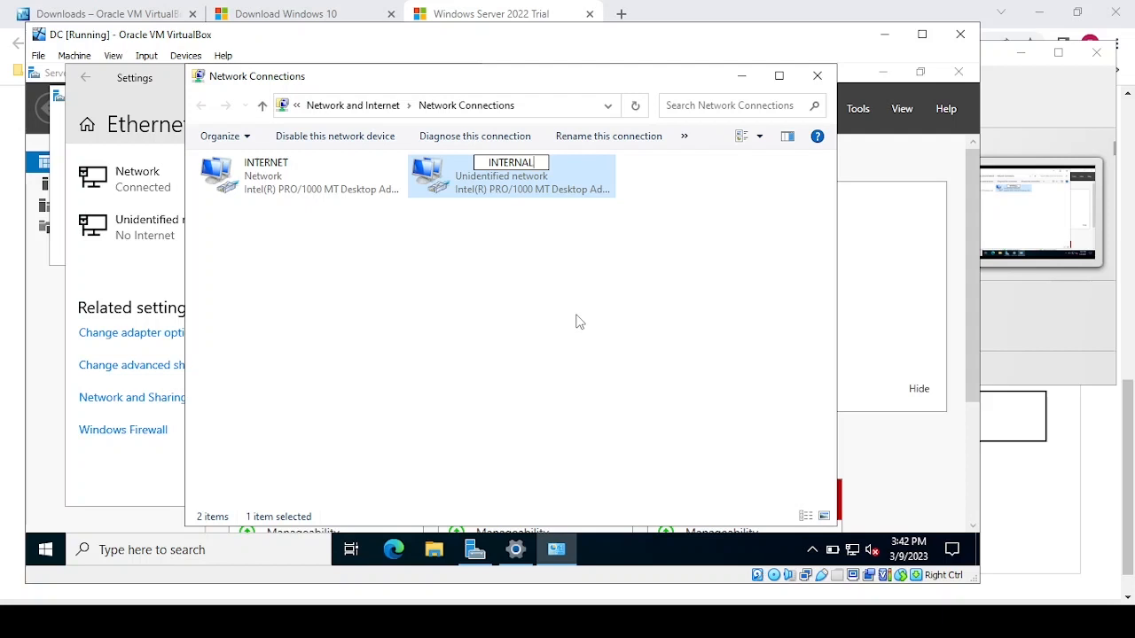
pyautogui.press('Return')
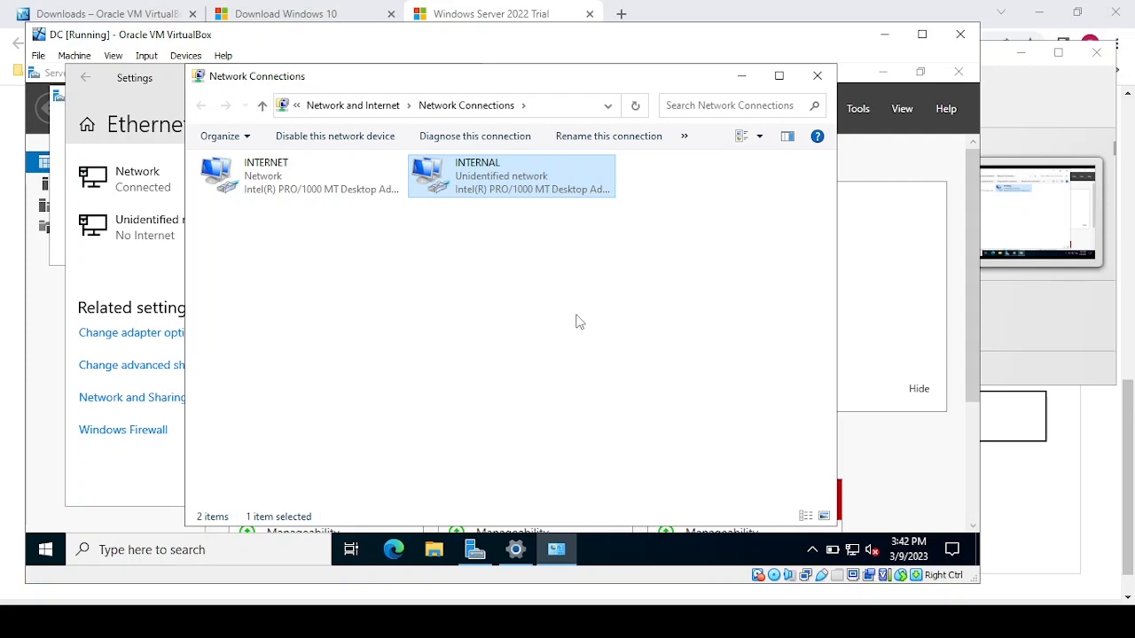
# - Open the INTERNAL adapter's IPv4 properties and switch to a manually entered IP address
pyautogui.rightClick(499, 176)
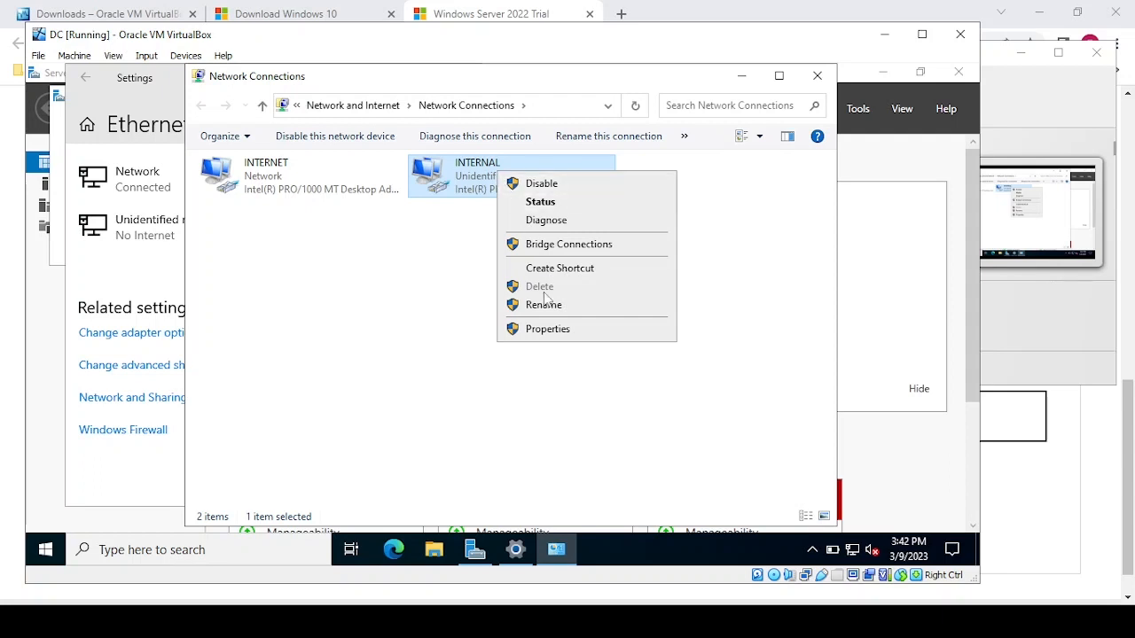
pyautogui.click(547, 329)
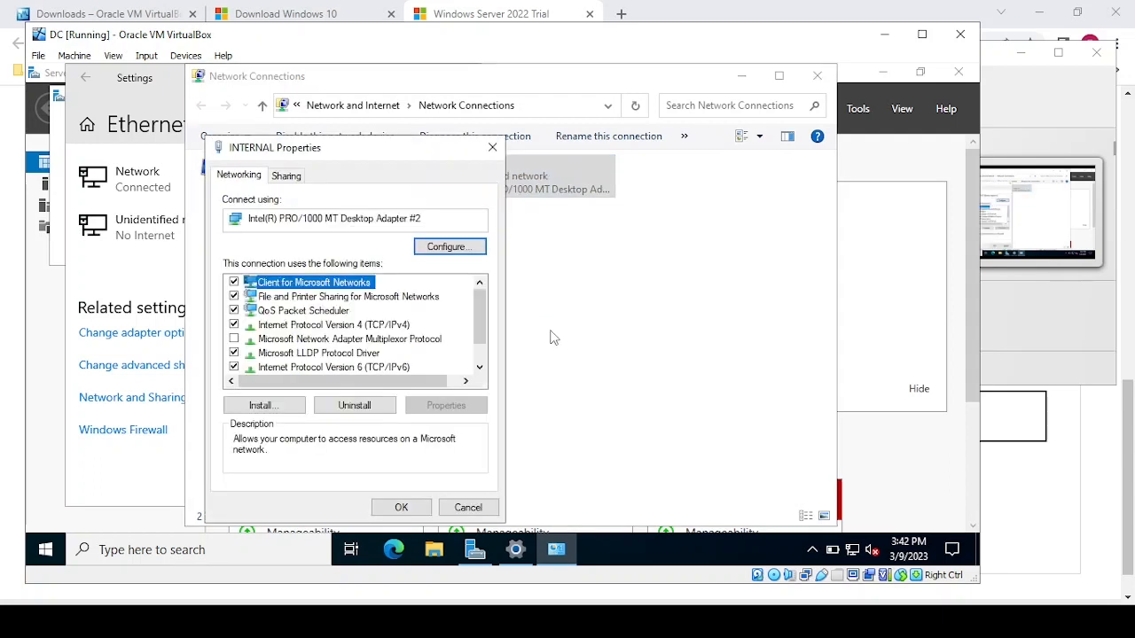
pyautogui.click(370, 326)
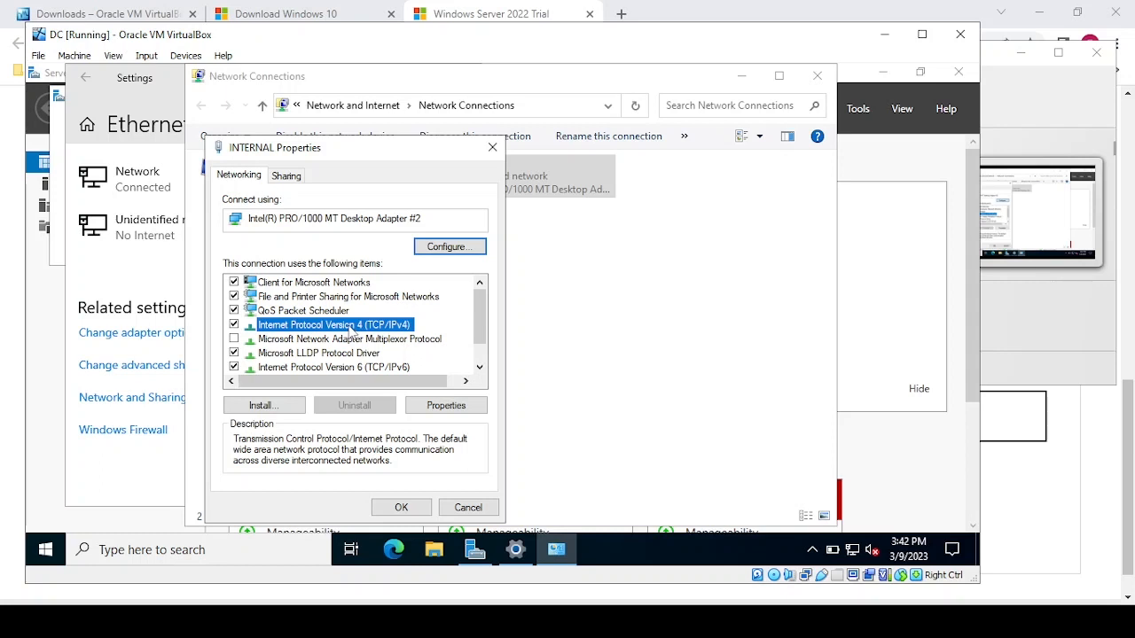
pyautogui.doubleClick(349, 330)
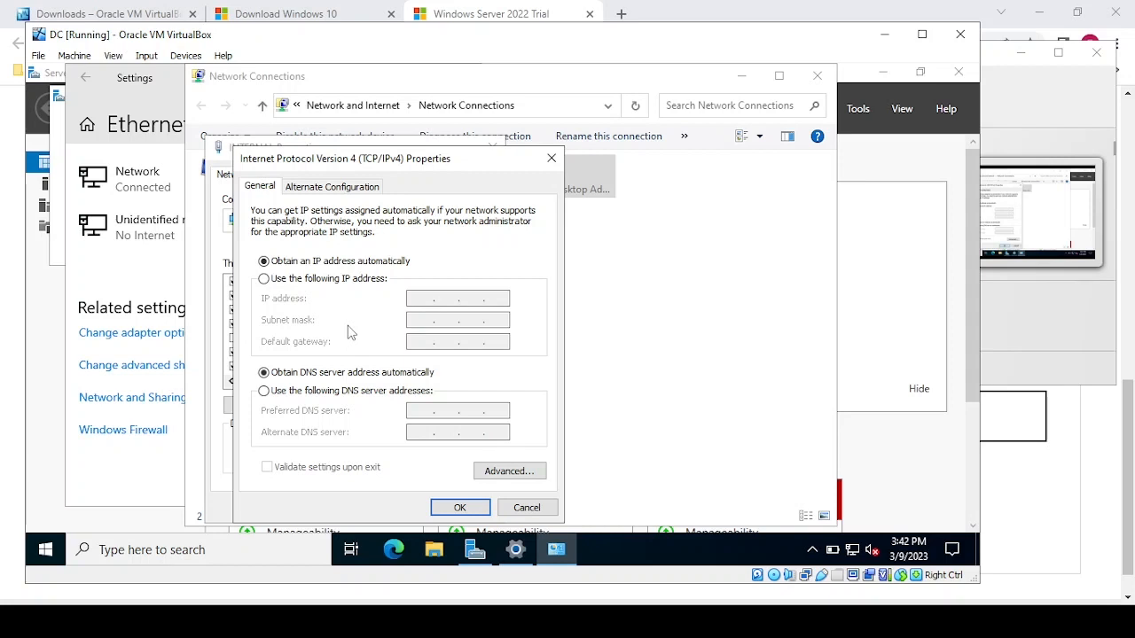
pyautogui.click(264, 279)
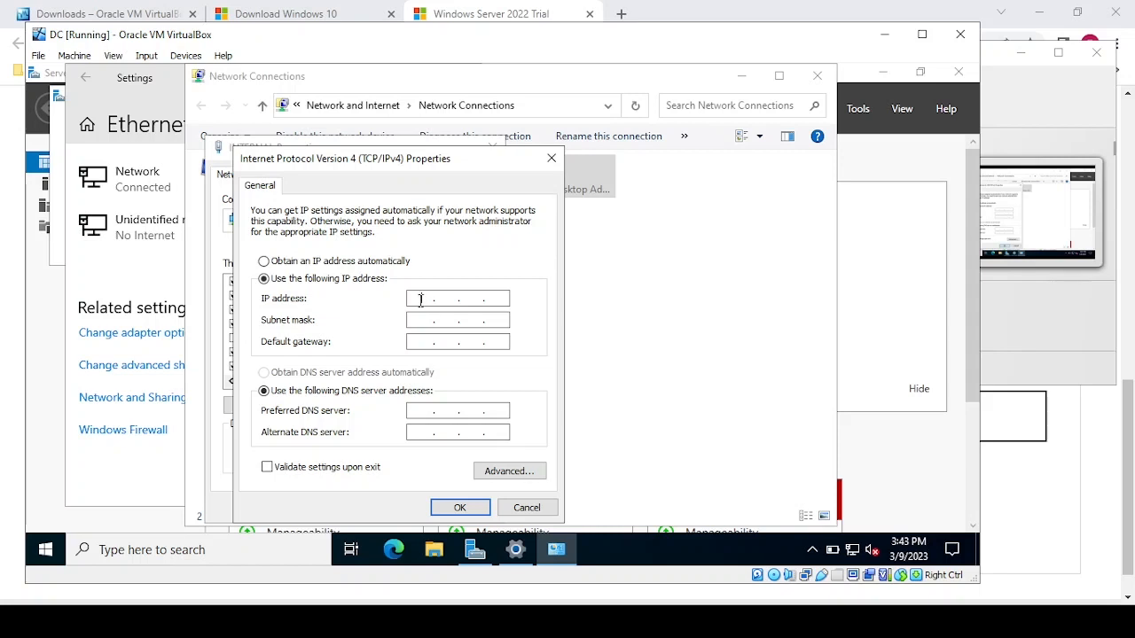
# - Enter IP 172.16.0.1, mask 255.255.255.0 and preferred DNS 127.0.0.1, then save and close
pyautogui.click(420, 300)
pyautogui.write('172 . 16 . 0 . 1')
pyautogui.click(420, 320)
pyautogui.click(471, 320)
pyautogui.write('255')
pyautogui.click(417, 410)
pyautogui.write('127.0.0.1')
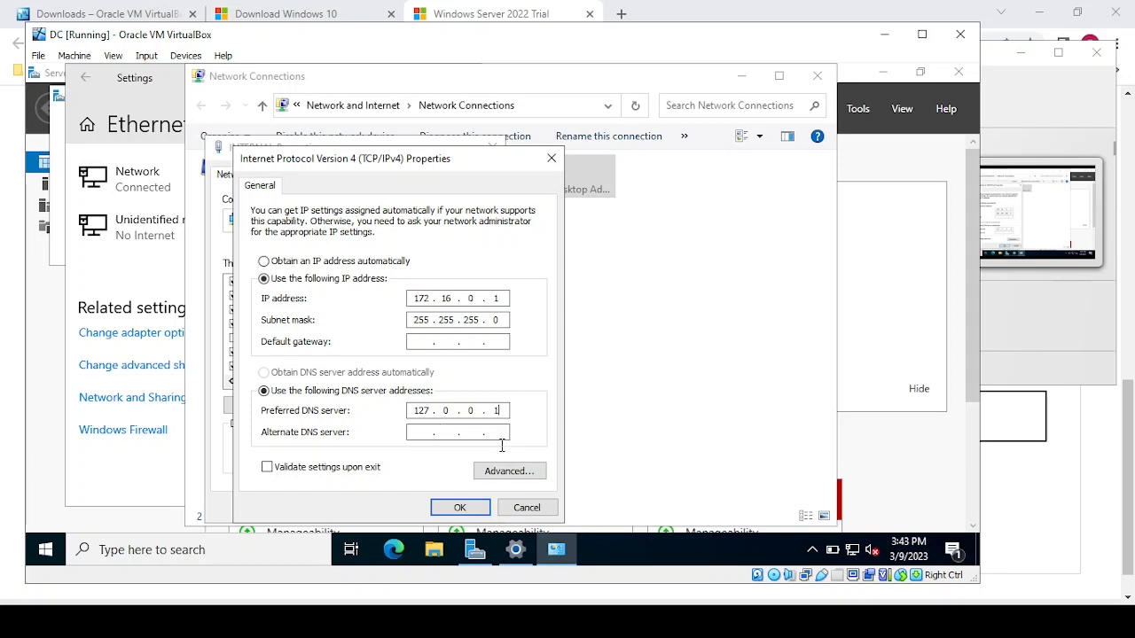
pyautogui.click(460, 508)
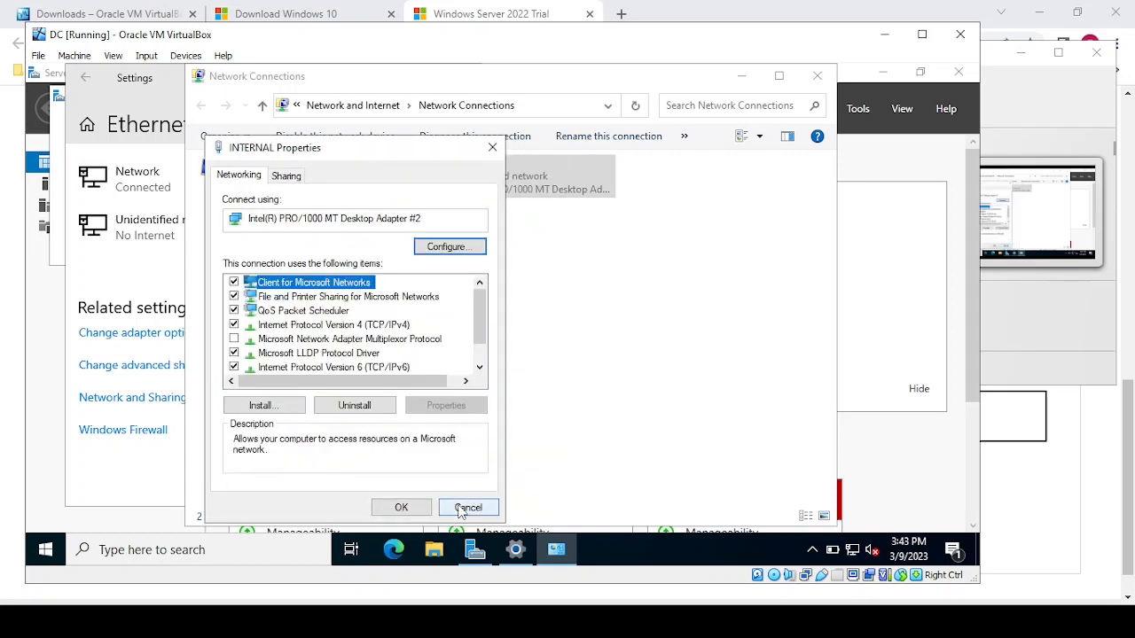
pyautogui.click(401, 508)
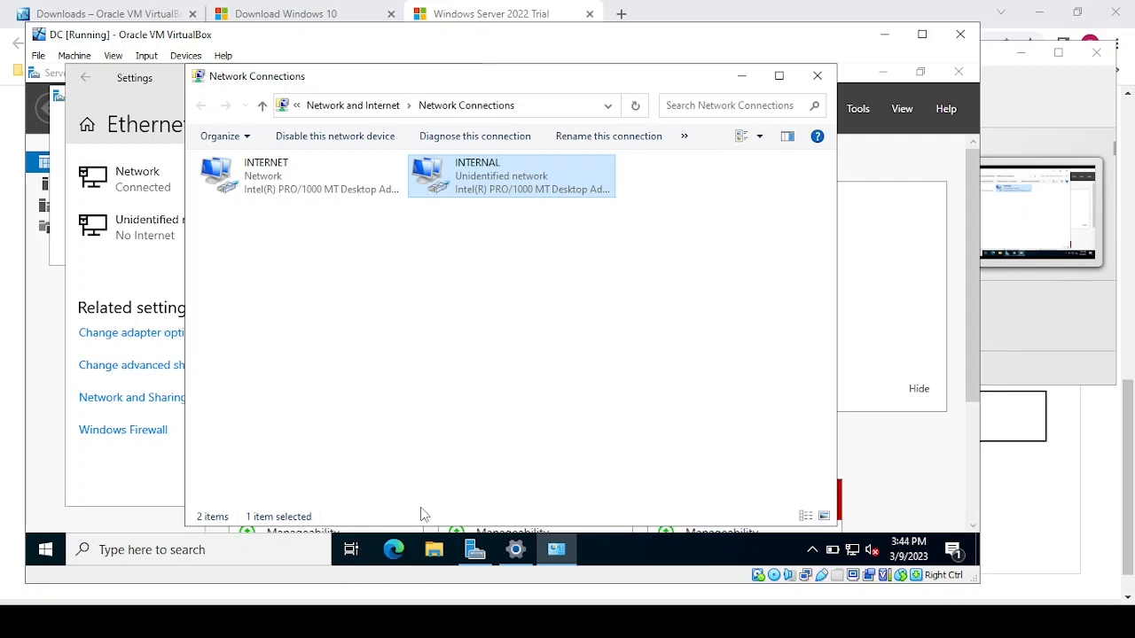
# - Rename the computer to DC in system settings and choose to restart now
pyautogui.click(46, 549)
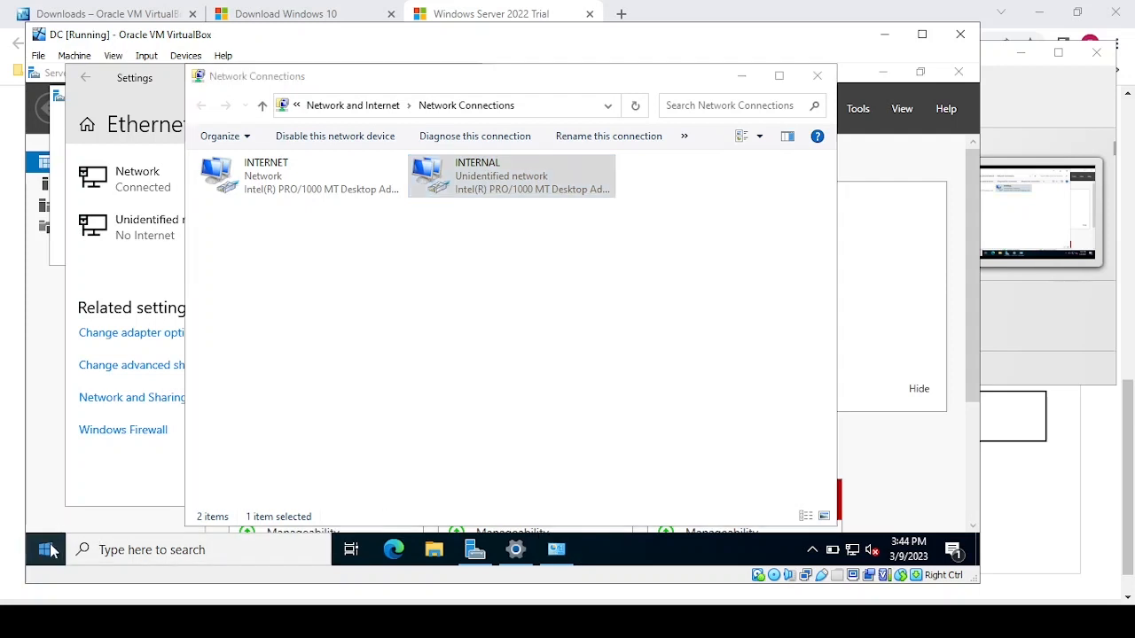
pyautogui.rightClick(50, 550)
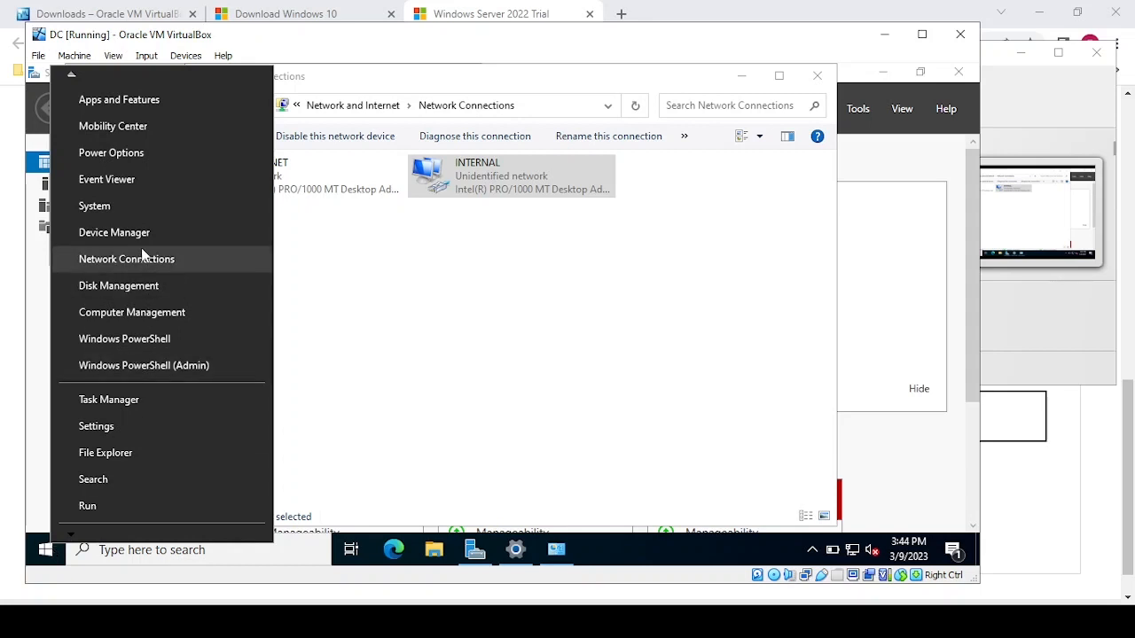
pyautogui.click(126, 208)
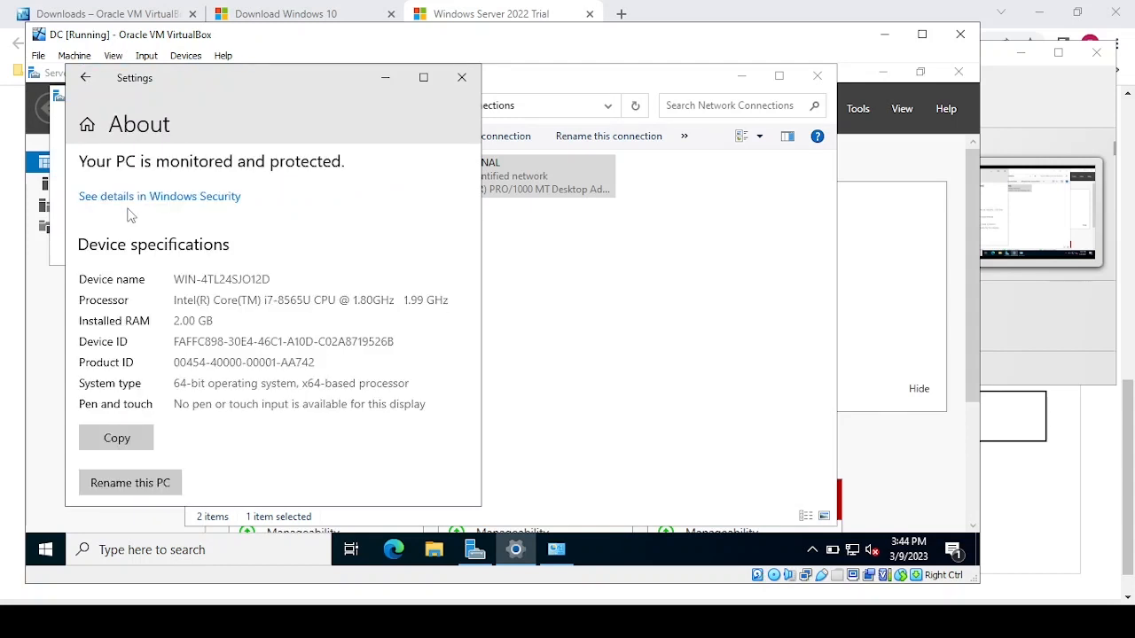
pyautogui.click(162, 483)
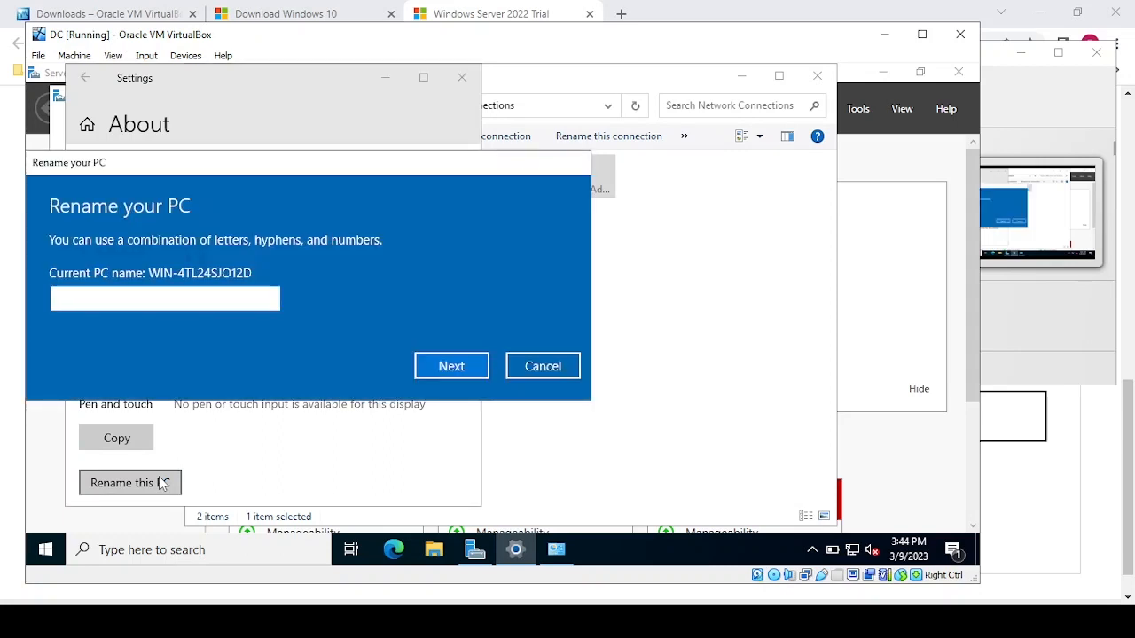
pyautogui.write('DC')
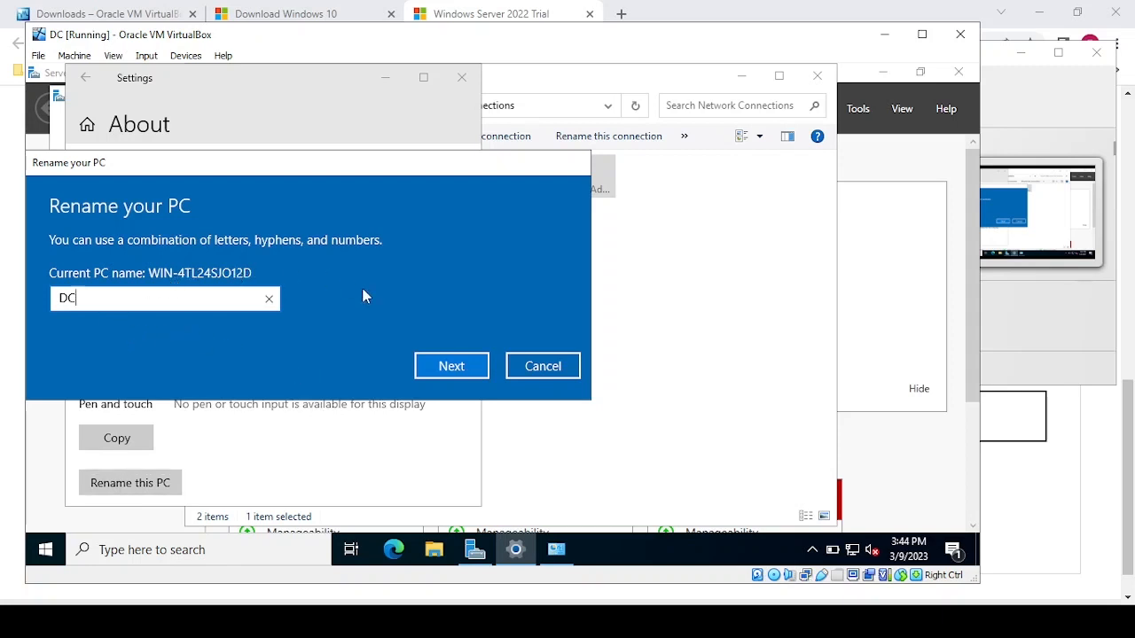
pyautogui.click(449, 368)
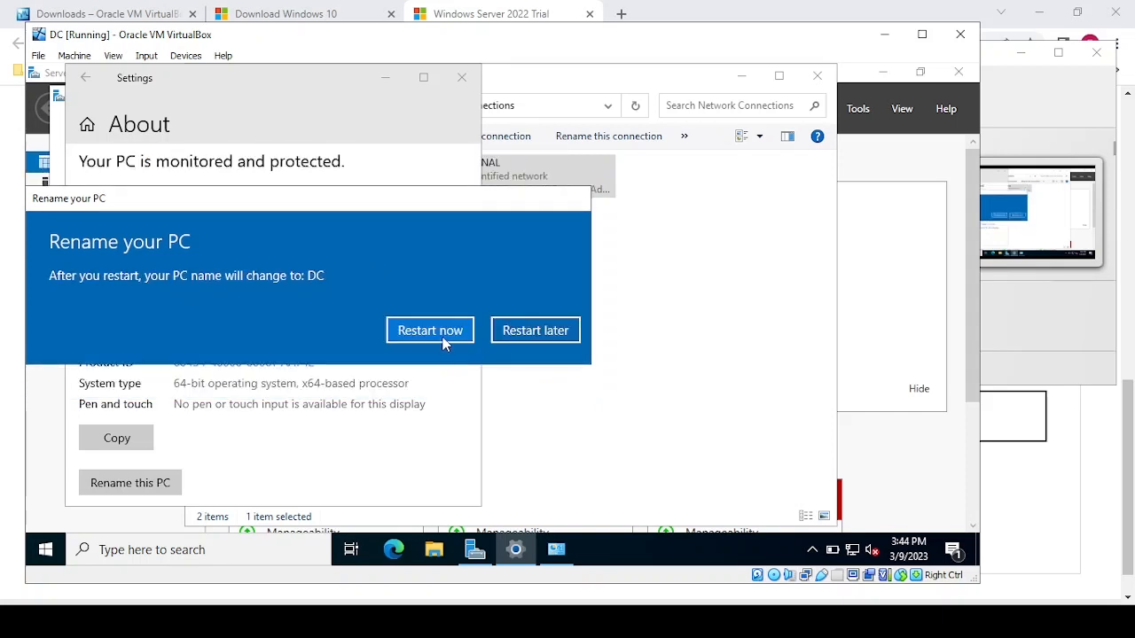
pyautogui.click(443, 334)
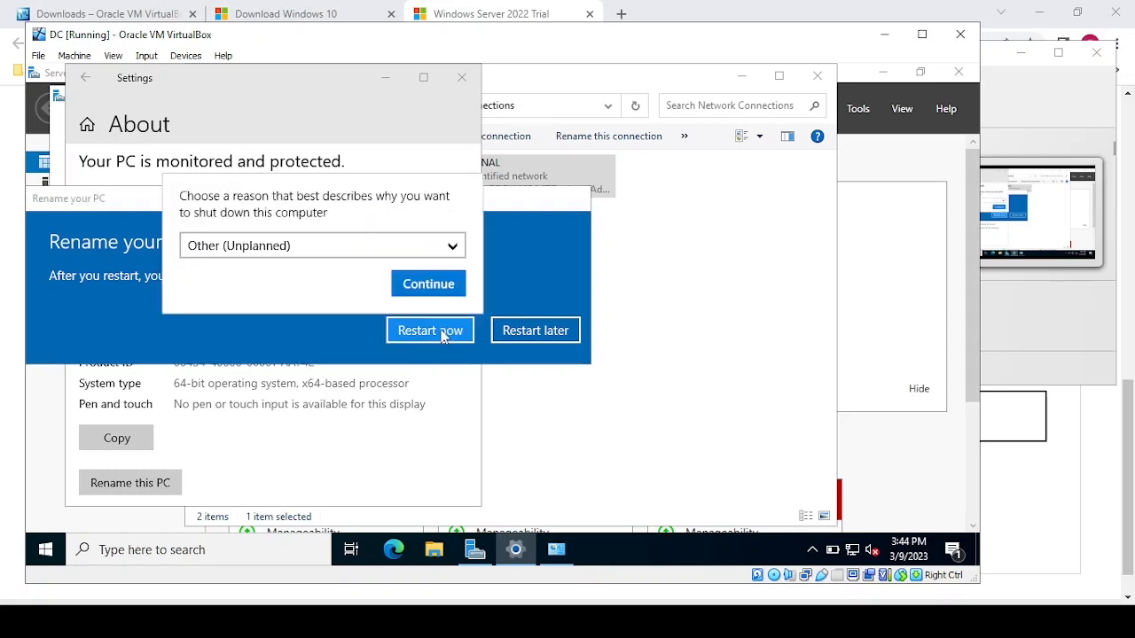
# - Confirm the shutdown reason, let the server reboot, and bring up the Administrator sign-in
pyautogui.click(434, 285)
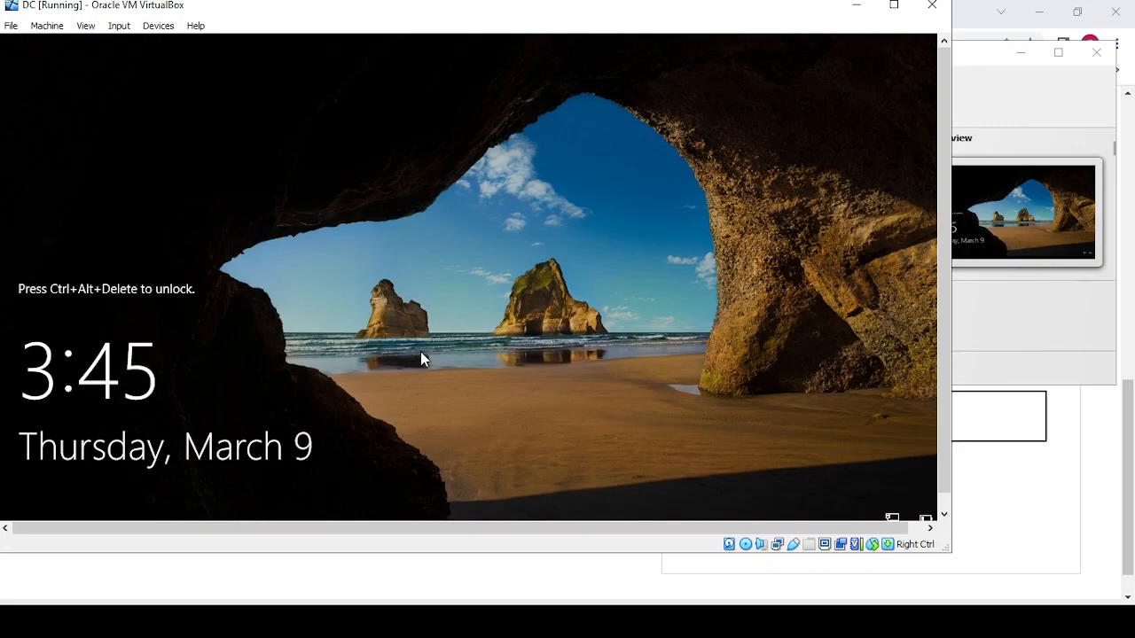
pyautogui.hotkey('ctrl', 'alt', 'Delete')
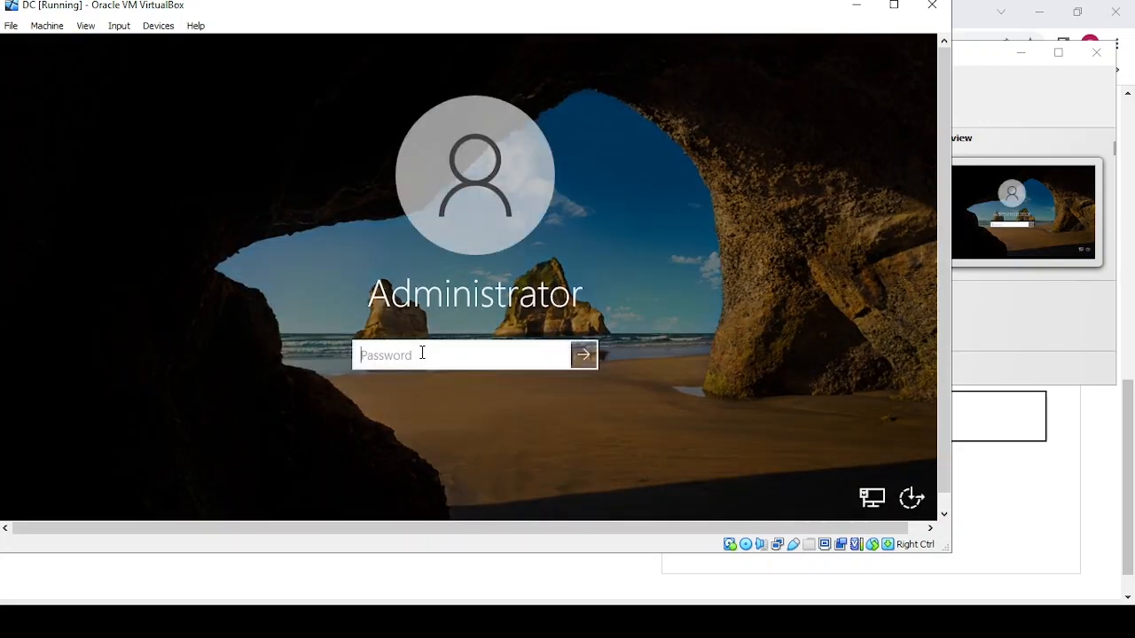
# - Enter the Administrator password to sign in to the DC server
pyautogui.write('*********')
pyautogui.press('Return')
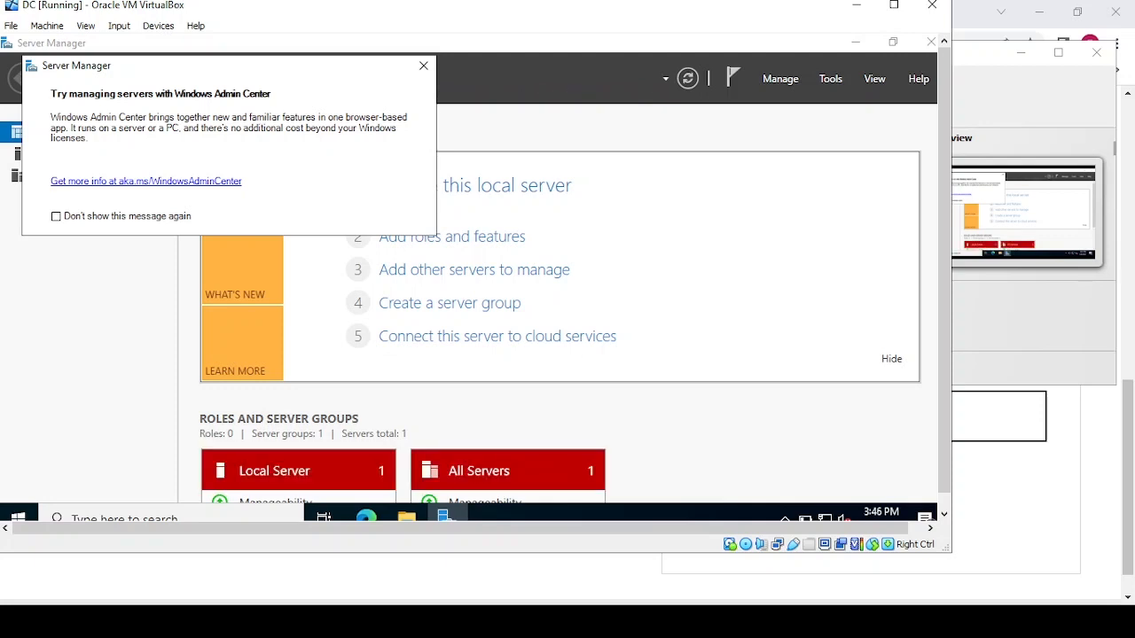
# - Suppress and close the Windows Admin Center message, then launch Add Roles and Features
pyautogui.click(56, 216)
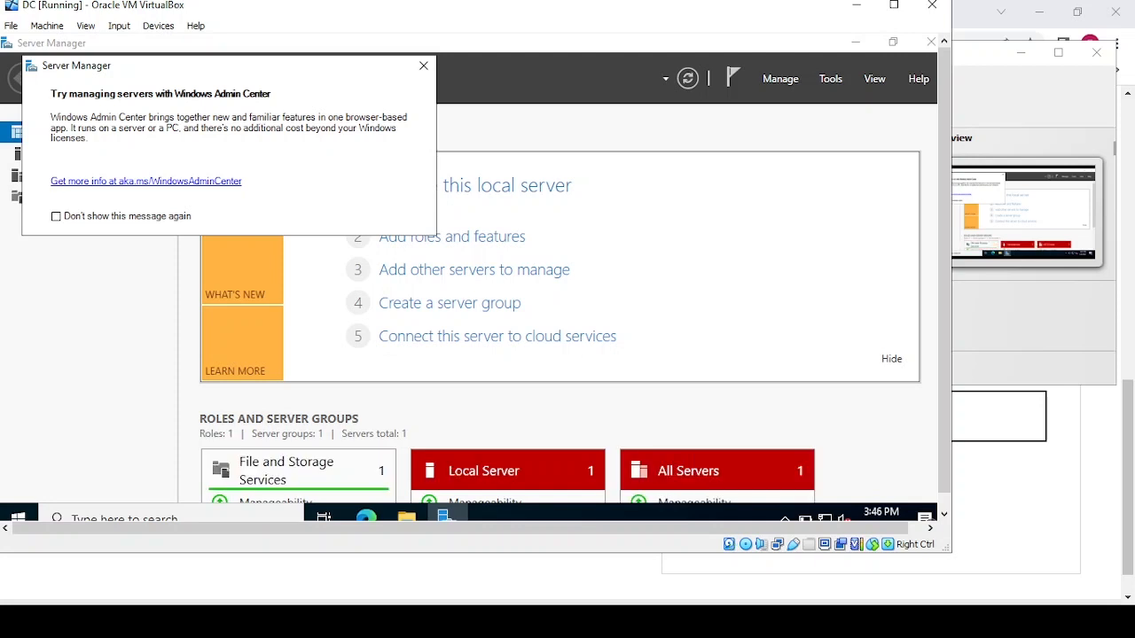
pyautogui.click(424, 67)
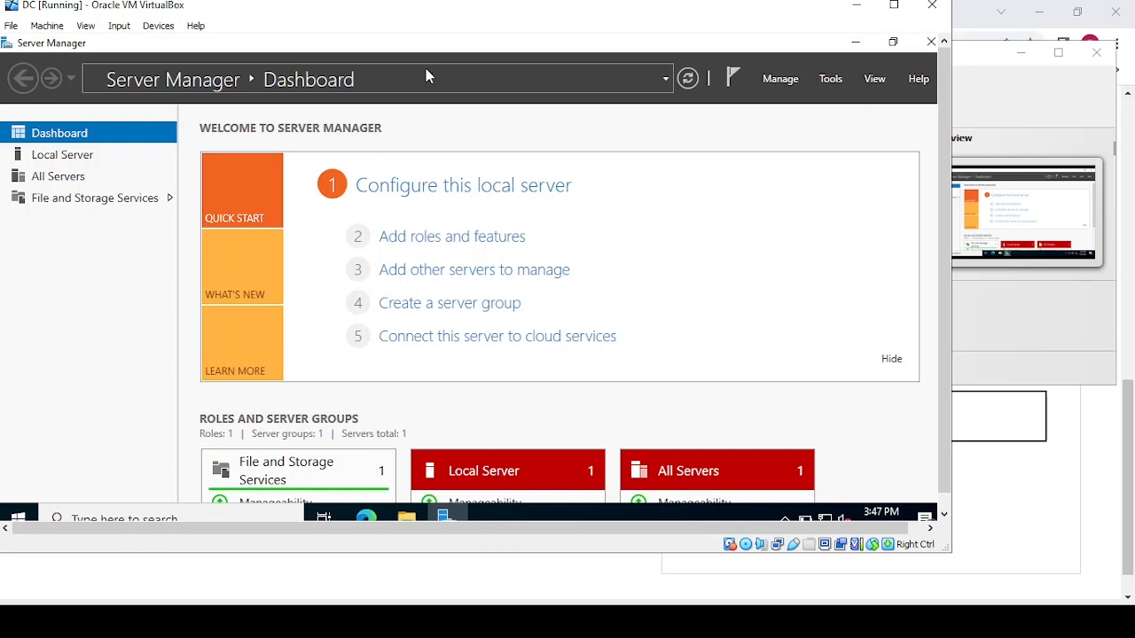
pyautogui.click(410, 245)
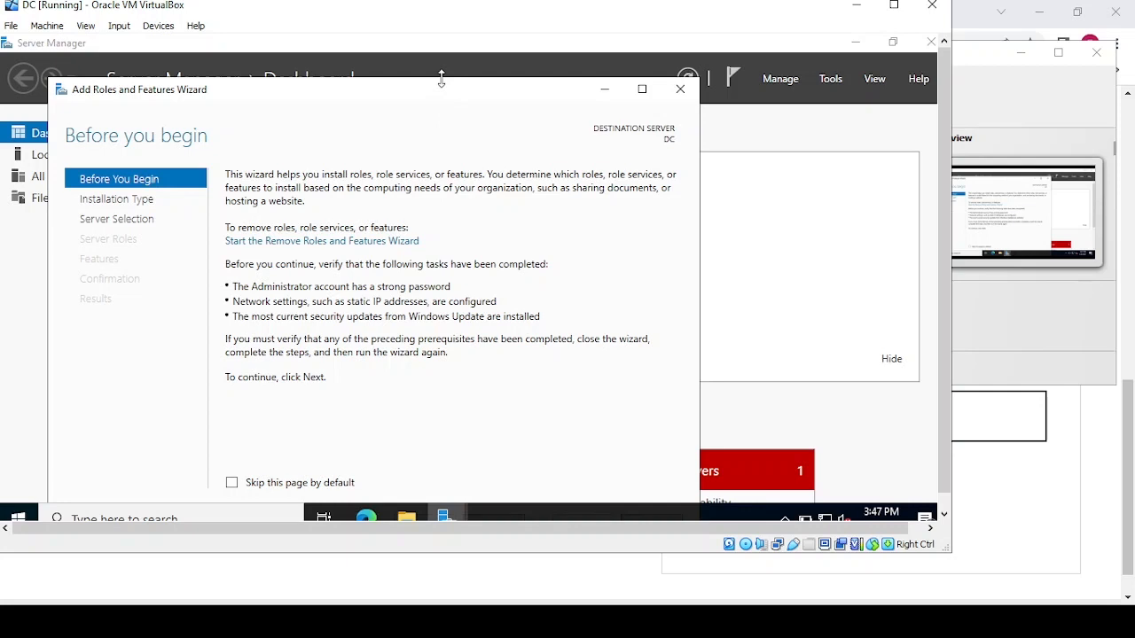
# - Enlarge the VM window and advance the wizard with role-based installation on server DC
pyautogui.moveTo(451, 101); pyautogui.dragTo(460, 72)
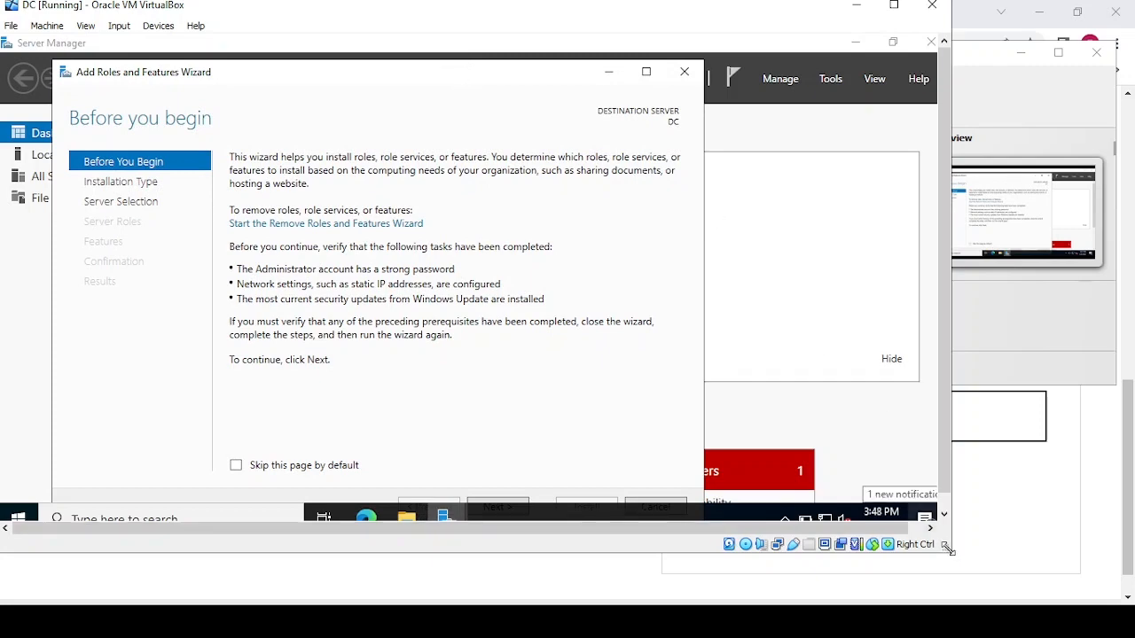
pyautogui.moveTo(950, 553); pyautogui.dragTo(975, 591)
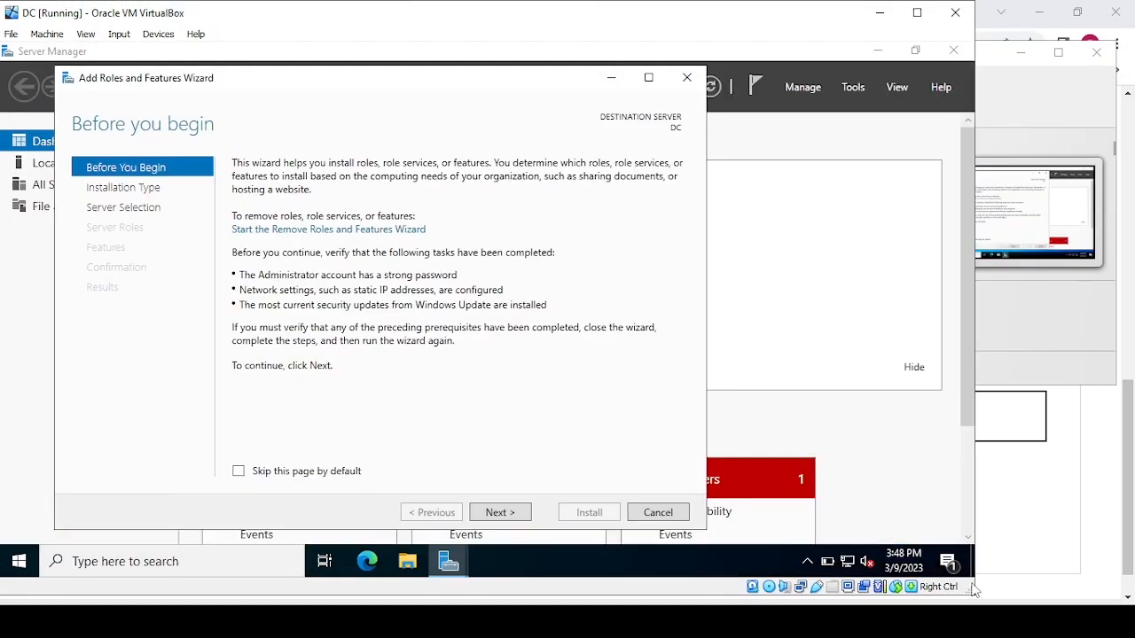
pyautogui.click(499, 513)
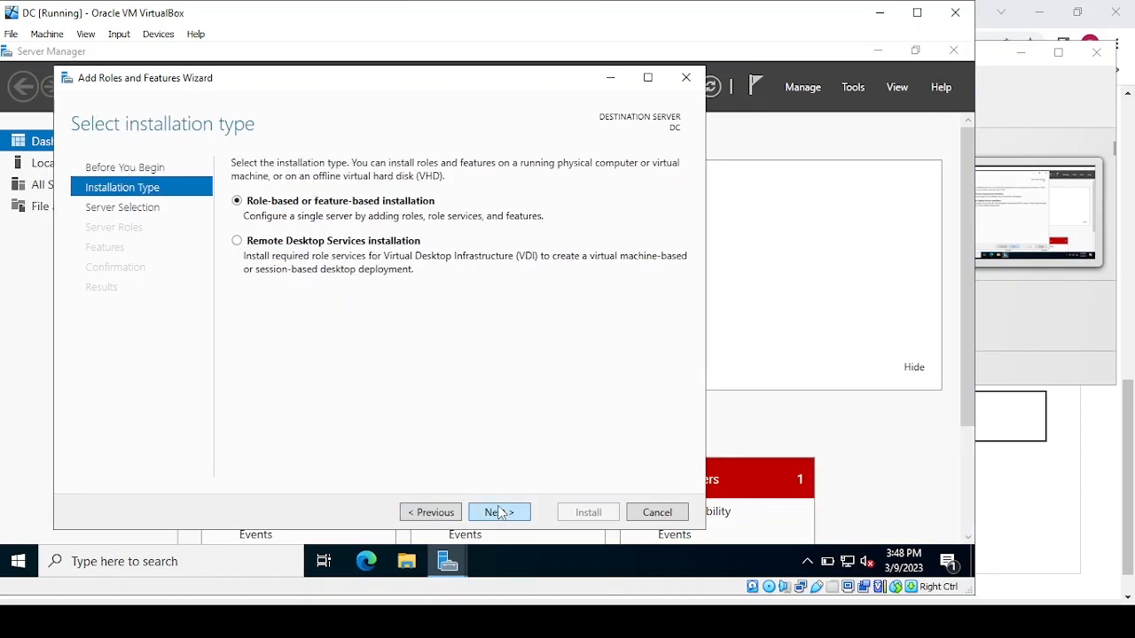
pyautogui.click(499, 512)
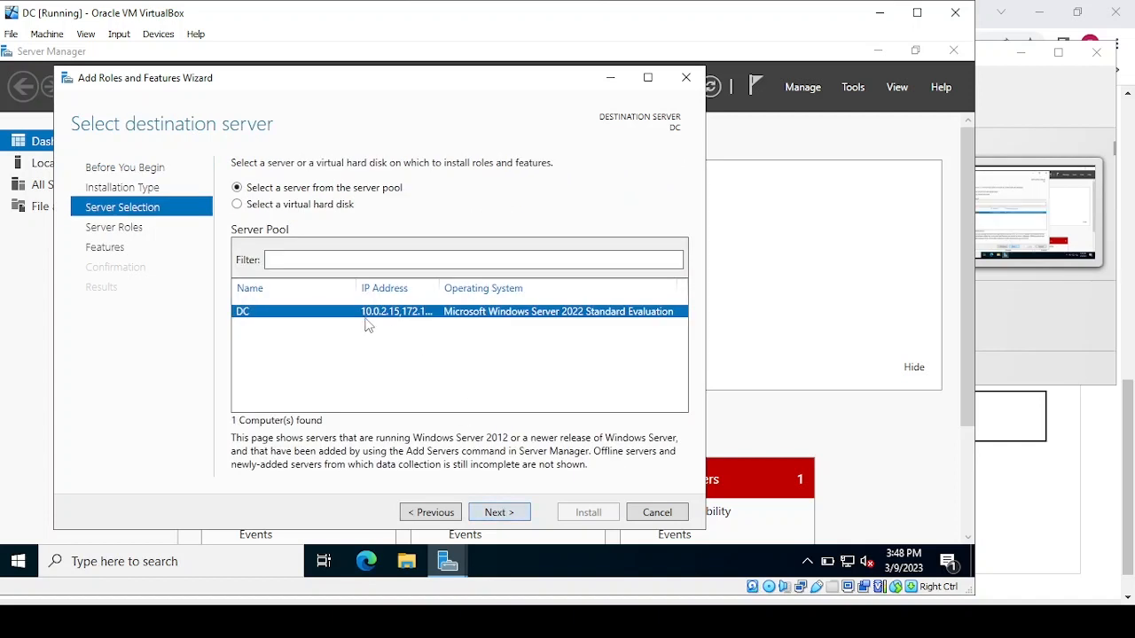
pyautogui.click(499, 513)
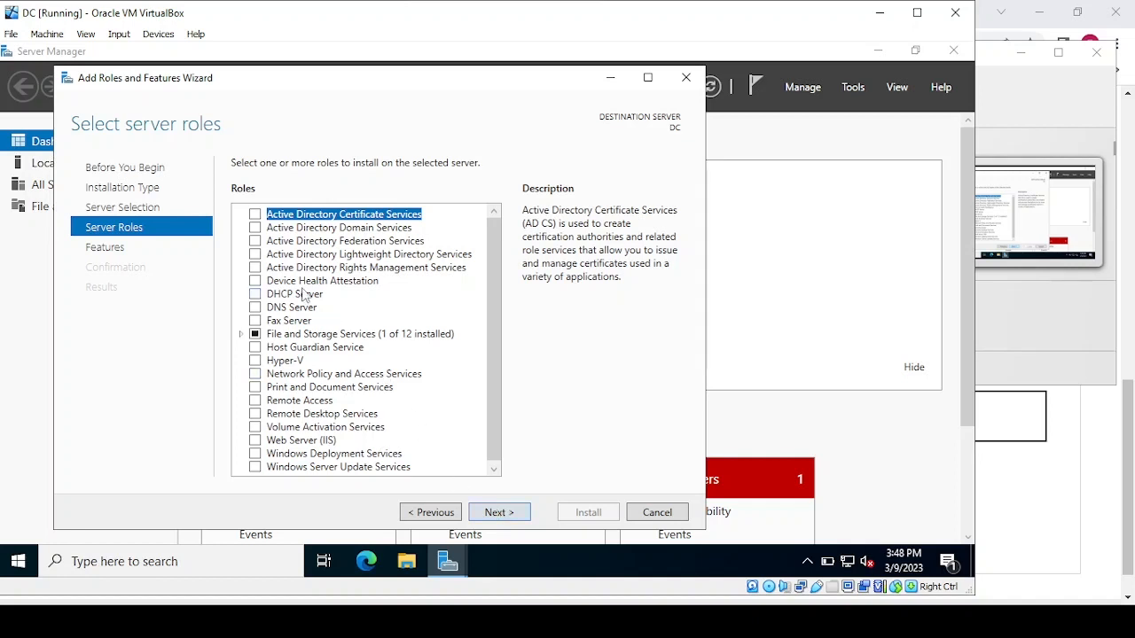
# - Select Active Directory Domain Services with its required features and install it
pyautogui.click(255, 228)
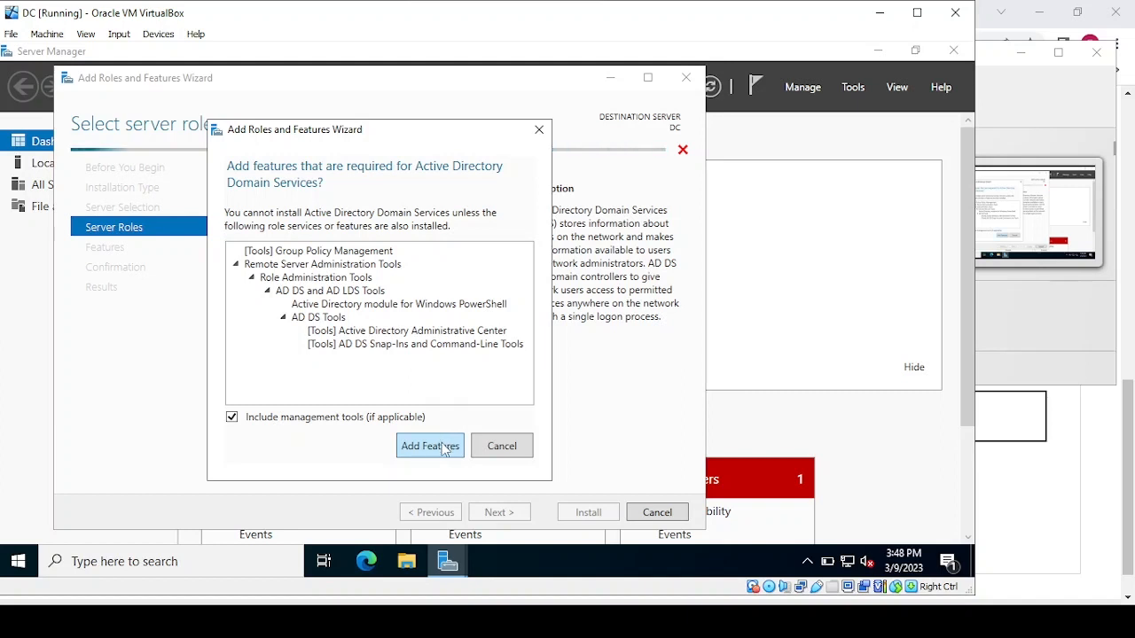
pyautogui.click(443, 448)
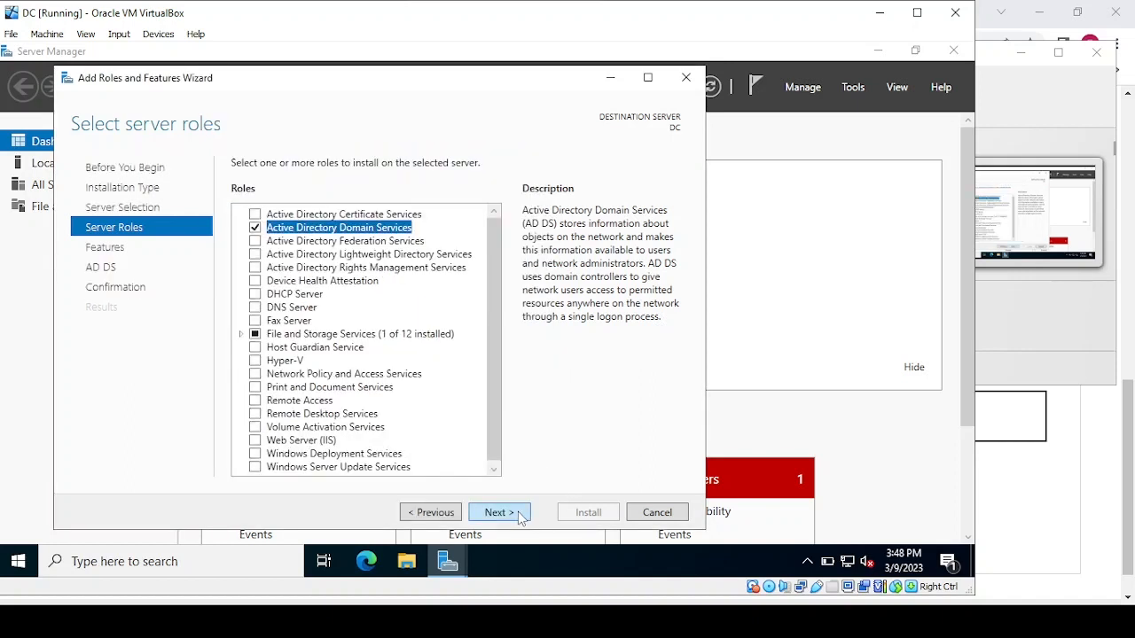
pyautogui.click(499, 513)
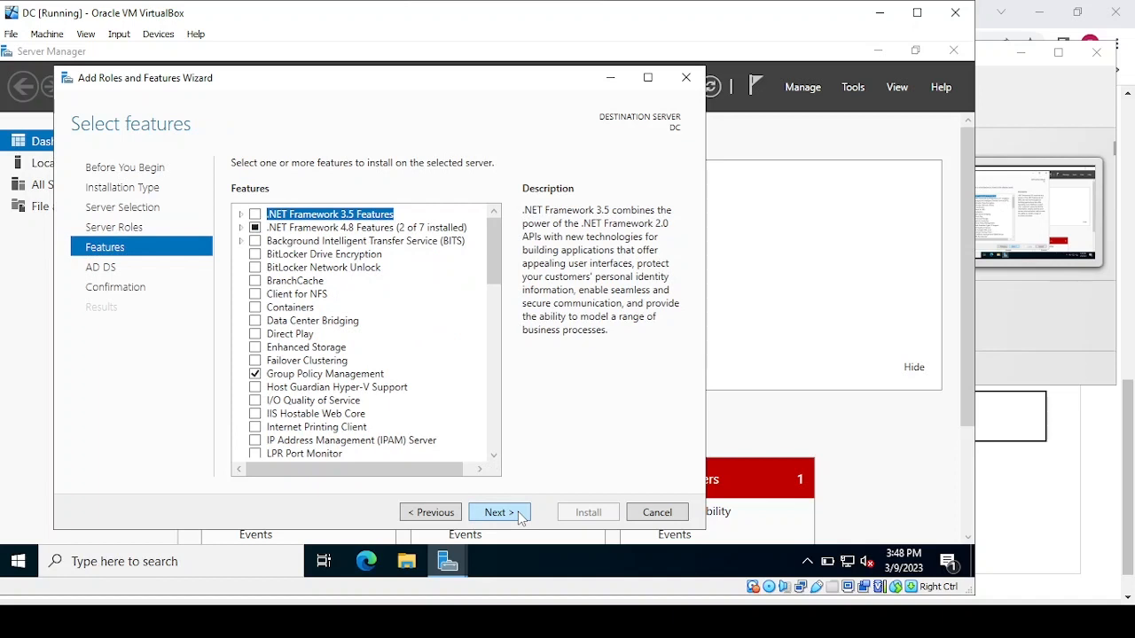
pyautogui.click(499, 513)
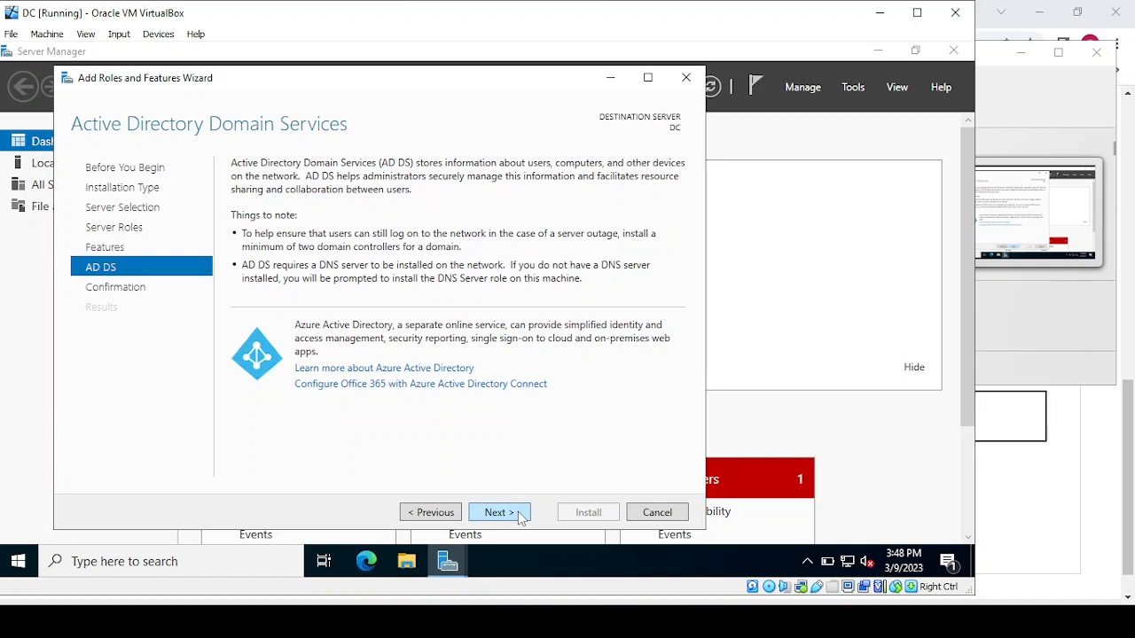
pyautogui.click(499, 513)
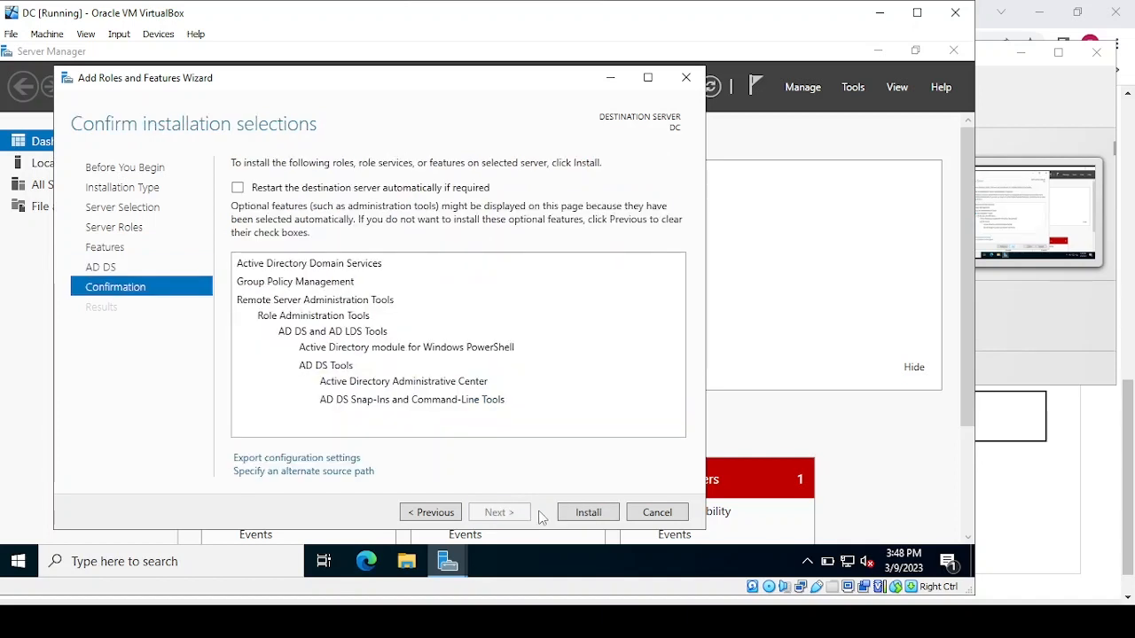
pyautogui.click(585, 513)
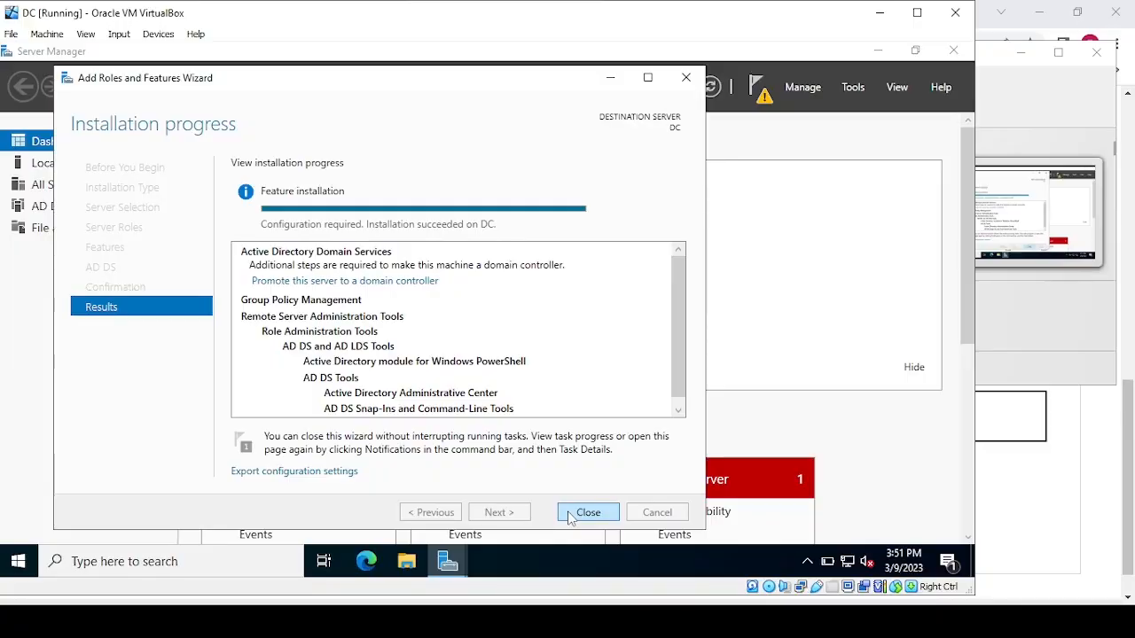
pyautogui.click(587, 512)
# - Start promoting the server to a domain controller from the Server Manager notifications
pyautogui.click(759, 92)
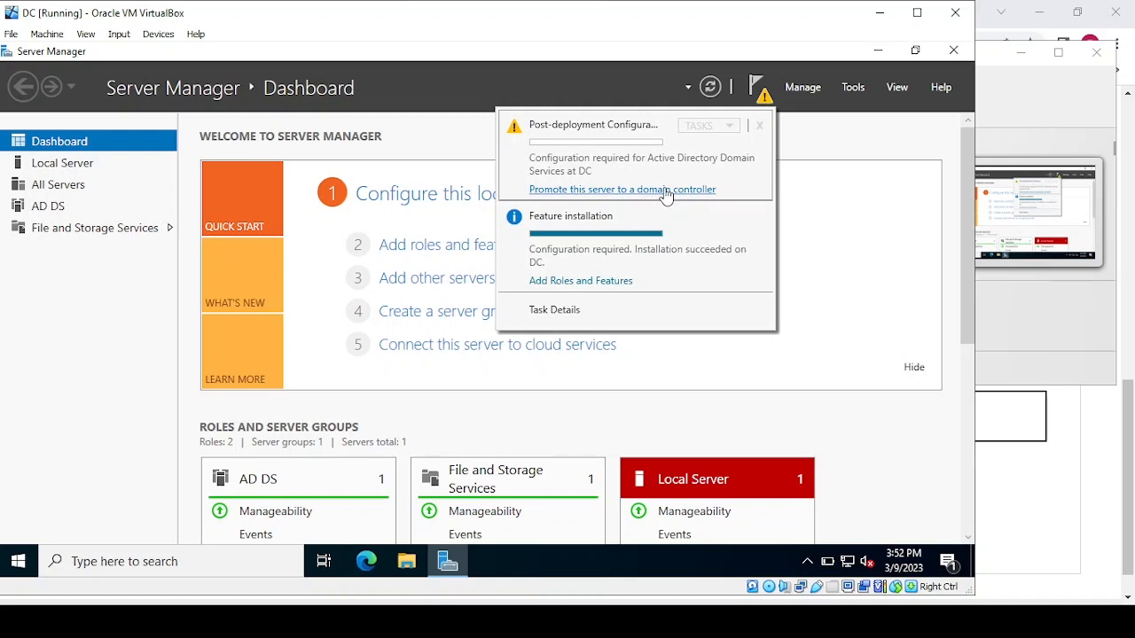
pyautogui.click(665, 192)
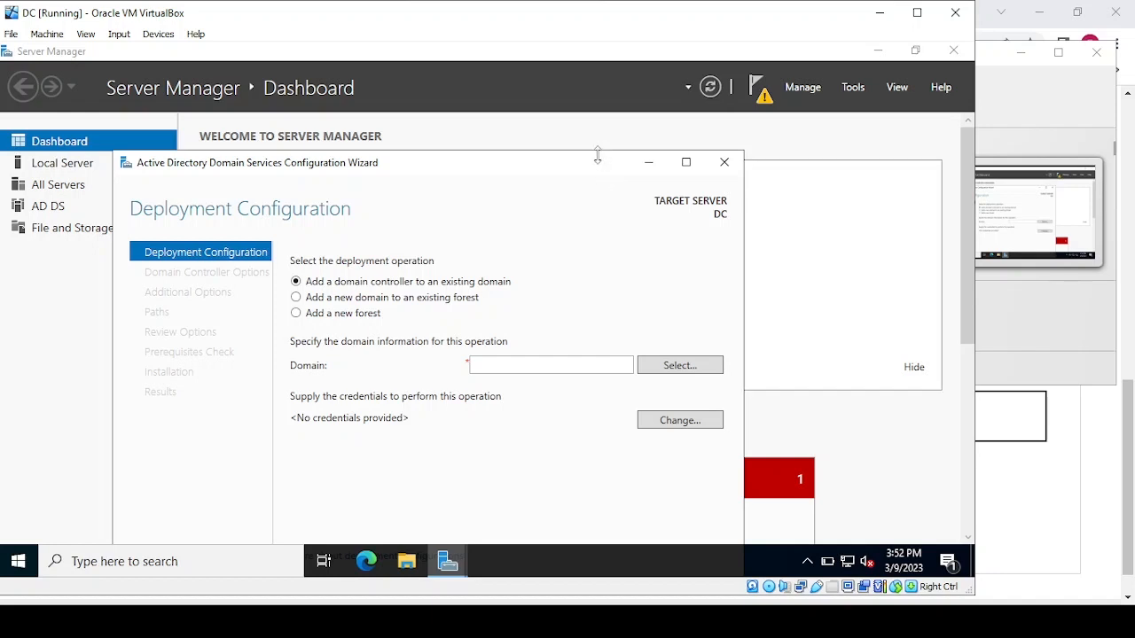
pyautogui.moveTo(593, 158); pyautogui.dragTo(597, 121)
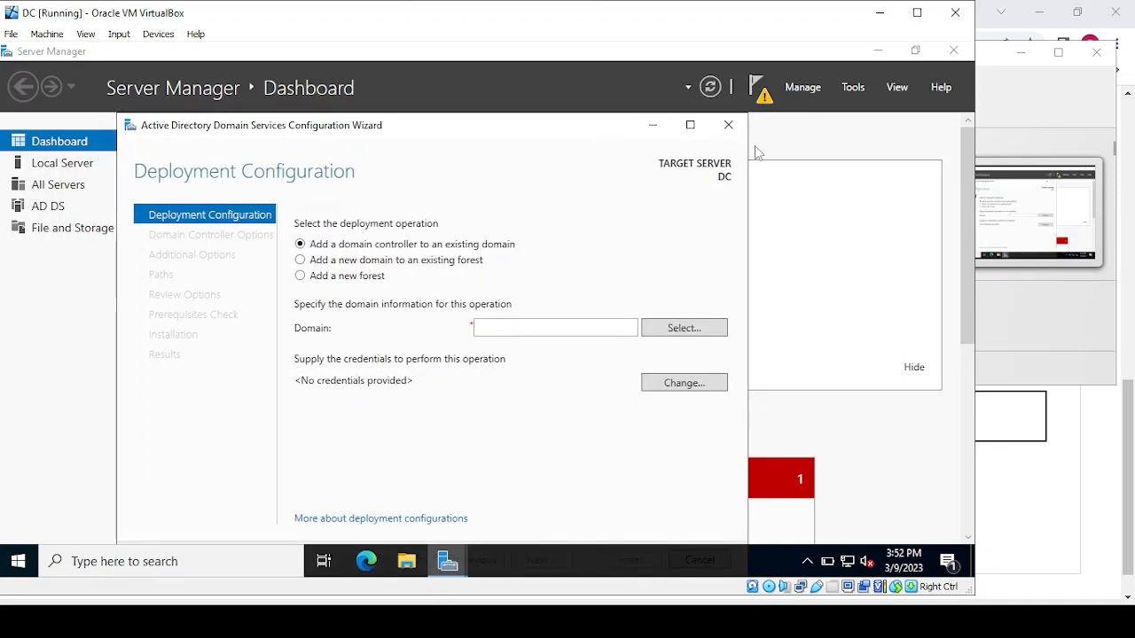
pyautogui.doubleClick(610, 131)
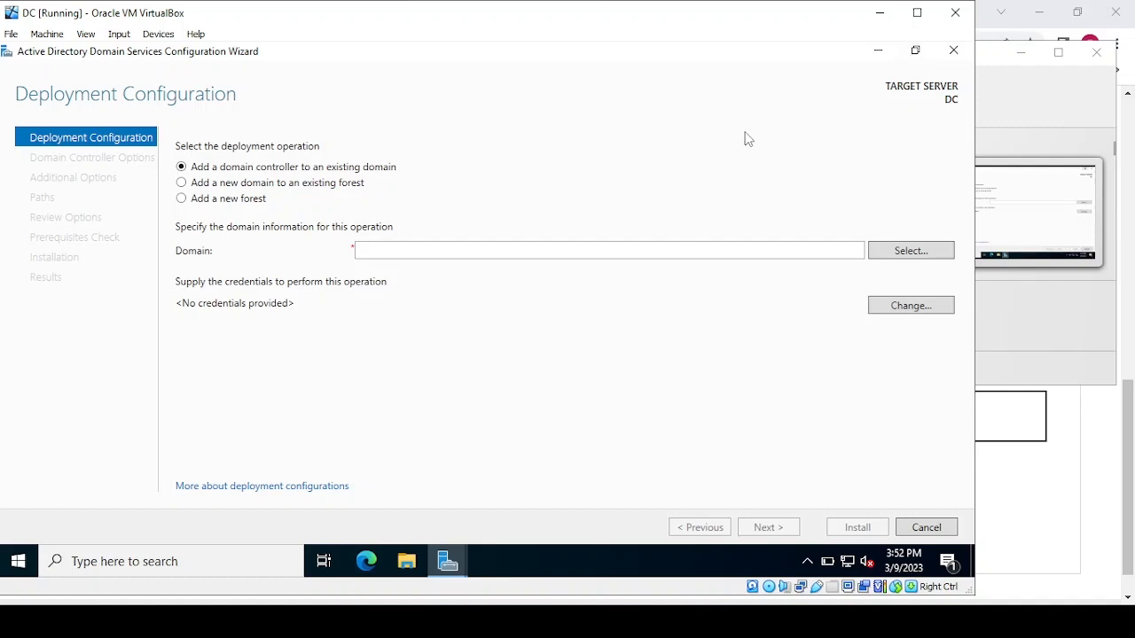
pyautogui.click(916, 51)
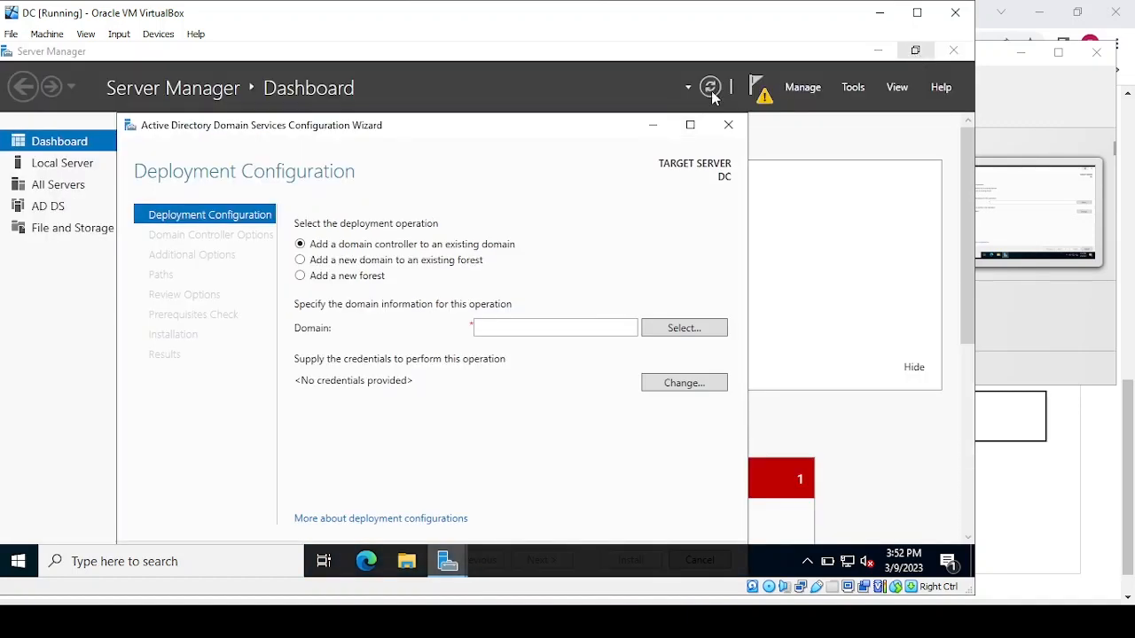
pyautogui.doubleClick(609, 121)
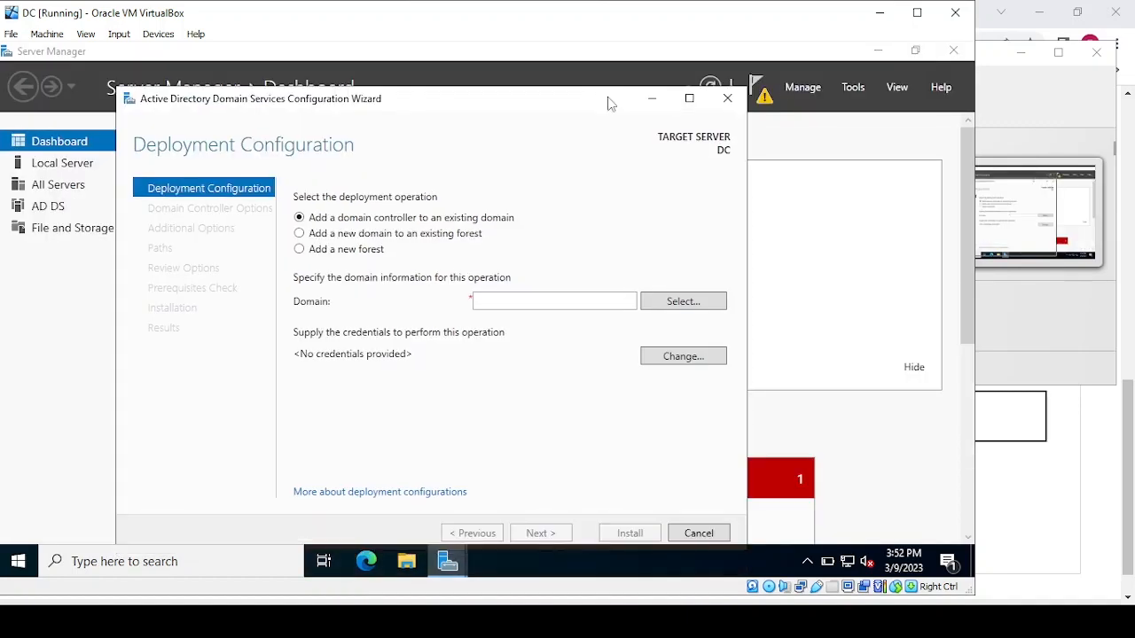
# - Choose to add a new forest with root domain mydomain.com and continue
pyautogui.click(507, 294)
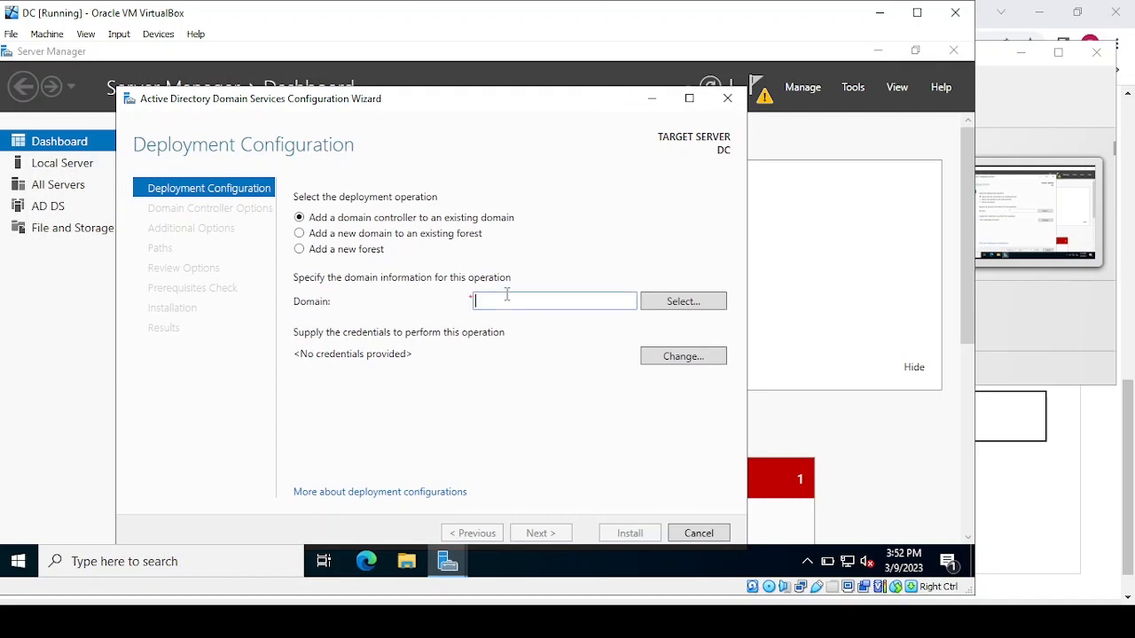
pyautogui.click(299, 254)
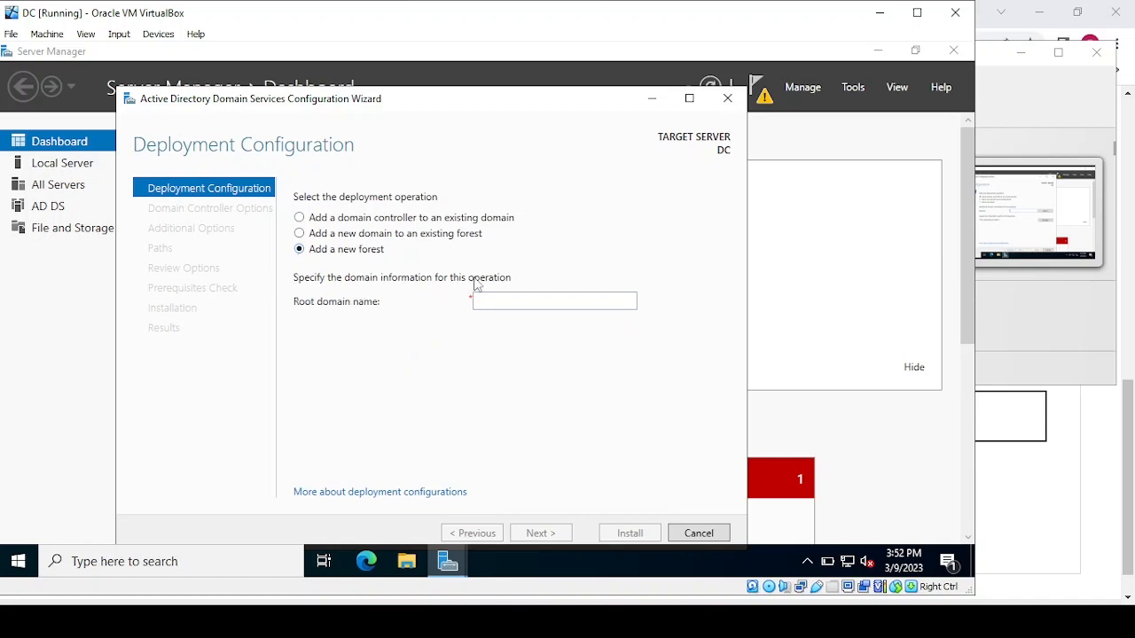
pyautogui.click(520, 300)
pyautogui.write('mydoma')
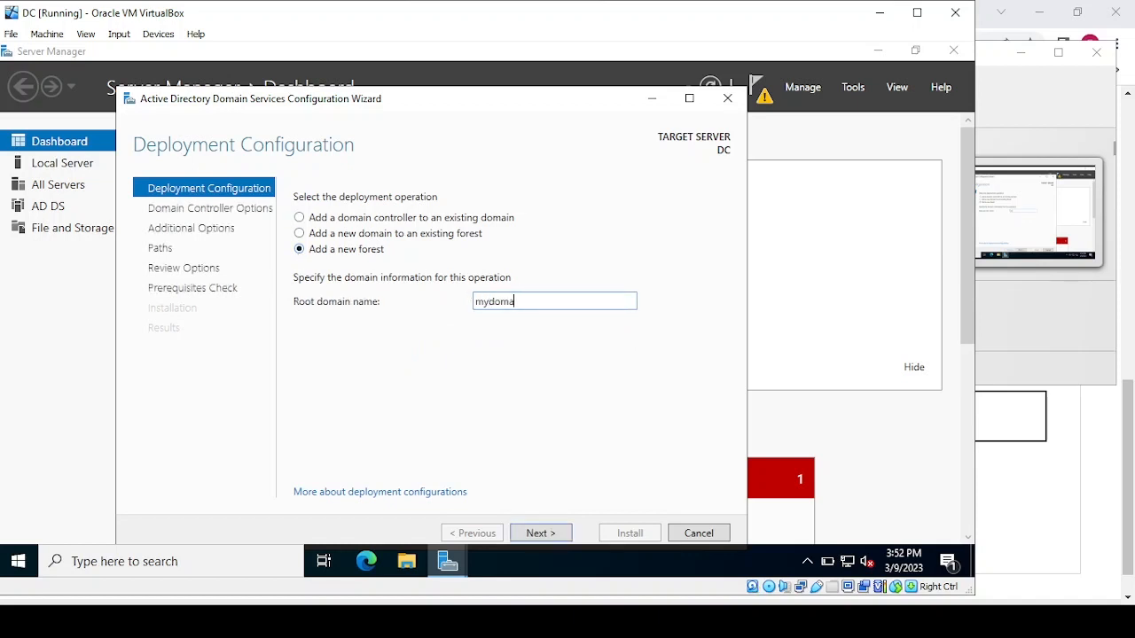
pyautogui.write('in.com')
pyautogui.click(542, 535)
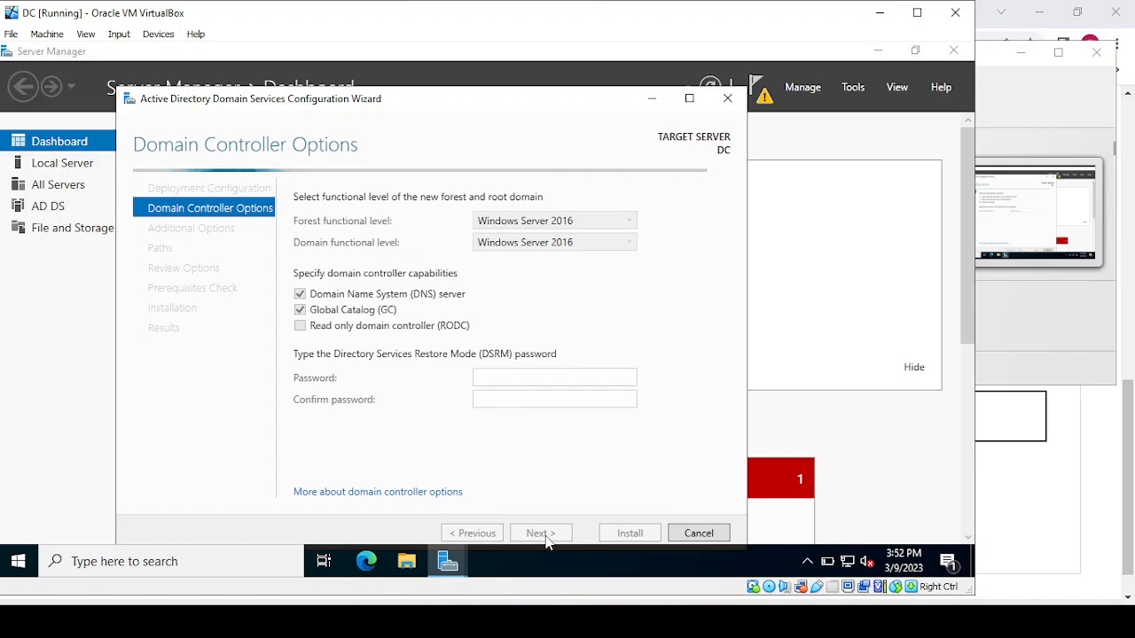
# - Enter and confirm the DSRM password, then pass DNS Options to reach Additional Options
pyautogui.click(523, 380)
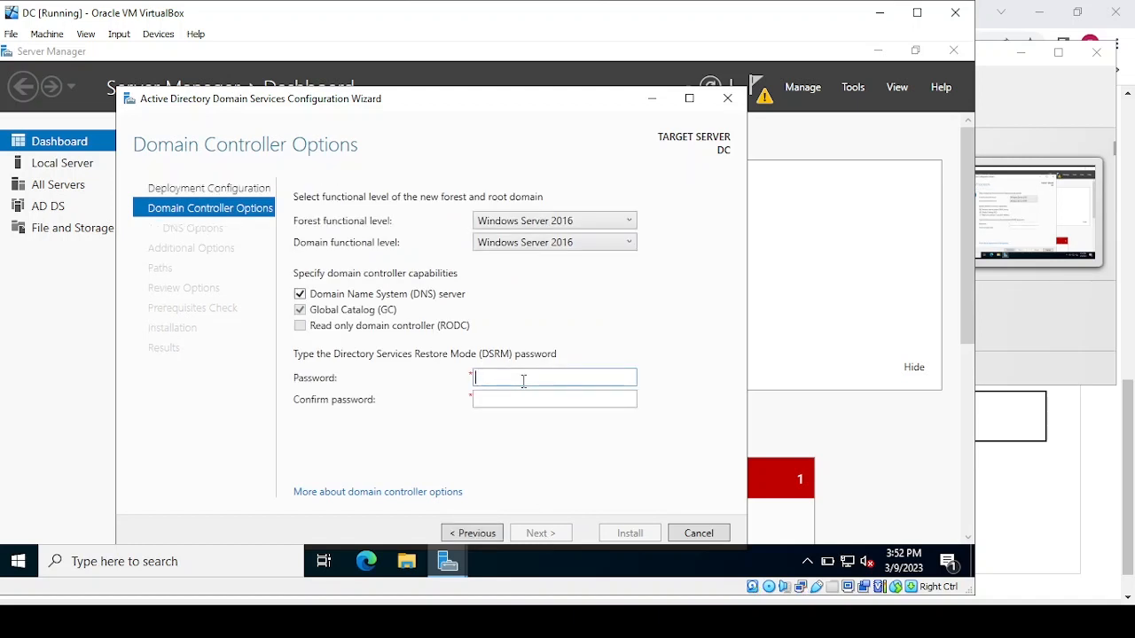
pyautogui.write('******')
pyautogui.write('**')
pyautogui.click(576, 398)
pyautogui.write('*********')
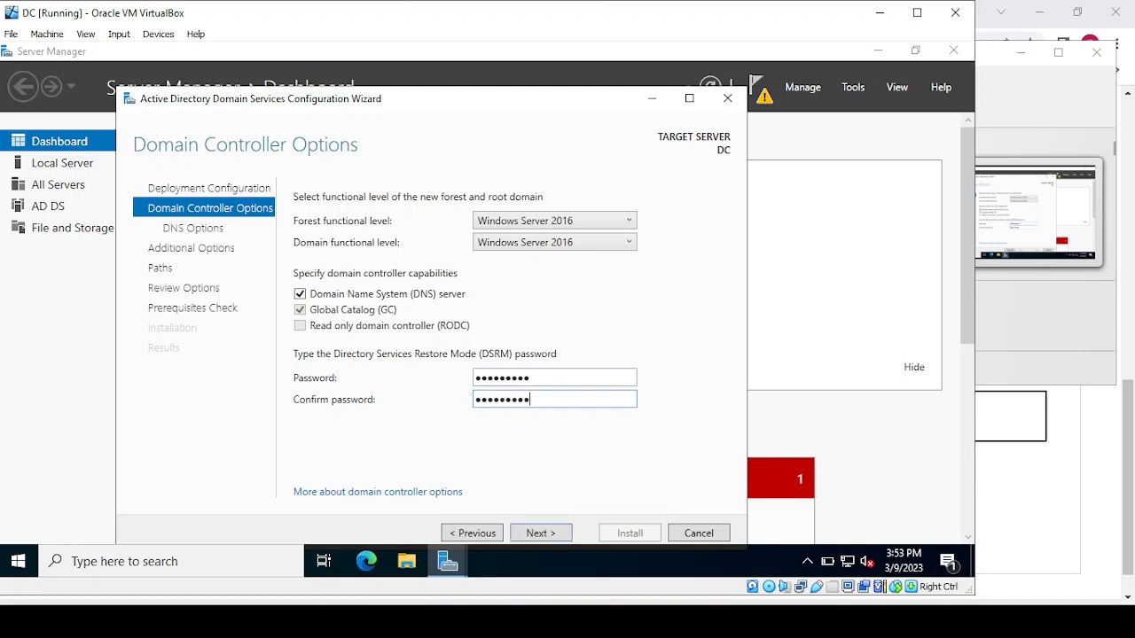
pyautogui.click(533, 531)
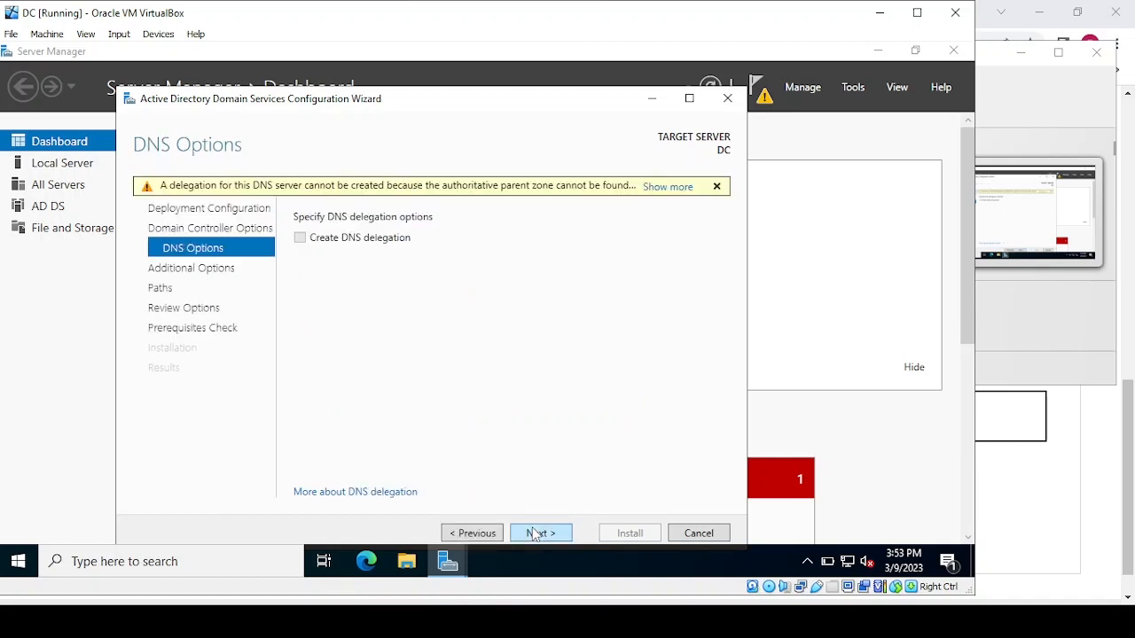
pyautogui.click(534, 533)
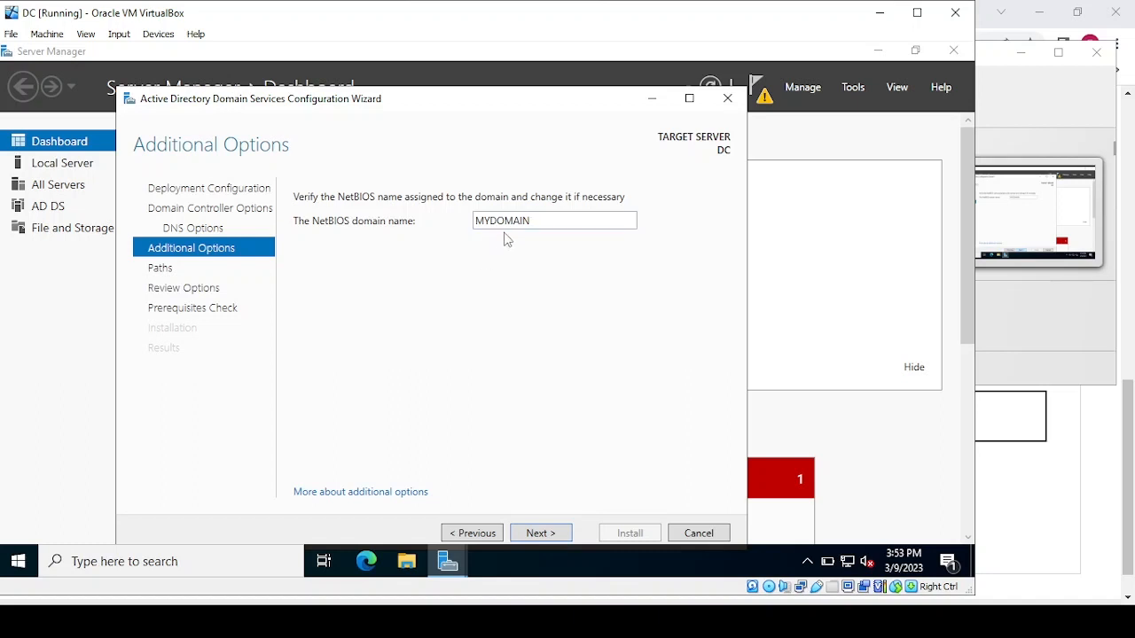
# - Keep the MYDOMAIN NetBIOS name and default AD DS folder paths, then pass the prerequisites check
pyautogui.click(532, 533)
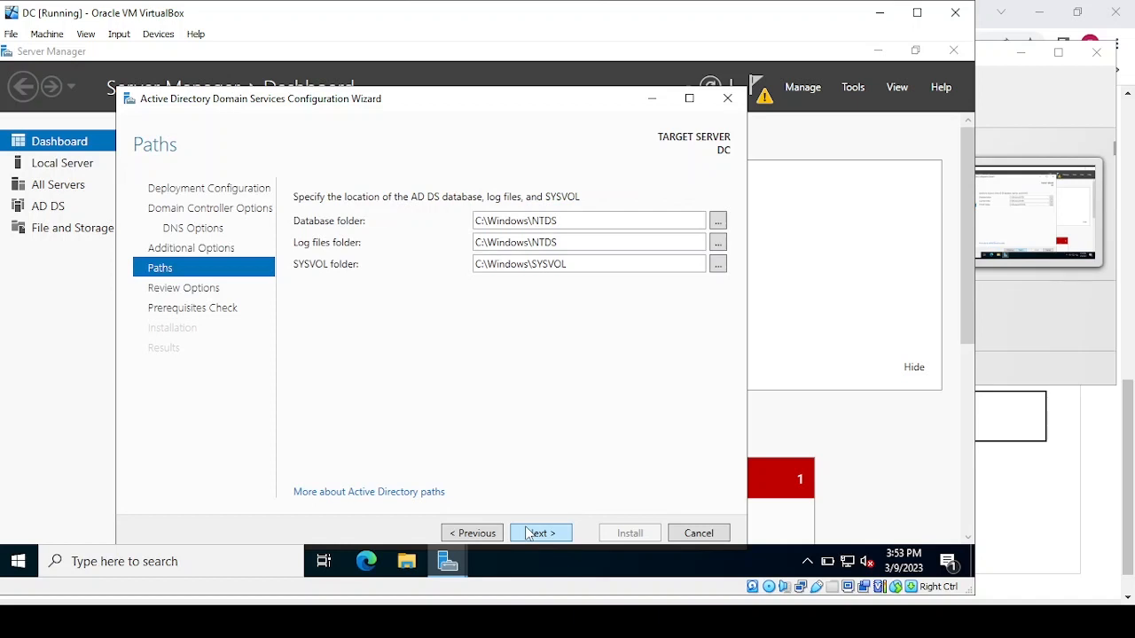
pyautogui.click(529, 533)
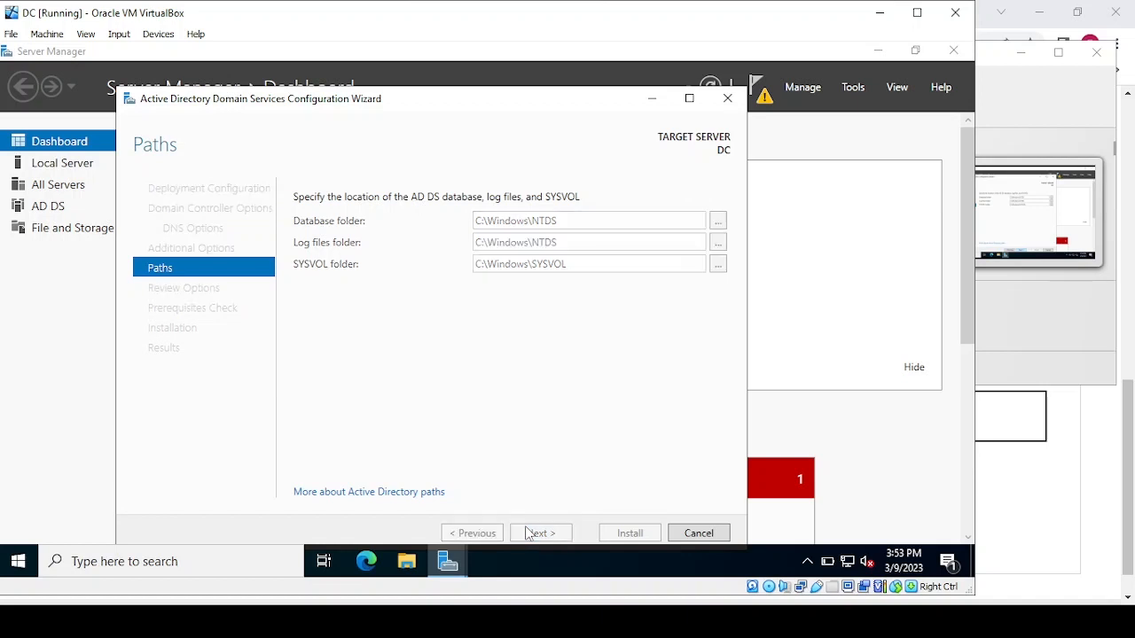
pyautogui.click(536, 532)
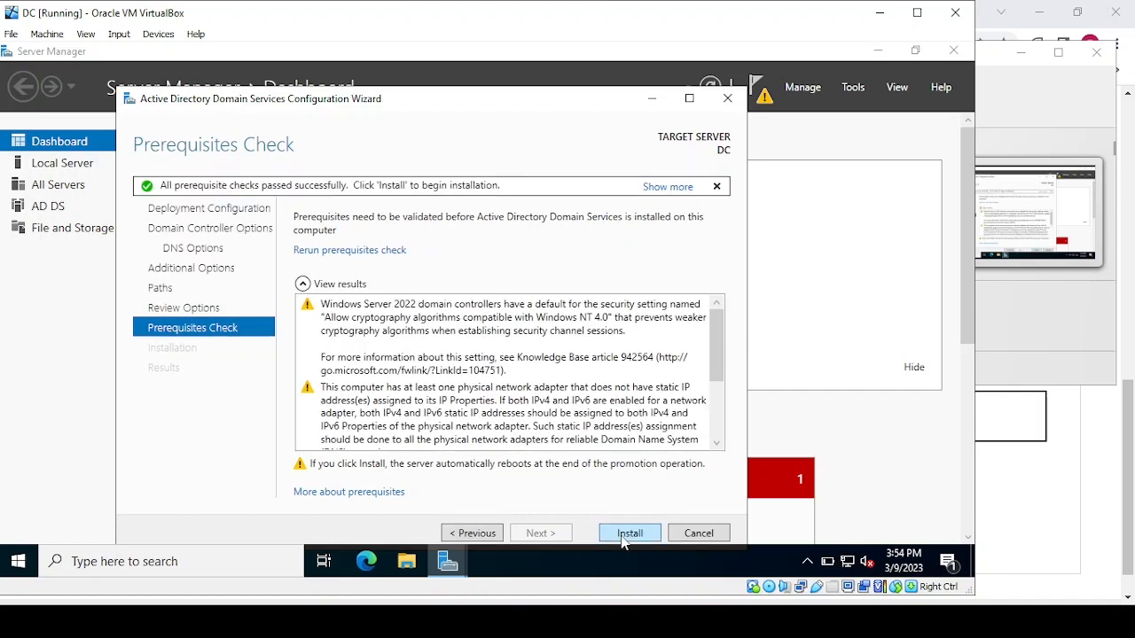
# - Install the AD DS domain controller promotion and let the server reboot to the lock screen
pyautogui.click(625, 535)
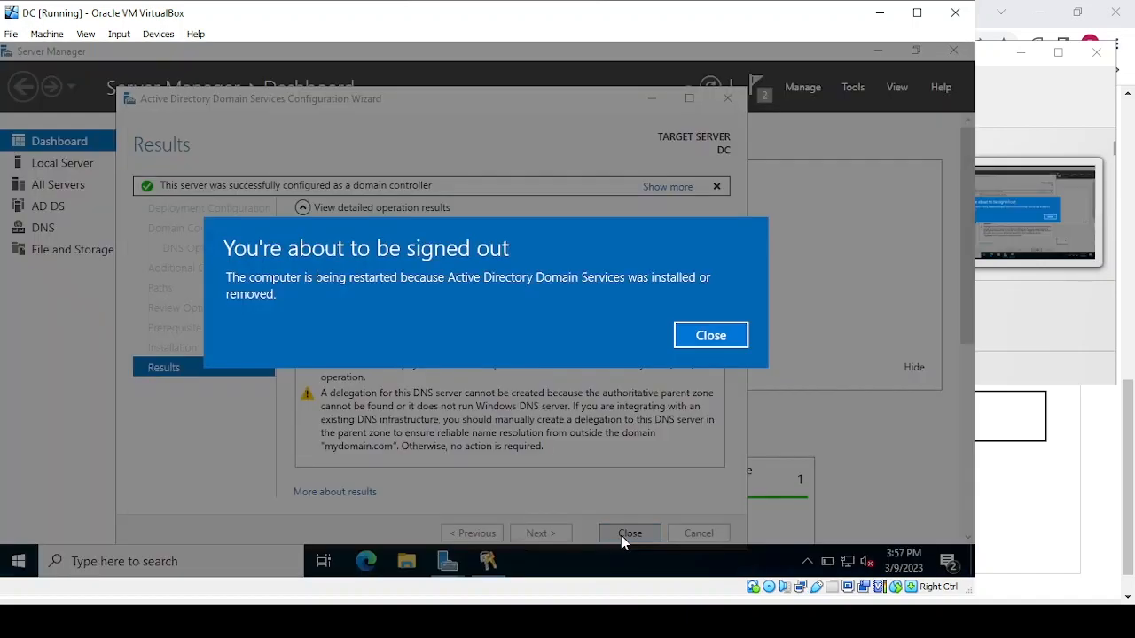
pyautogui.click(697, 344)
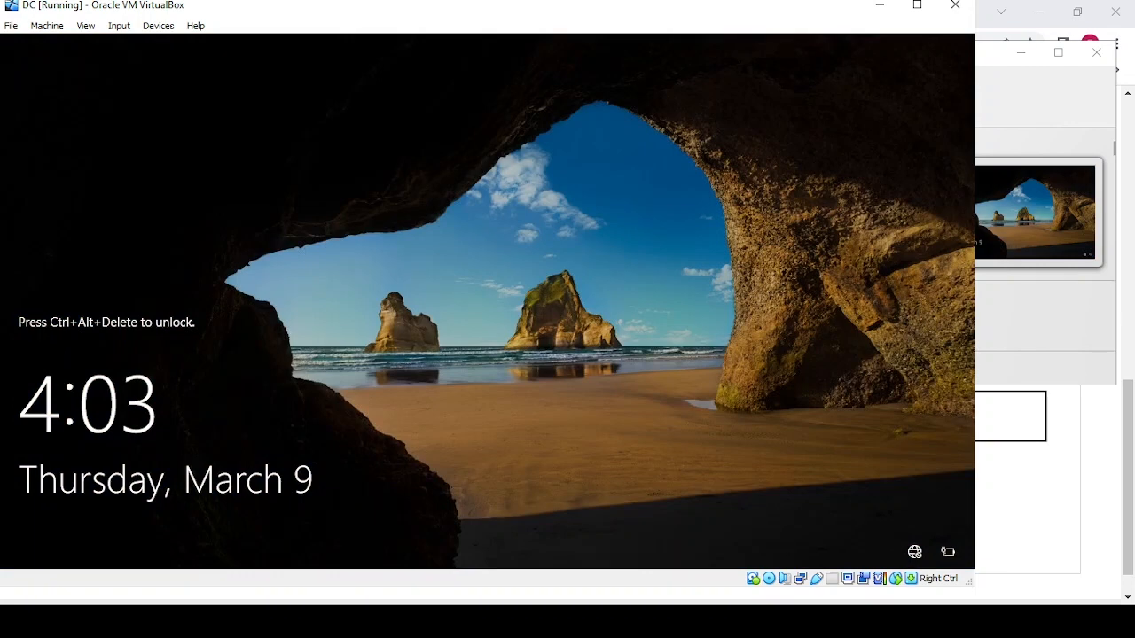
# - Sign in to the DC guest as MYDOMAIN\Administrator with the administrator password
pyautogui.hotkey('ctrl', 'alt', 'Delete')
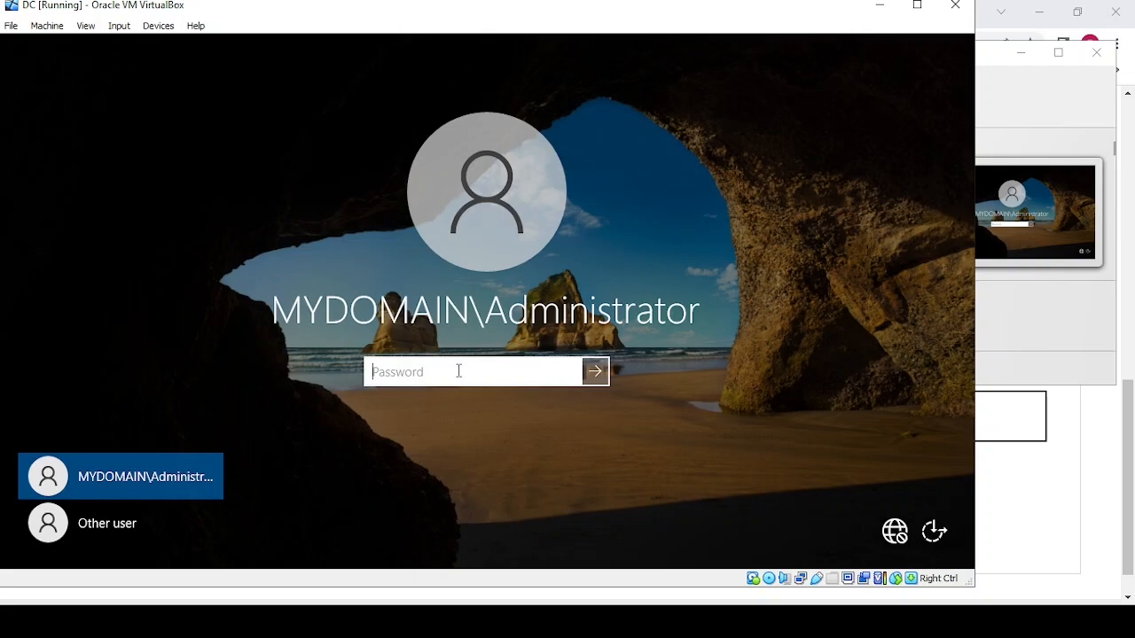
pyautogui.press('Return')
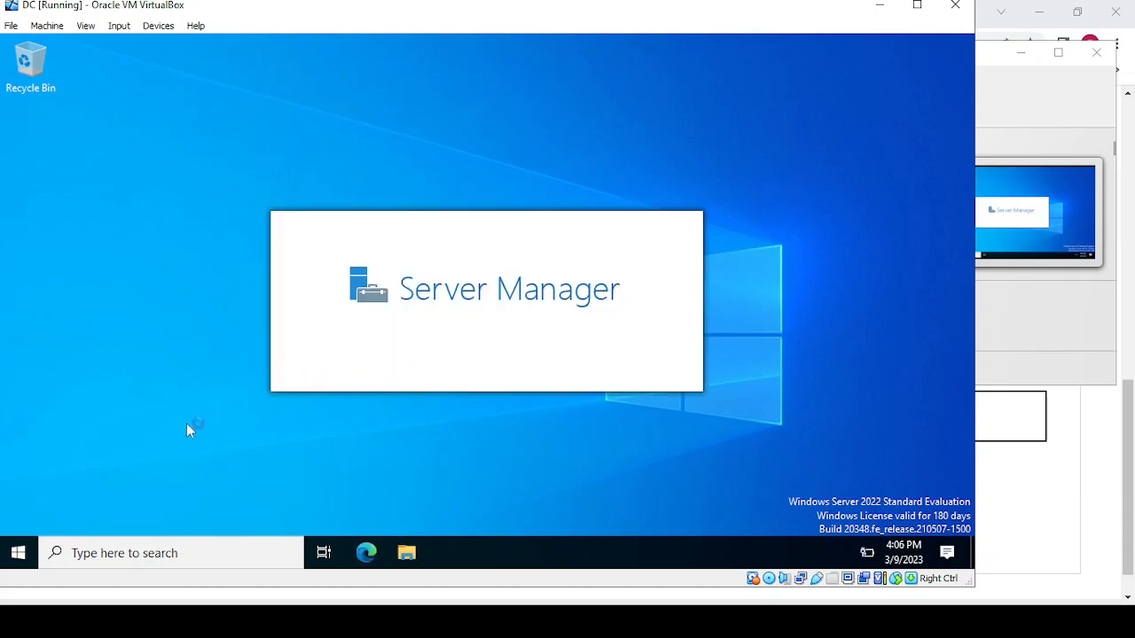
# - Launch Active Directory Users and Computers from Windows Administrative Tools and expand mydomain.com
pyautogui.click(18, 555)
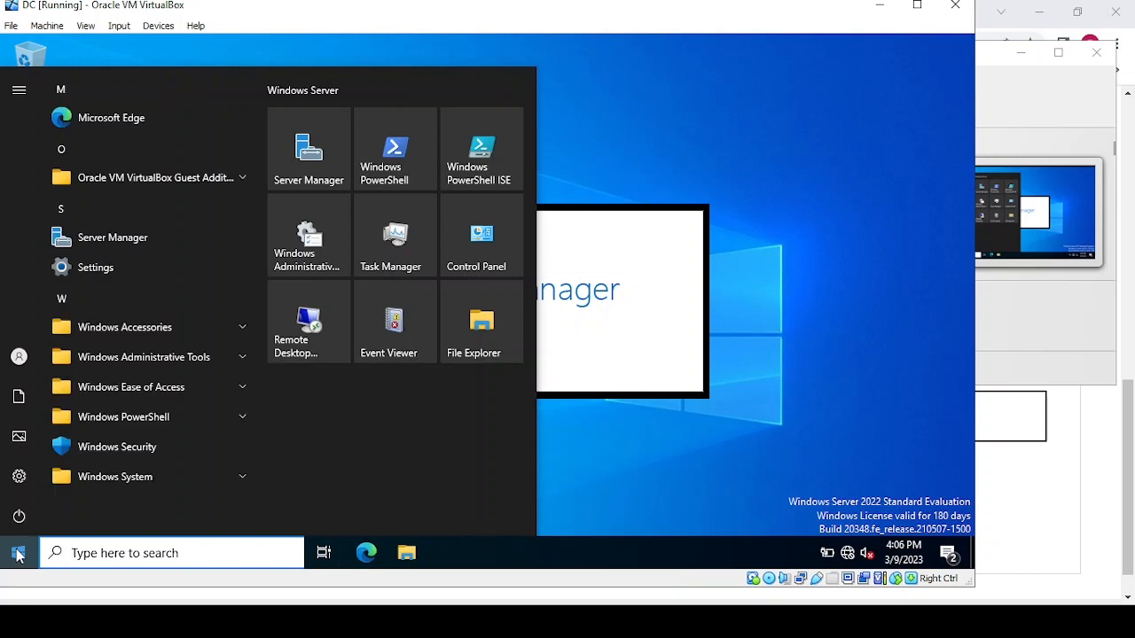
pyautogui.click(237, 359)
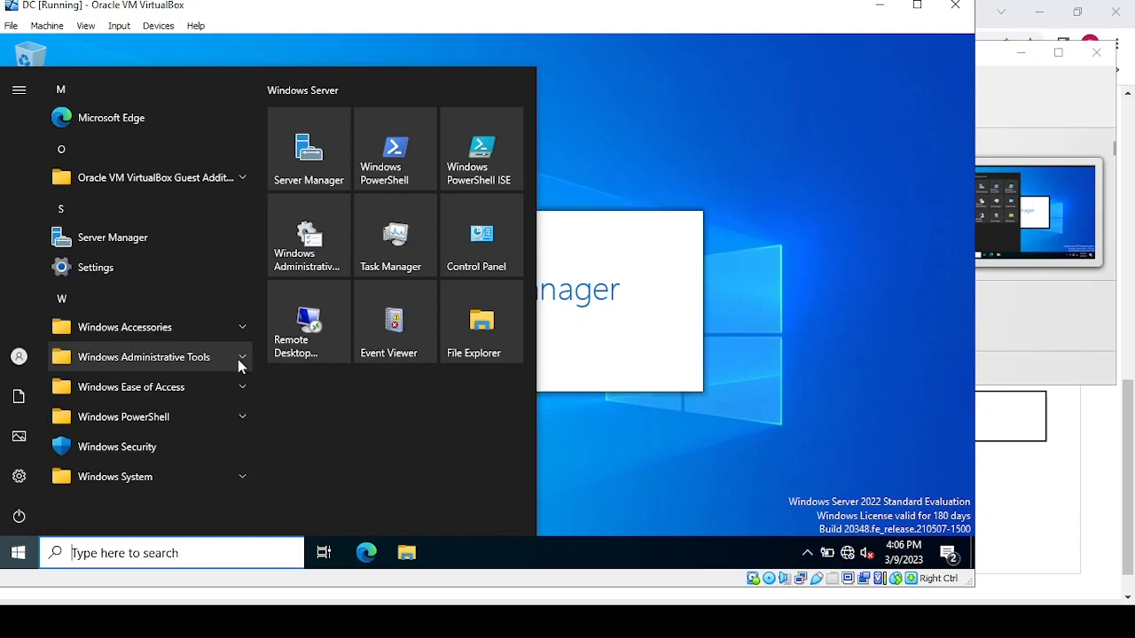
pyautogui.click(237, 359)
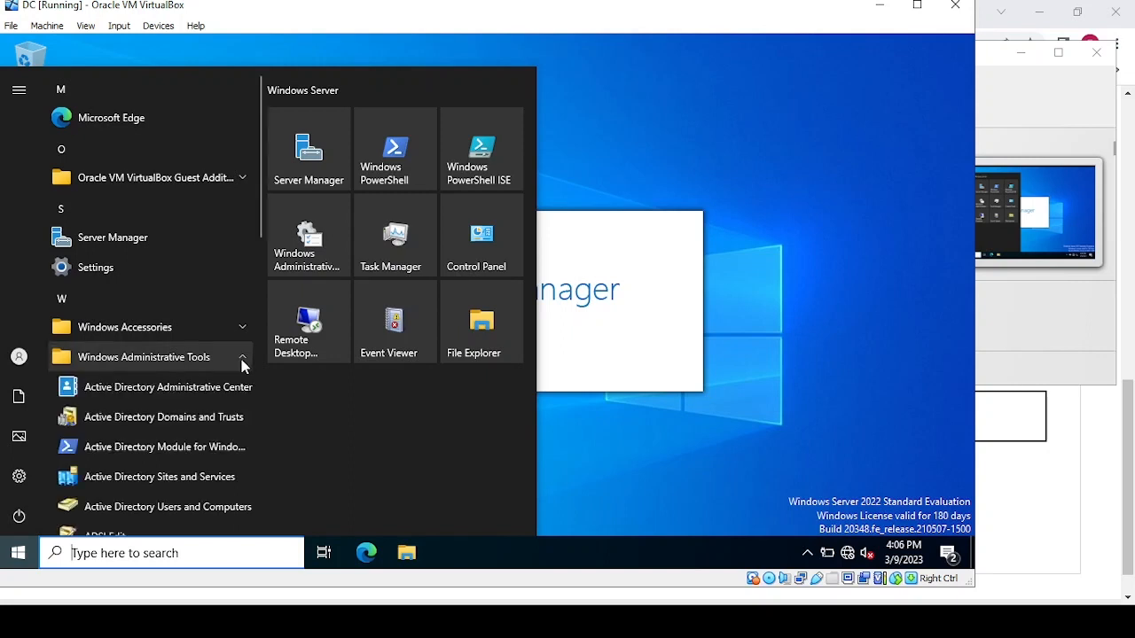
pyautogui.click(225, 507)
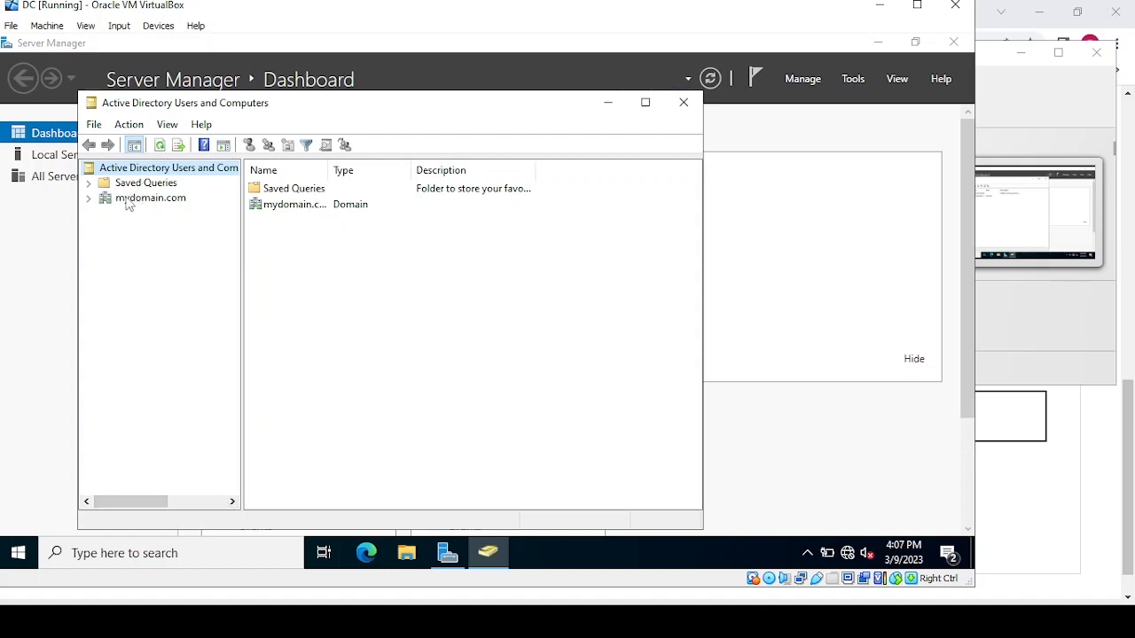
pyautogui.click(87, 199)
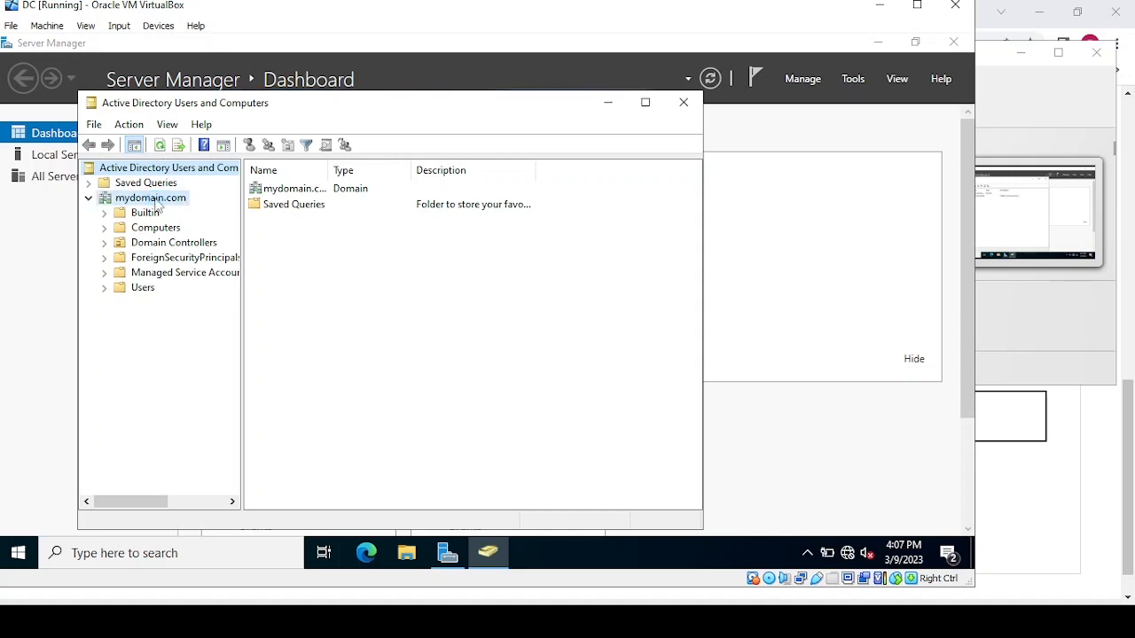
# - Add an organizational unit named ADMINS under mydomain.com with accidental-deletion protection unchecked
pyautogui.rightClick(156, 202)
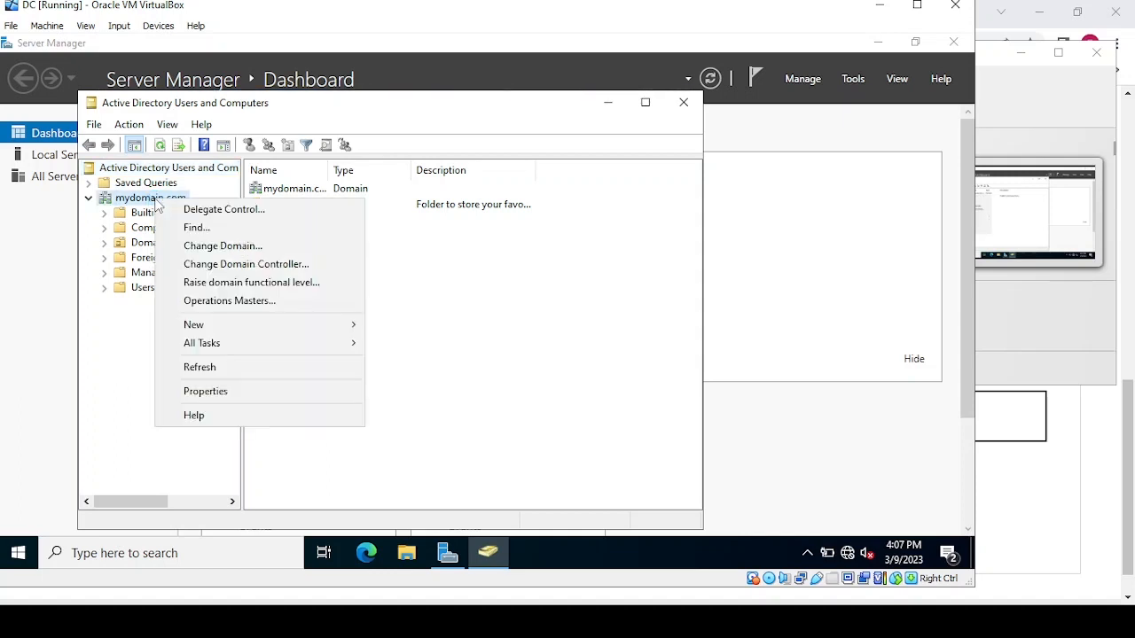
pyautogui.moveTo(235, 325)
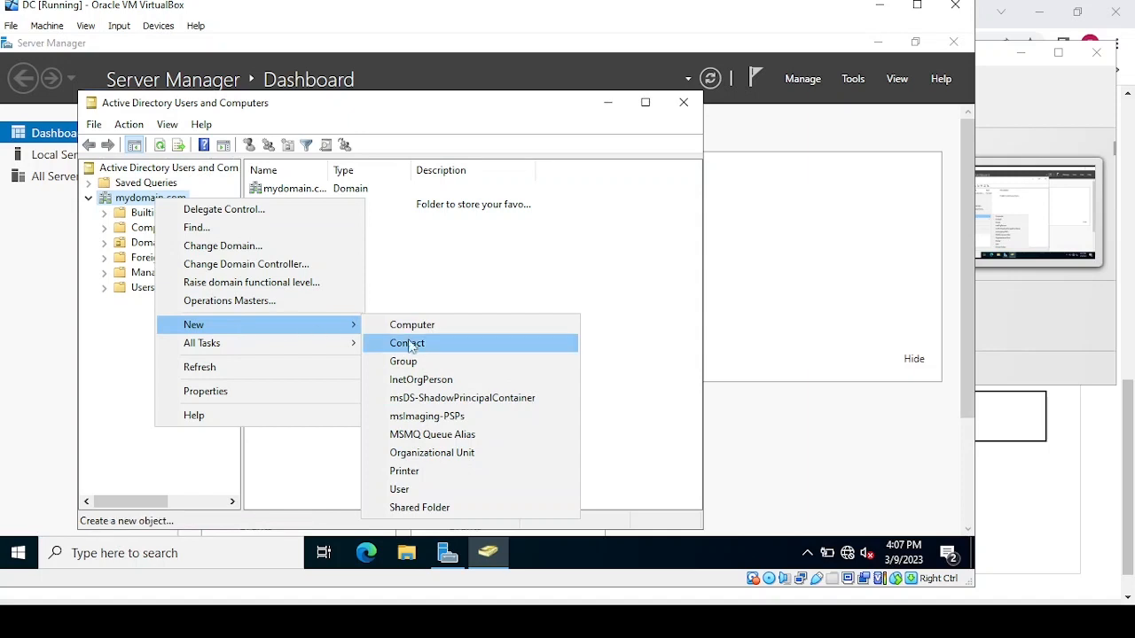
pyautogui.click(460, 456)
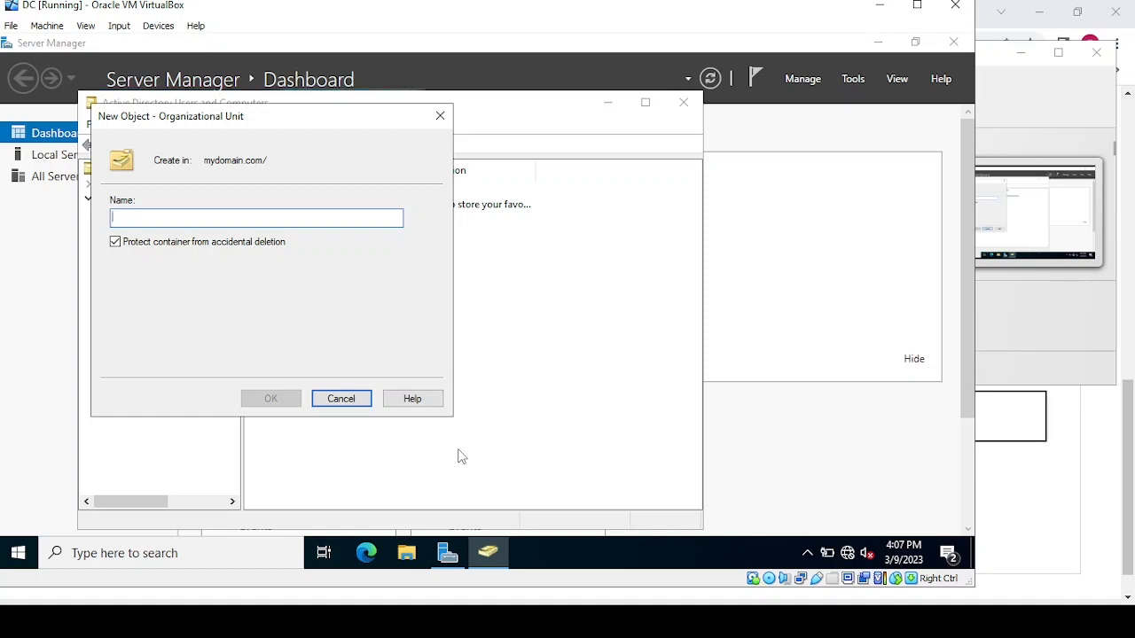
pyautogui.write('ADM')
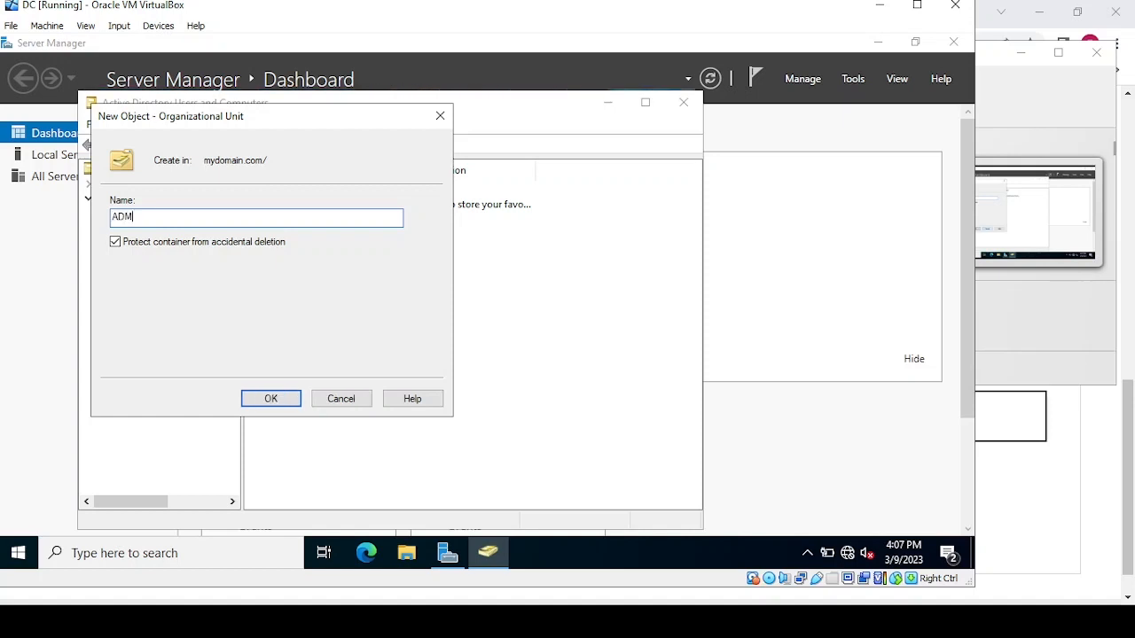
pyautogui.write('INS')
pyautogui.click(116, 244)
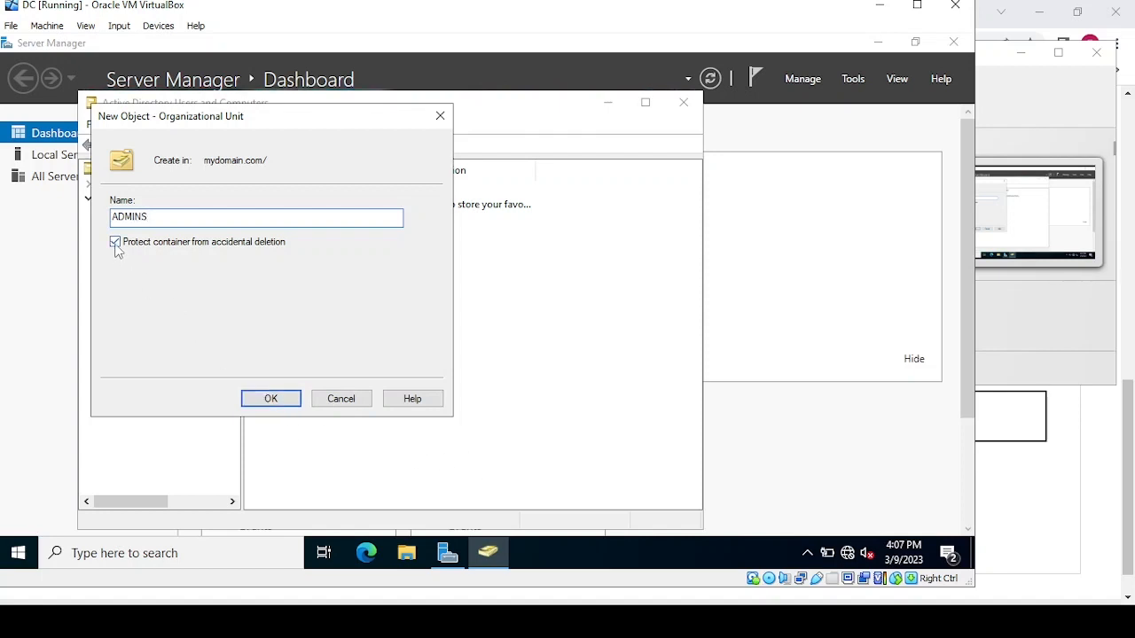
pyautogui.click(271, 399)
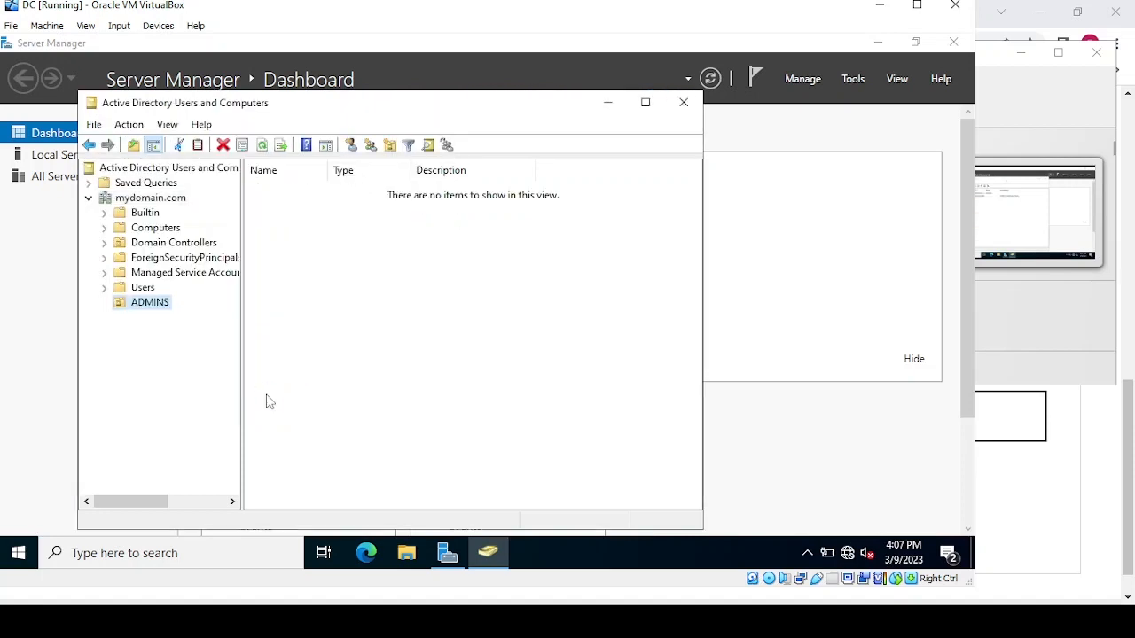
# - Start a new user in ADMINS, entering the user's first name, last name and logon name
pyautogui.rightClick(149, 305)
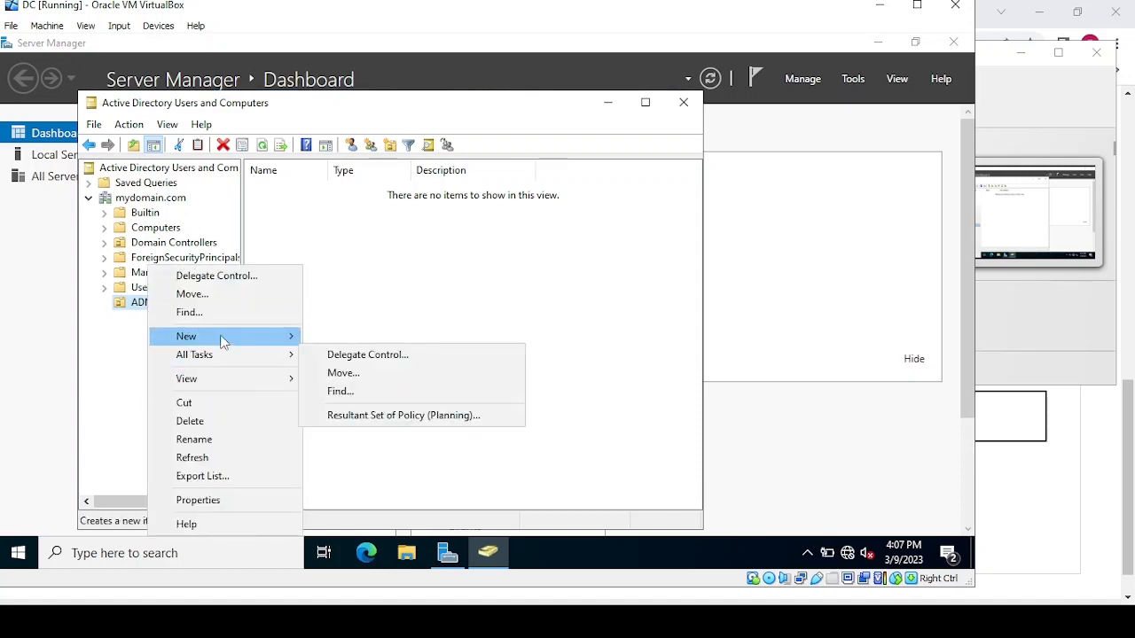
pyautogui.moveTo(221, 337)
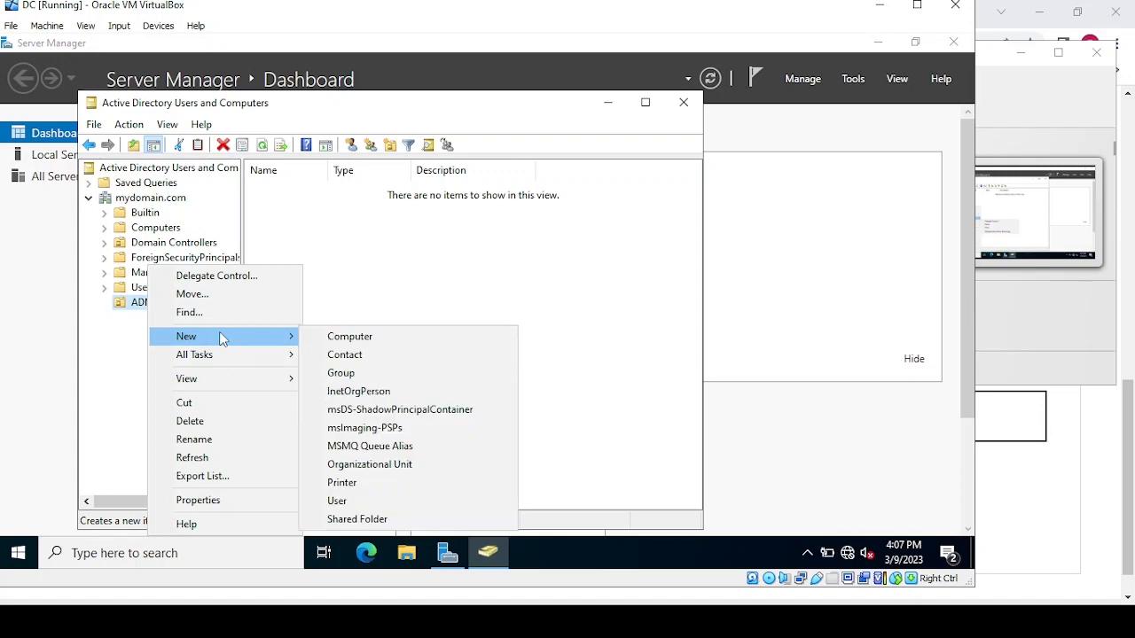
pyautogui.click(362, 501)
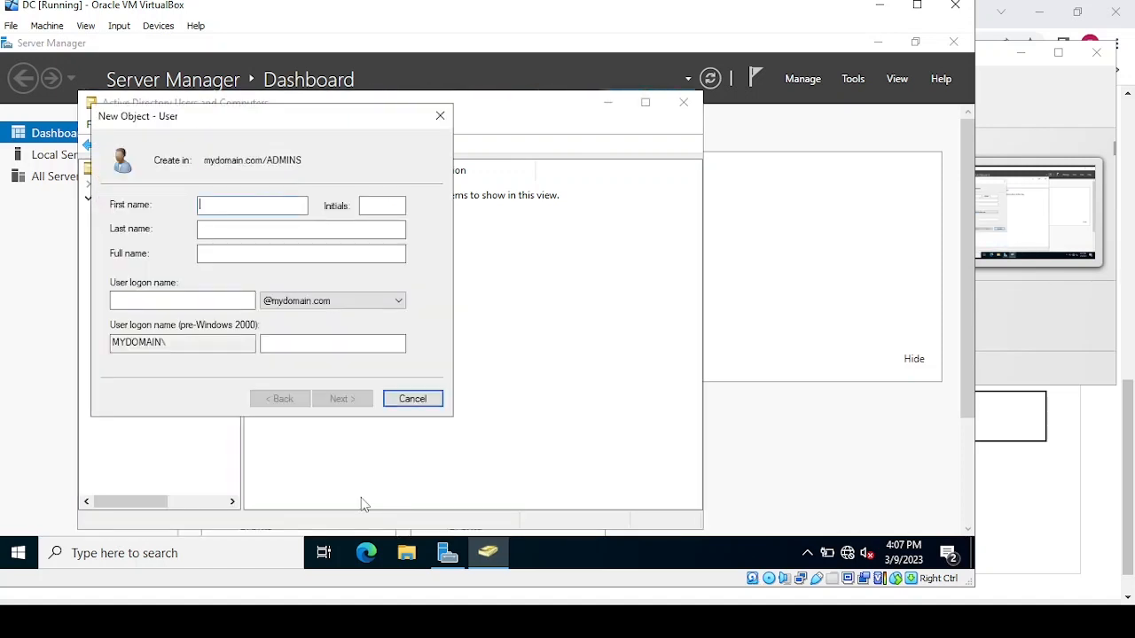
pyautogui.write('van')
pyautogui.click(319, 228)
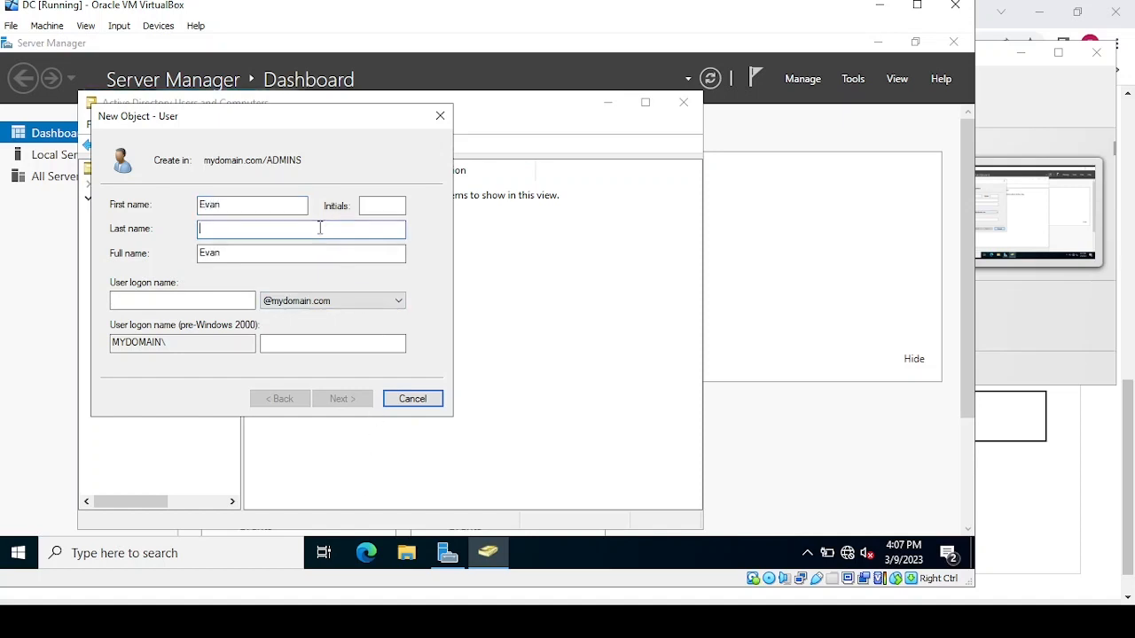
pyautogui.write('Mann')
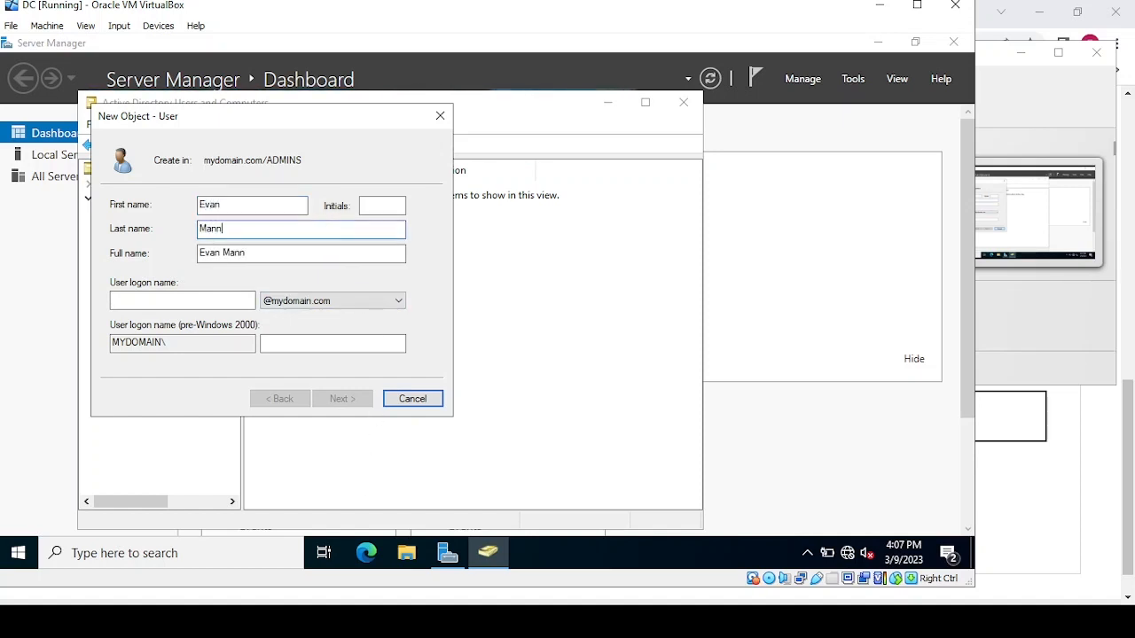
pyautogui.click(191, 300)
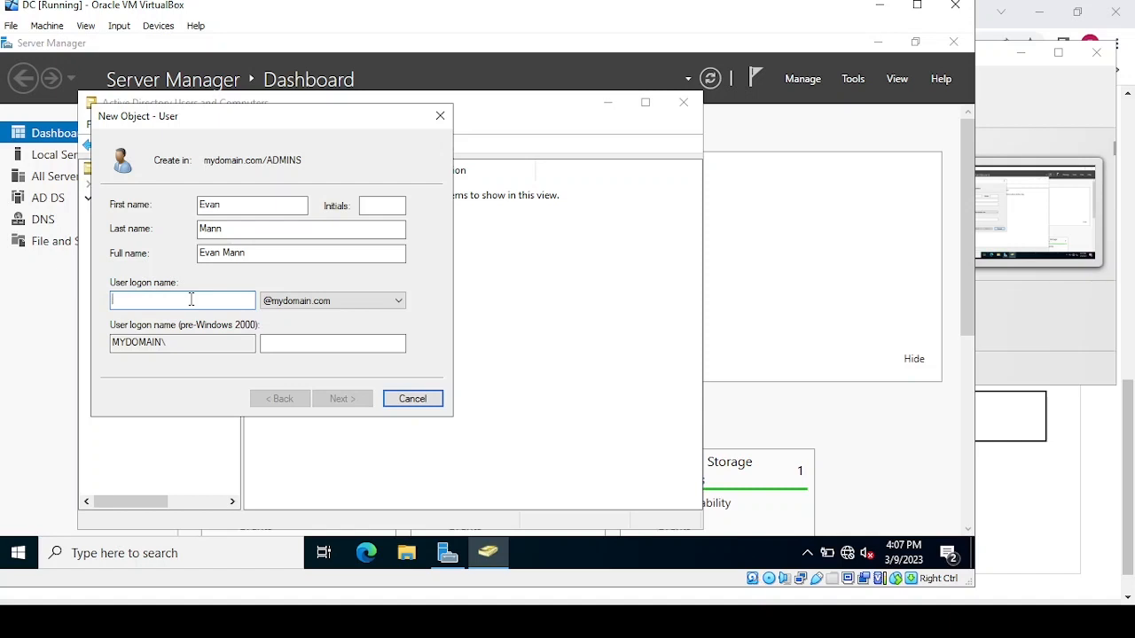
pyautogui.write('a-e')
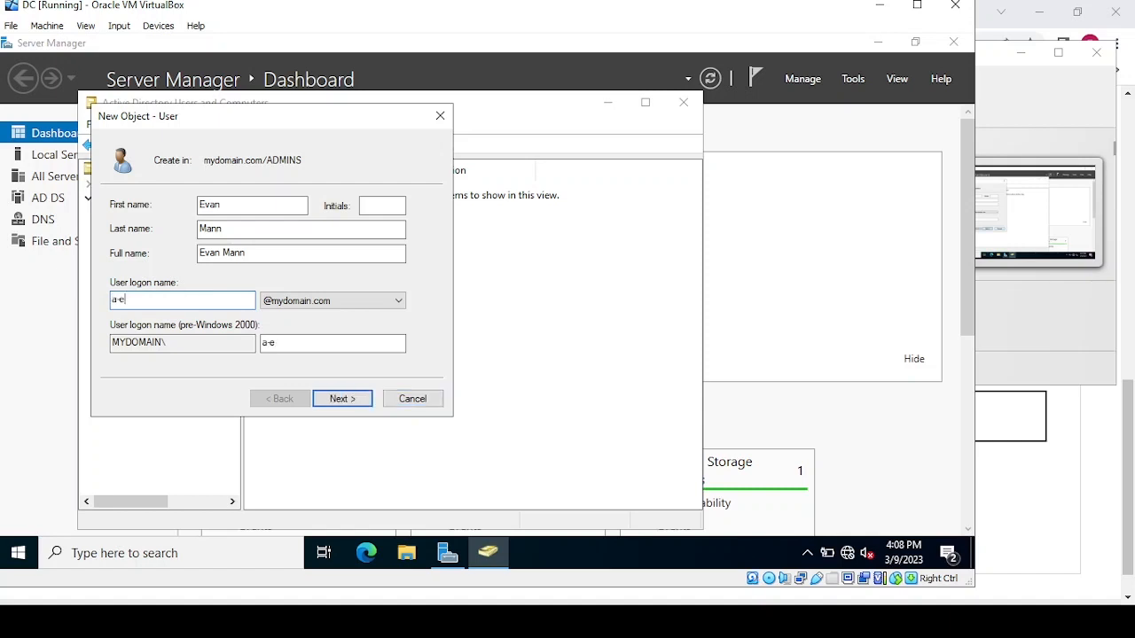
pyautogui.write('mann')
# - Set and confirm the user's password, no forced change at logon, never expiring, then review the summary
pyautogui.click(343, 399)
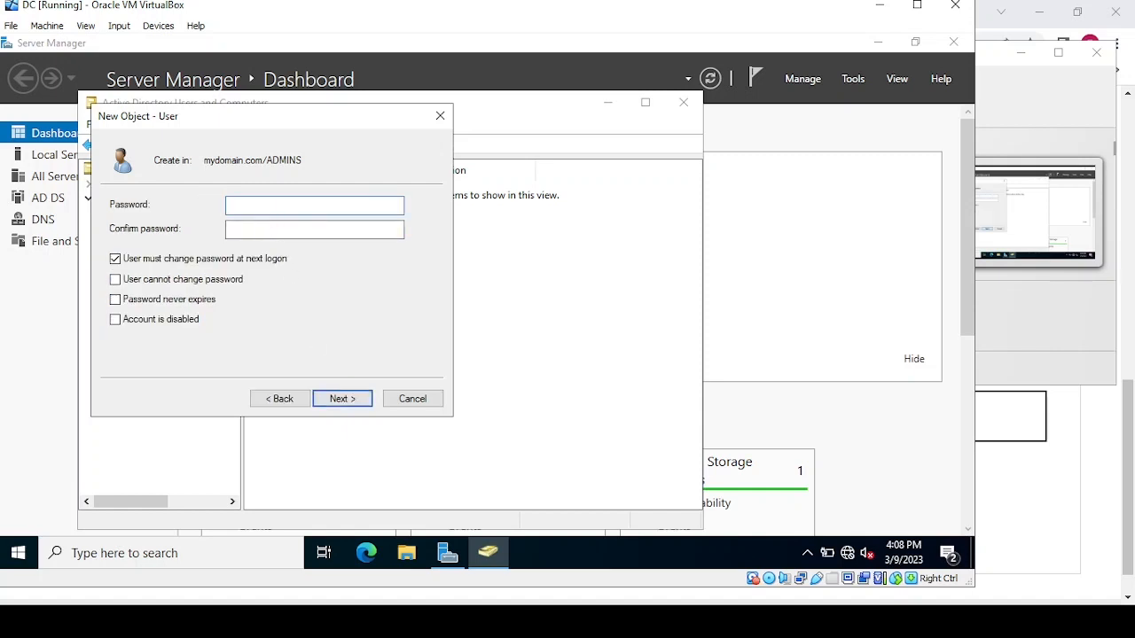
pyautogui.click(260, 230)
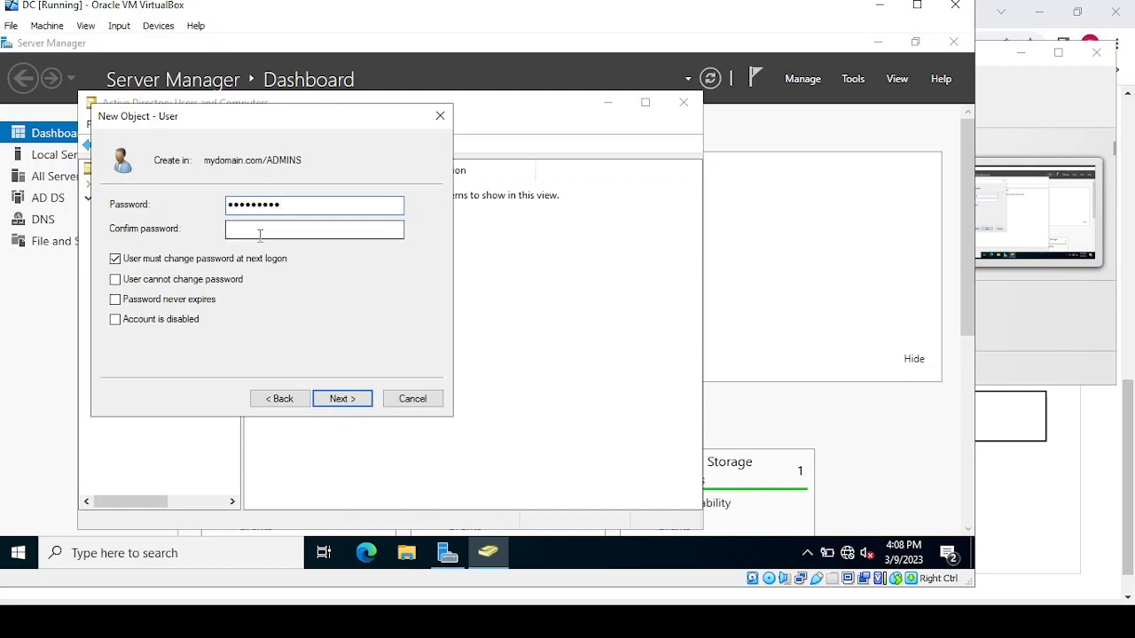
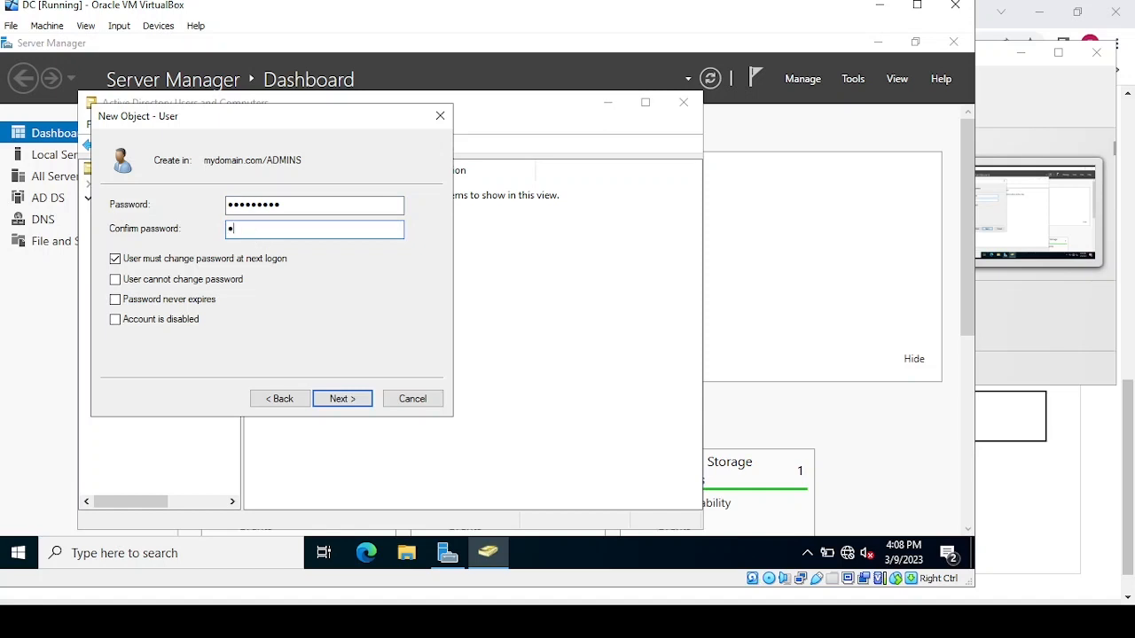
pyautogui.click(115, 260)
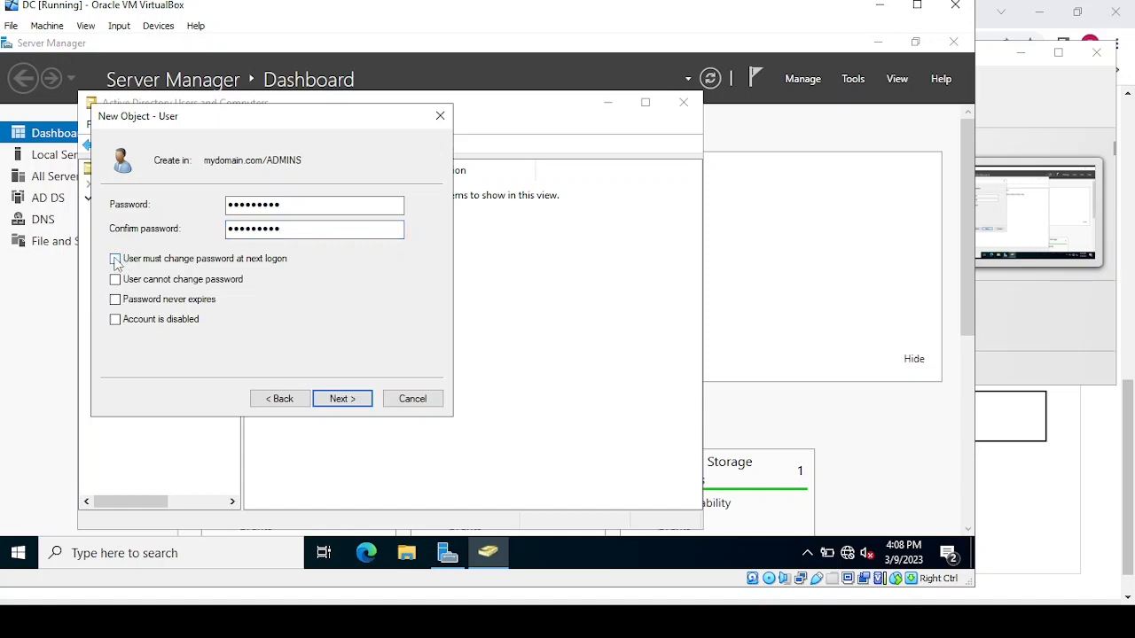
pyautogui.click(117, 301)
pyautogui.click(353, 400)
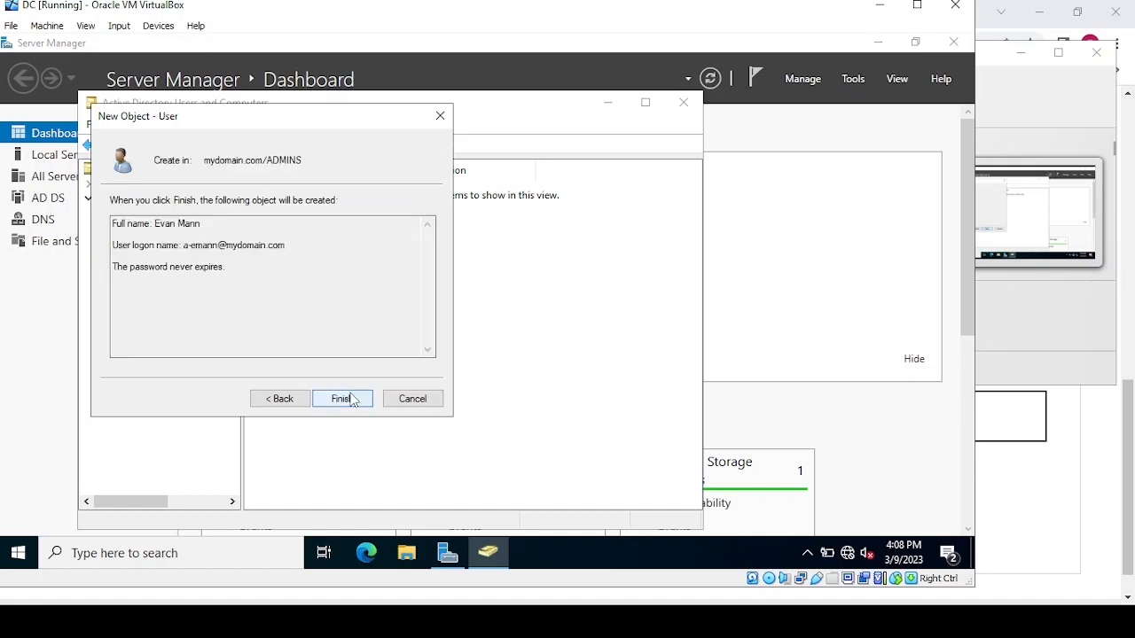
# - Finish creating the user, then add it to the Domain Admins group in its Member Of properties
pyautogui.click(352, 399)
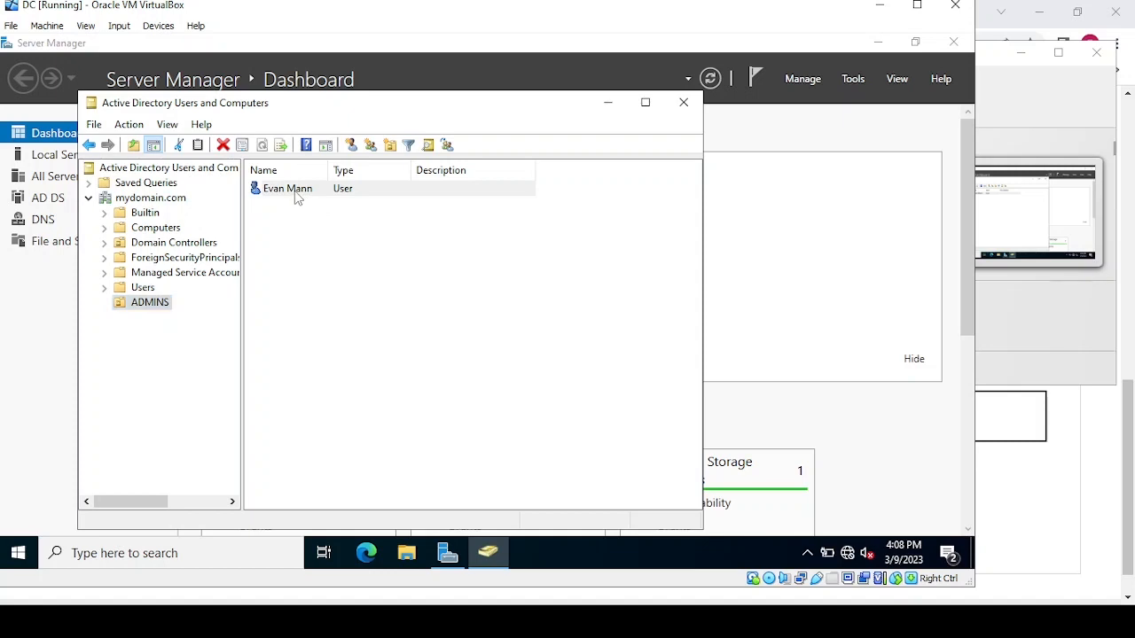
pyautogui.rightClick(296, 195)
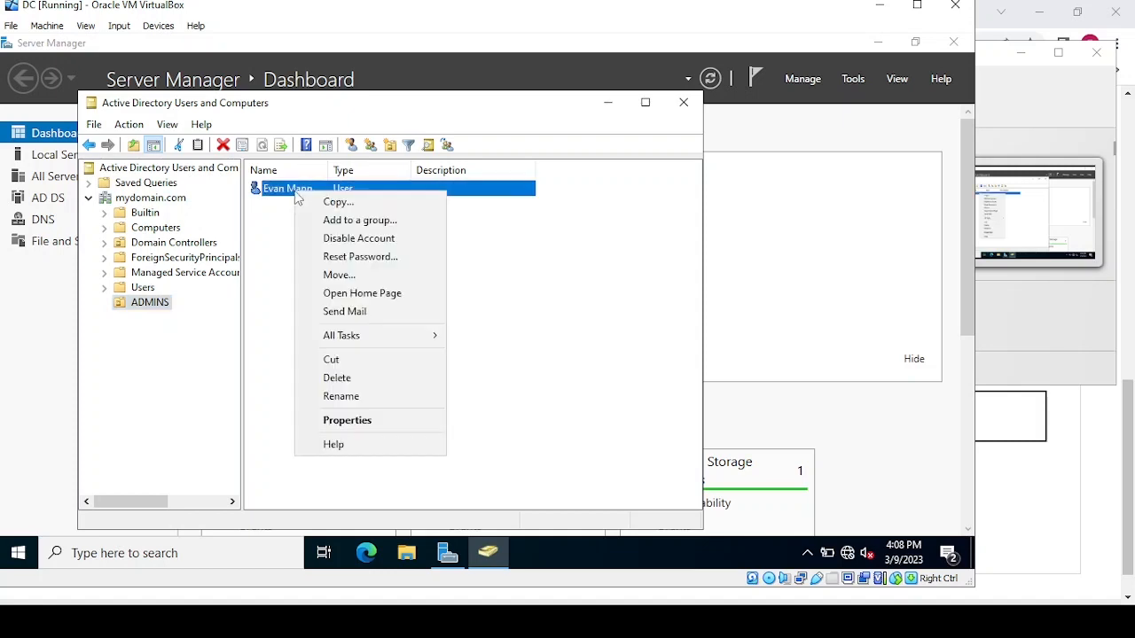
pyautogui.click(361, 420)
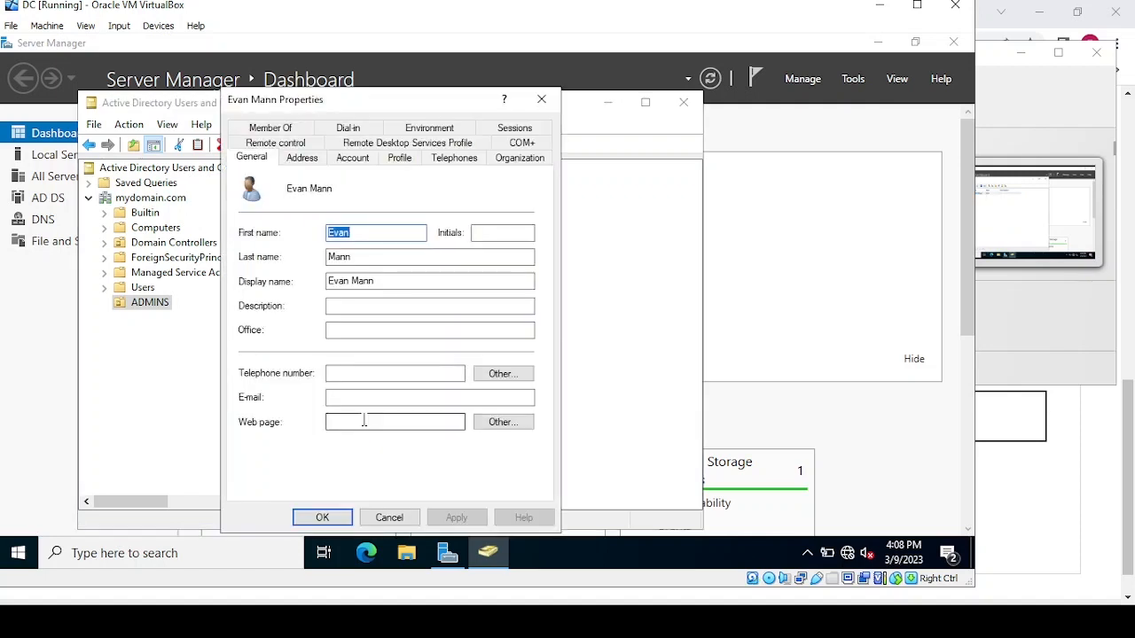
pyautogui.click(270, 129)
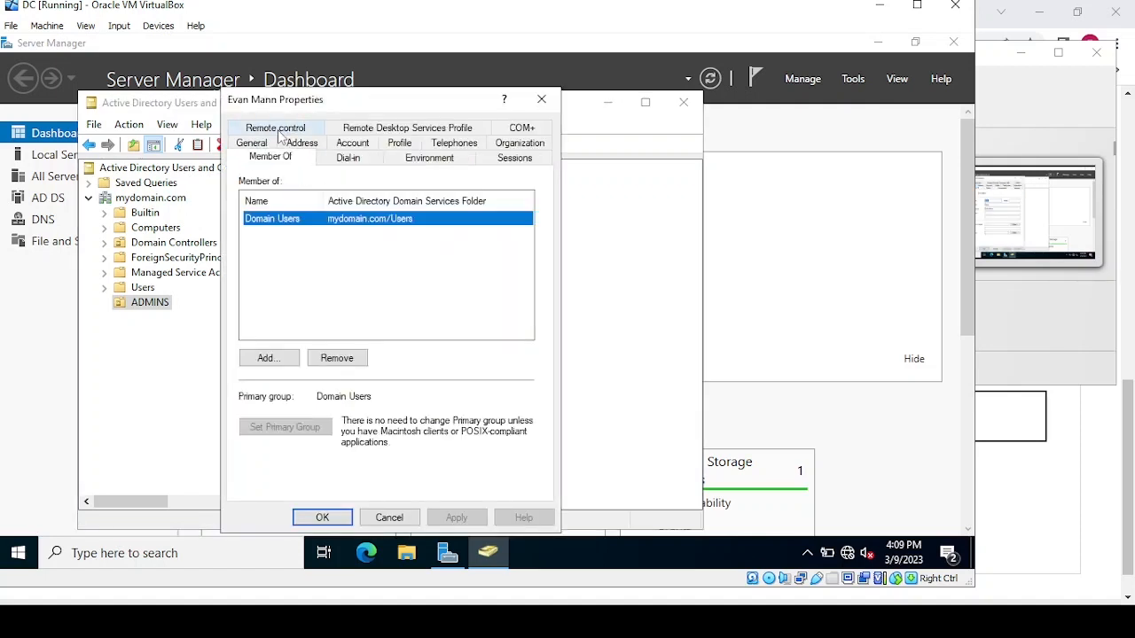
pyautogui.click(274, 357)
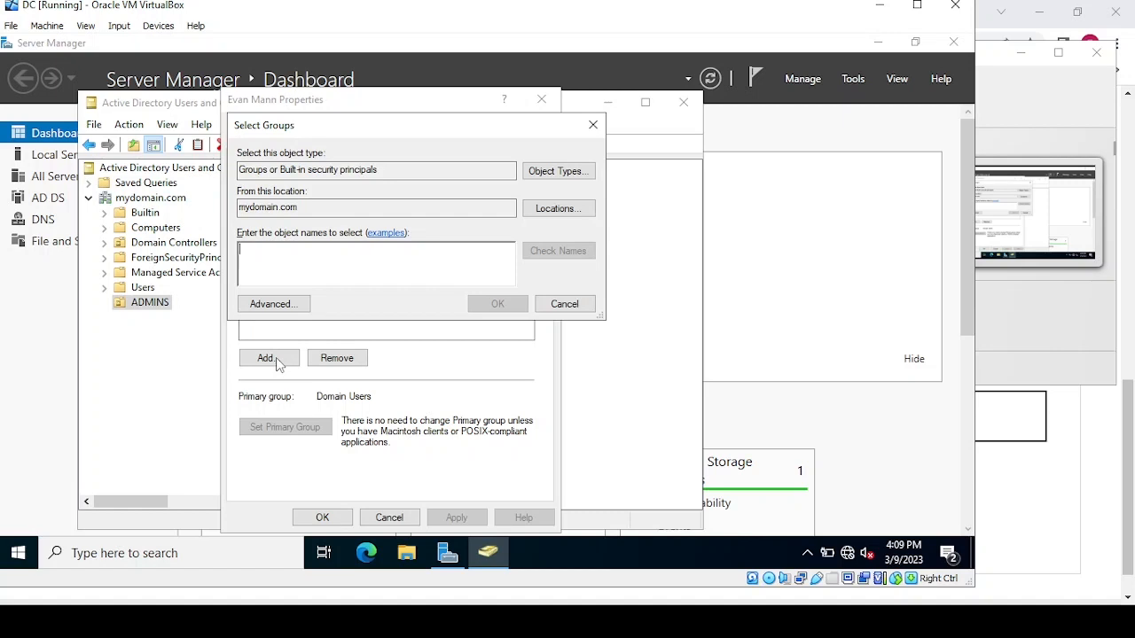
pyautogui.write('domain')
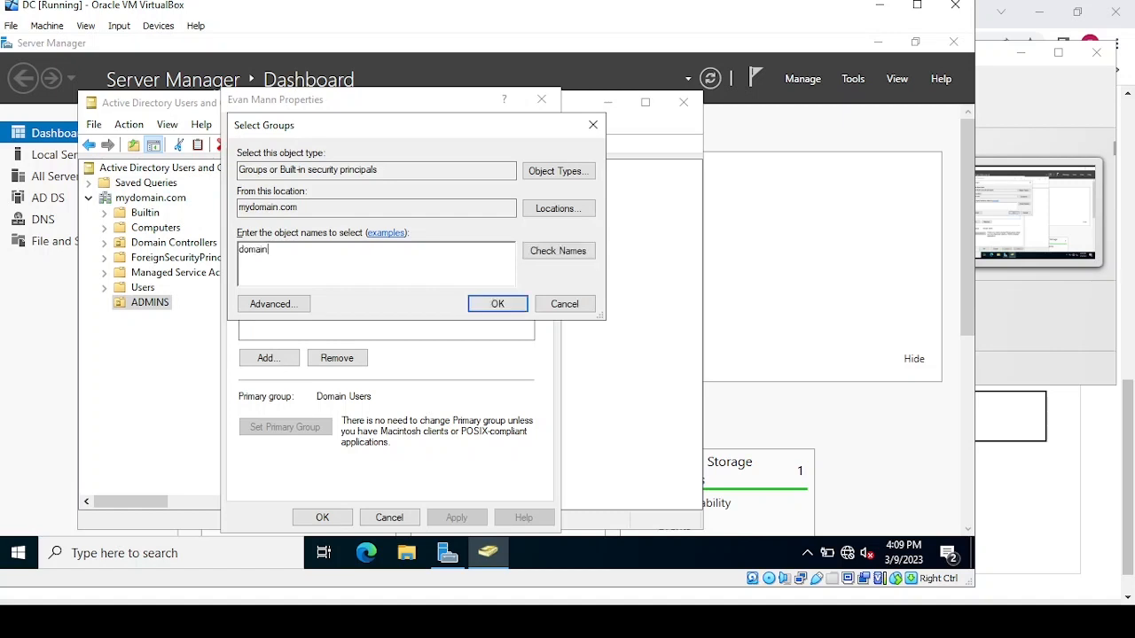
pyautogui.write(' admins')
pyautogui.click(554, 253)
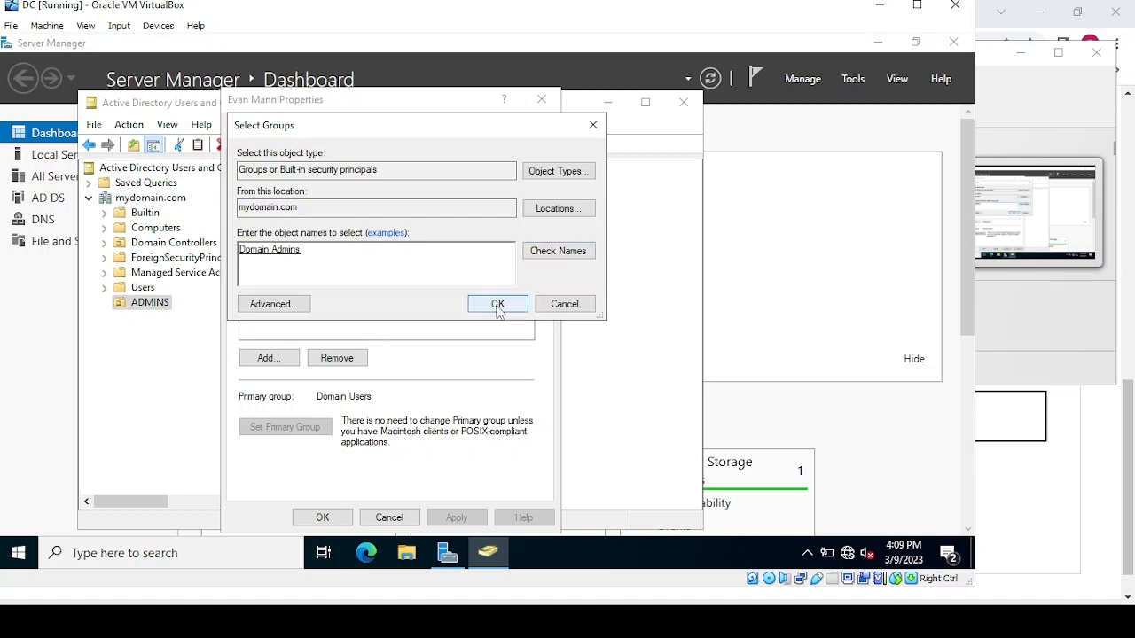
pyautogui.click(497, 304)
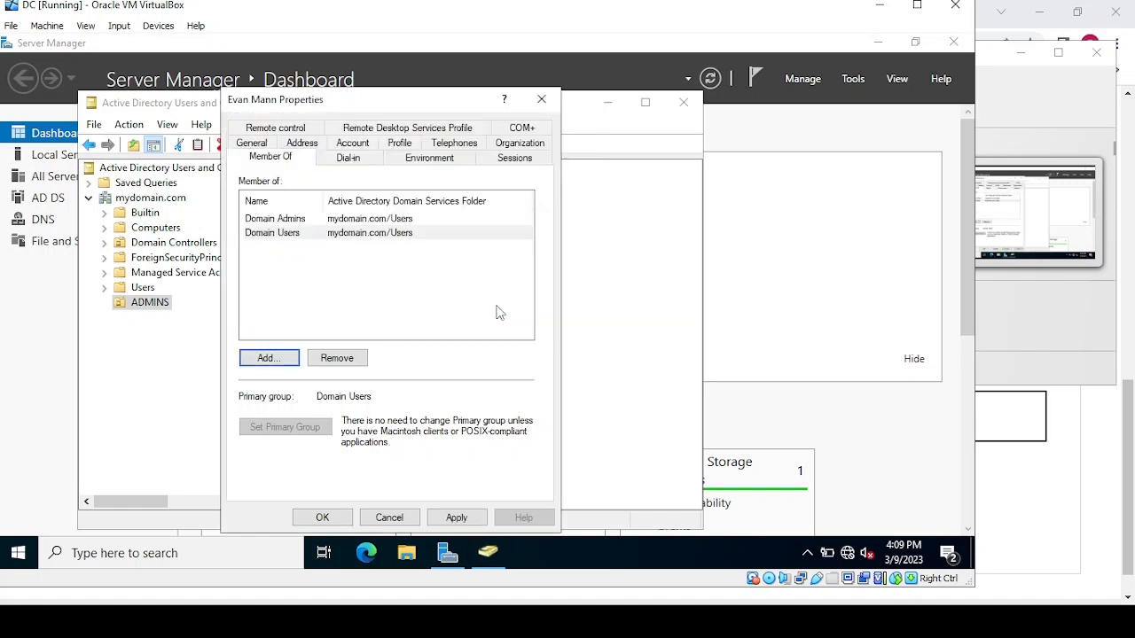
pyautogui.click(454, 518)
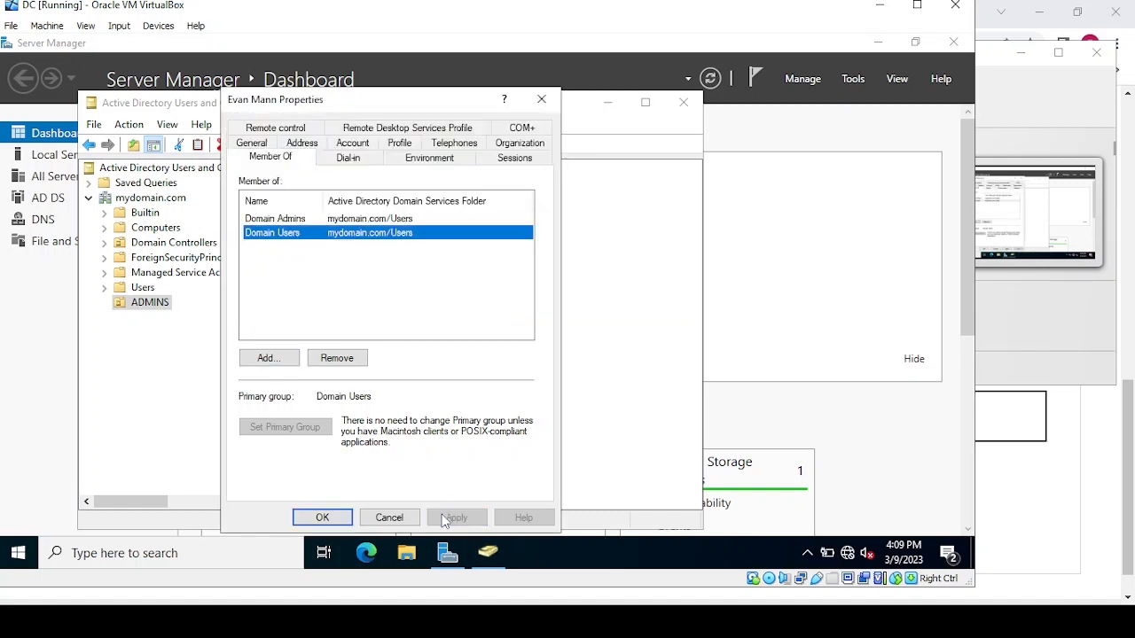
pyautogui.click(322, 518)
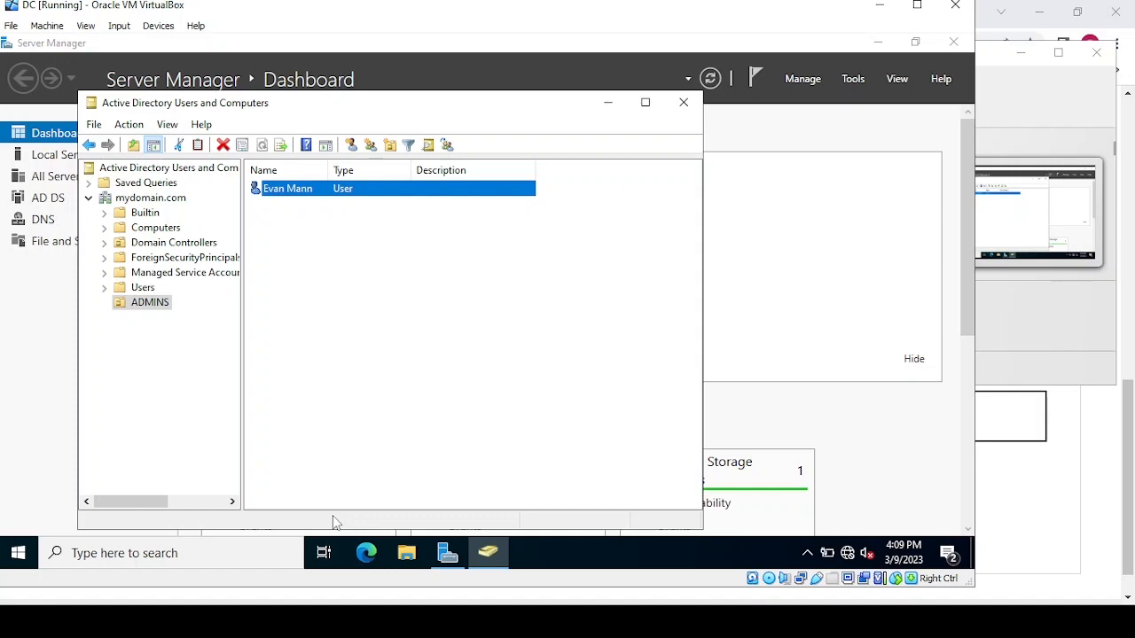
# - Sign the Administrator out from the Start menu's account entry
pyautogui.click(18, 558)
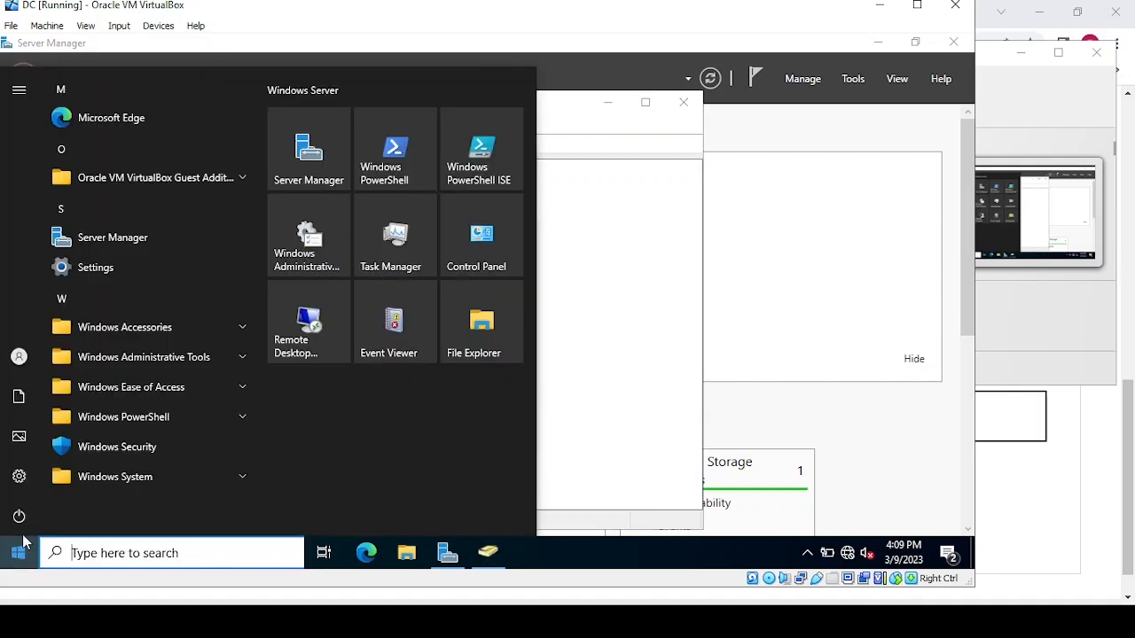
pyautogui.moveTo(24, 523)
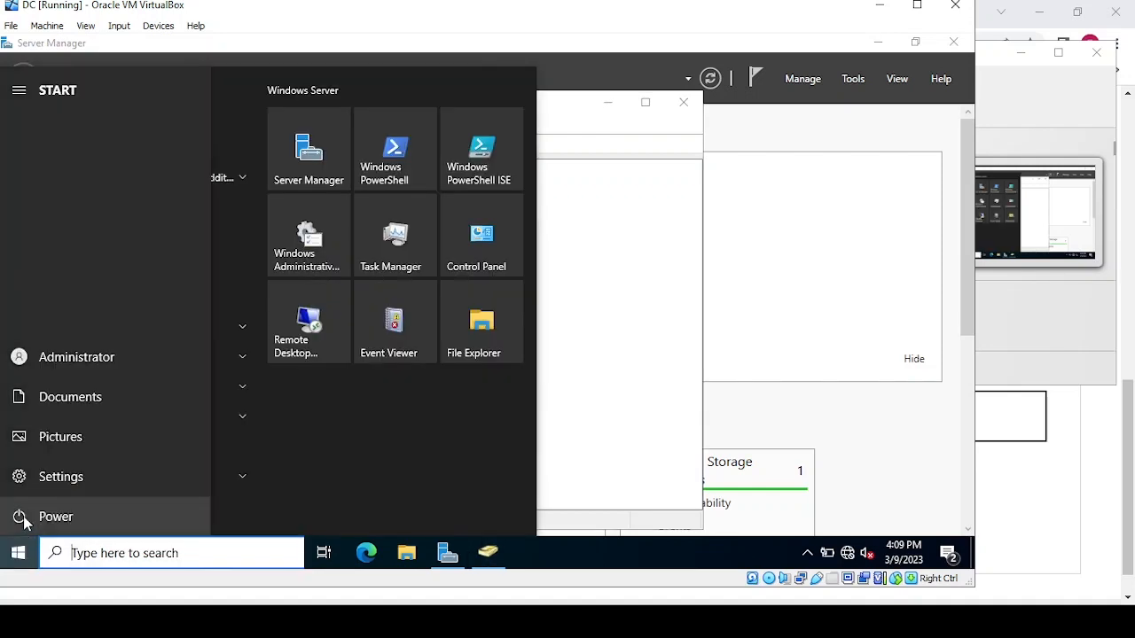
pyautogui.click(5, 363)
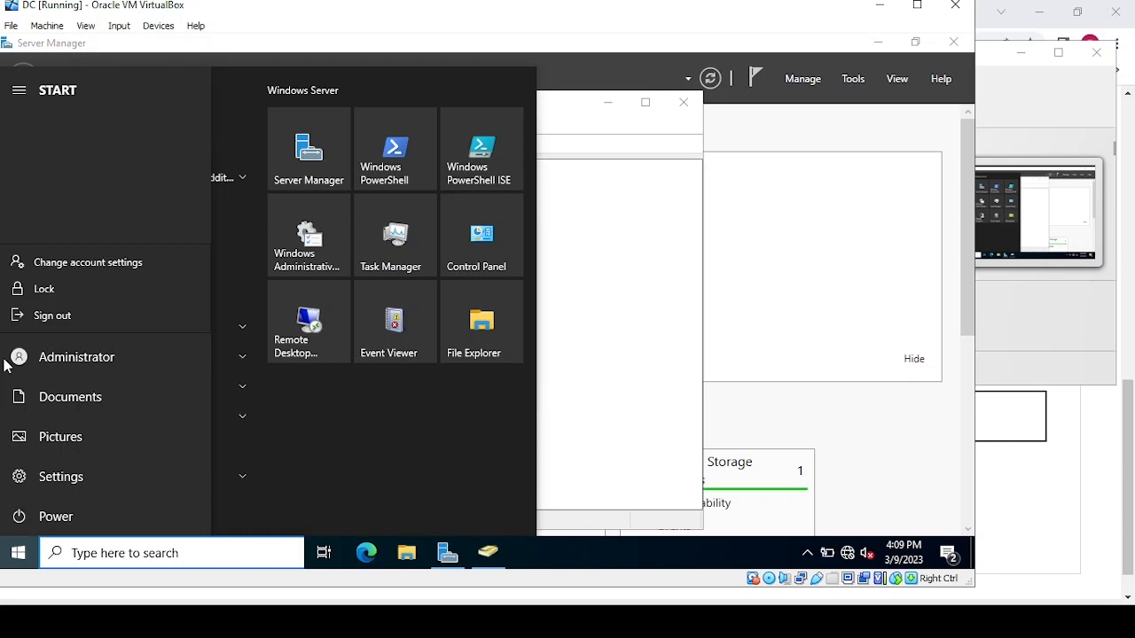
pyautogui.click(51, 315)
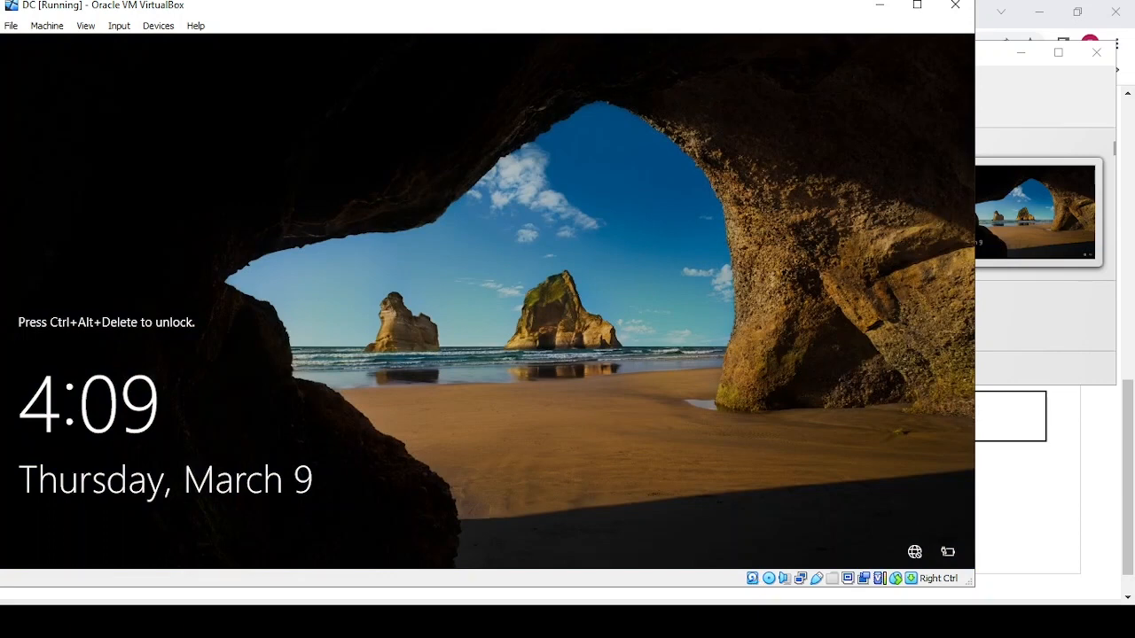
# - Sign in as Other user with the new Domain Admins account's logon name and password
pyautogui.hotkey('ctrl', 'alt', 'Delete')
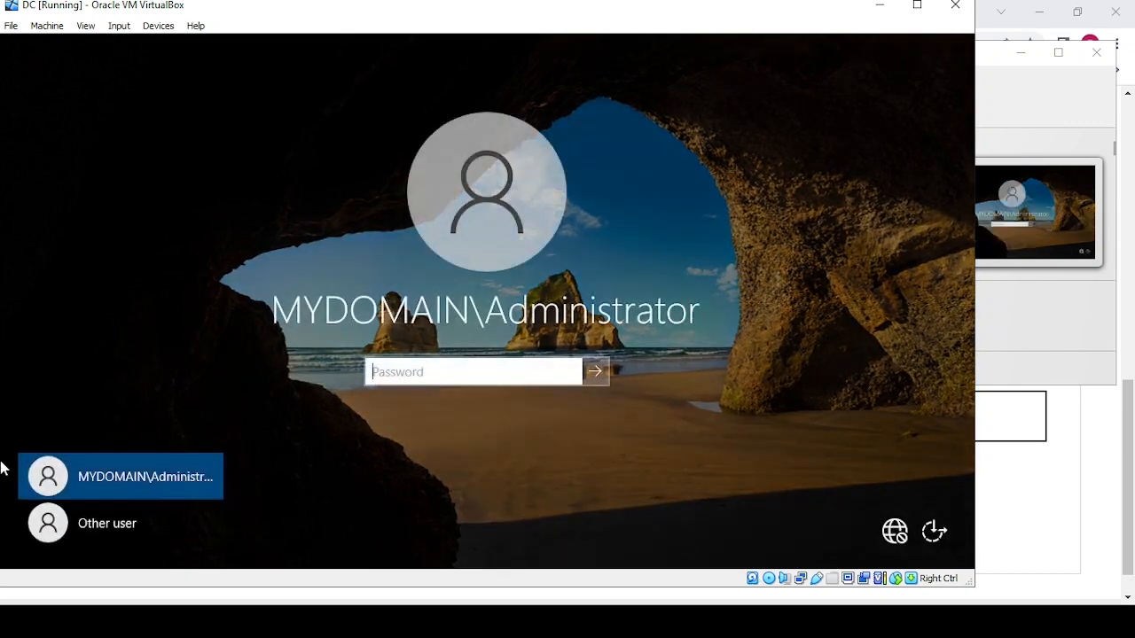
pyautogui.click(99, 525)
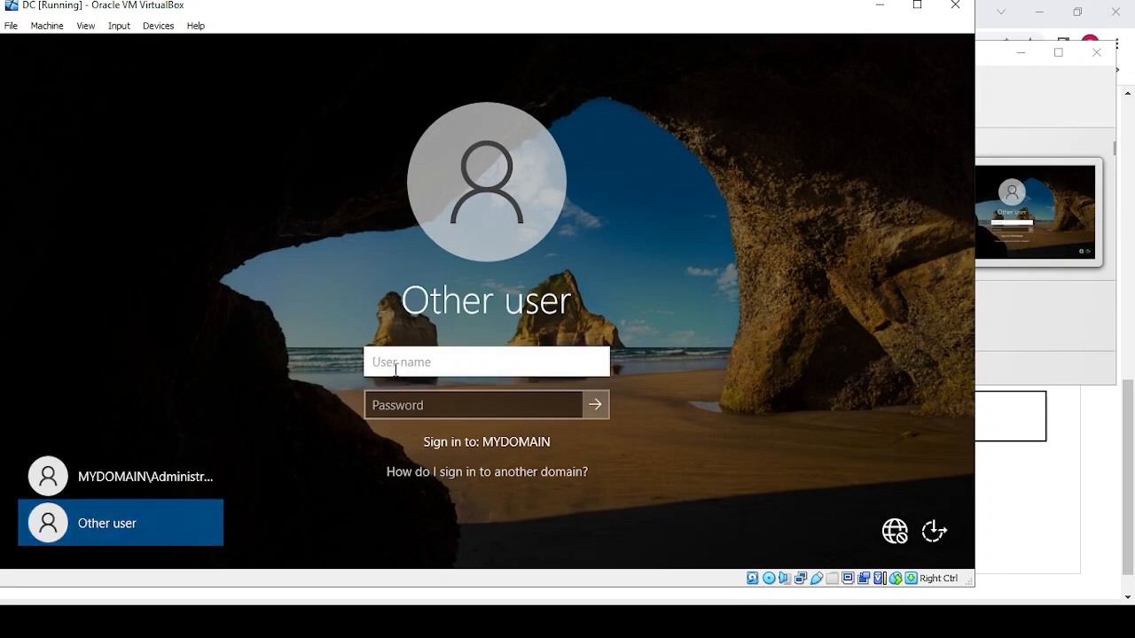
pyautogui.write('a-emann')
pyautogui.press('Tab')
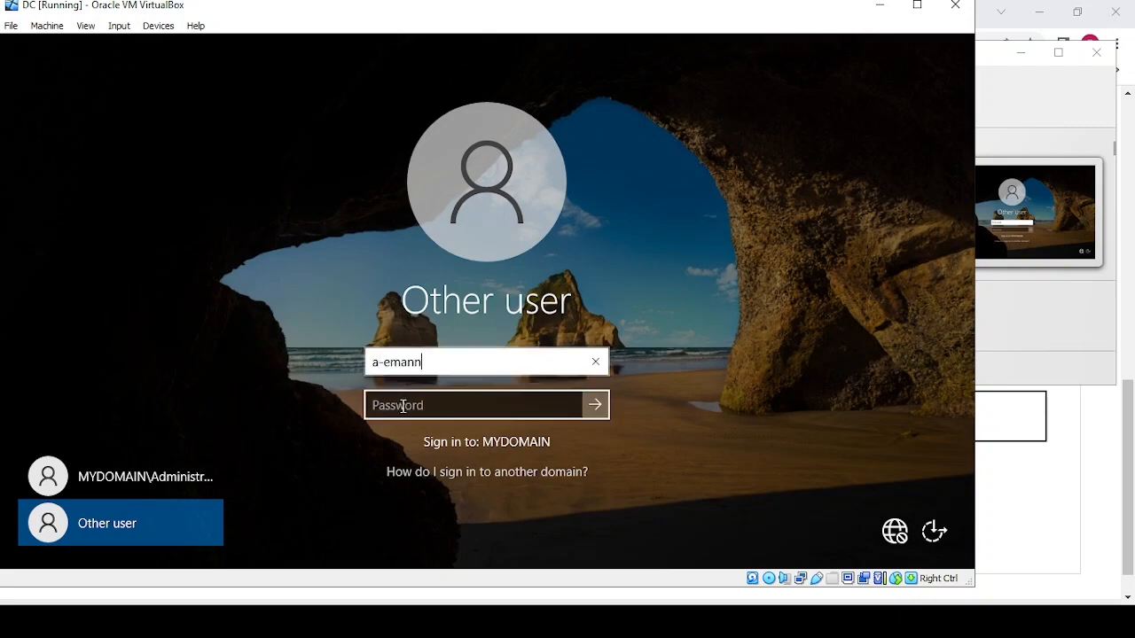
pyautogui.write('••••••')
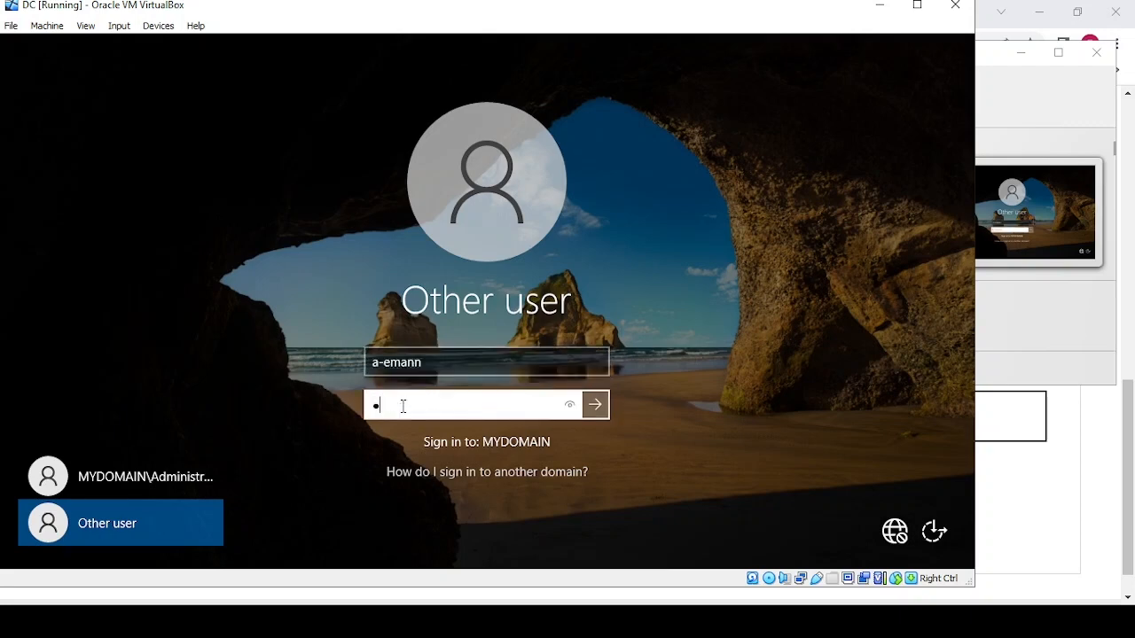
pyautogui.write('•••')
pyautogui.press('Return')
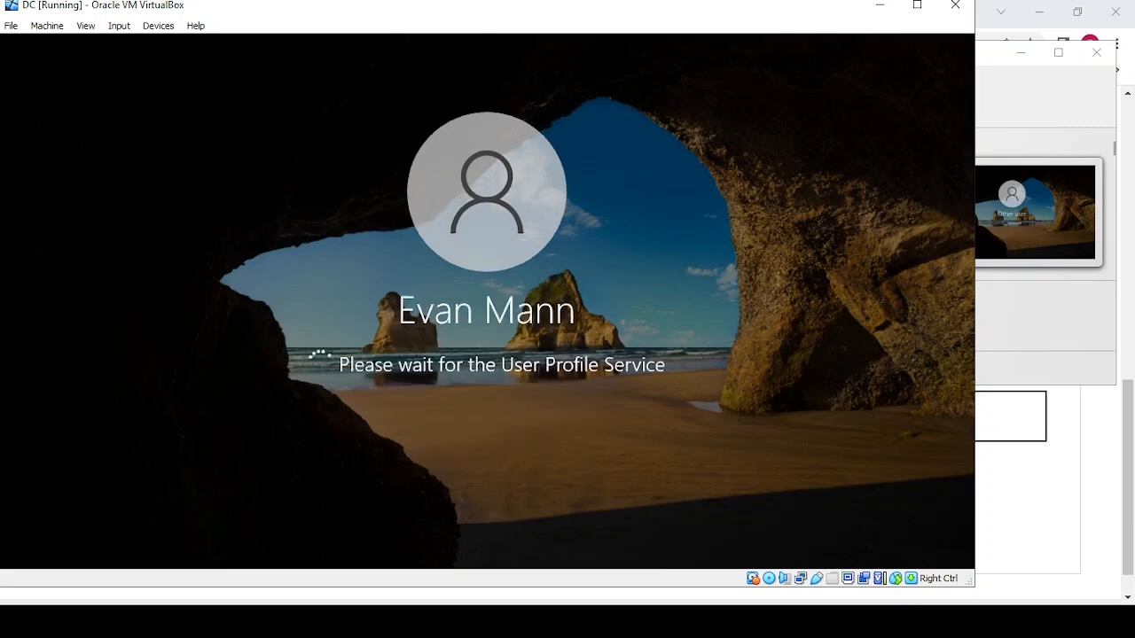
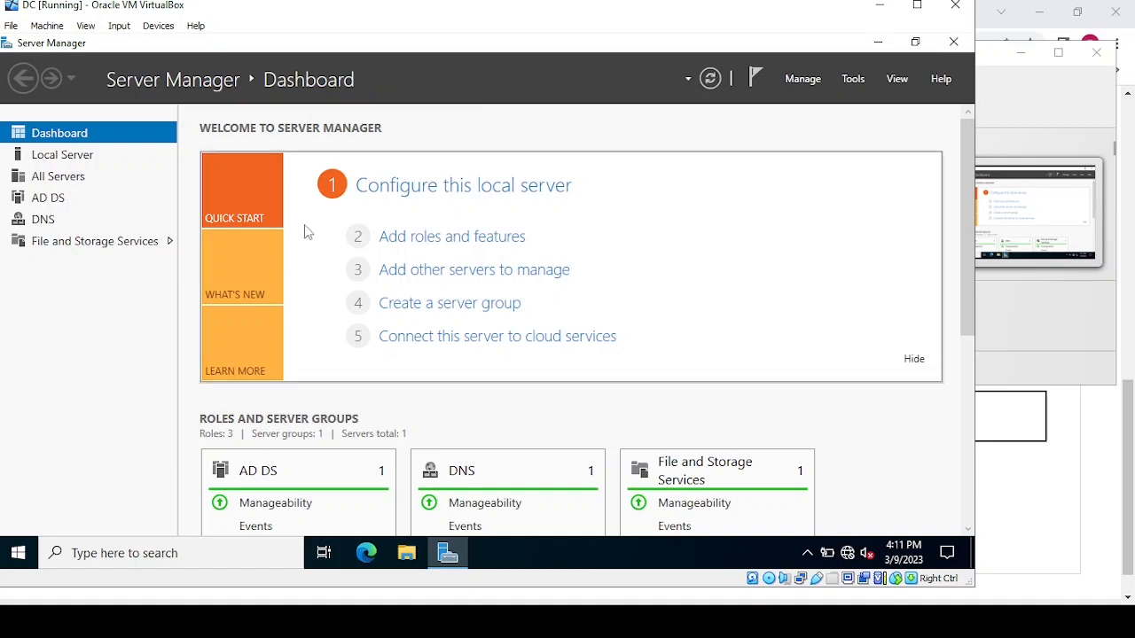
# - Start Add Roles and Features for DC.mydomain.com and select the Remote Access role
pyautogui.click(406, 238)
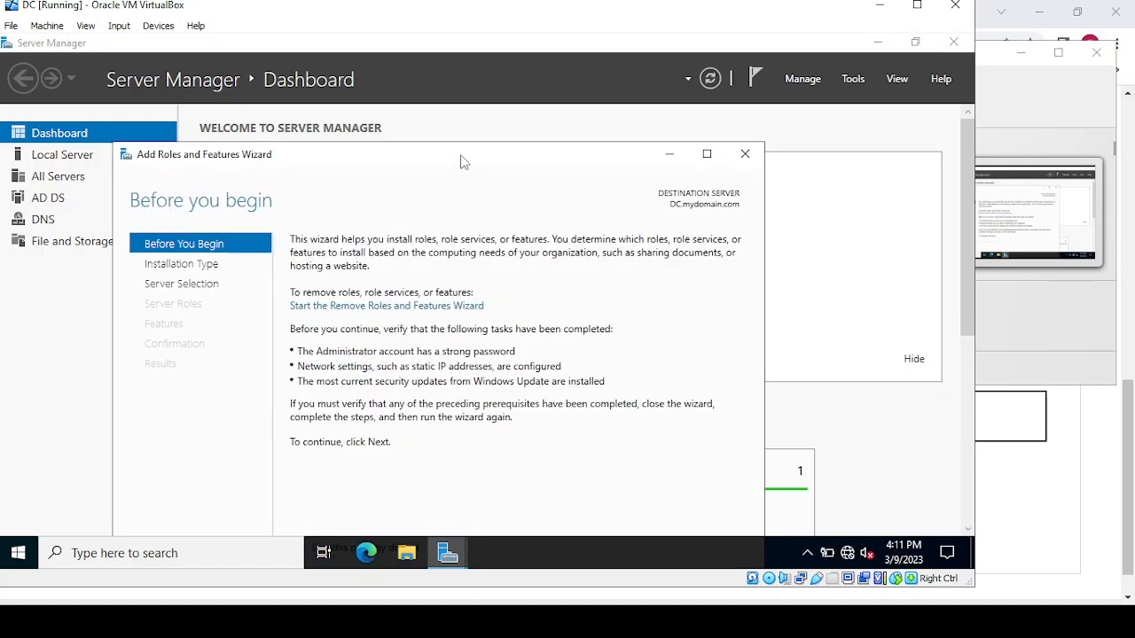
pyautogui.moveTo(465, 159); pyautogui.dragTo(466, 83)
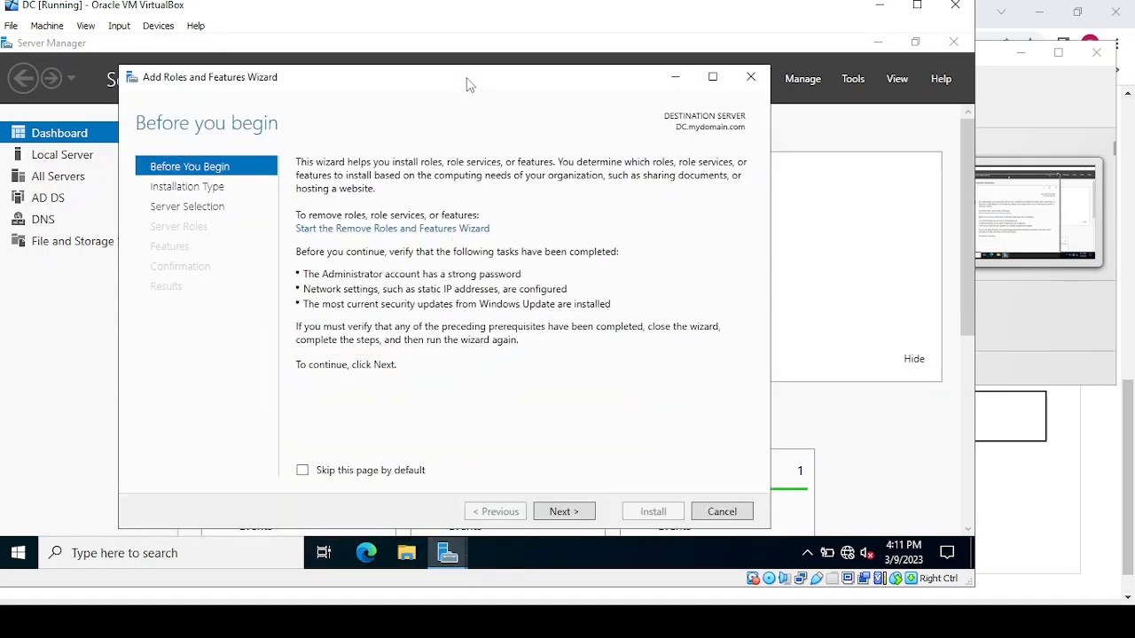
pyautogui.click(559, 511)
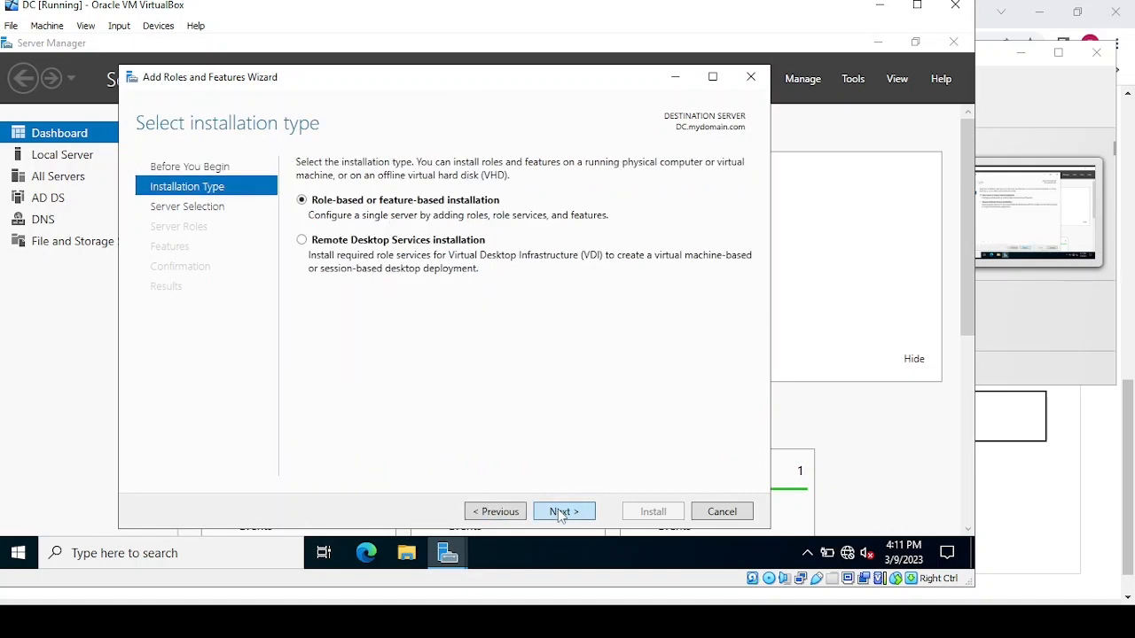
pyautogui.click(558, 511)
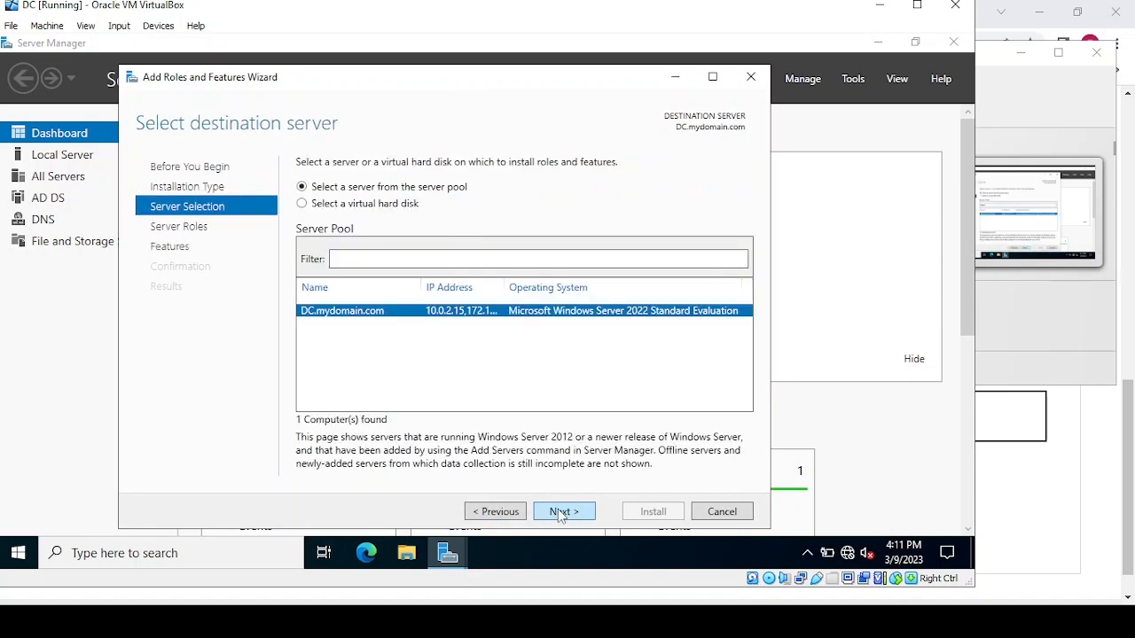
pyautogui.click(557, 512)
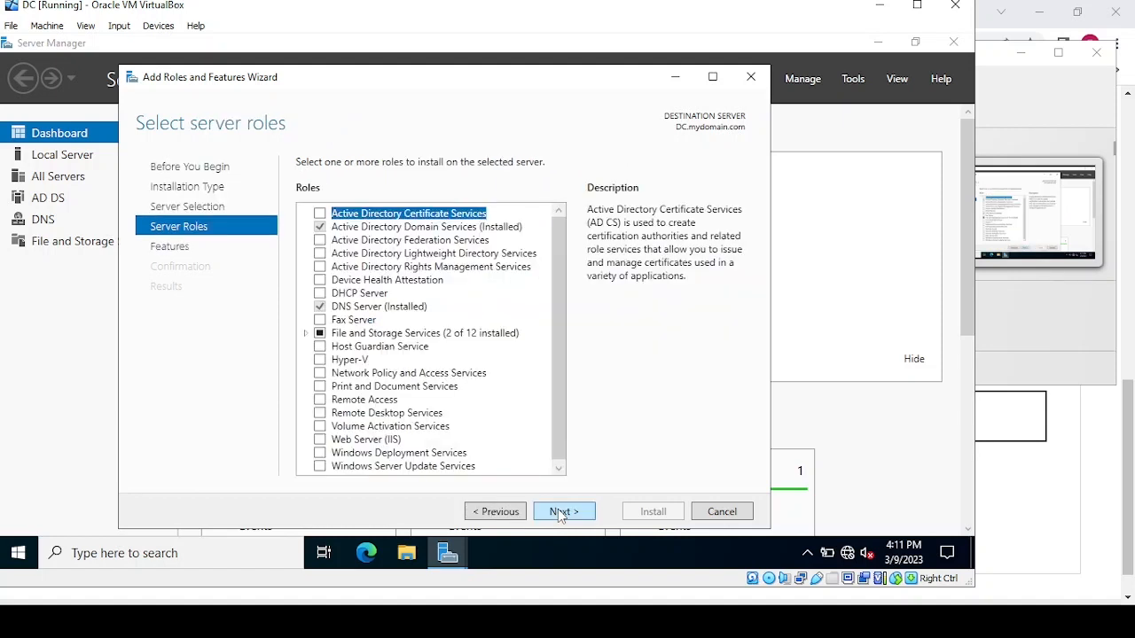
pyautogui.click(319, 402)
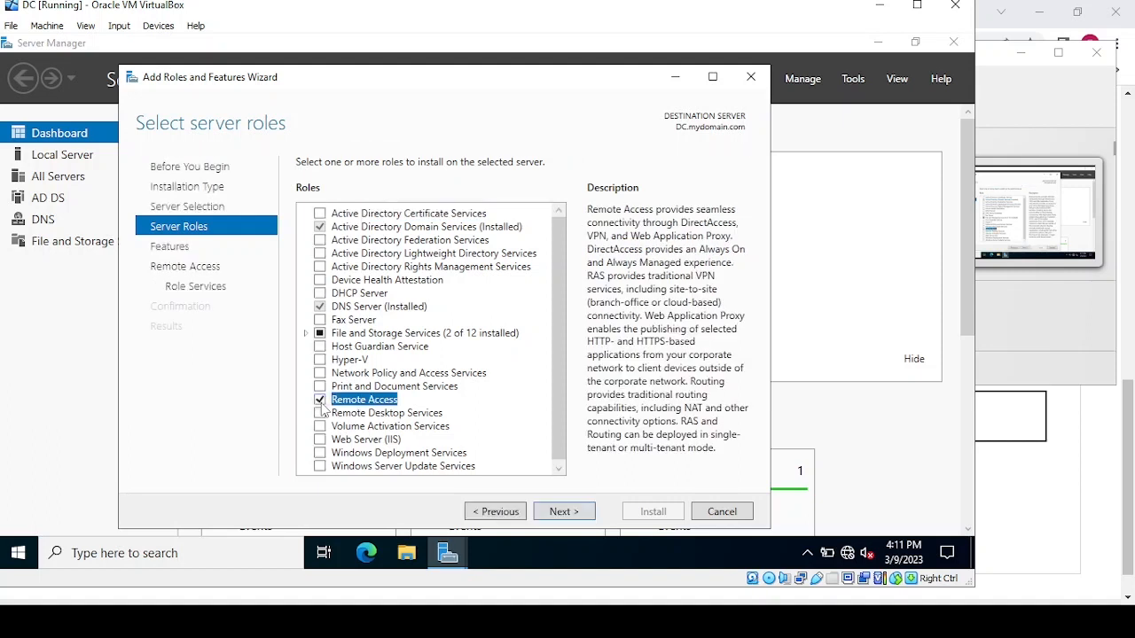
pyautogui.click(557, 512)
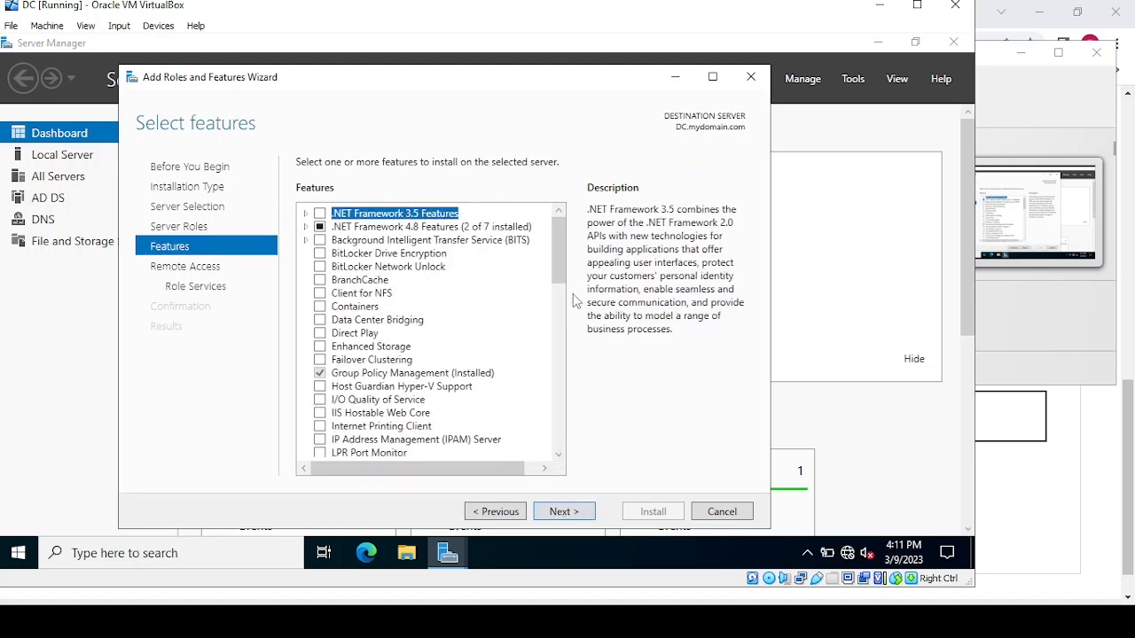
# - Add the Routing role service with its required IIS features, then install Remote Access
pyautogui.moveTo(564, 280)
pyautogui.mouseDown()
pyautogui.moveTo(567, 398)
pyautogui.moveTo(575, 277)
pyautogui.mouseUp()
pyautogui.click(592, 510)
pyautogui.click(591, 511)
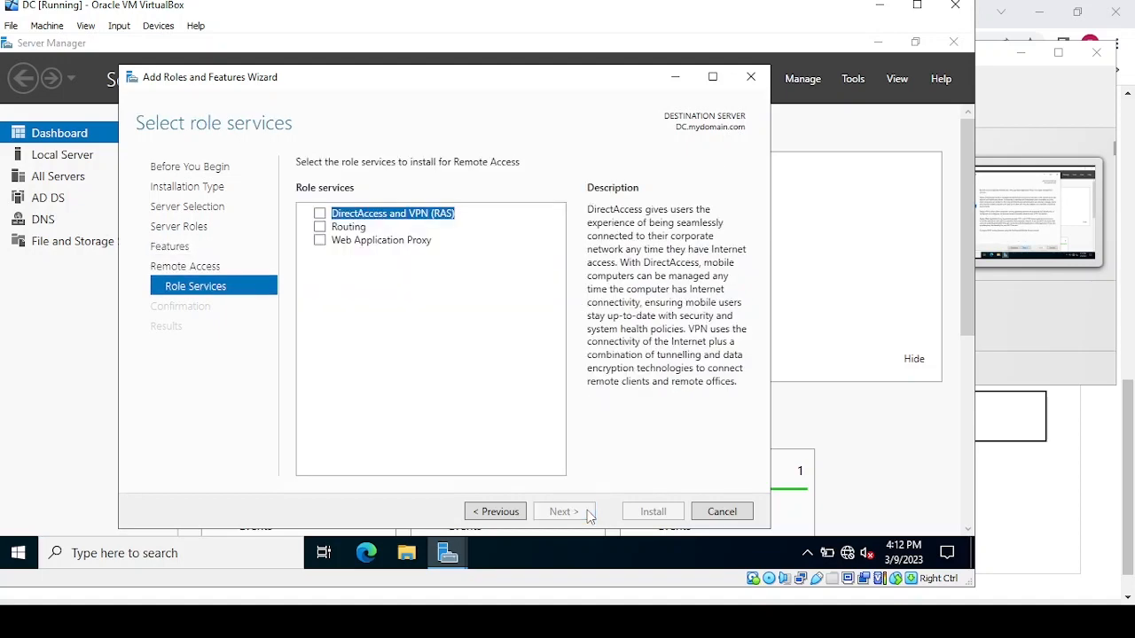
pyautogui.click(321, 229)
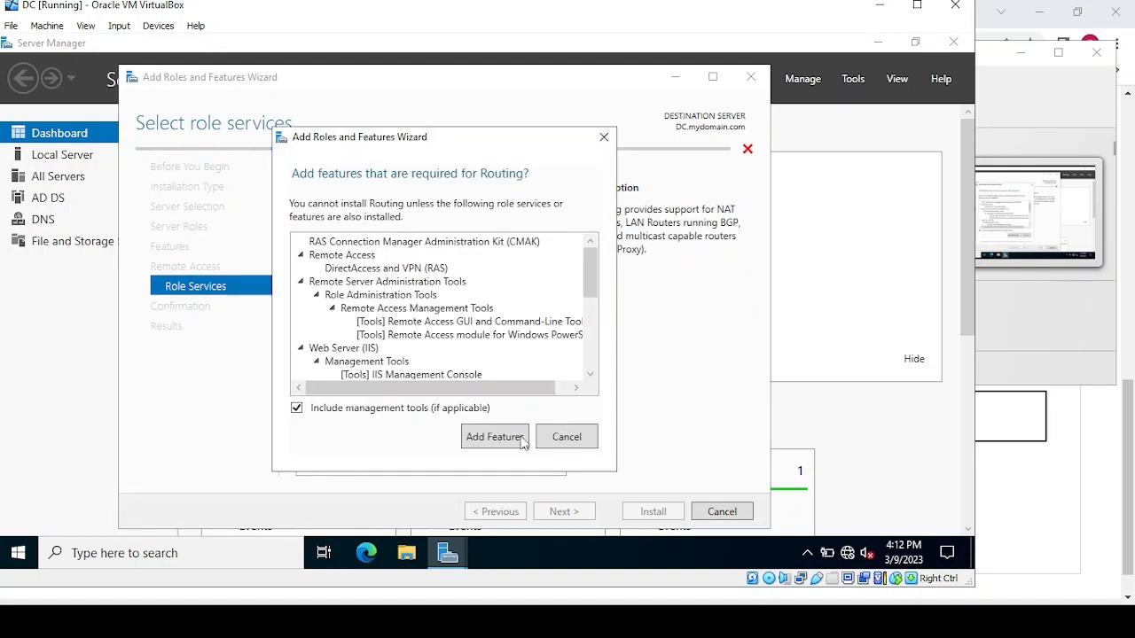
pyautogui.click(514, 444)
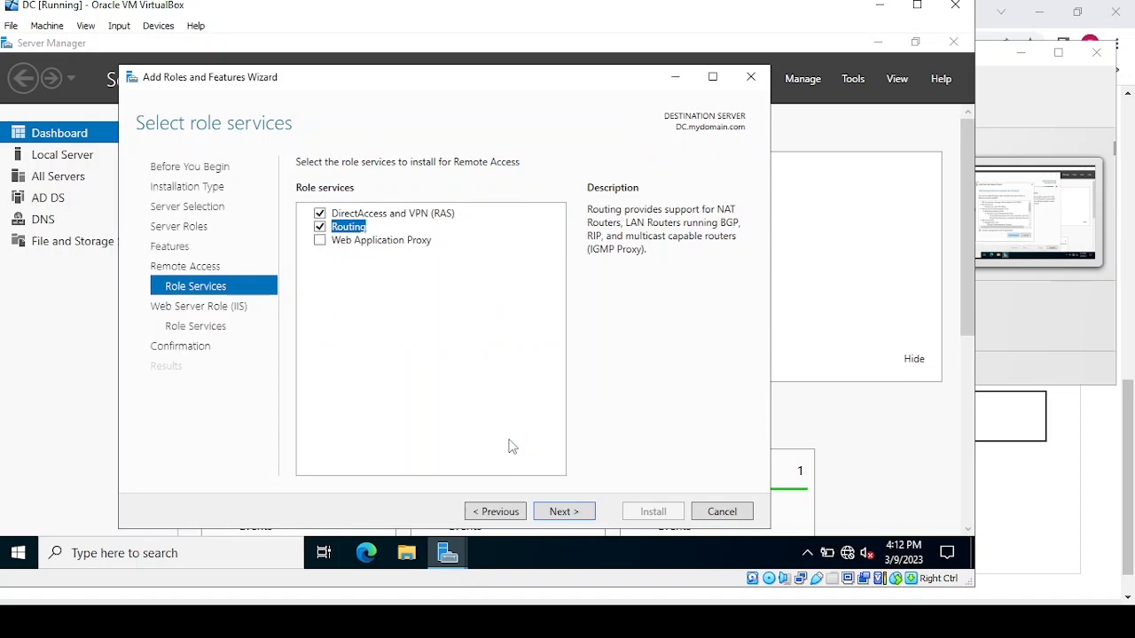
pyautogui.click(561, 512)
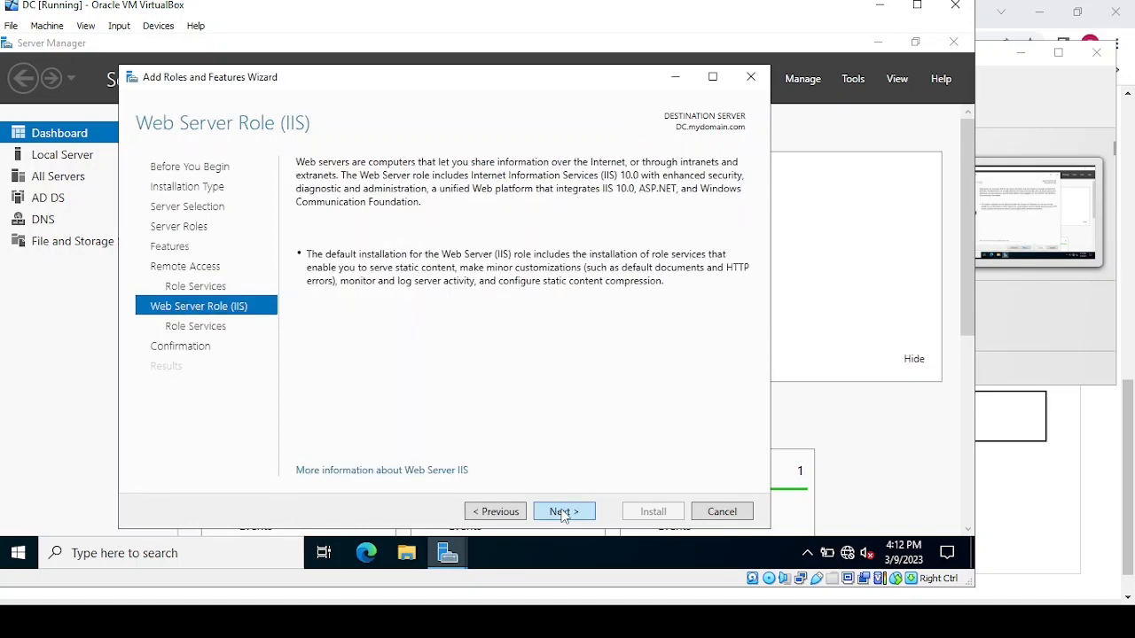
pyautogui.click(562, 512)
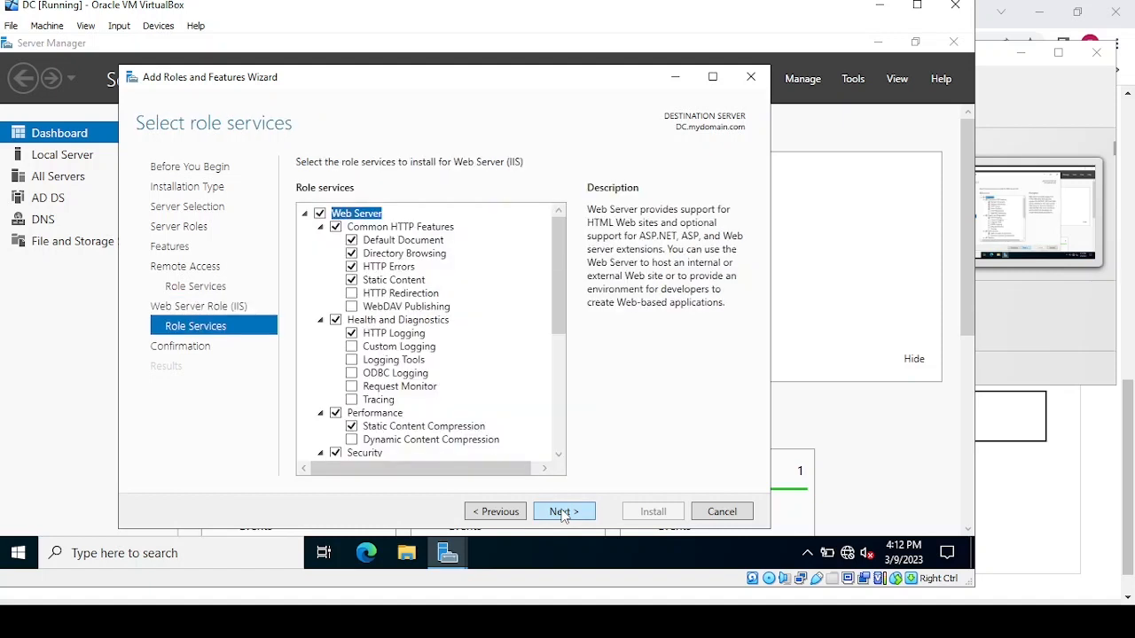
pyautogui.click(562, 512)
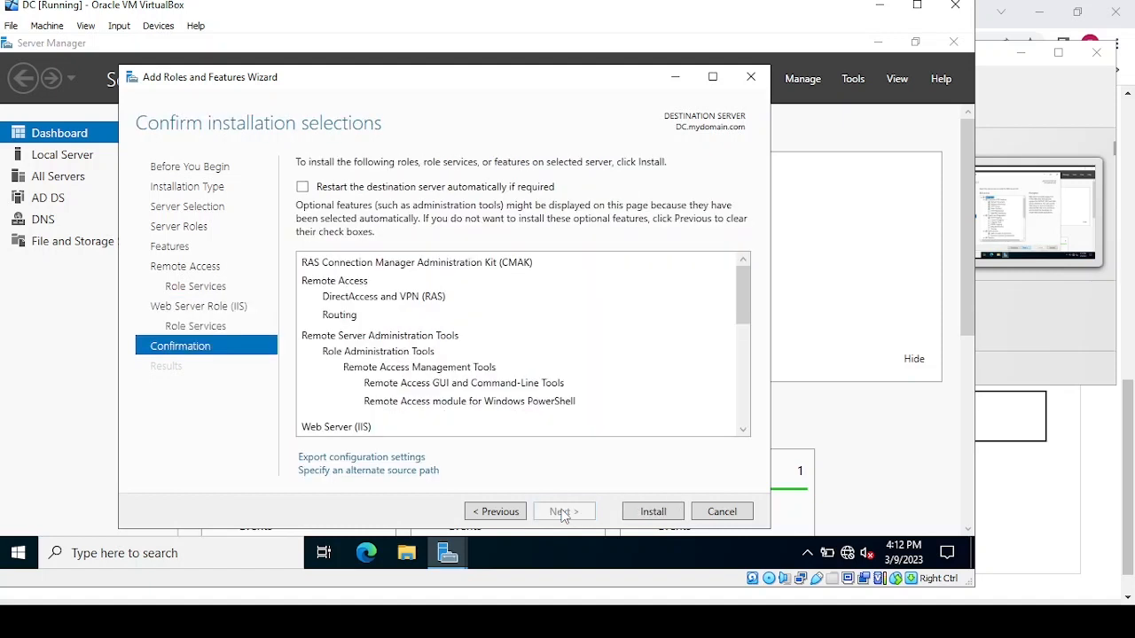
pyautogui.click(629, 514)
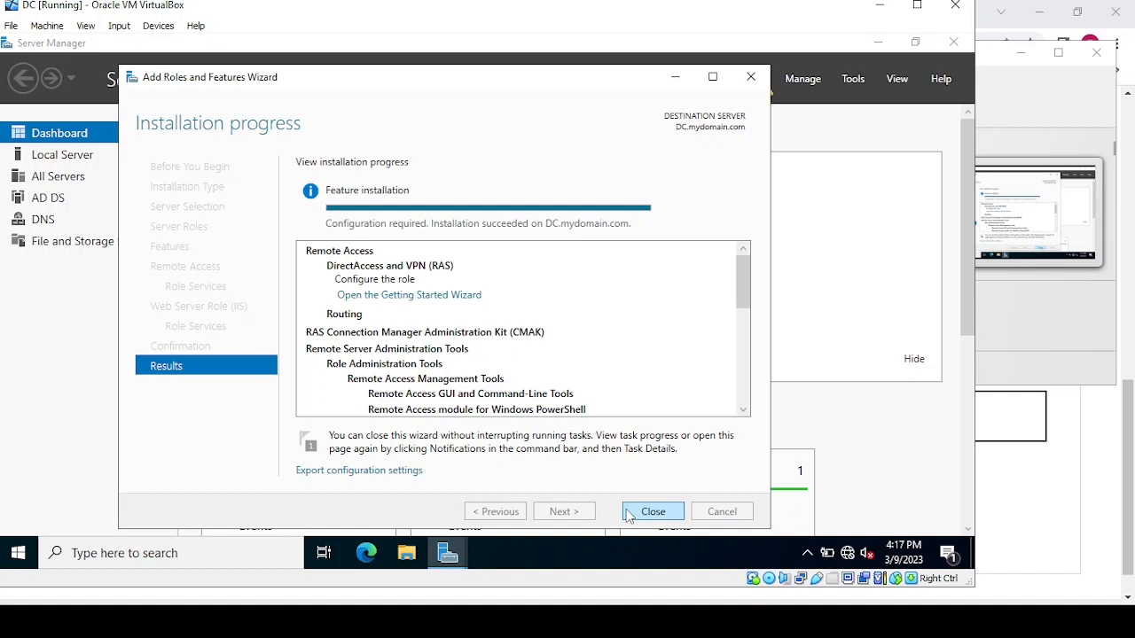
pyautogui.click(652, 511)
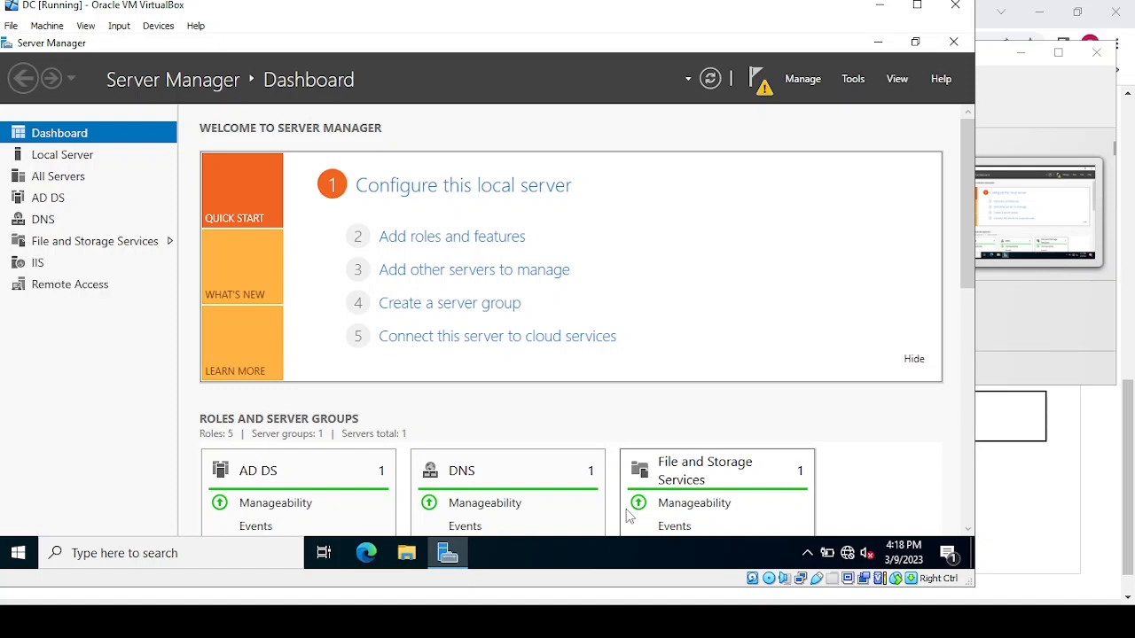
pyautogui.click(849, 79)
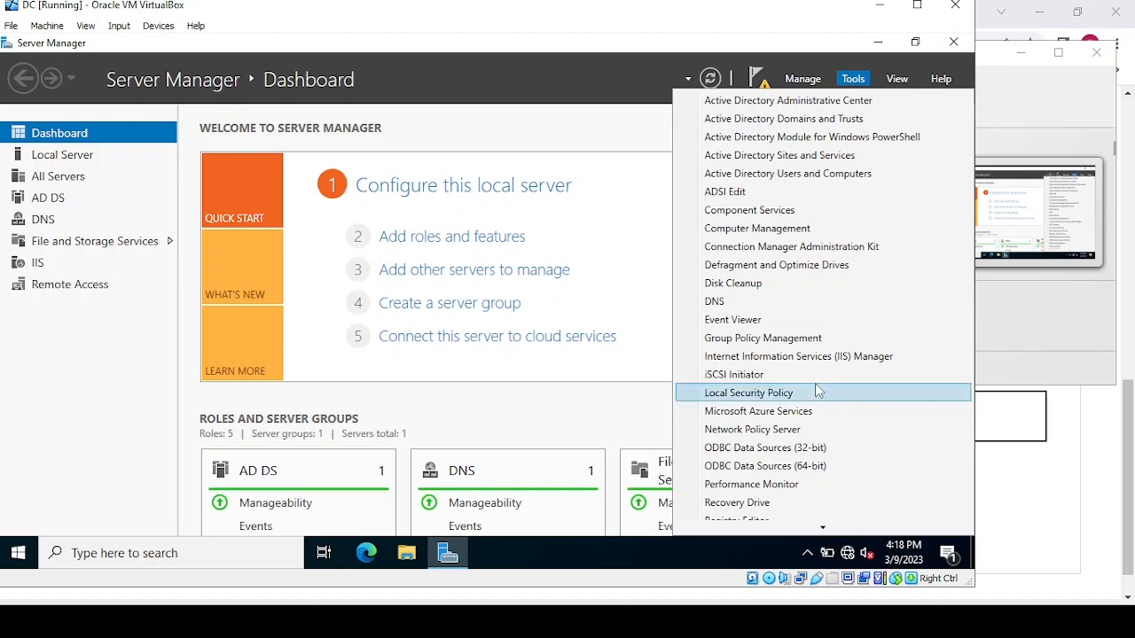
pyautogui.moveTo(811, 534)
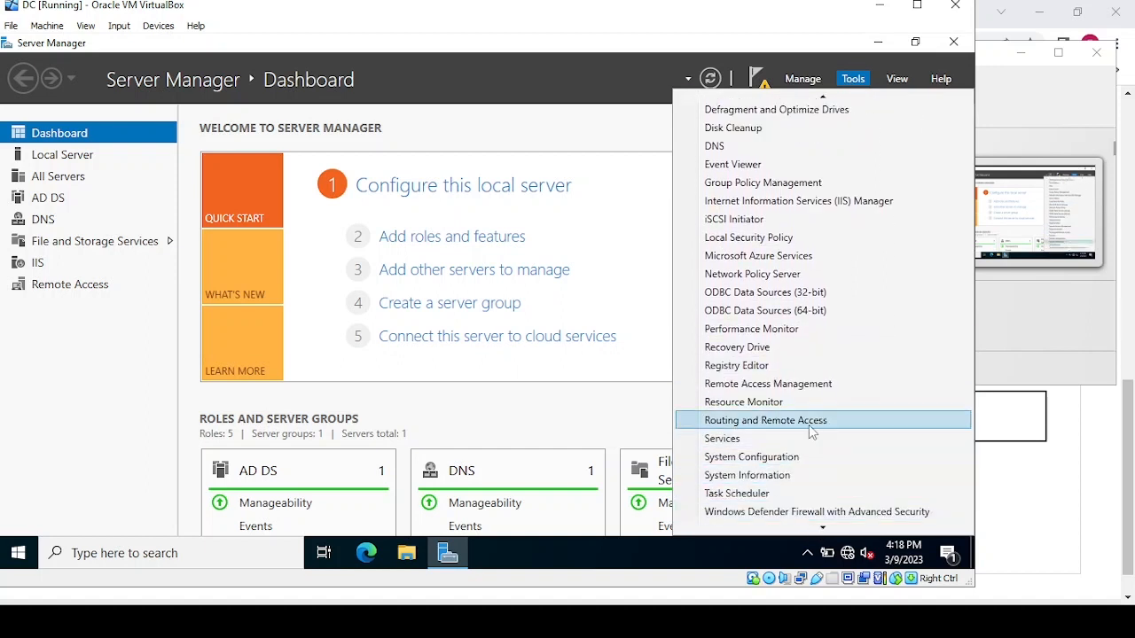
pyautogui.click(811, 422)
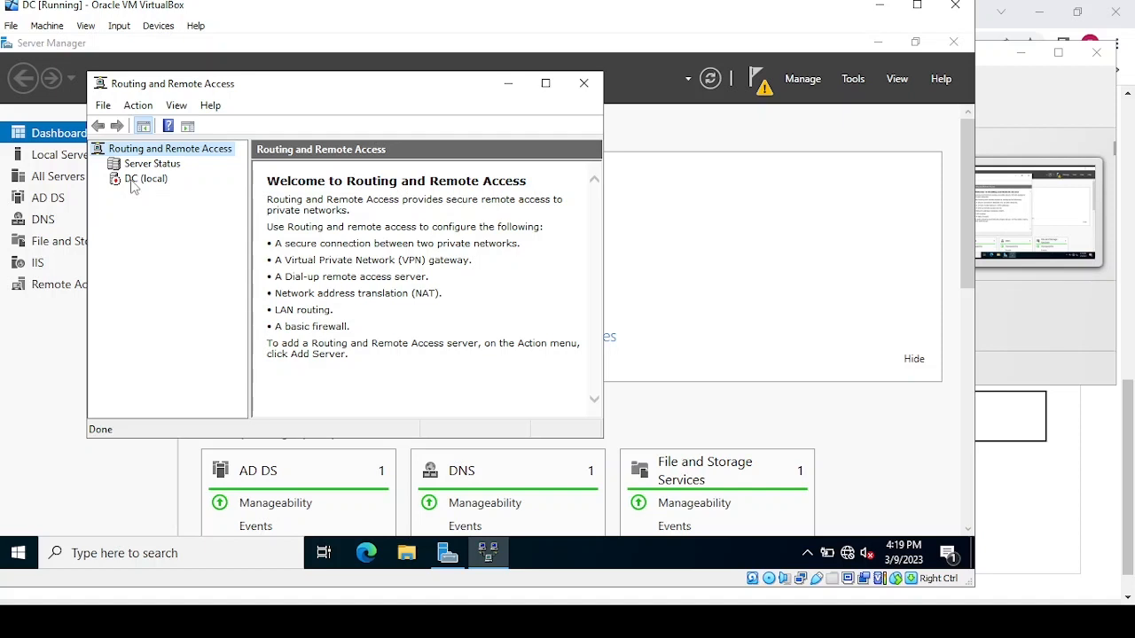
pyautogui.click(133, 180)
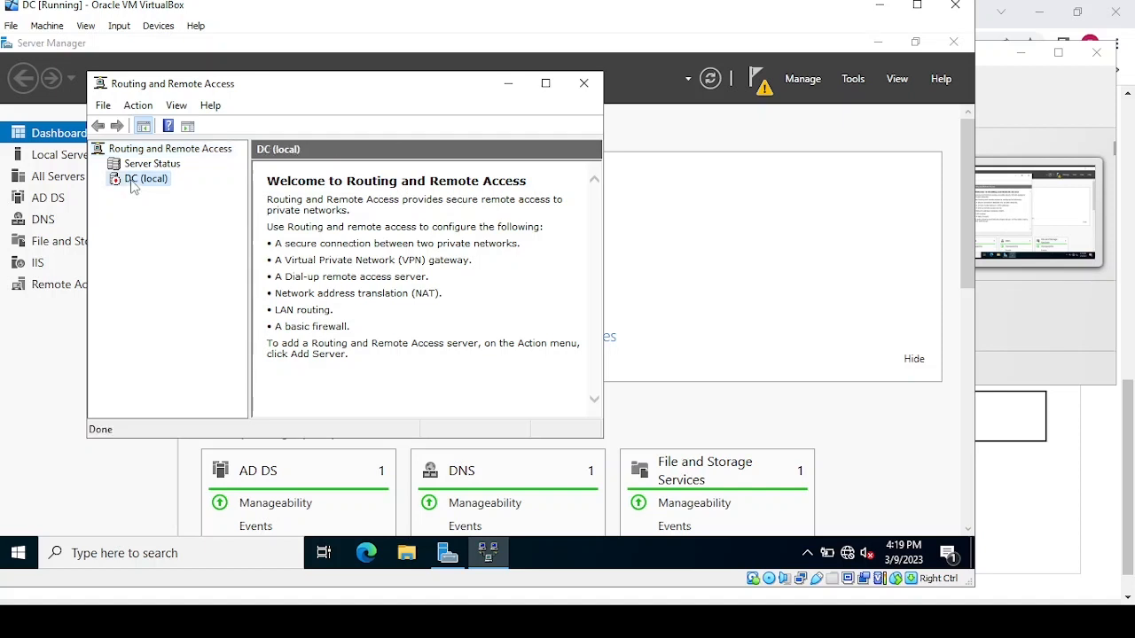
pyautogui.rightClick(133, 180)
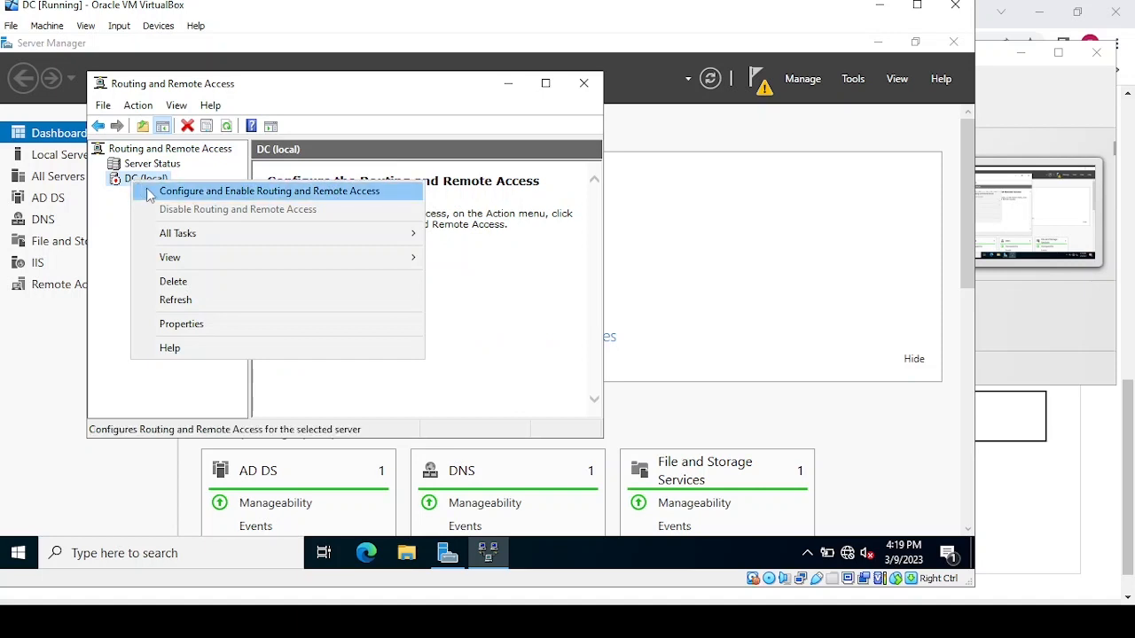
pyautogui.click(153, 193)
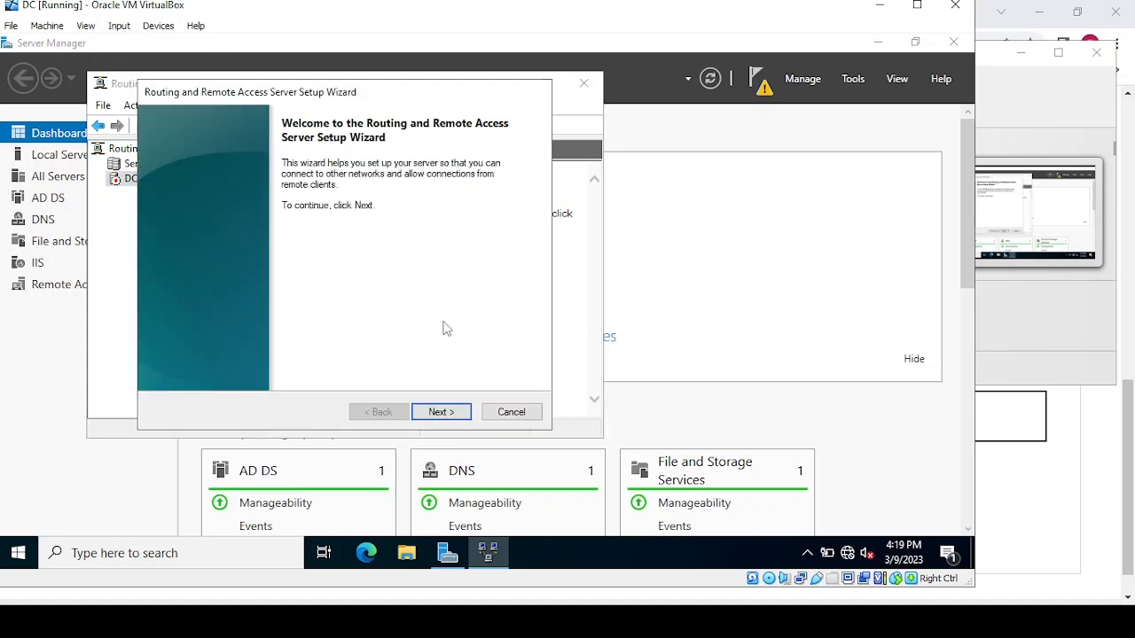
pyautogui.click(441, 413)
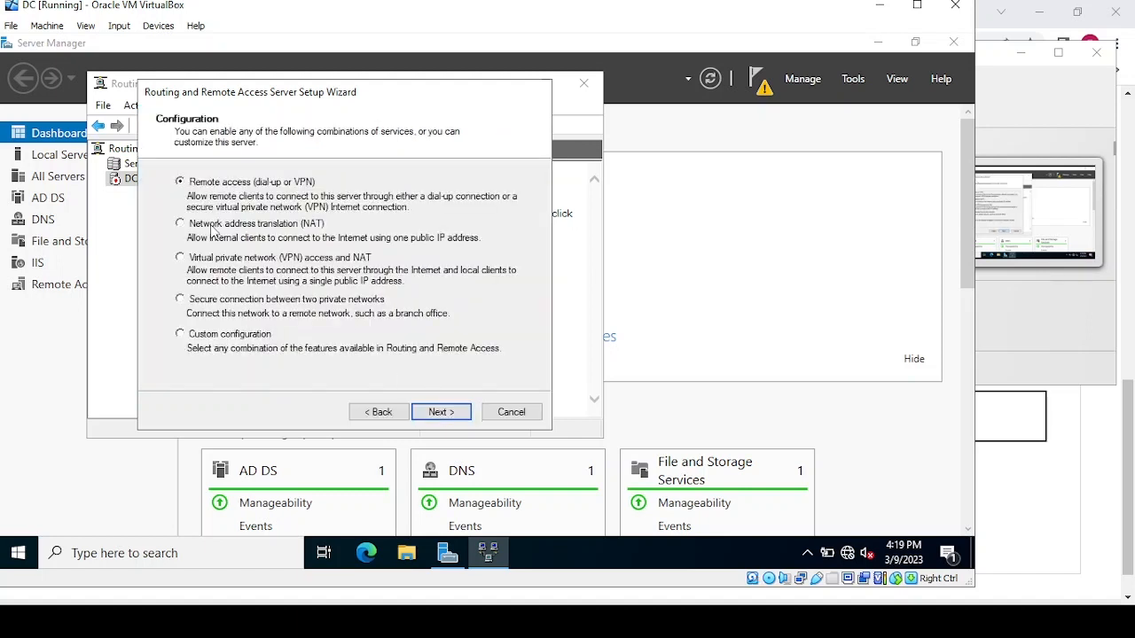
pyautogui.click(441, 413)
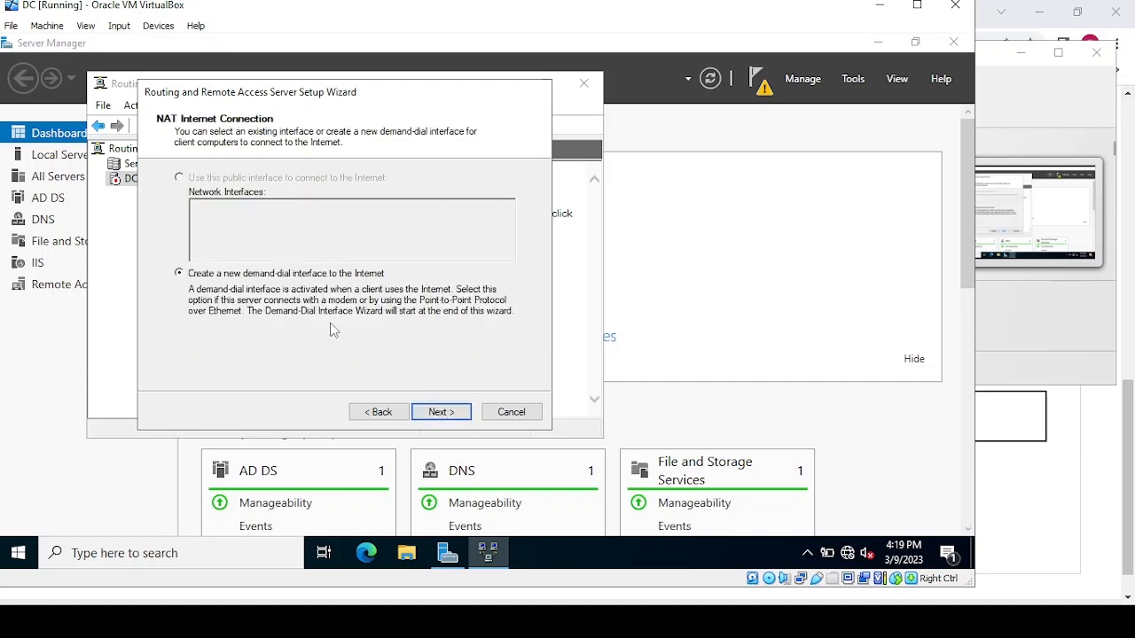
pyautogui.click(511, 412)
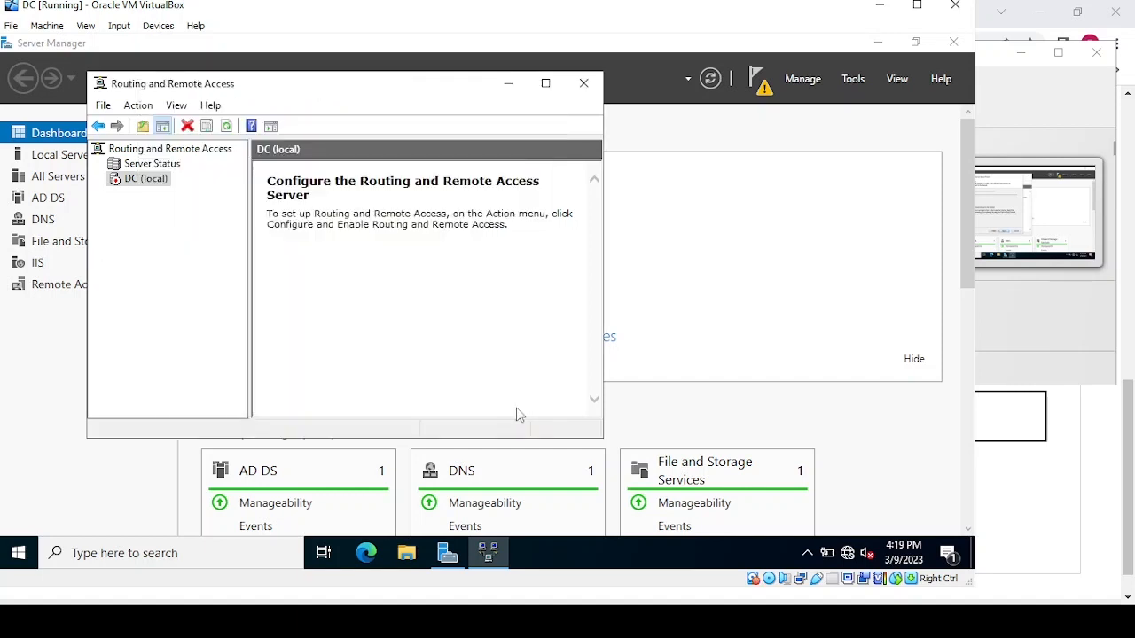
pyautogui.click(583, 81)
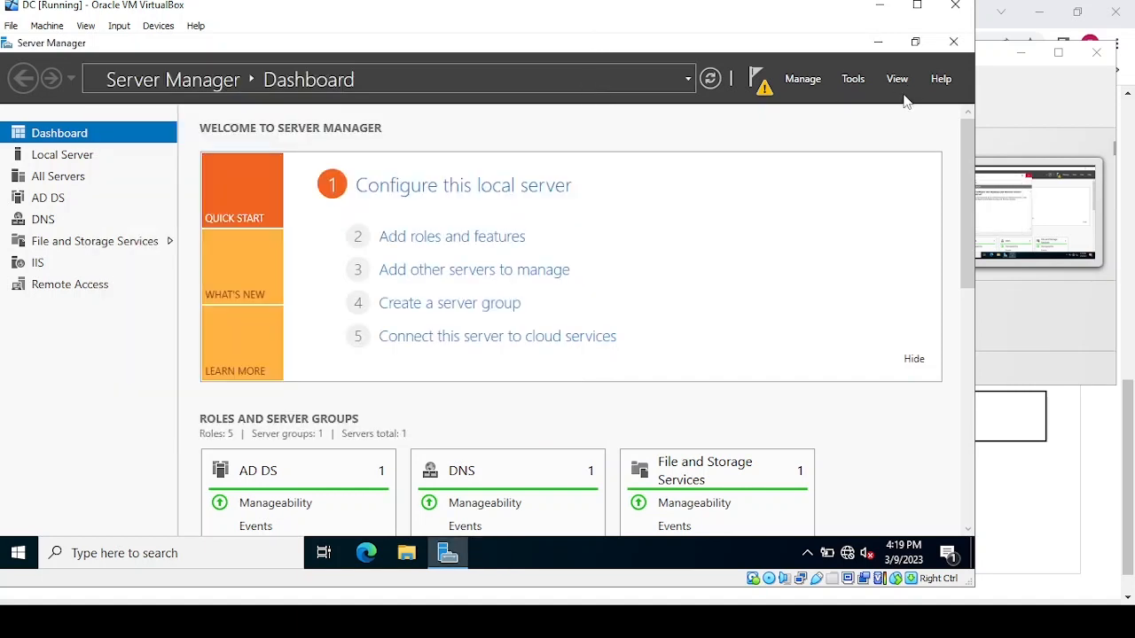
# - Reopen Routing and Remote Access and start Configure and Enable Routing on DC (local)
pyautogui.click(850, 79)
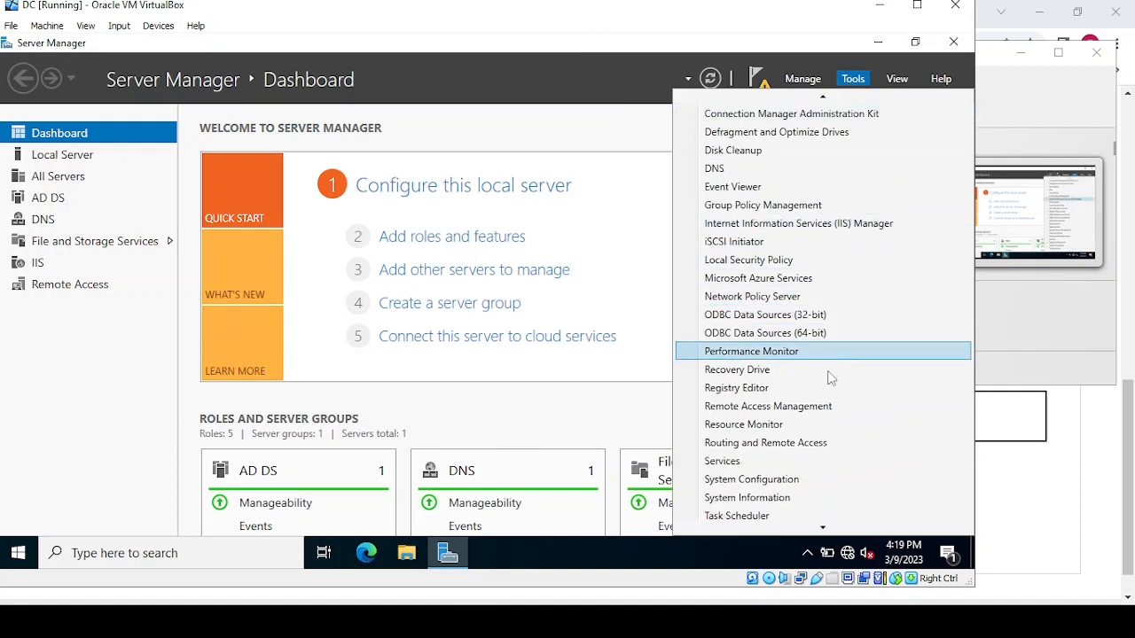
pyautogui.click(819, 442)
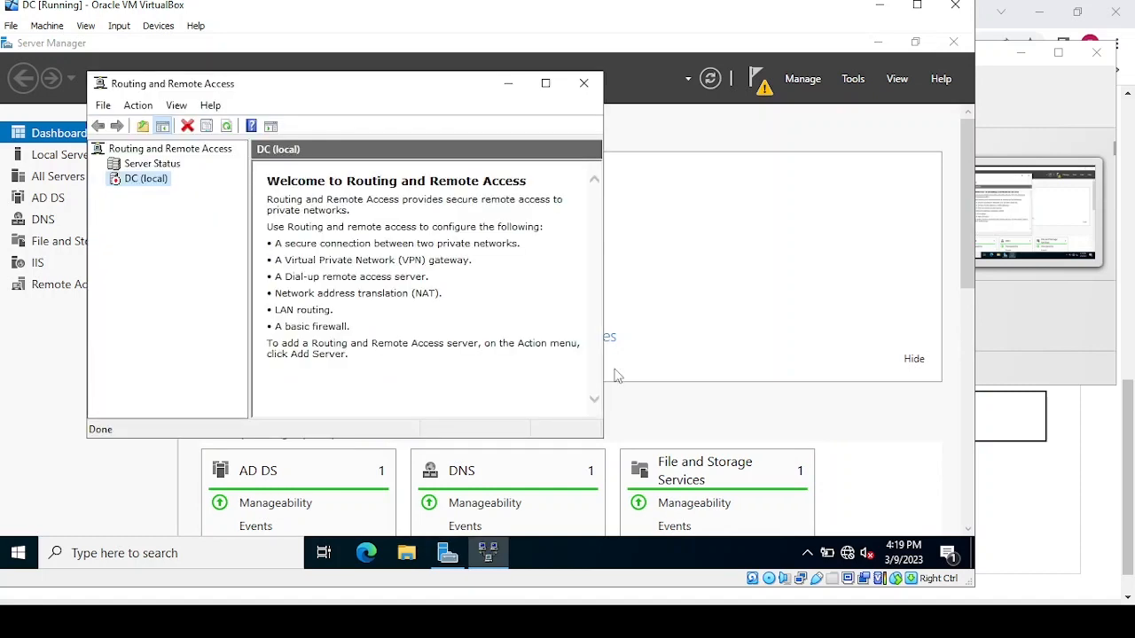
pyautogui.rightClick(145, 183)
pyautogui.click(161, 192)
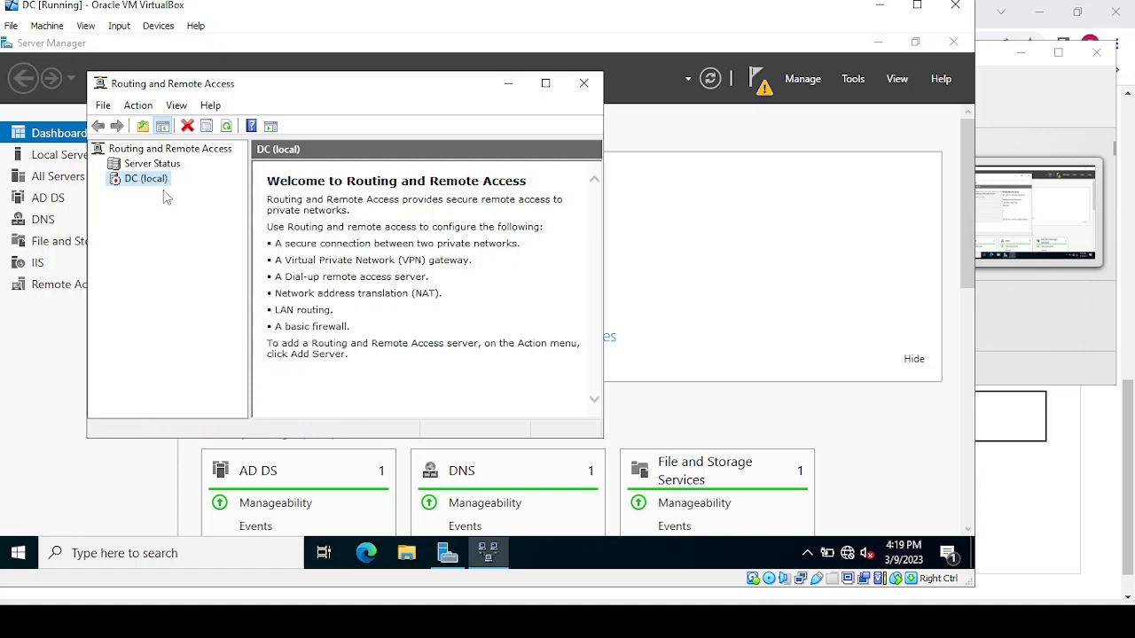
# - Configure NAT using the INTERNET interface, finish the wizard, then close the console
pyautogui.click(441, 412)
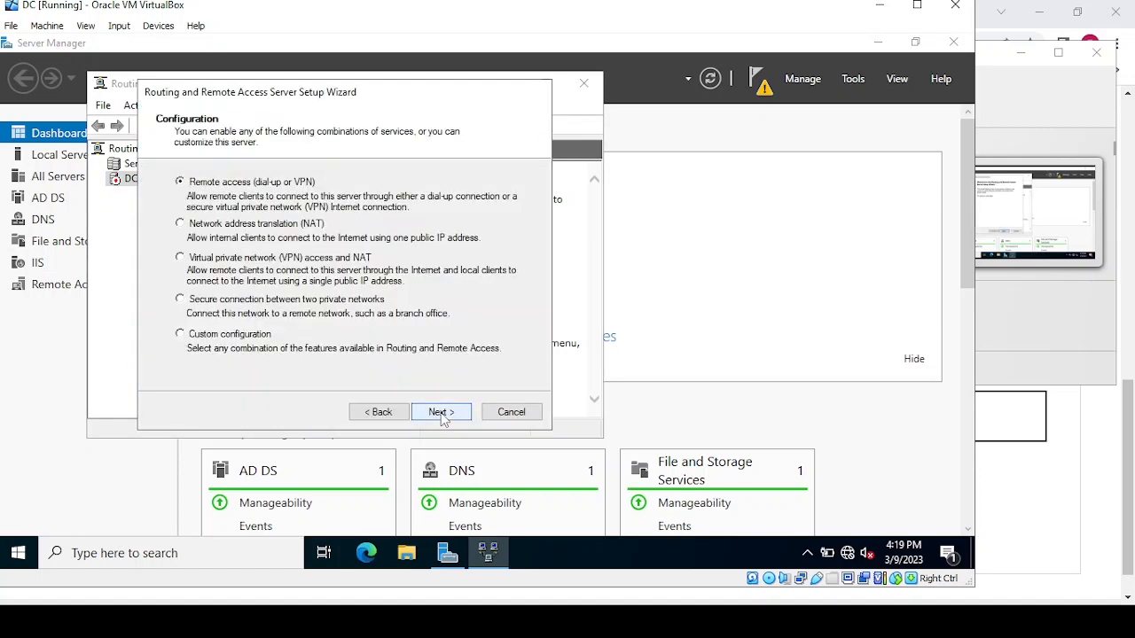
pyautogui.click(181, 225)
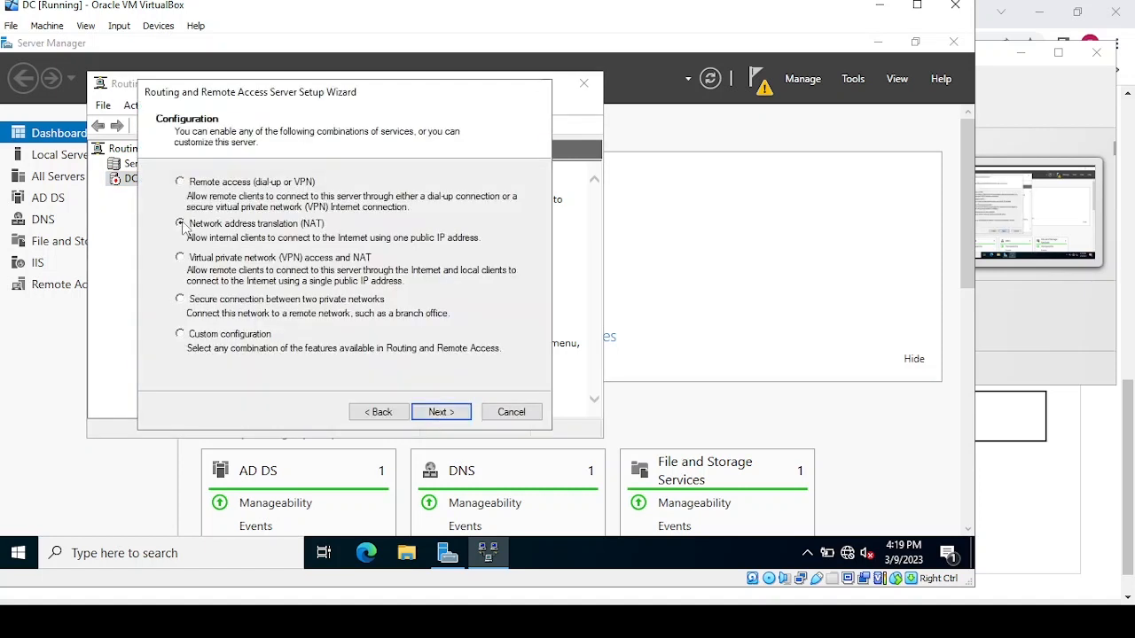
pyautogui.click(439, 414)
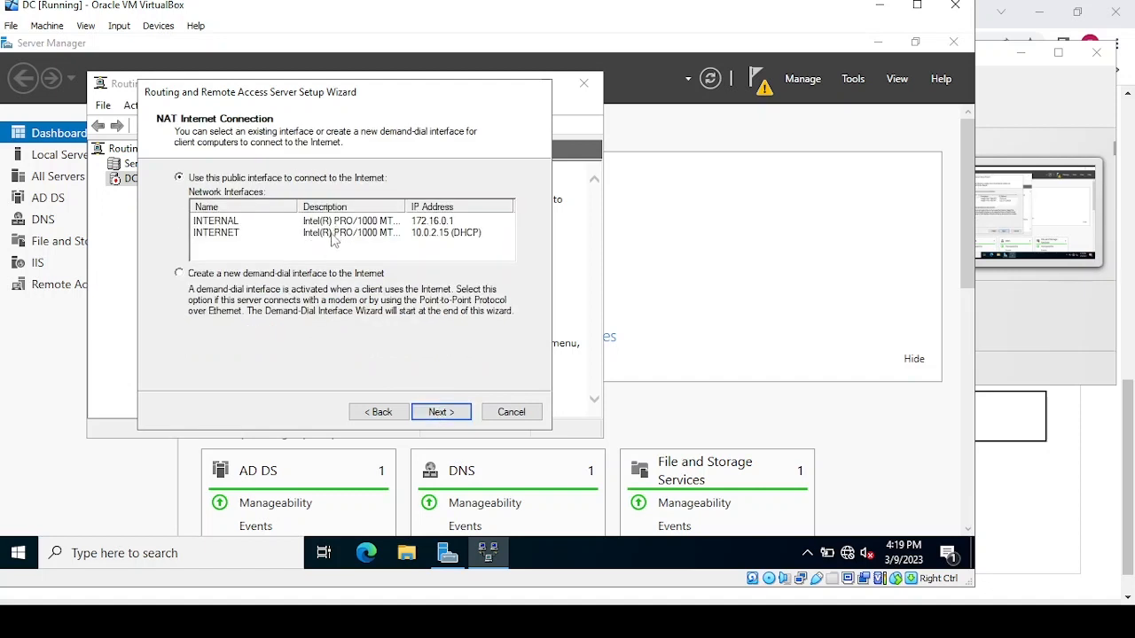
pyautogui.click(241, 232)
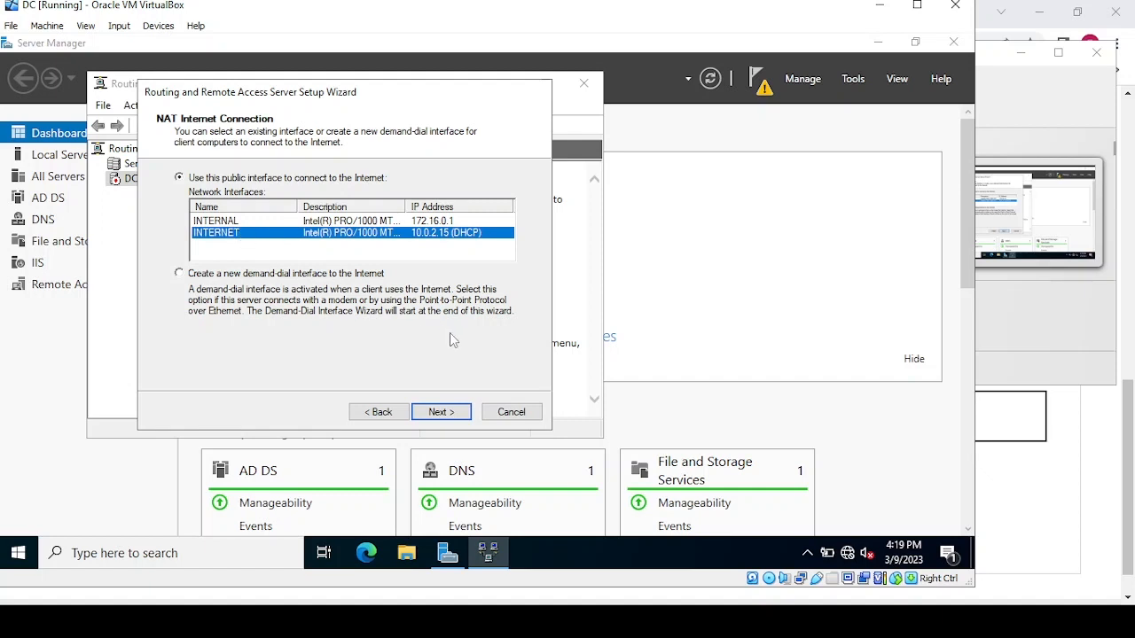
pyautogui.click(441, 412)
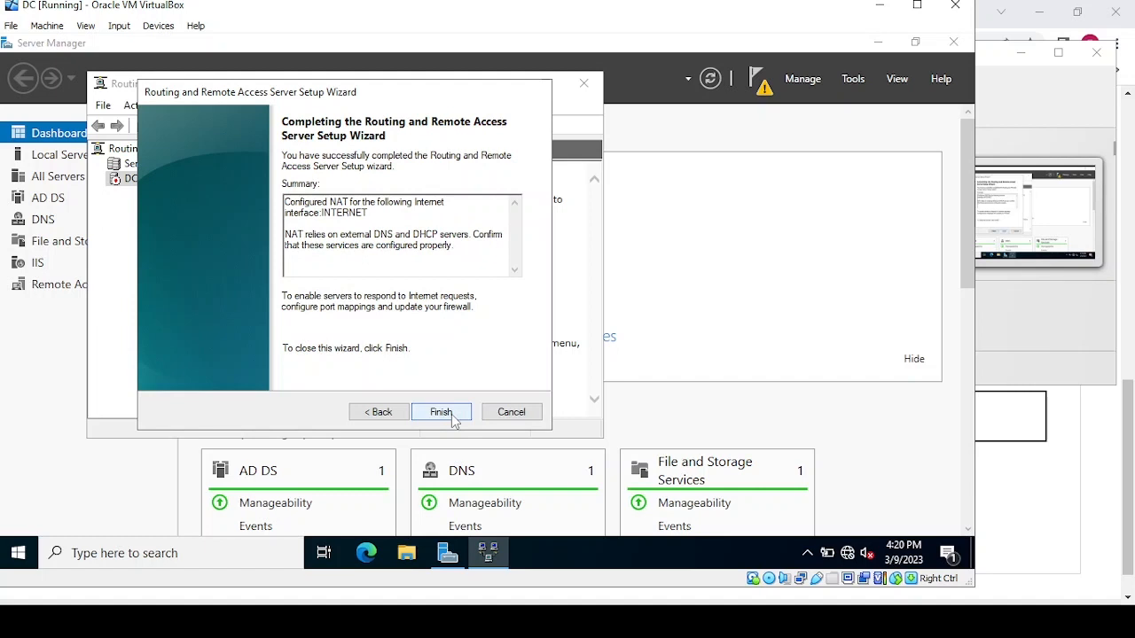
pyautogui.click(452, 413)
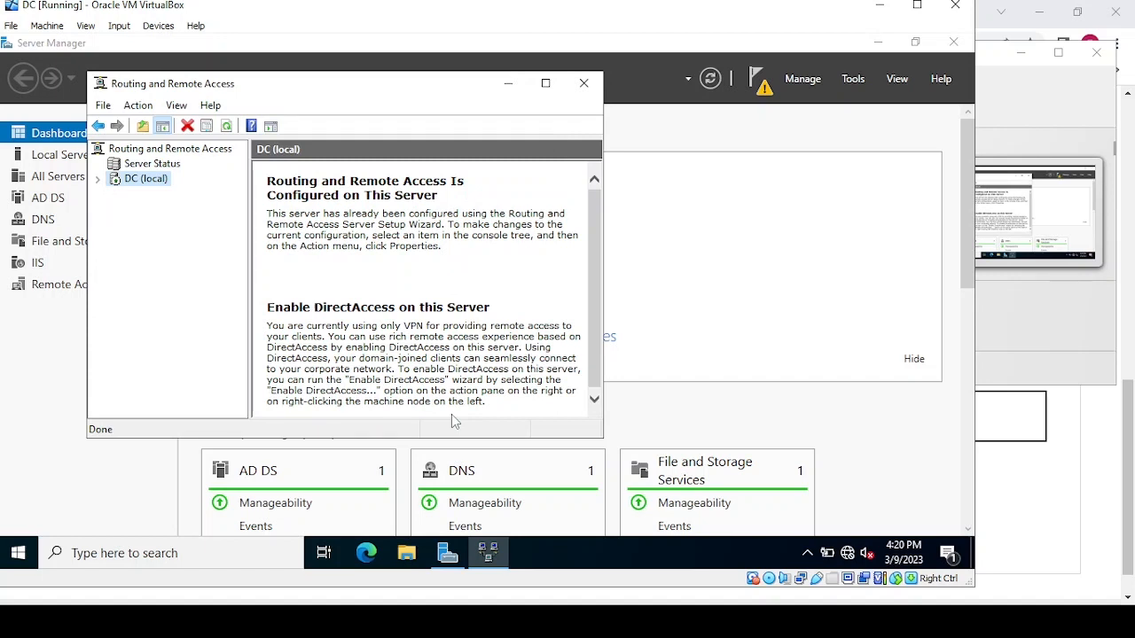
pyautogui.click(97, 180)
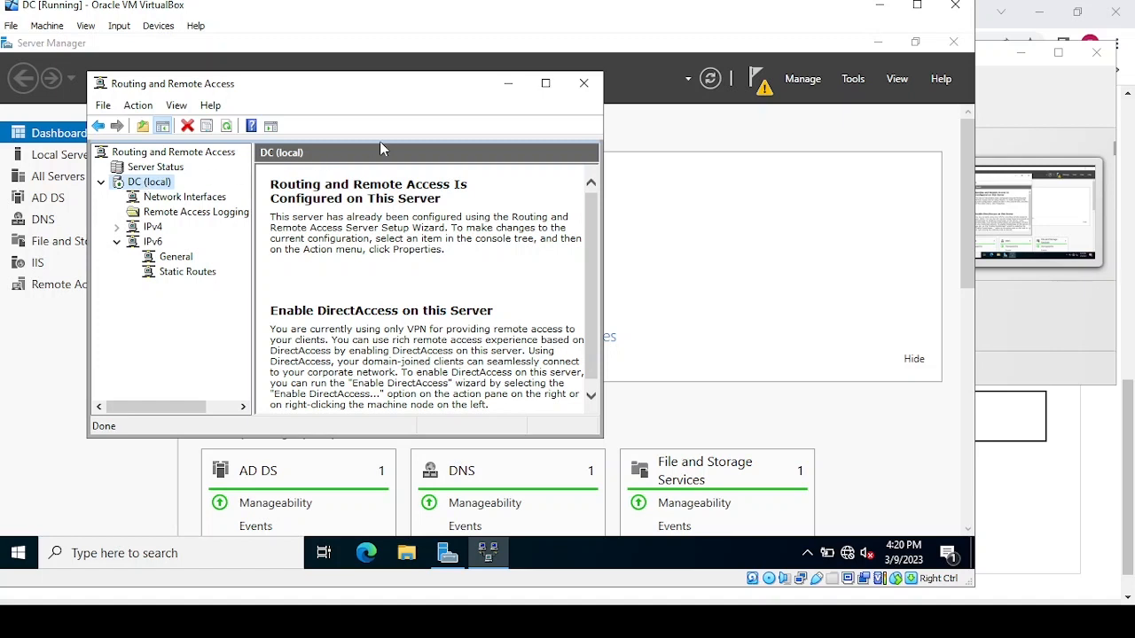
pyautogui.click(583, 84)
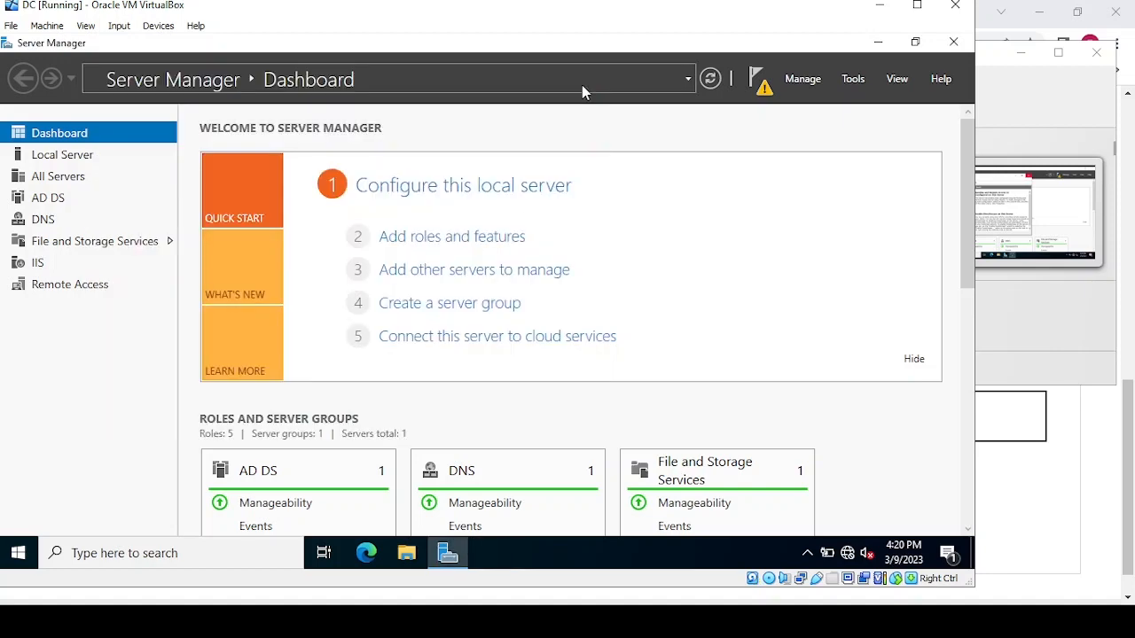
# - Add the DHCP Server role and its required tools on DC.mydomain.com and install it
pyautogui.click(475, 237)
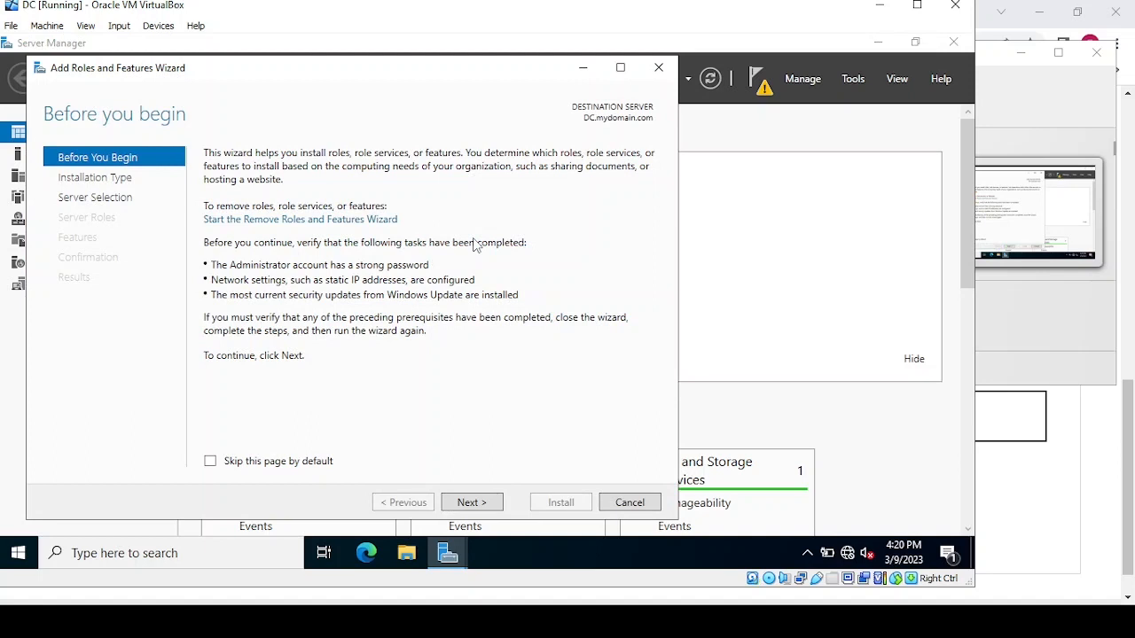
pyautogui.click(485, 503)
pyautogui.click(485, 502)
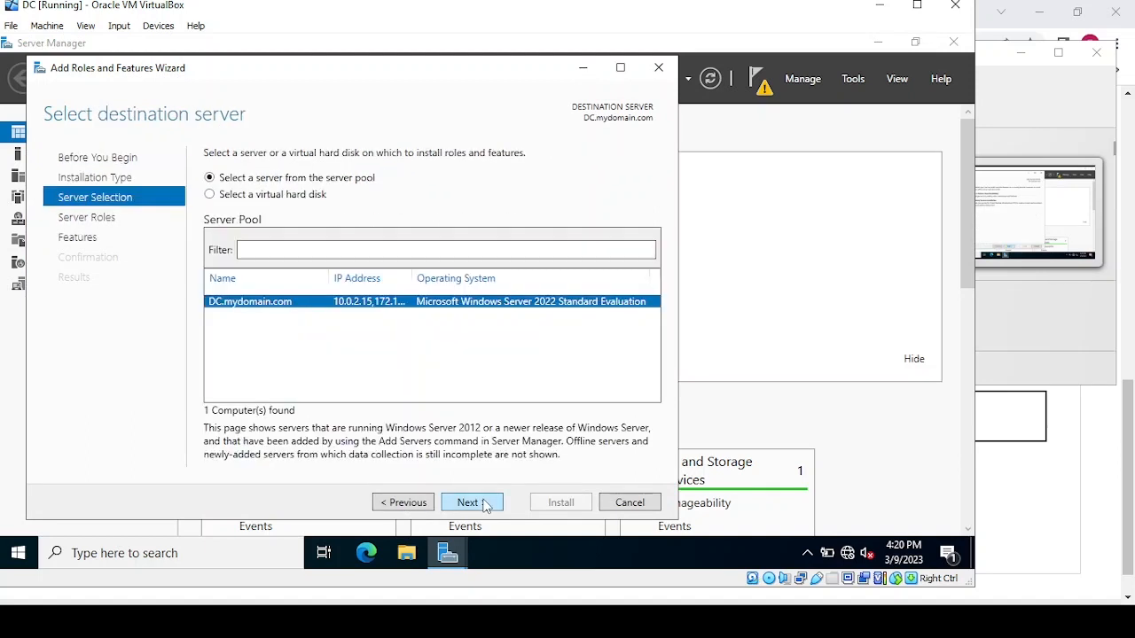
pyautogui.click(485, 502)
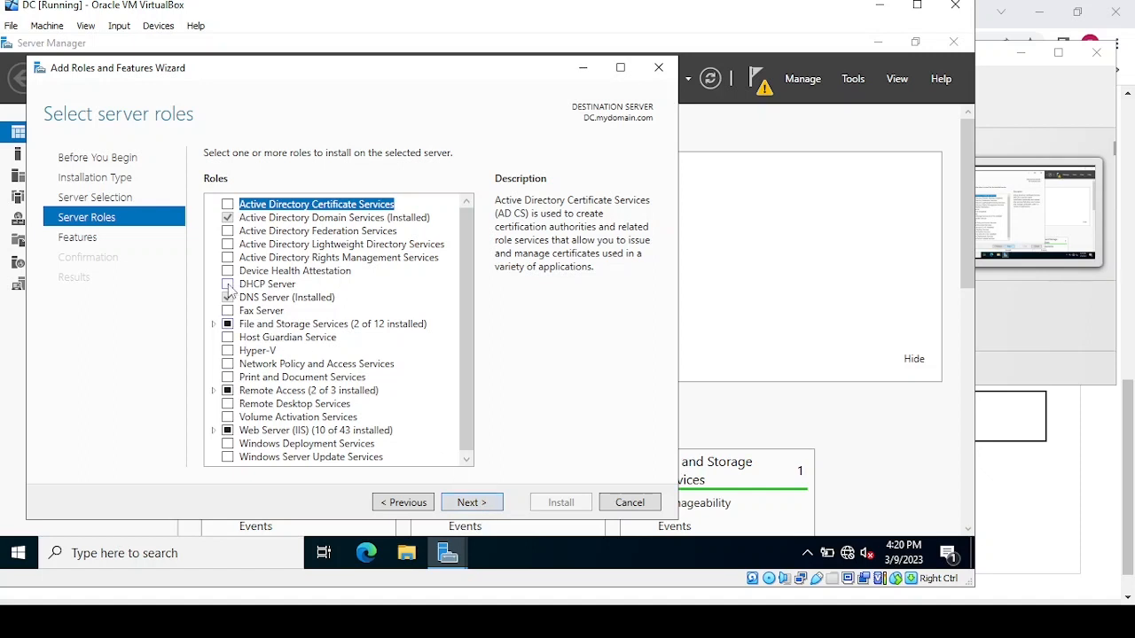
pyautogui.click(228, 285)
pyautogui.click(413, 432)
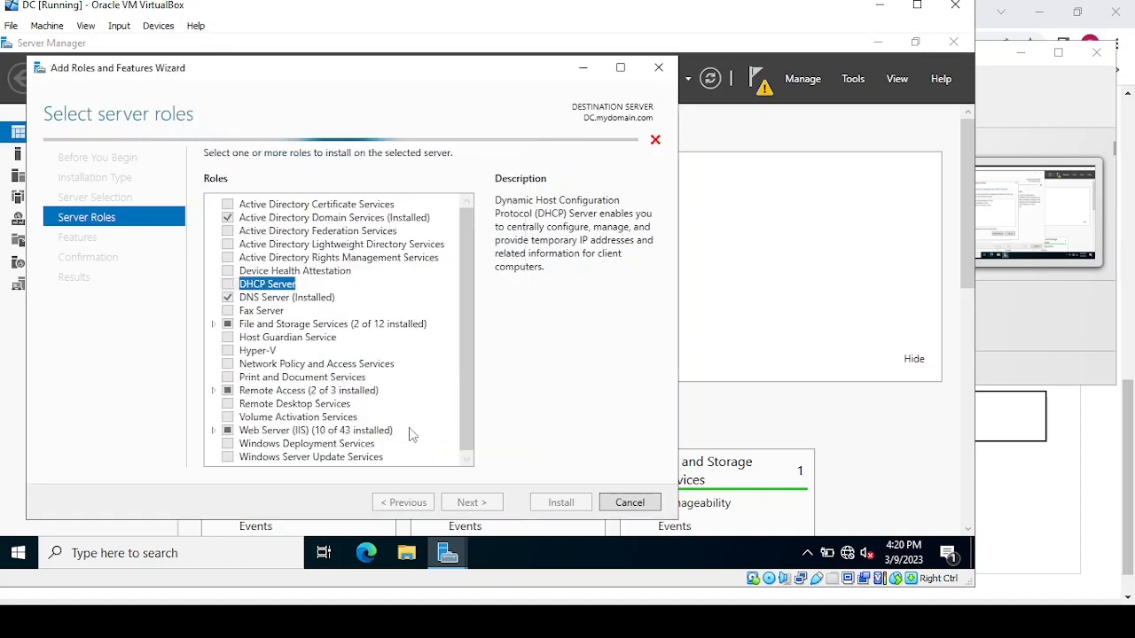
pyautogui.click(486, 502)
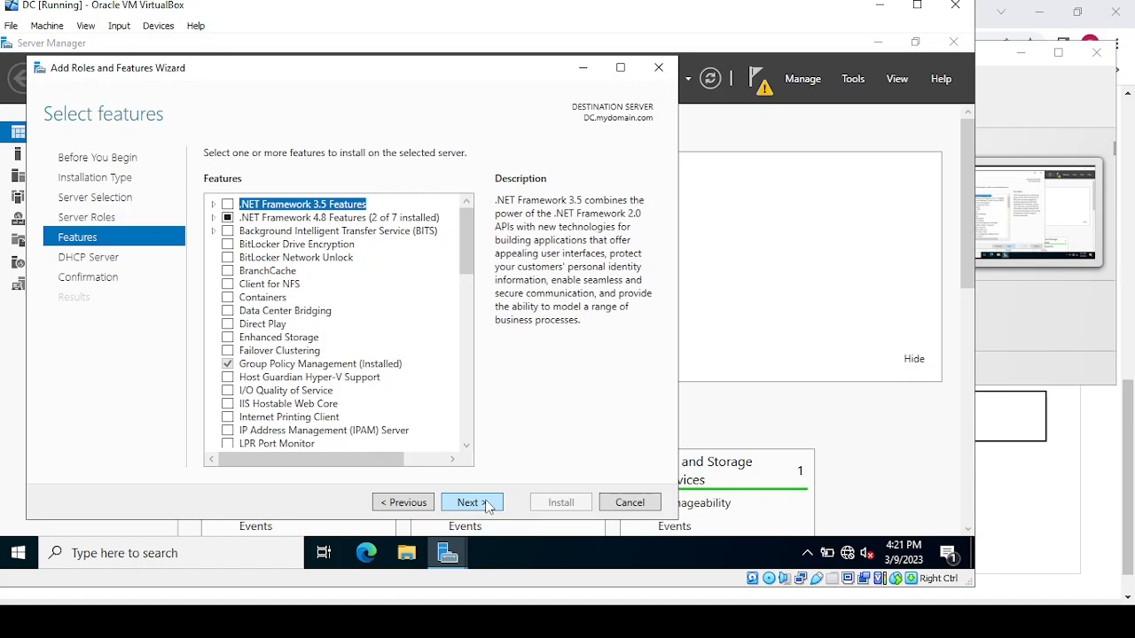
pyautogui.click(470, 502)
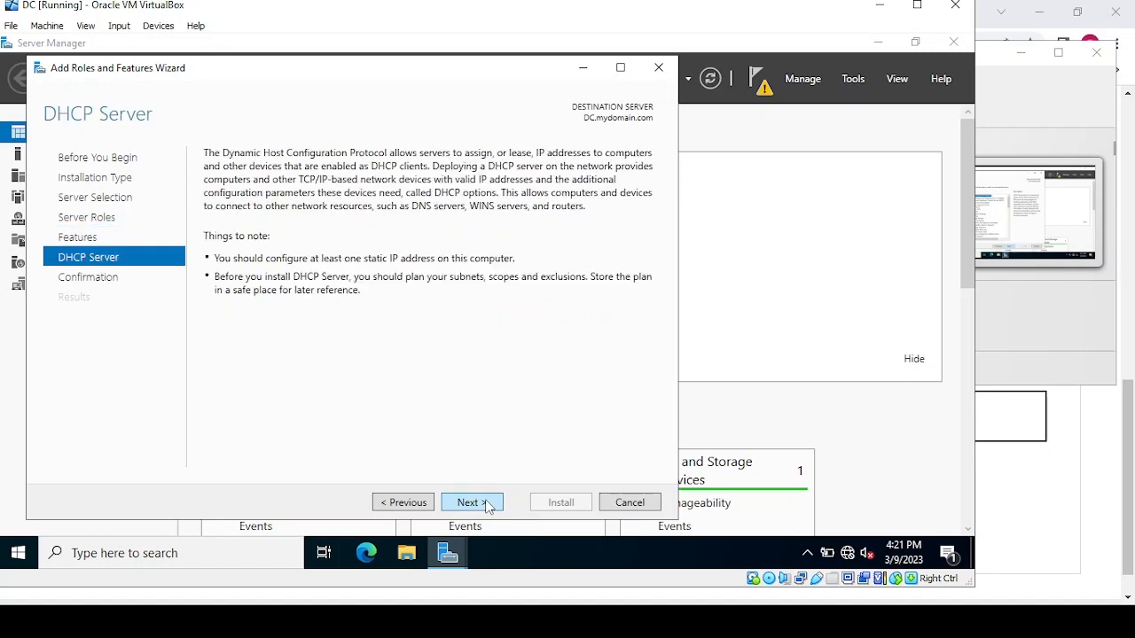
pyautogui.click(470, 502)
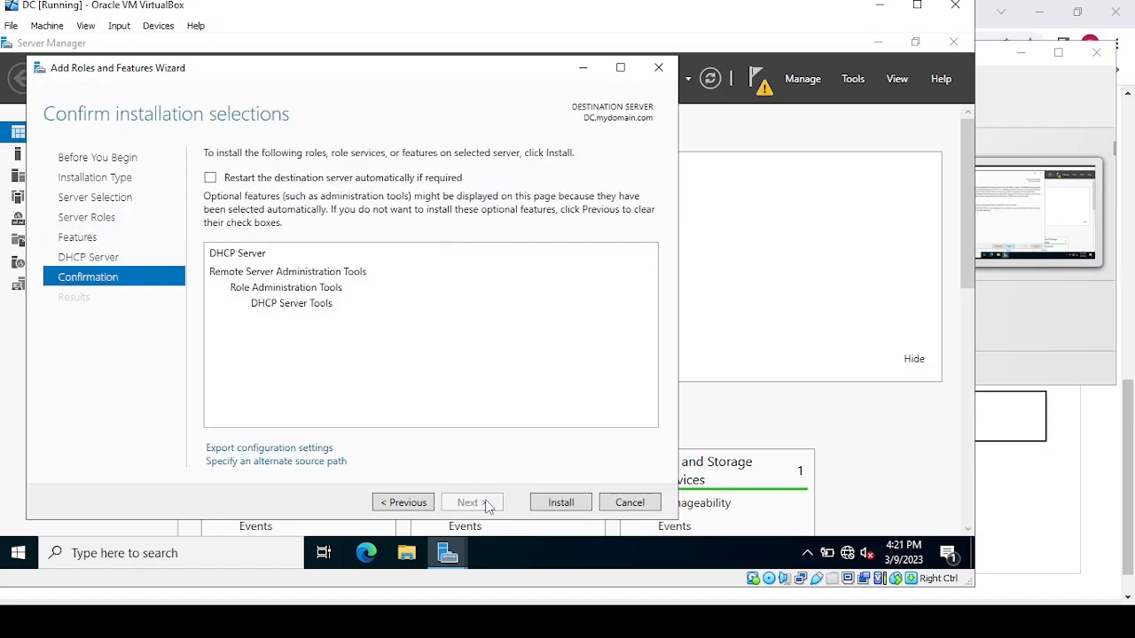
pyautogui.click(562, 504)
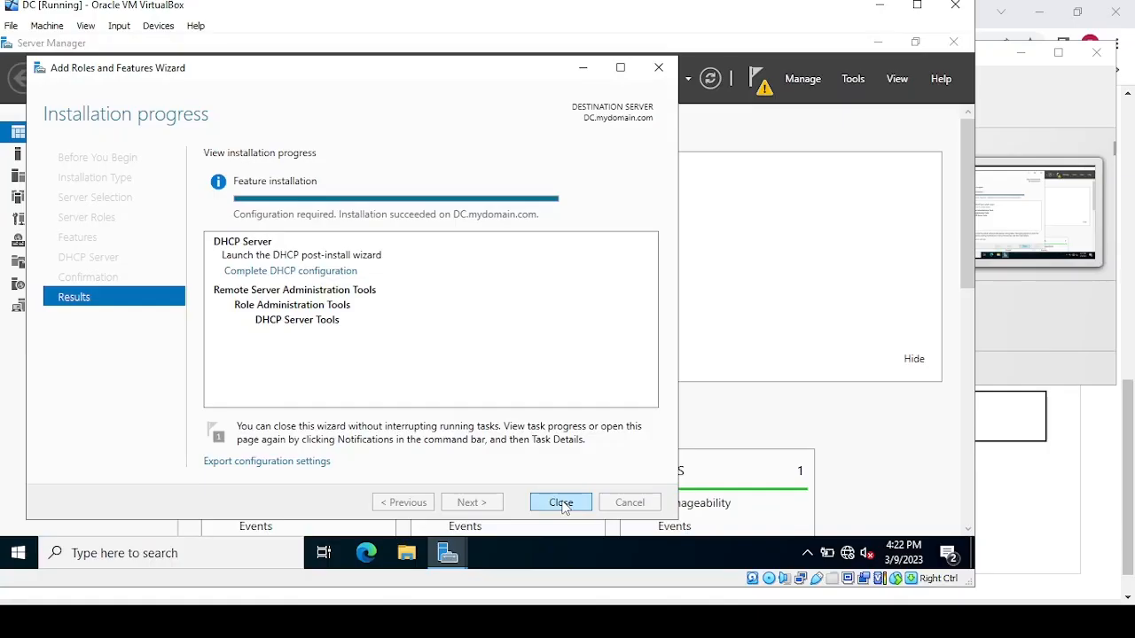
pyautogui.click(561, 503)
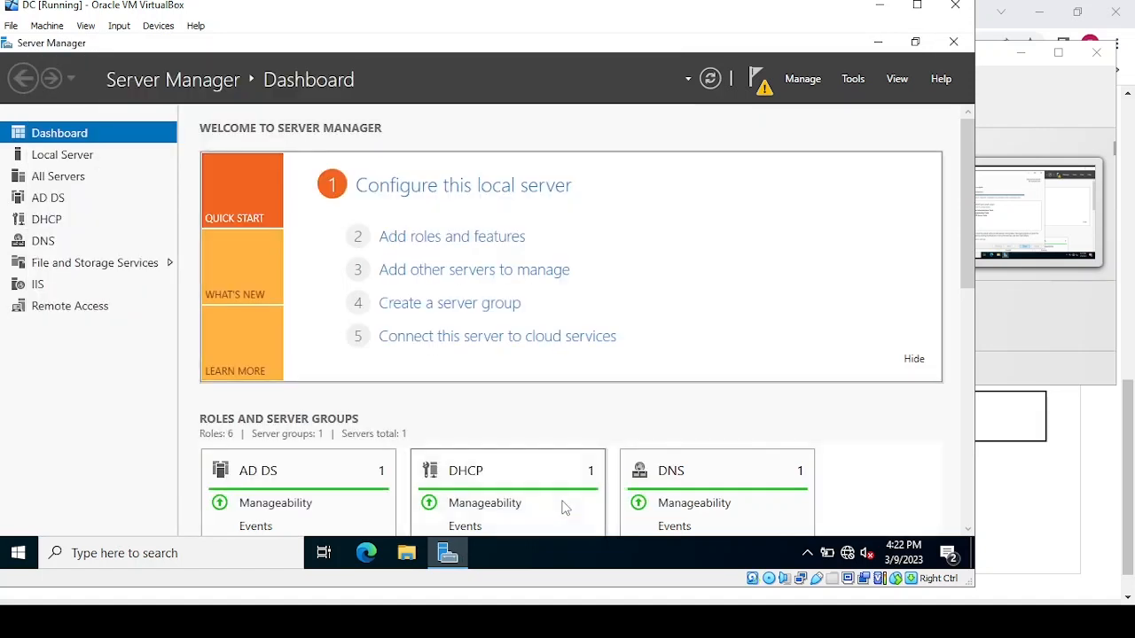
# - Launch the DHCP console from Tools and widen its window and tree pane
pyautogui.click(852, 81)
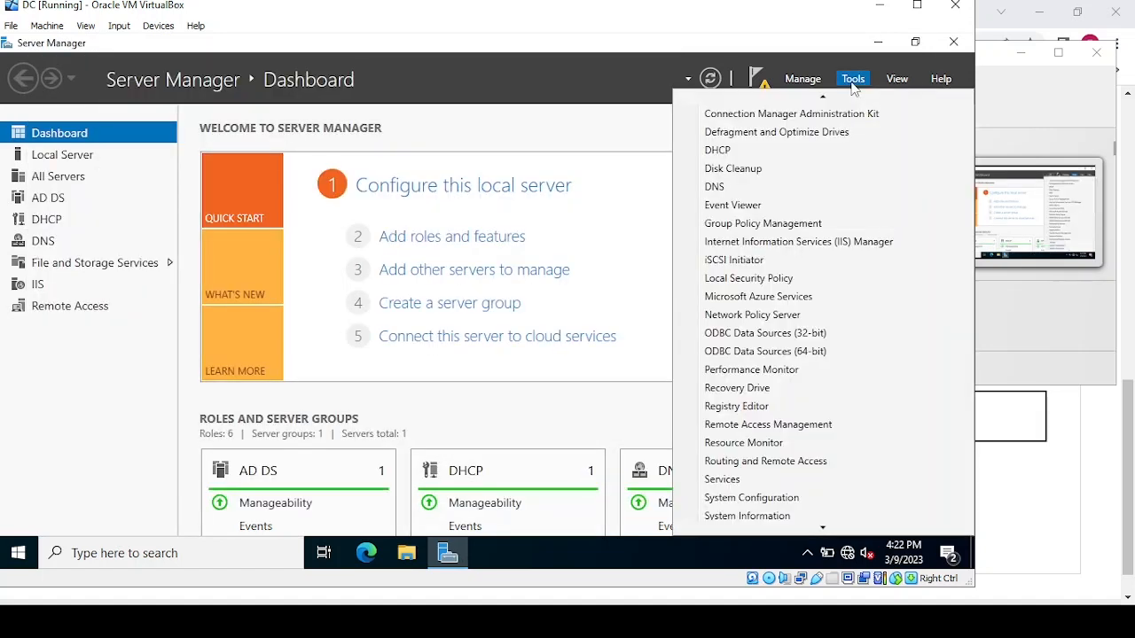
pyautogui.scroll(1, 789, 152)
pyautogui.click(753, 169)
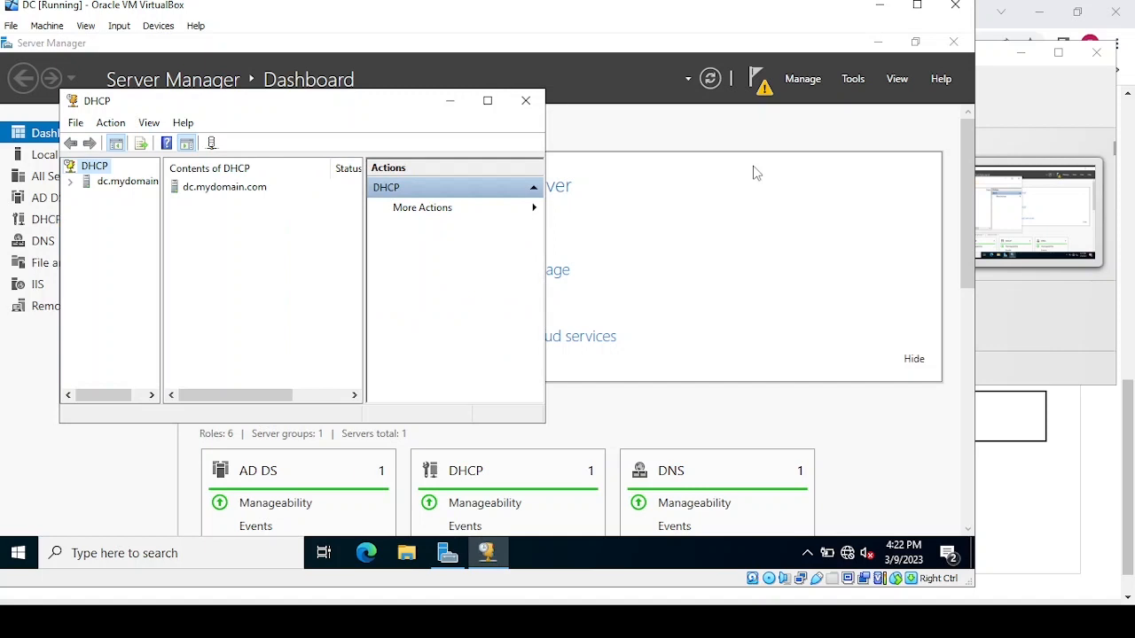
pyautogui.moveTo(398, 111); pyautogui.dragTo(471, 120)
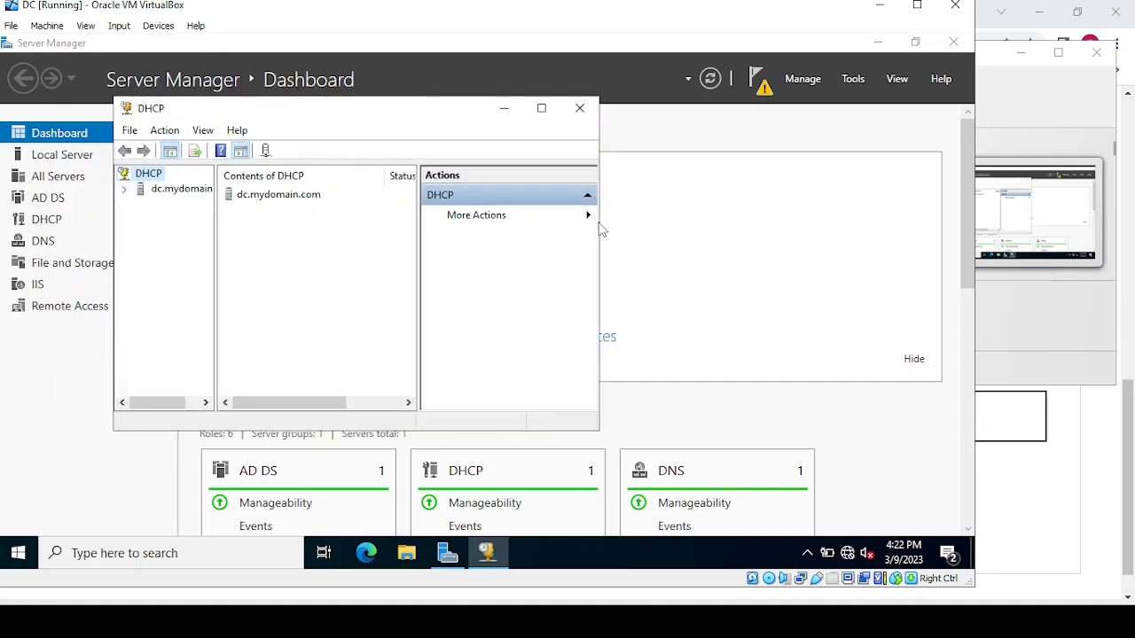
pyautogui.moveTo(599, 230); pyautogui.dragTo(721, 231)
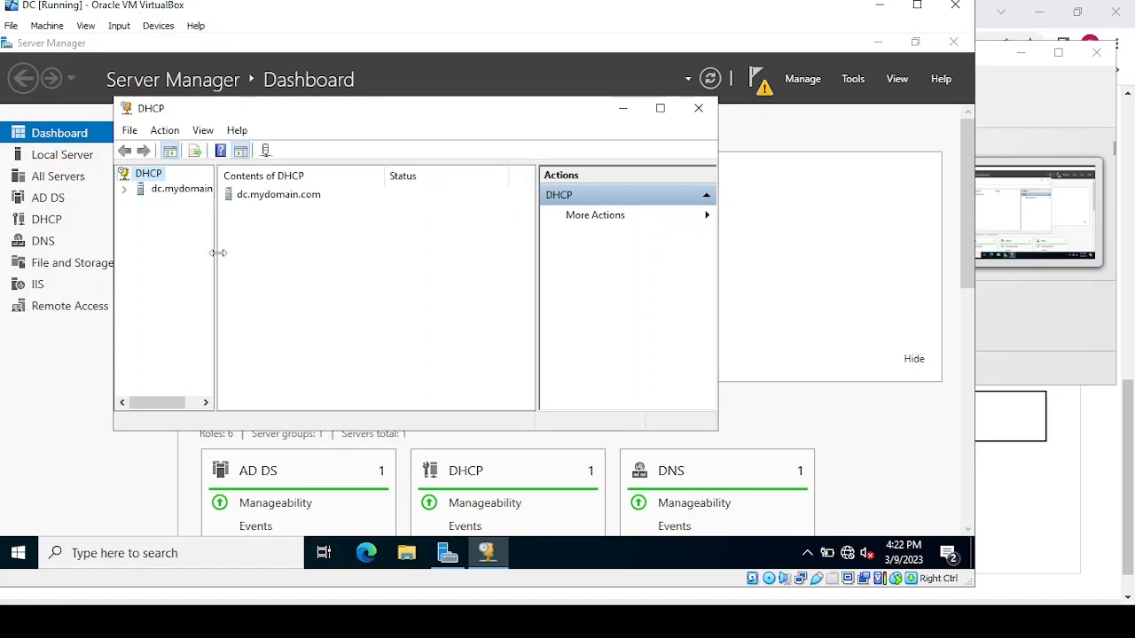
pyautogui.moveTo(218, 253); pyautogui.dragTo(251, 253)
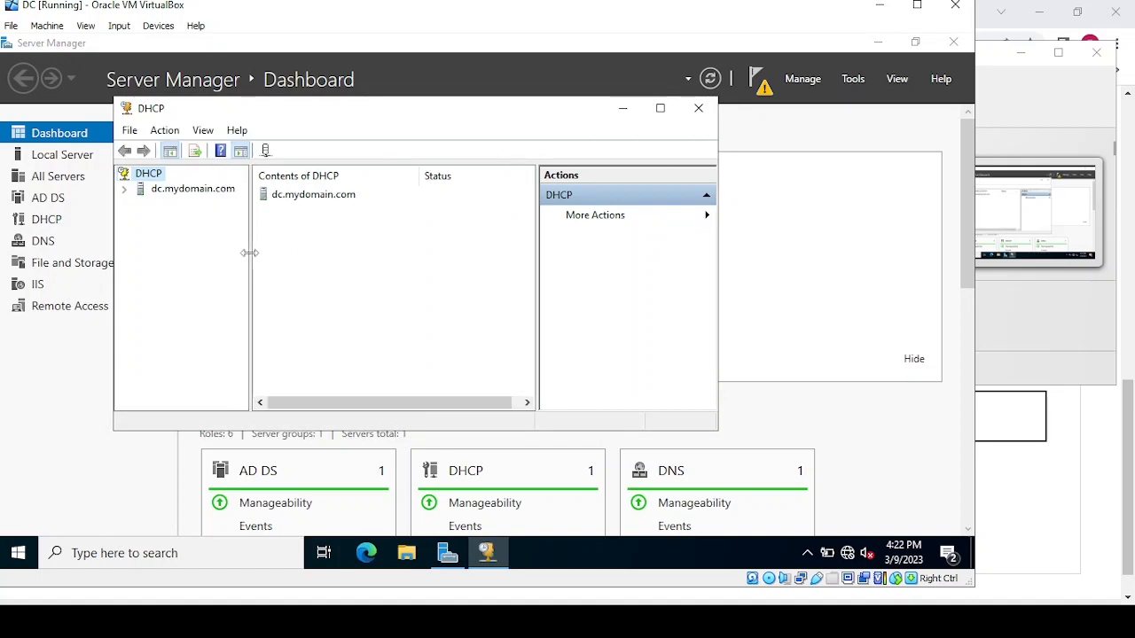
# - Expand dc.mydomain.com and IPv4, then choose New Scope on IPv4
pyautogui.doubleClick(179, 191)
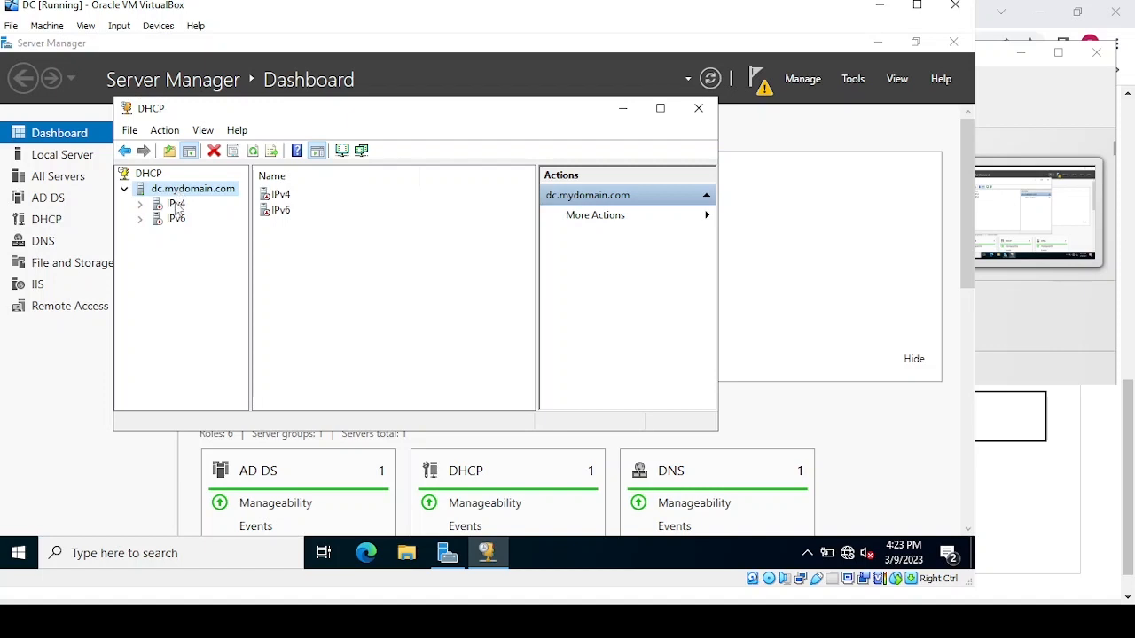
pyautogui.rightClick(175, 203)
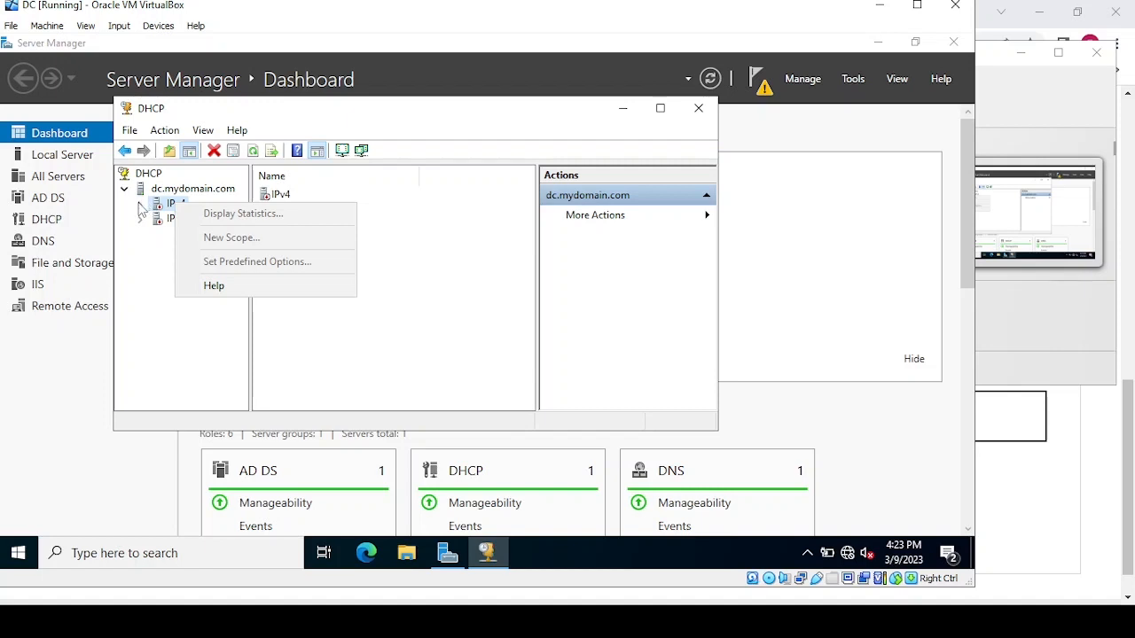
pyautogui.click(139, 204)
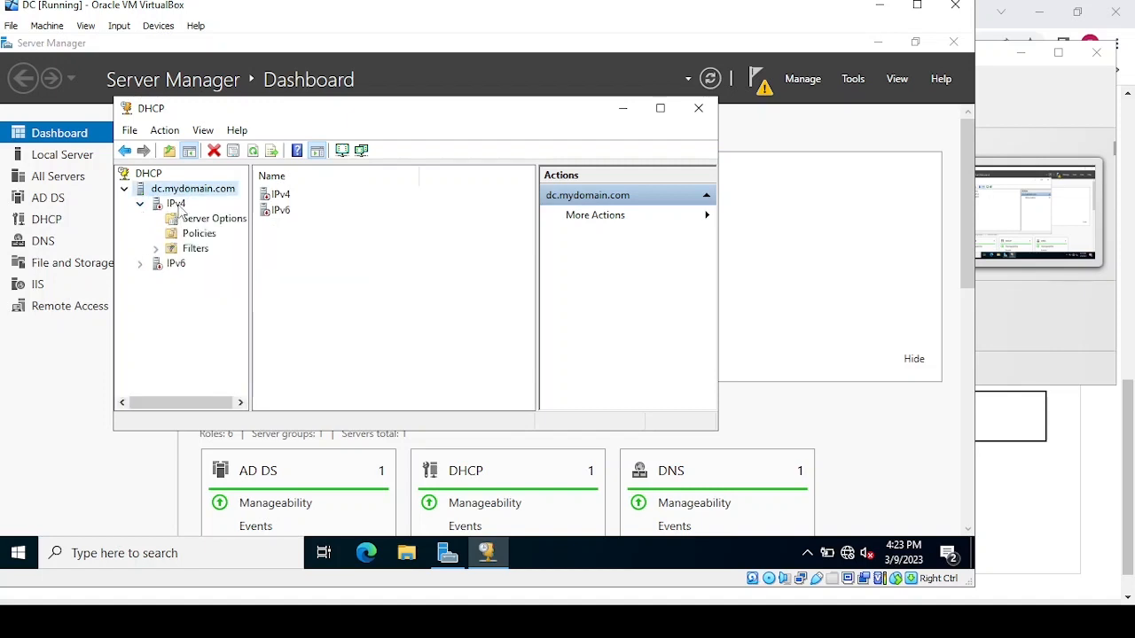
pyautogui.rightClick(177, 205)
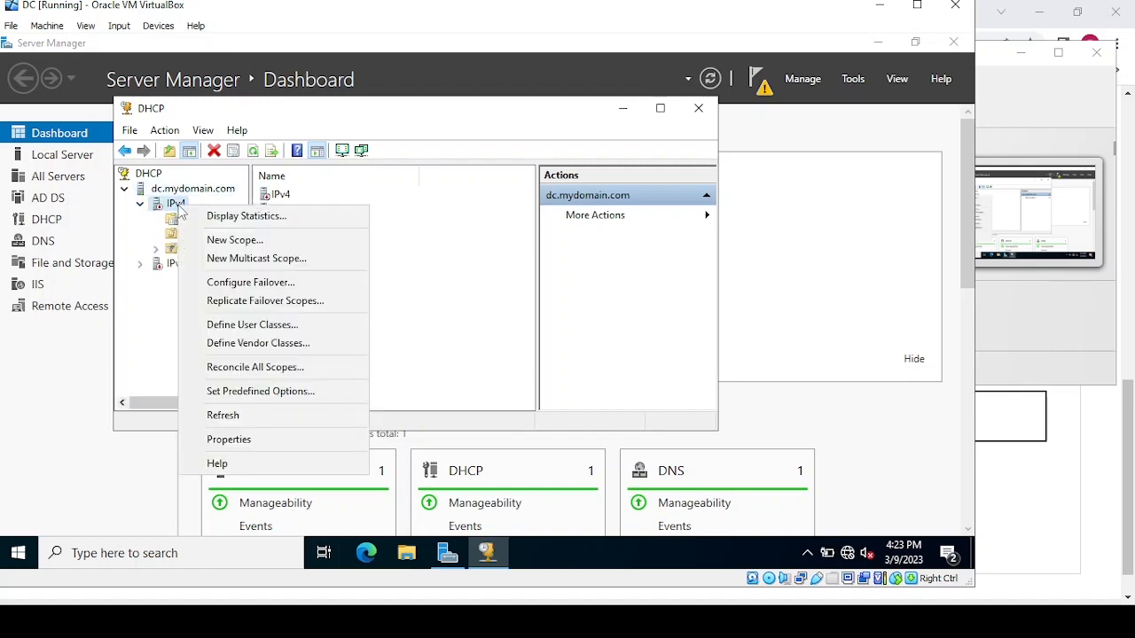
pyautogui.click(232, 240)
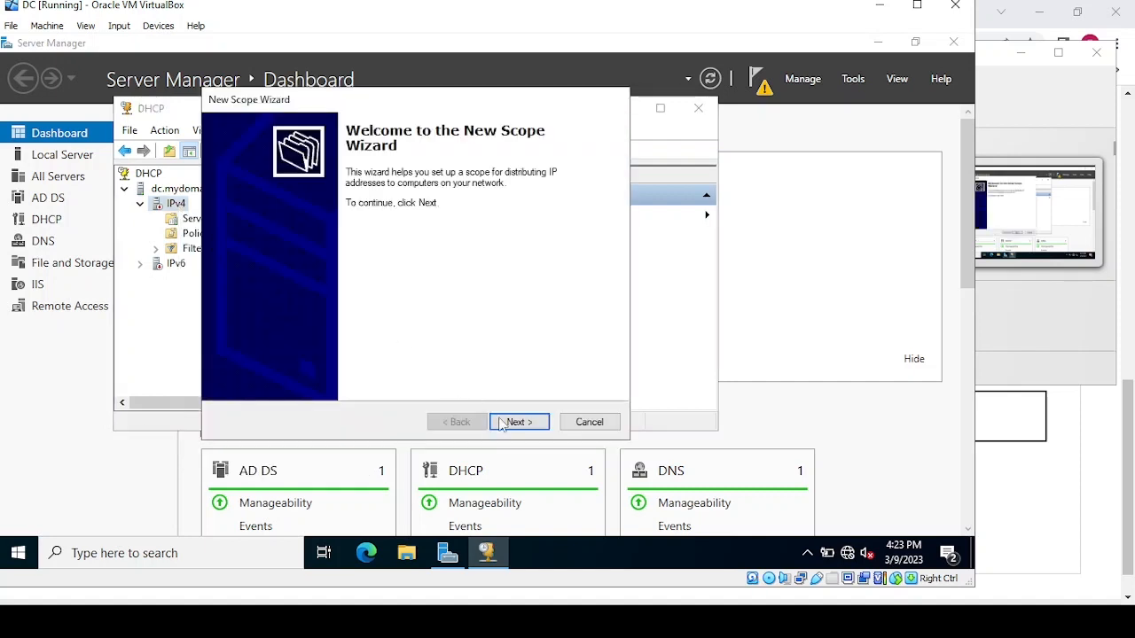
# - Name the new scope '172.16.0.100=200'
pyautogui.click(510, 423)
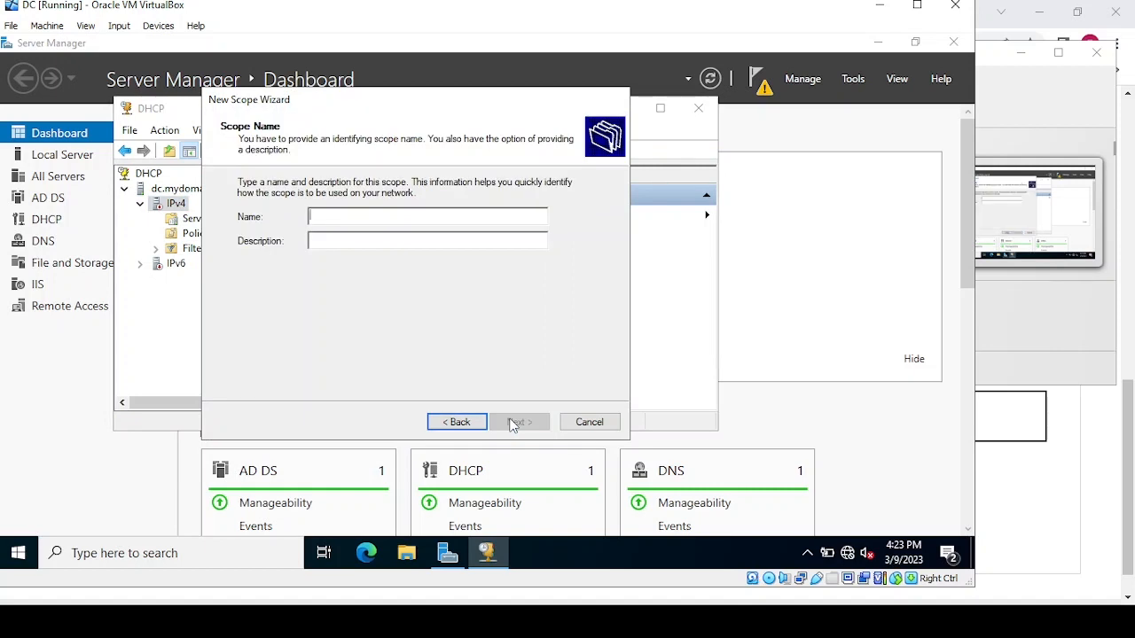
pyautogui.write('172.16.0.2')
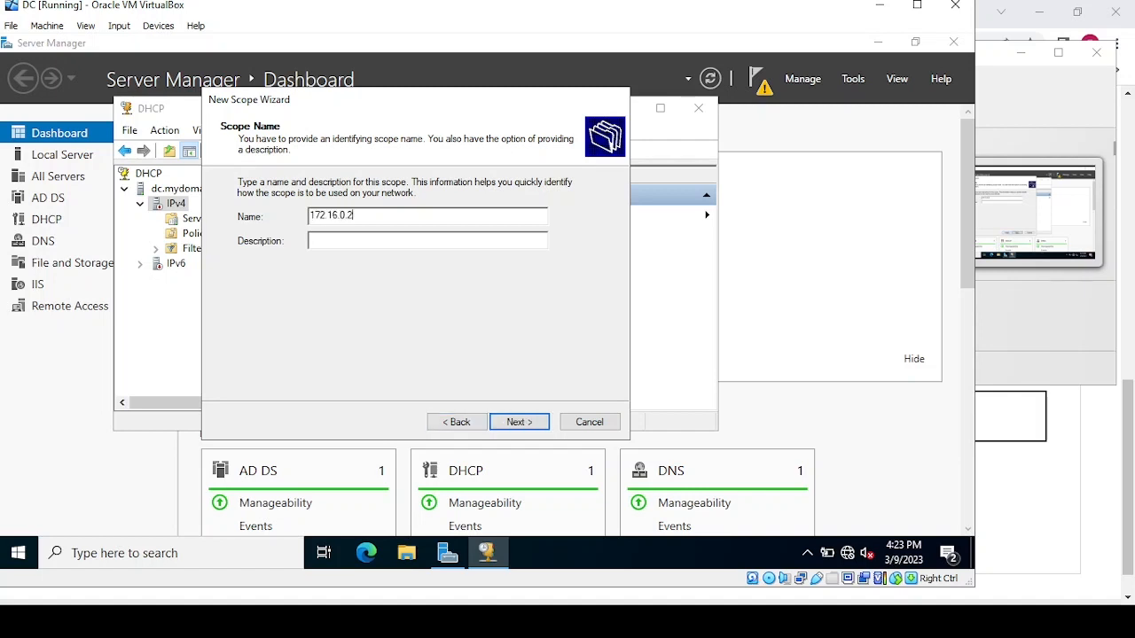
pyautogui.press('BackSpace')
pyautogui.write('100=')
pyautogui.write('200')
# - Set the scope range 172.16.0.100 to 172.16.0.200 with subnet mask 255.255.255.0
pyautogui.click(519, 422)
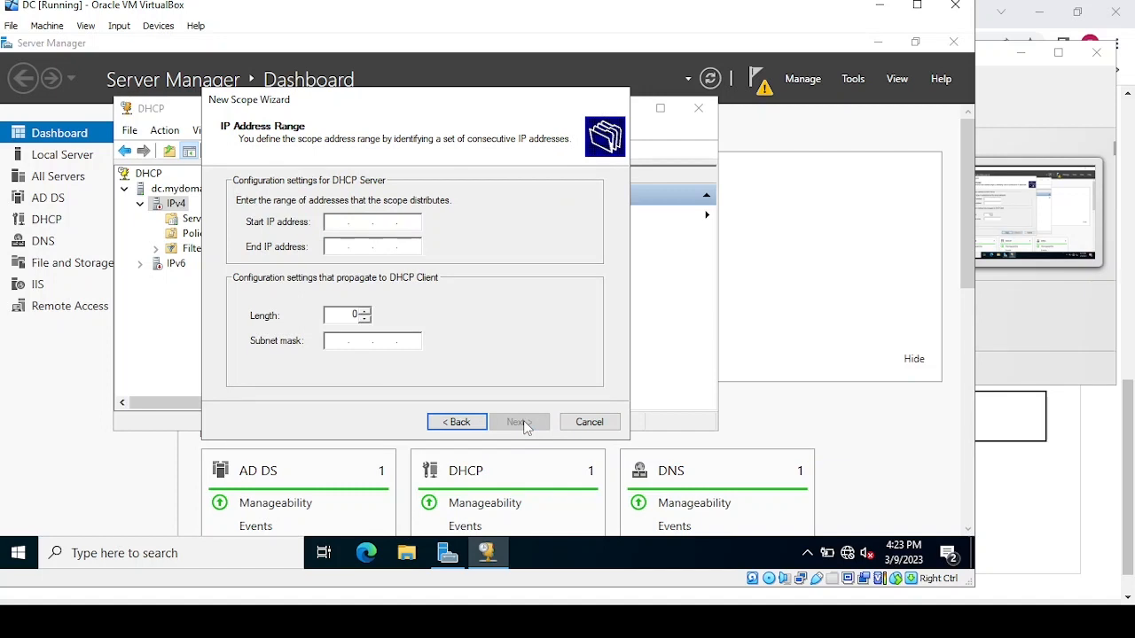
pyautogui.write('172.16.0.100')
pyautogui.click(328, 246)
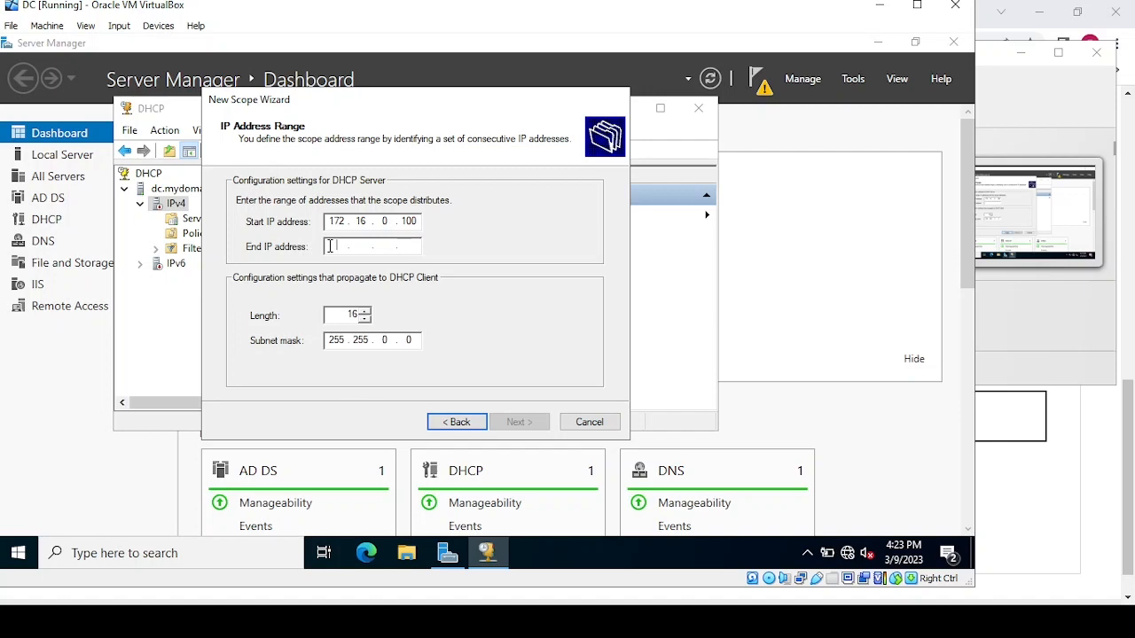
pyautogui.write('172 . ')
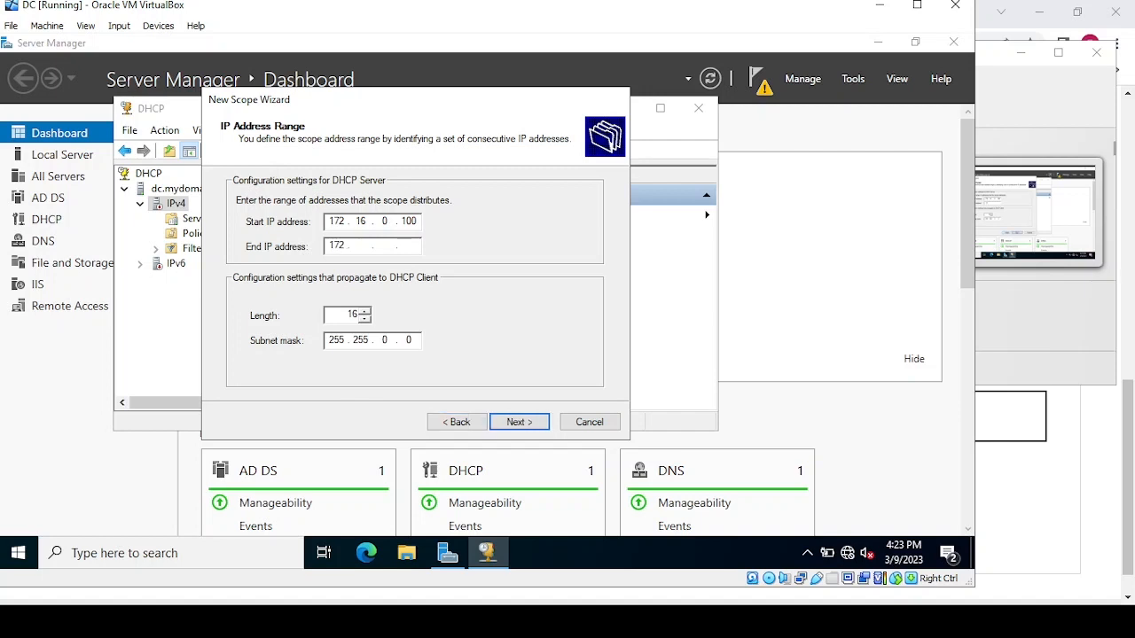
pyautogui.write('16 . 0 . 200')
pyautogui.click(364, 312)
pyautogui.click(365, 312)
pyautogui.click(364, 312)
pyautogui.click(364, 312)
pyautogui.click(365, 312)
pyautogui.click(364, 312)
pyautogui.click(364, 312)
pyautogui.click(365, 312)
pyautogui.click(519, 424)
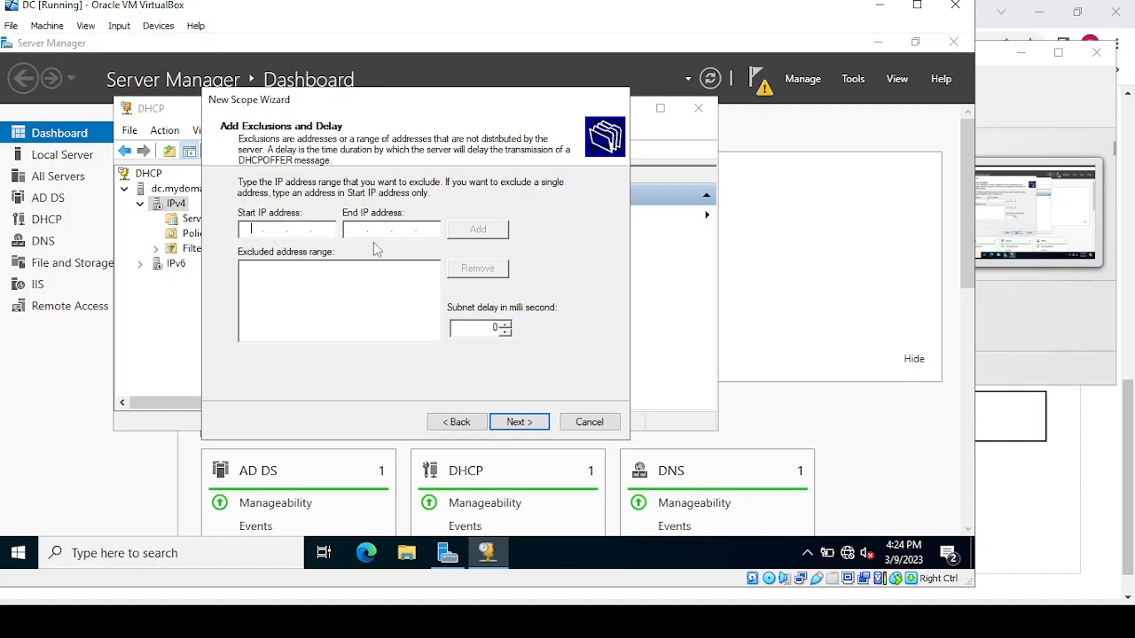
# - Skip exclusions, keep the default lease duration, and choose to configure scope options now
pyautogui.click(520, 422)
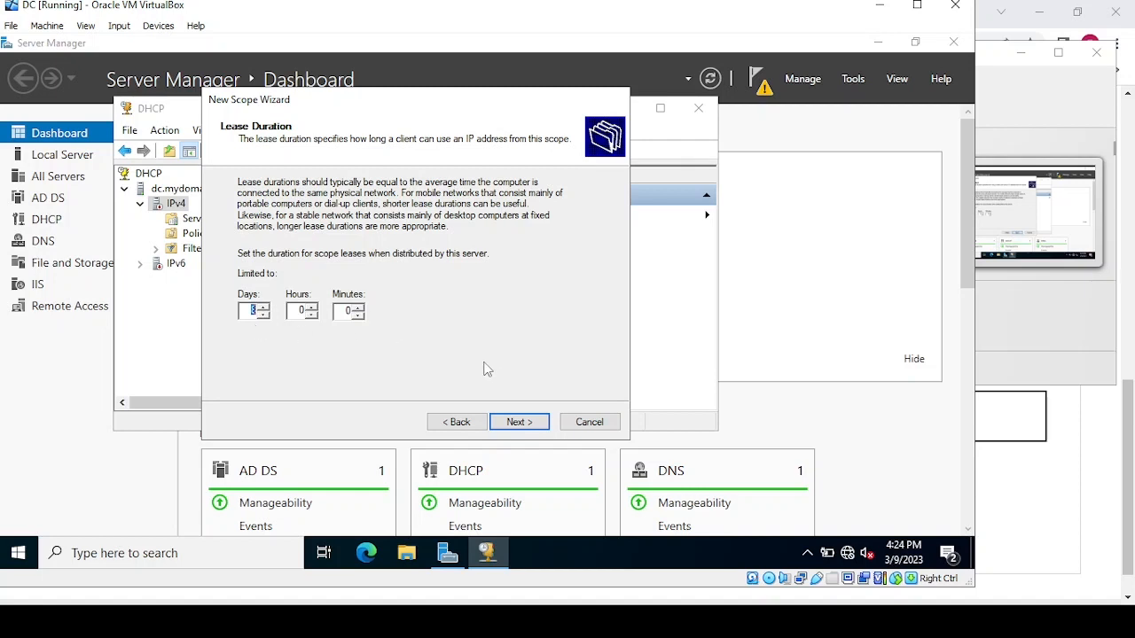
pyautogui.click(518, 422)
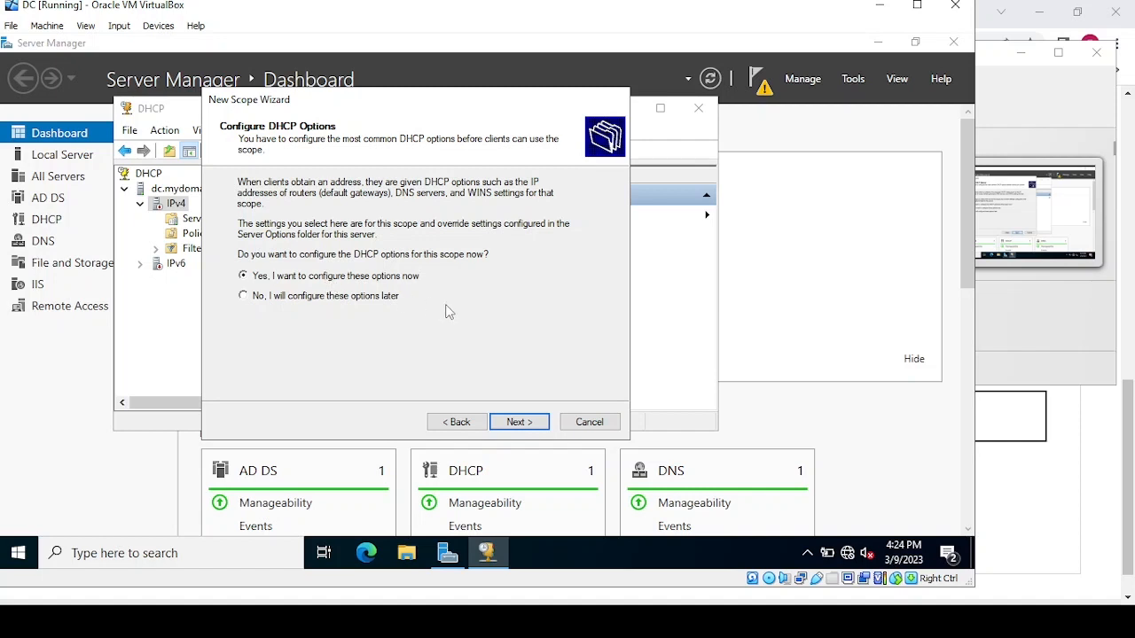
pyautogui.click(521, 423)
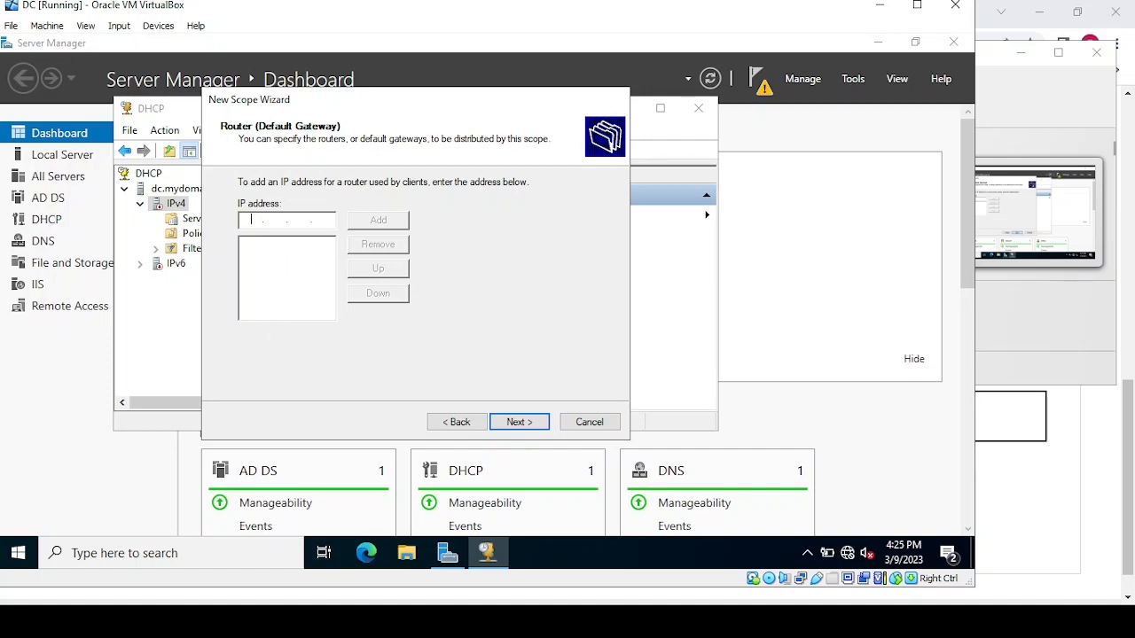
# - Add 172.16.0.1 as the default gateway, keep DNS, skip WINS, and activate the scope
pyautogui.write('172.16.0.1')
pyautogui.click(396, 227)
pyautogui.click(521, 423)
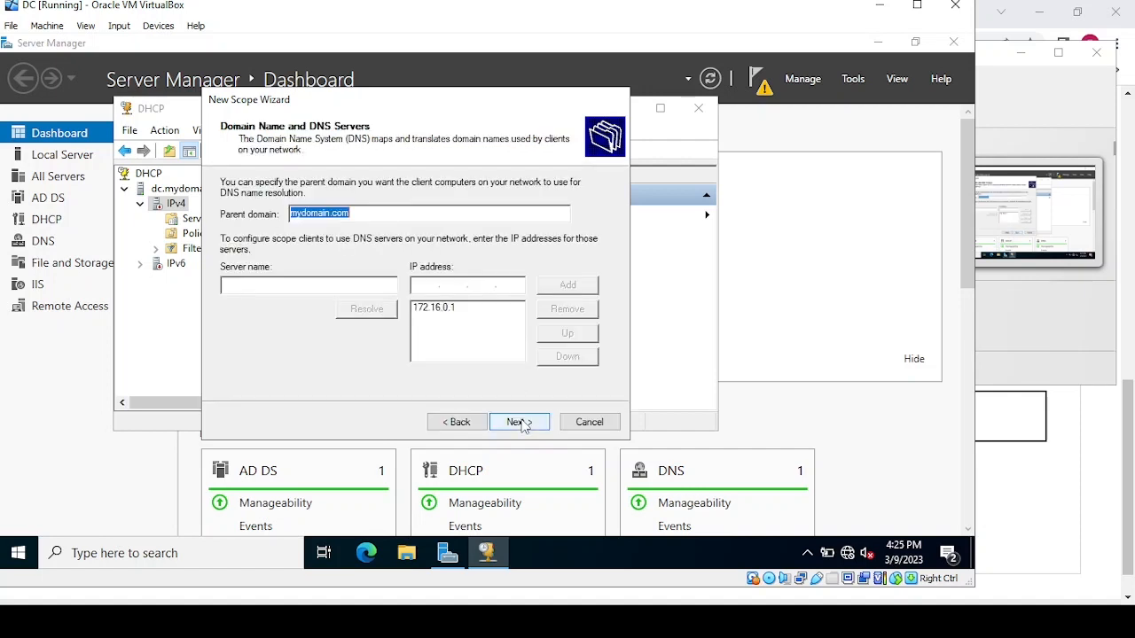
pyautogui.click(519, 422)
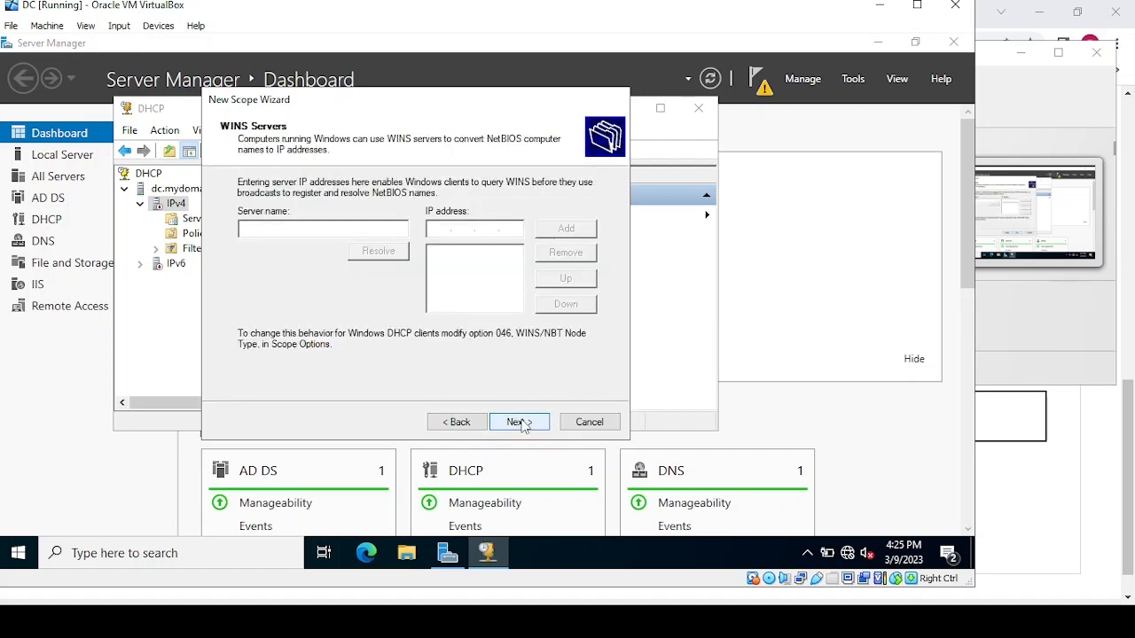
pyautogui.click(521, 423)
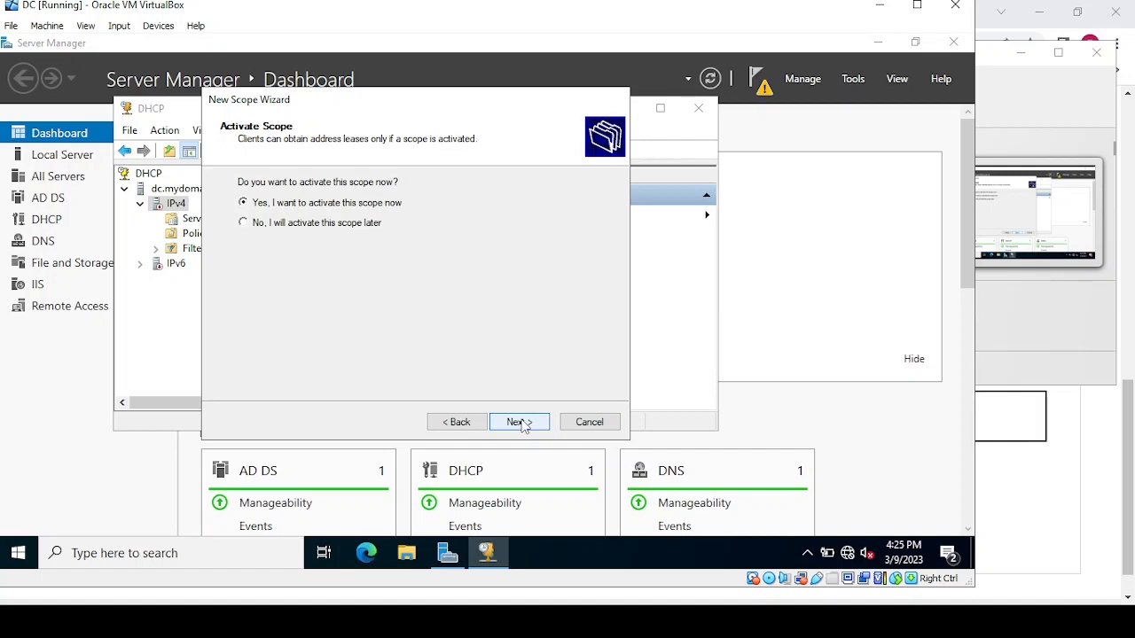
pyautogui.click(522, 423)
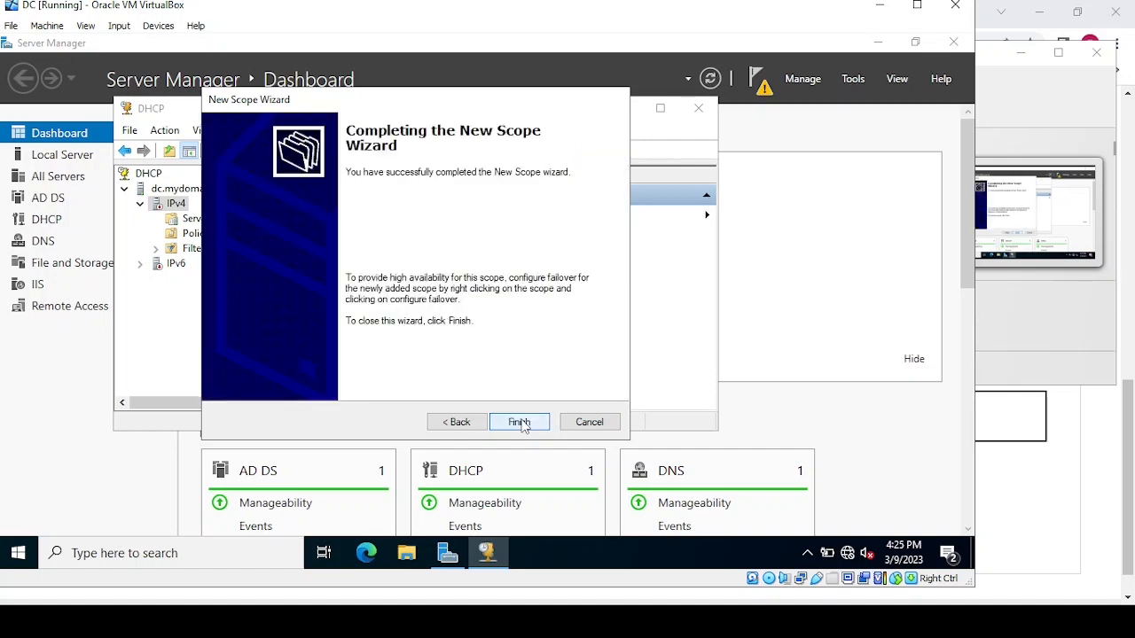
pyautogui.click(520, 422)
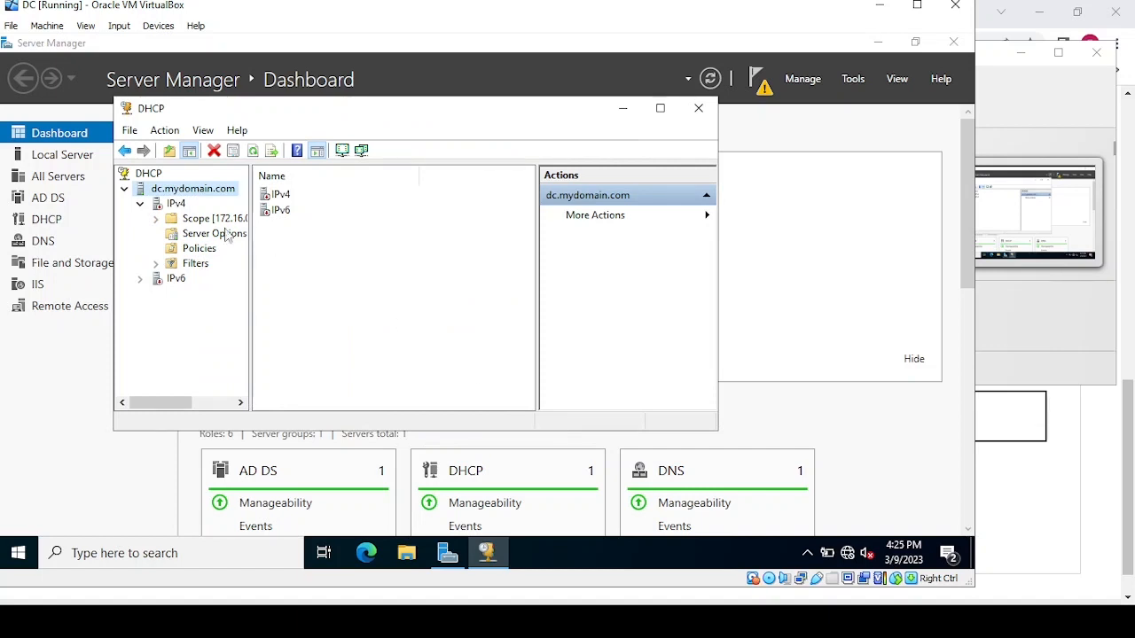
# - Authorize and refresh dc.mydomain.com, check the new scope under IPv4, then minimize the console
pyautogui.rightClick(184, 193)
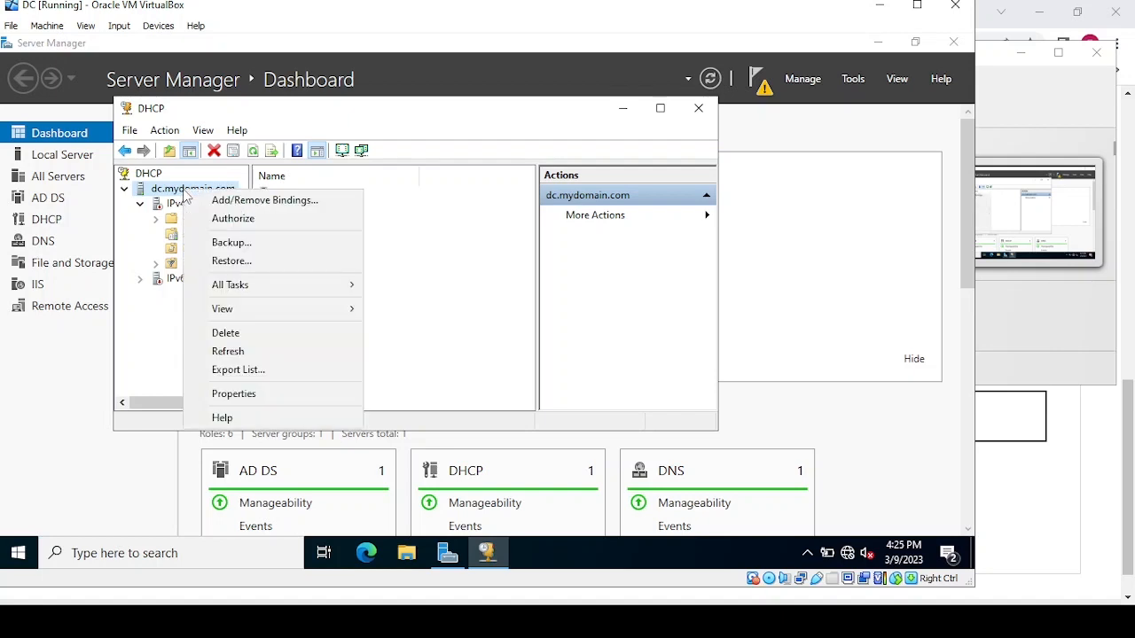
pyautogui.click(222, 218)
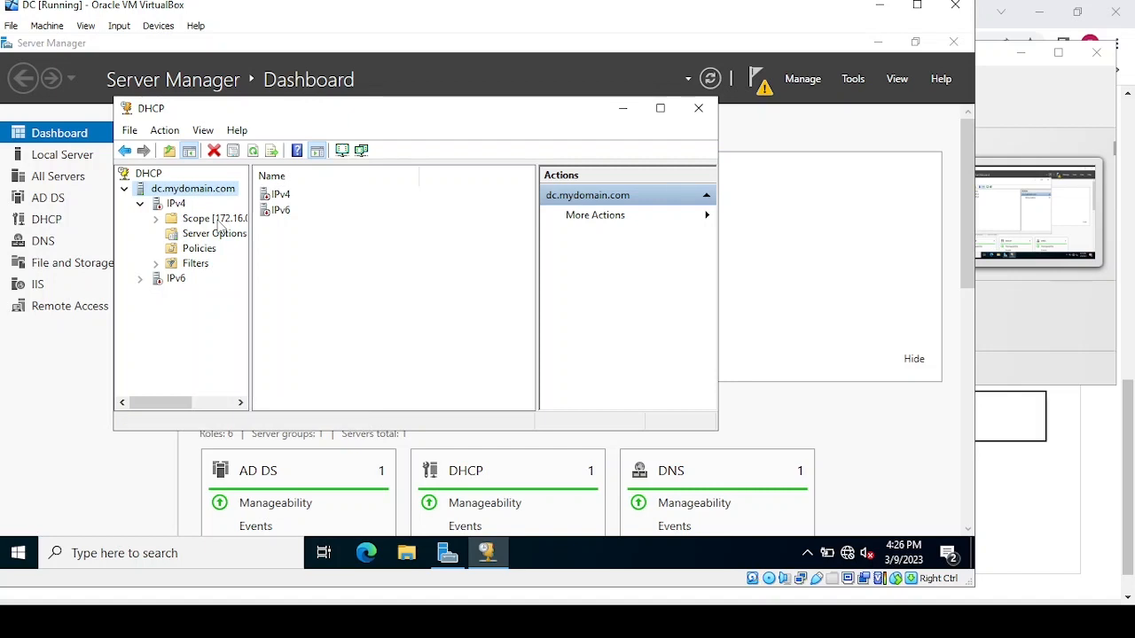
pyautogui.rightClick(185, 190)
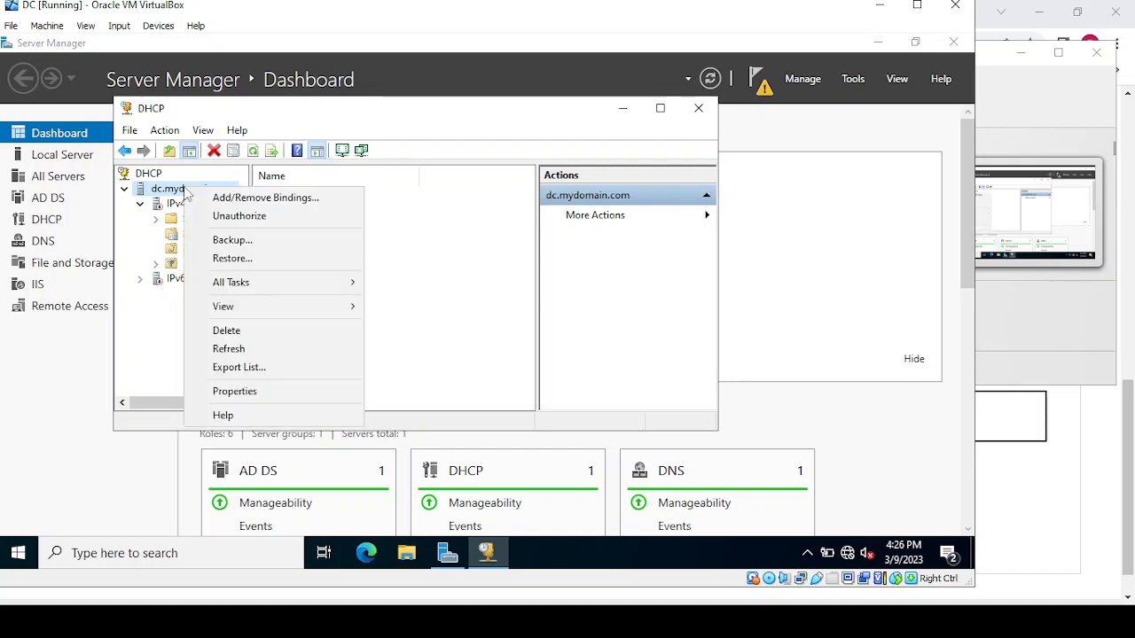
pyautogui.click(269, 349)
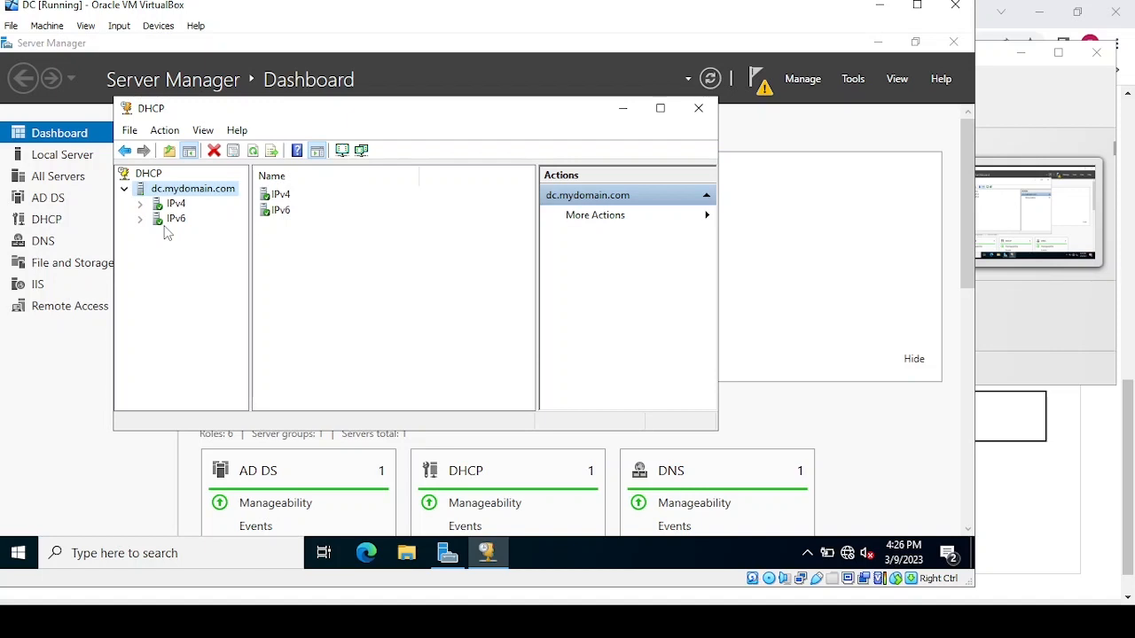
pyautogui.click(141, 204)
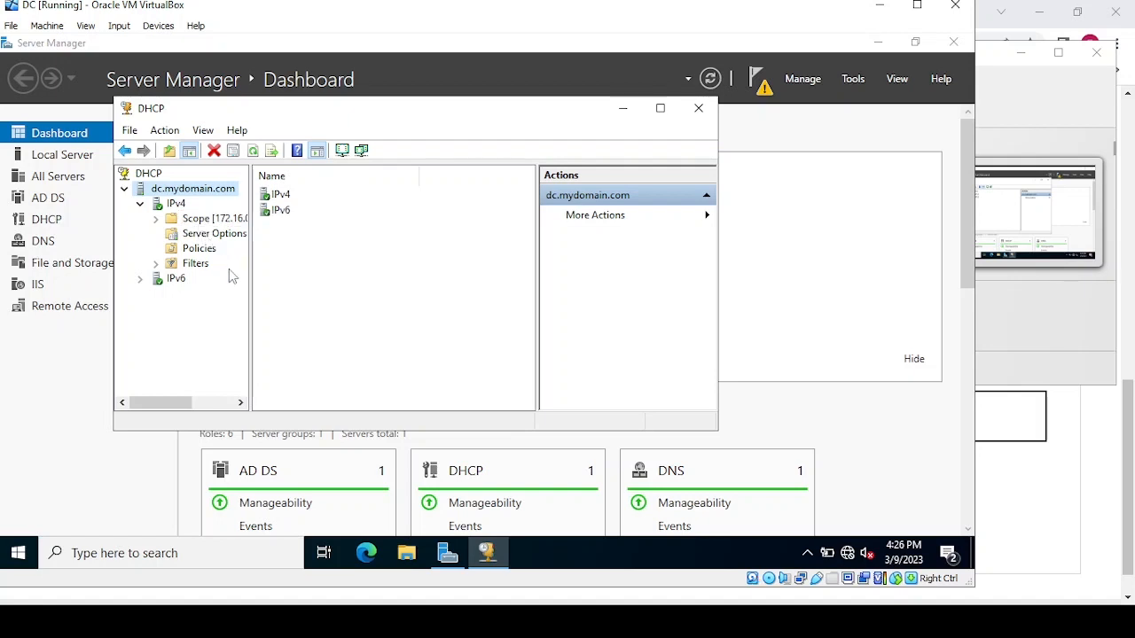
pyautogui.click(625, 114)
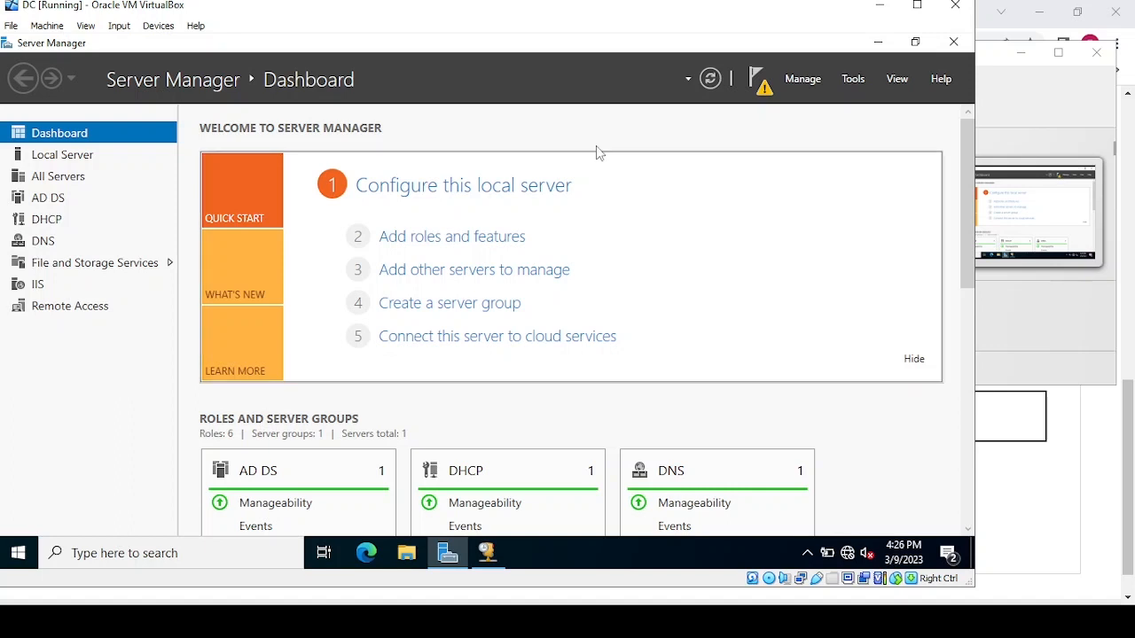
# - On the Local Server page, set IE Enhanced Security Configuration Off for Administrators and Users
pyautogui.click(532, 188)
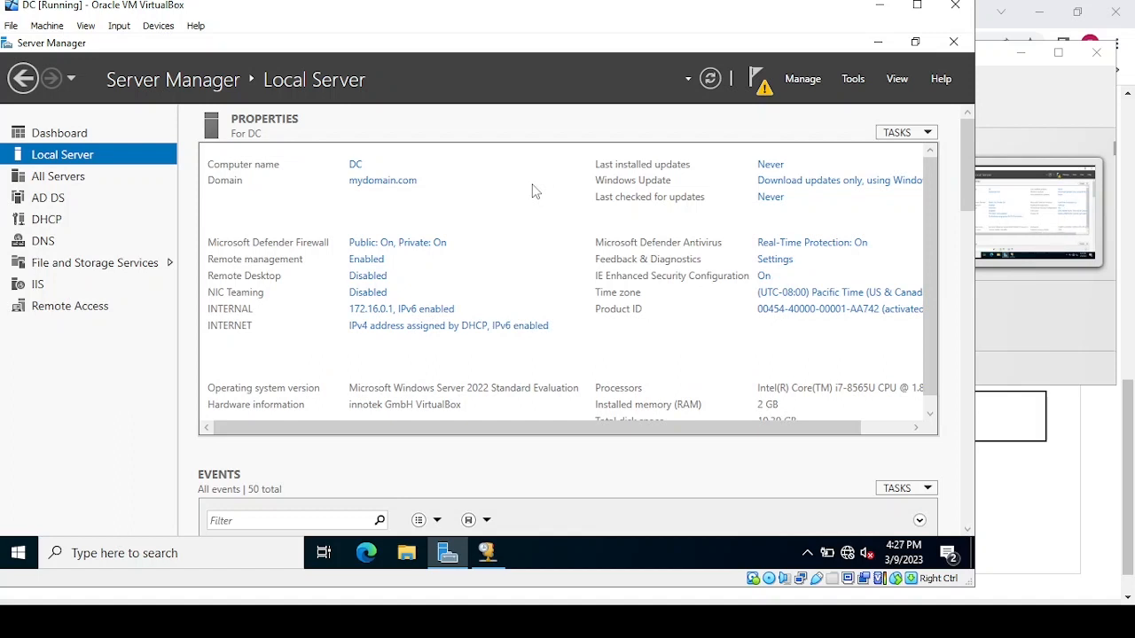
pyautogui.click(765, 279)
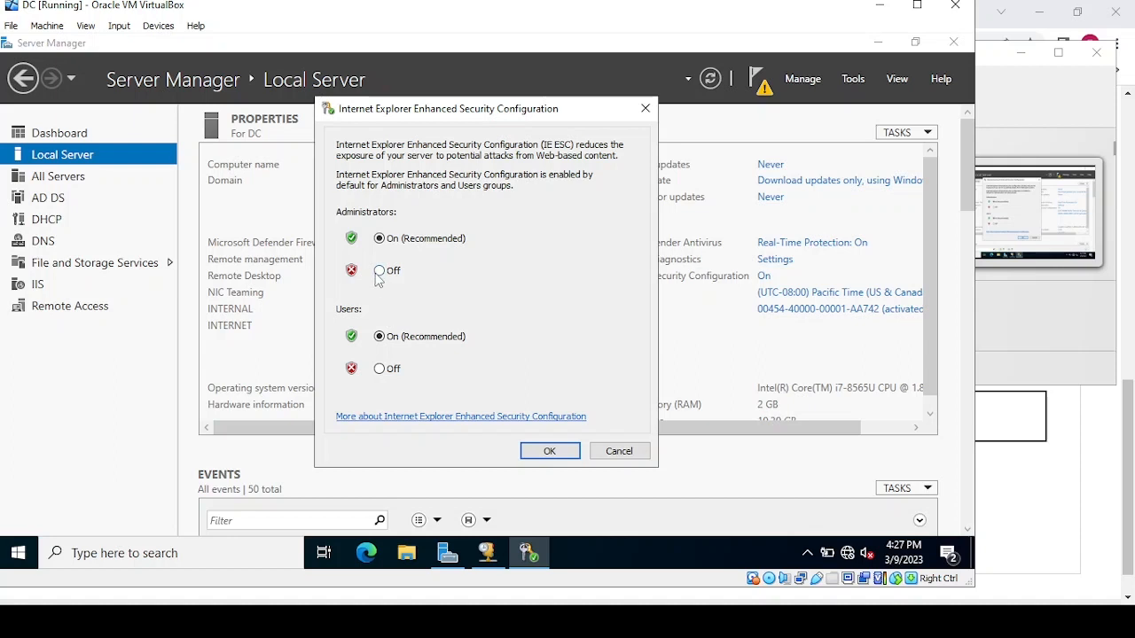
pyautogui.click(379, 271)
pyautogui.click(380, 369)
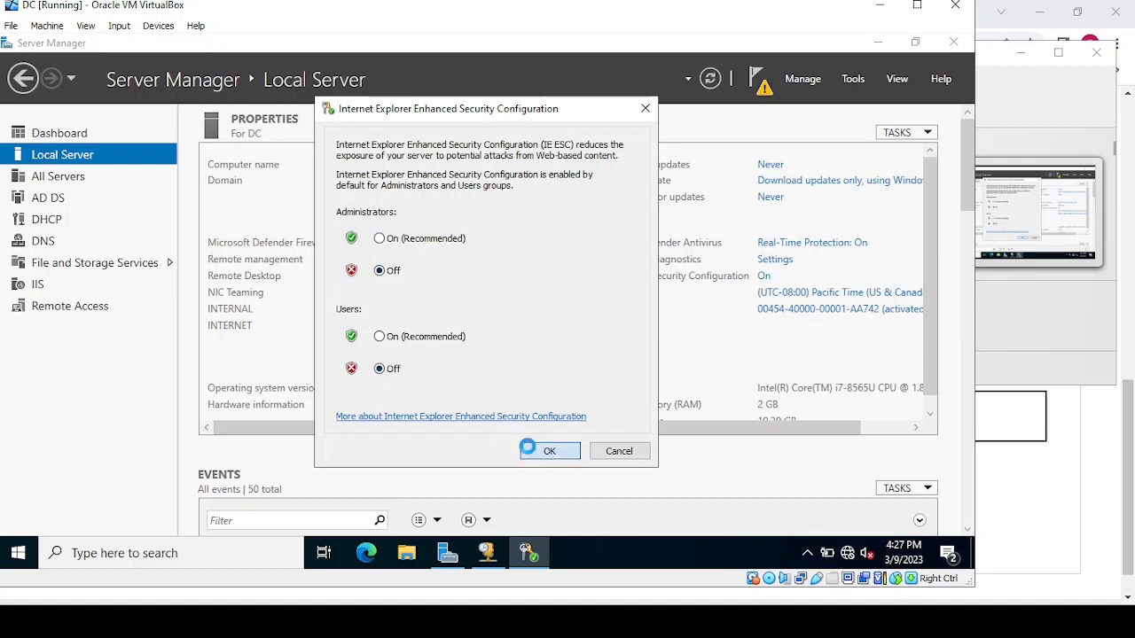
pyautogui.click(530, 452)
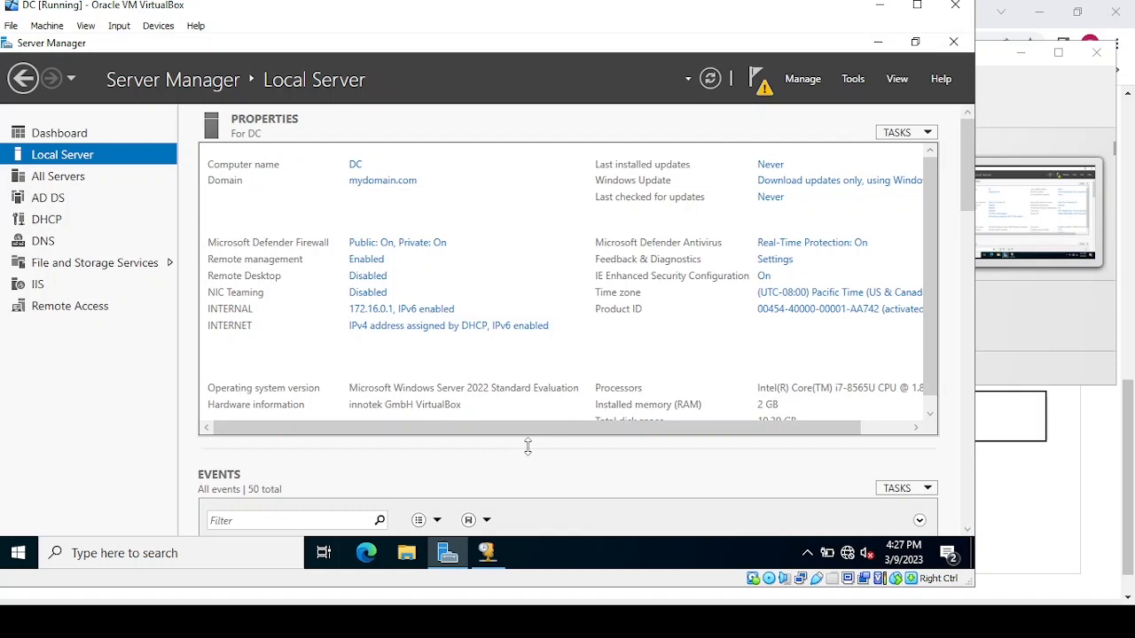
# - Launch Edge, accept the default new tab layout, and continue without signing in
pyautogui.click(366, 553)
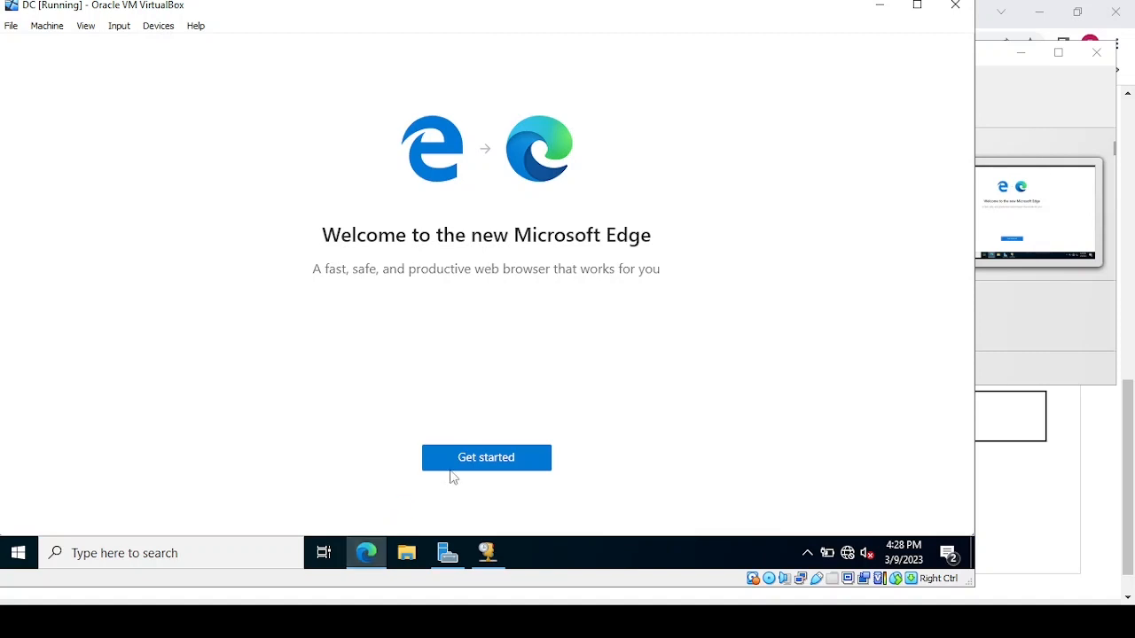
pyautogui.click(463, 463)
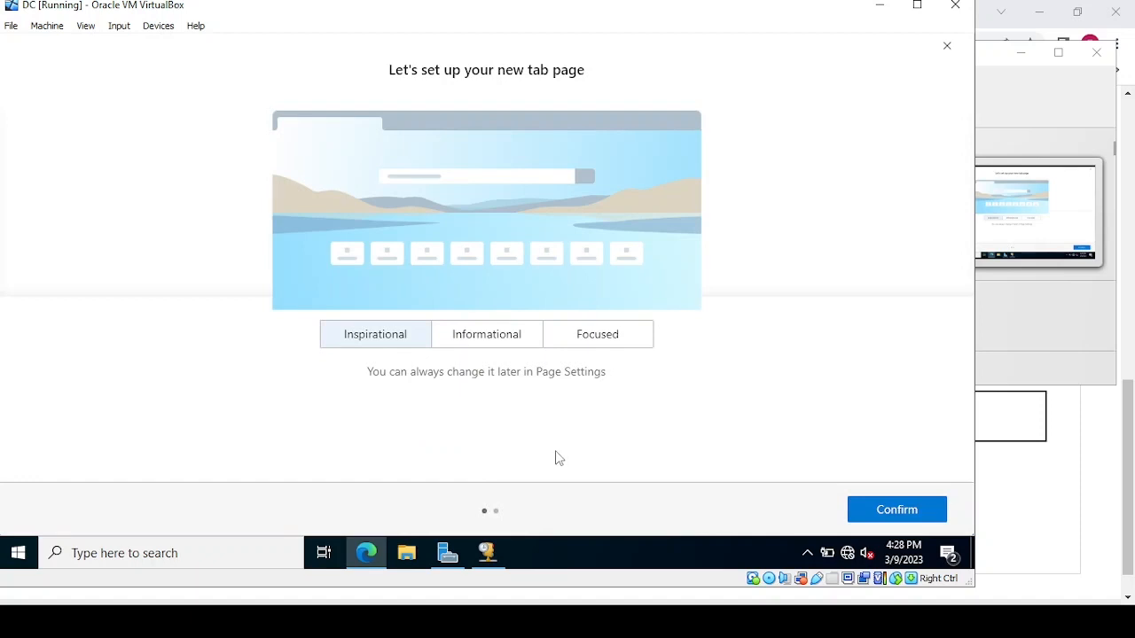
pyautogui.click(870, 507)
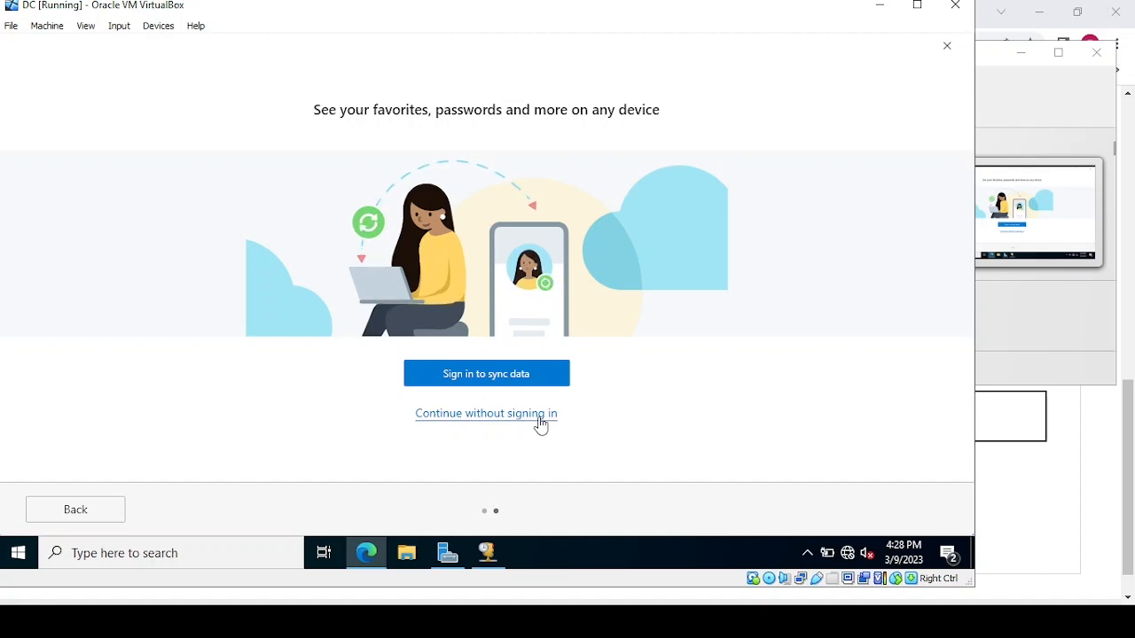
pyautogui.click(539, 415)
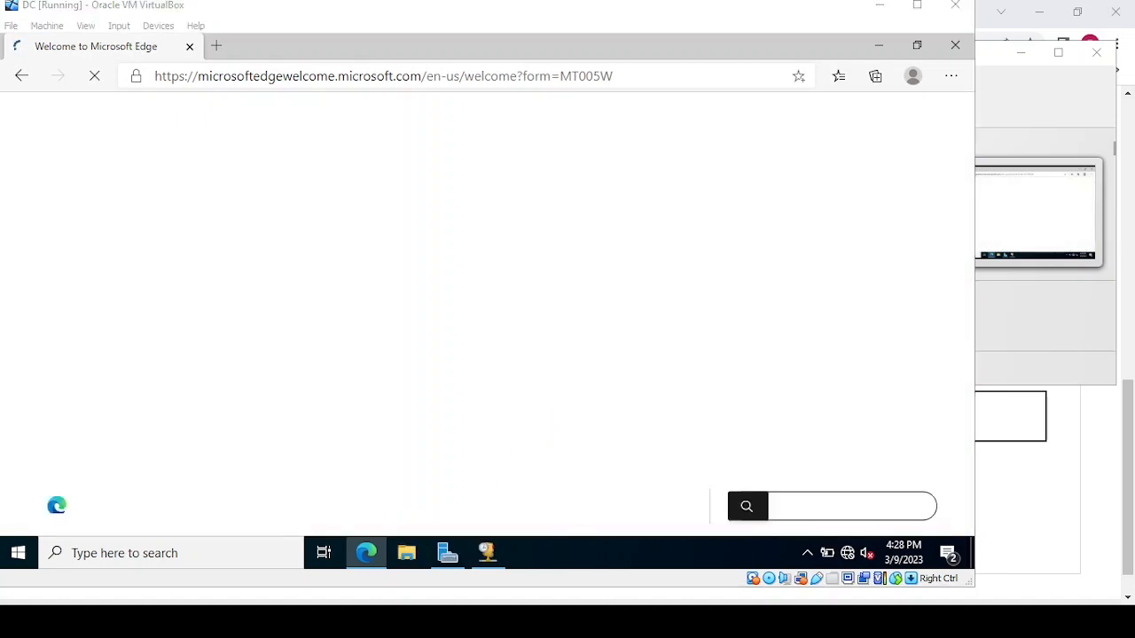
# - Paste the GitHub link from the note into Edge to download AD_PS-master.zip, then open File Explorer
pyautogui.click(614, 622)
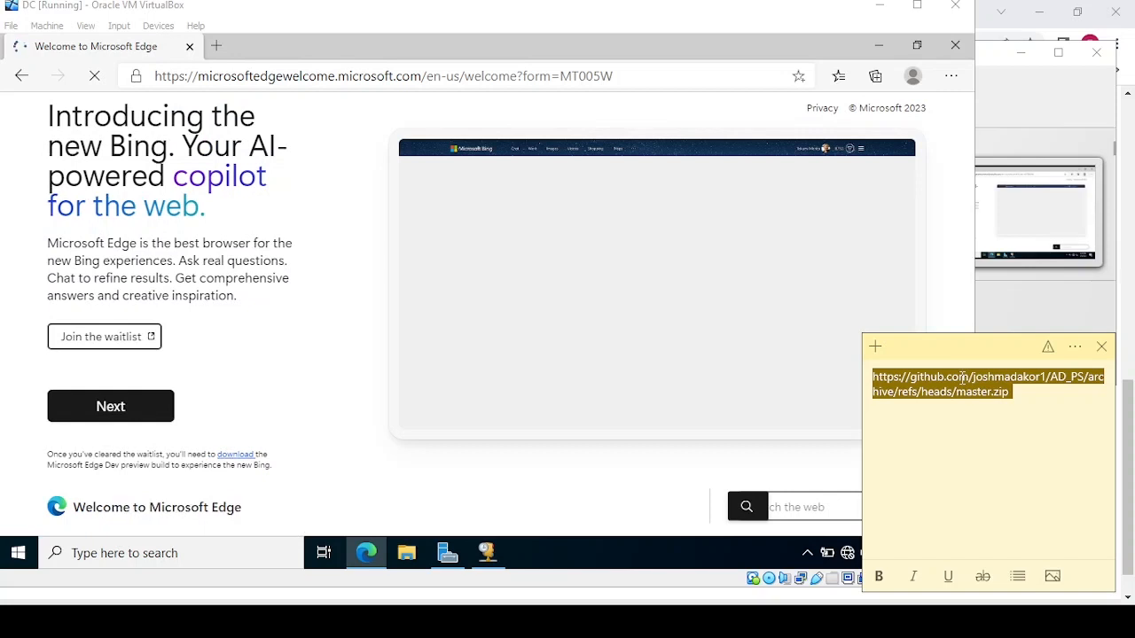
pyautogui.rightClick(961, 378)
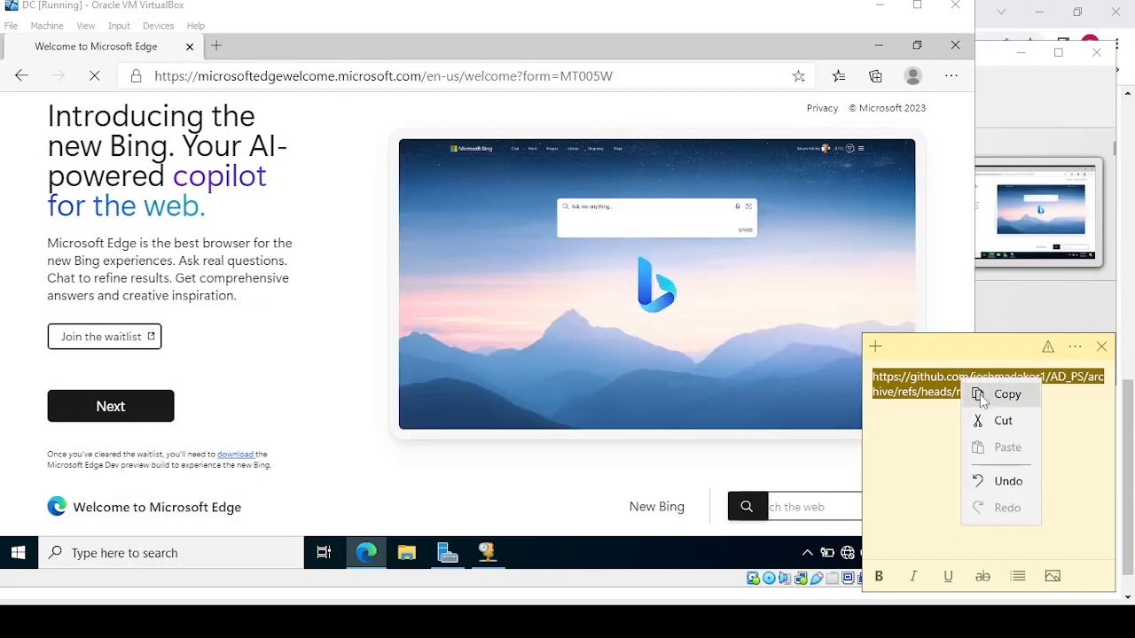
pyautogui.click(1002, 399)
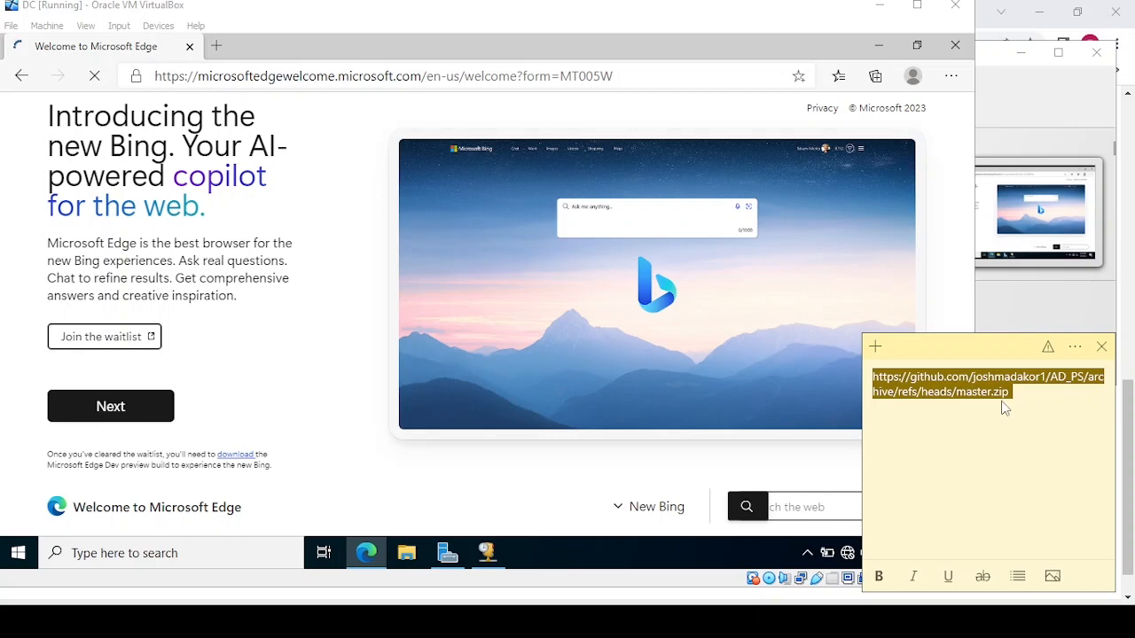
pyautogui.click(450, 79)
pyautogui.click(450, 77)
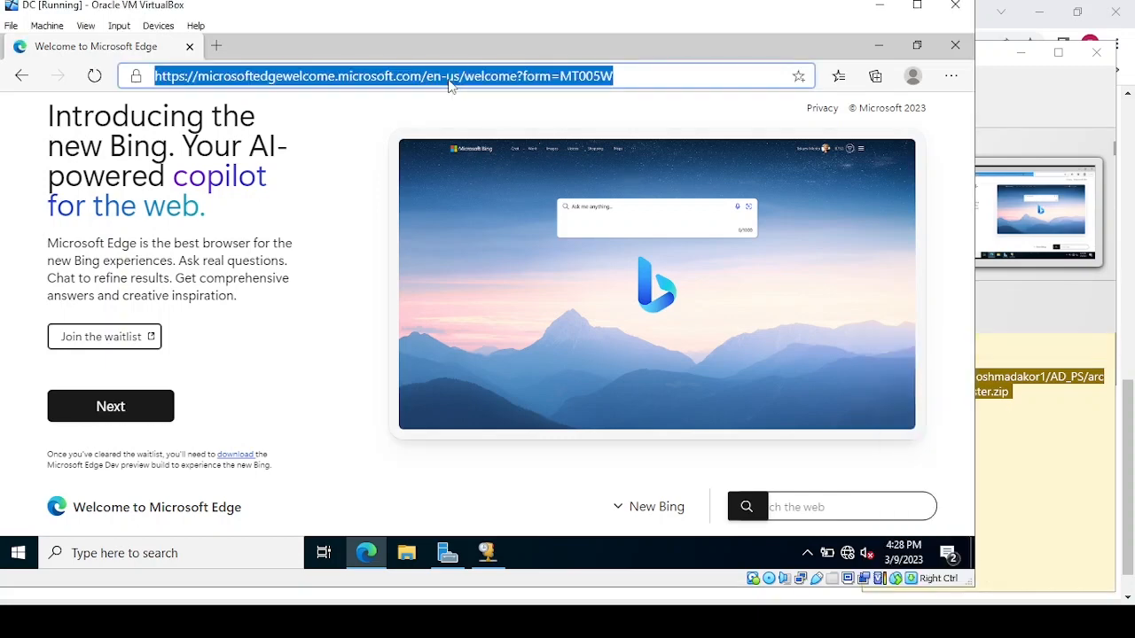
pyautogui.hotkey('ctrl', 'v')
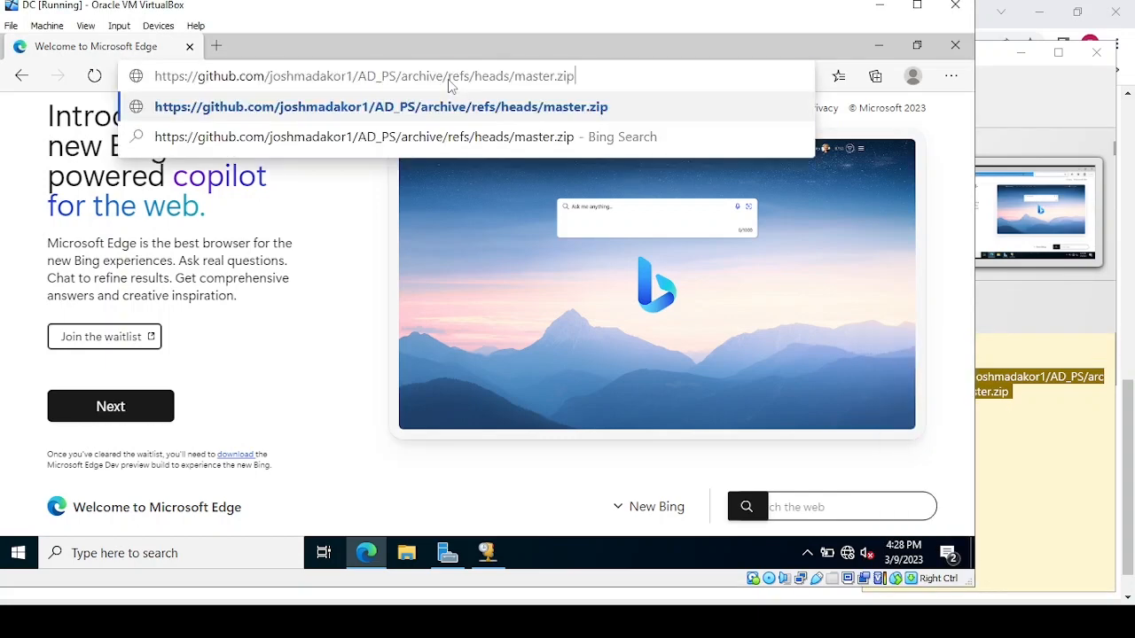
pyautogui.press('Return')
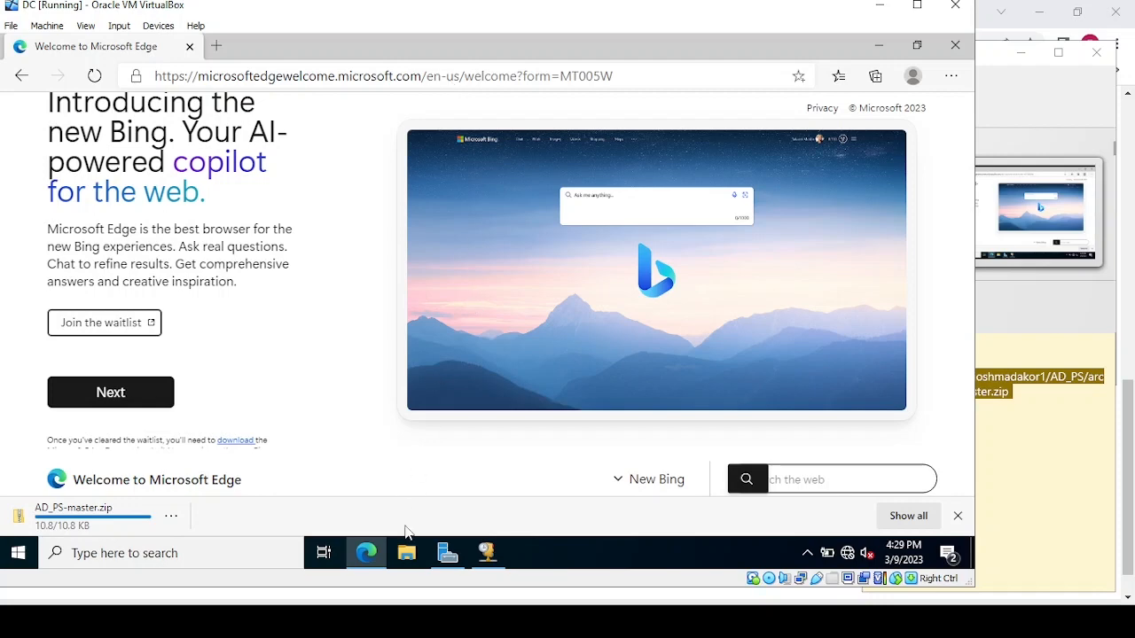
pyautogui.click(407, 554)
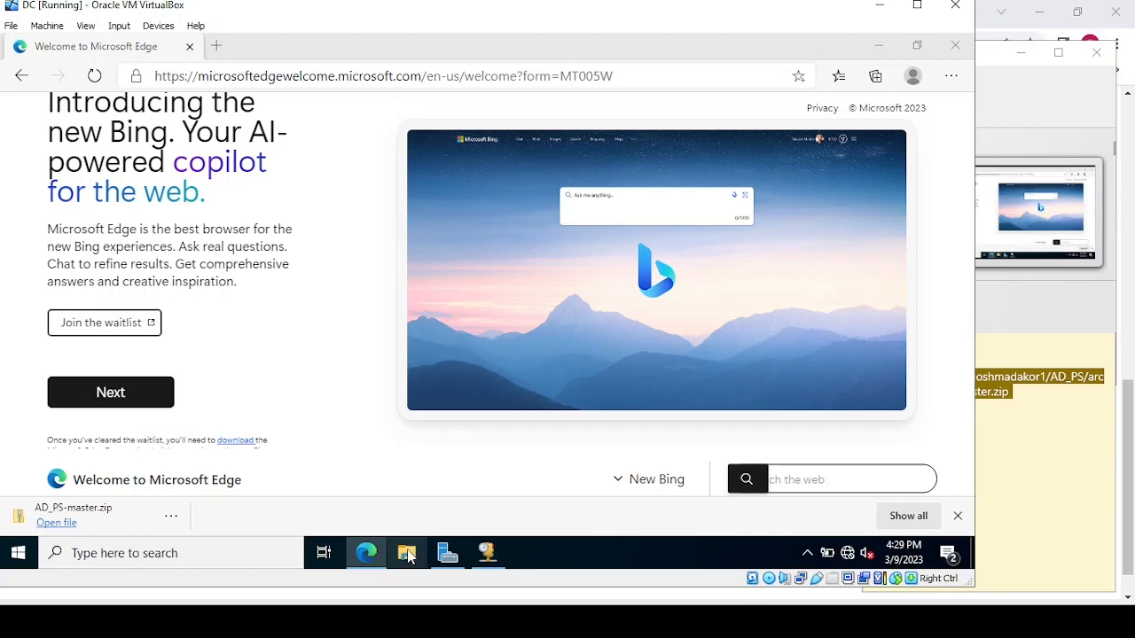
pyautogui.click(407, 553)
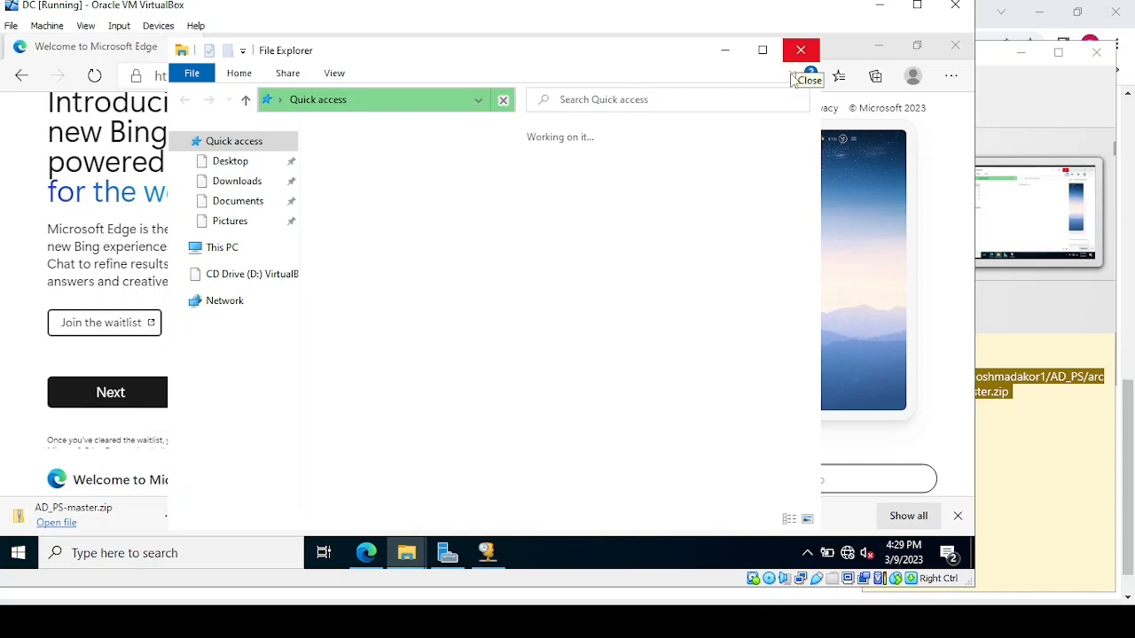
# - Minimize Edge and Server Manager, then move AD_PS-master.zip from Downloads onto the desktop
pyautogui.click(791, 72)
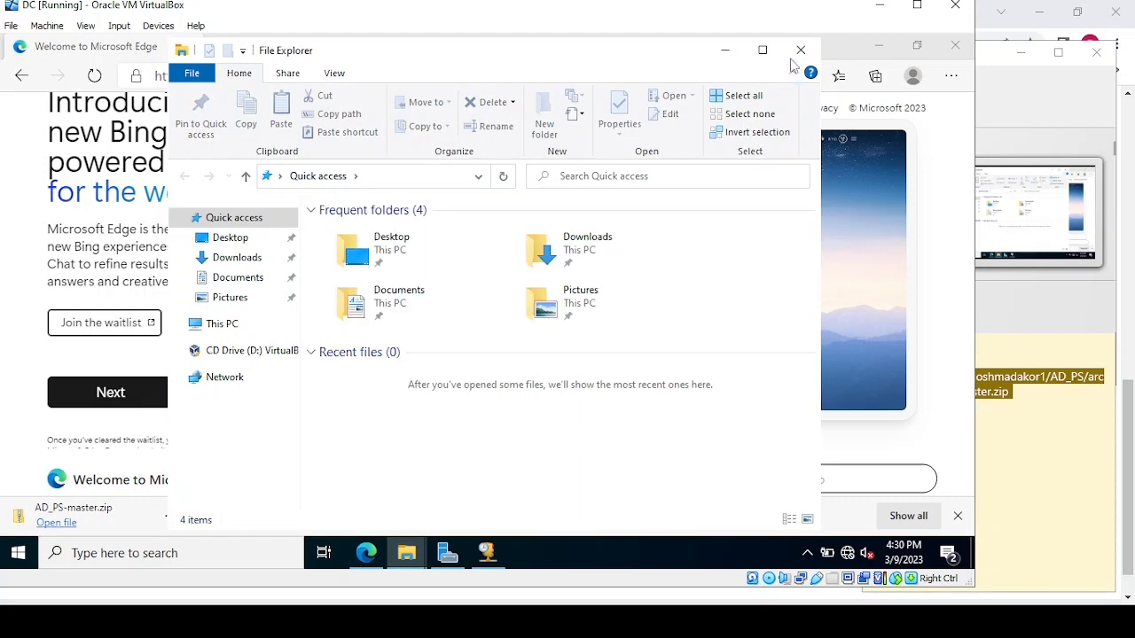
pyautogui.click(792, 72)
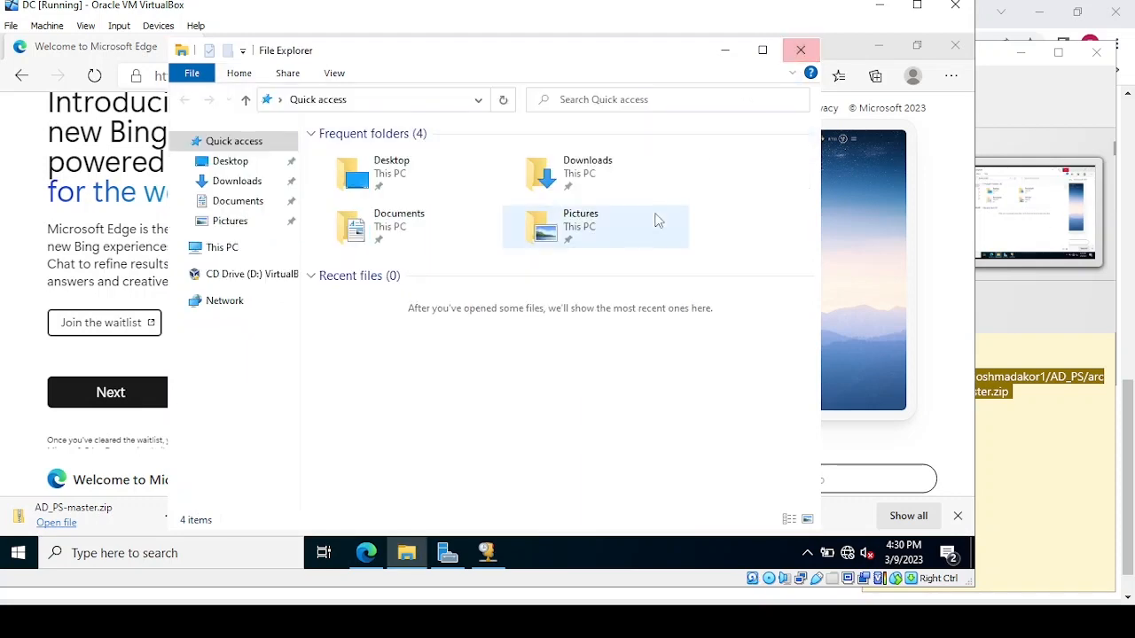
pyautogui.click(877, 46)
pyautogui.click(876, 49)
pyautogui.click(877, 46)
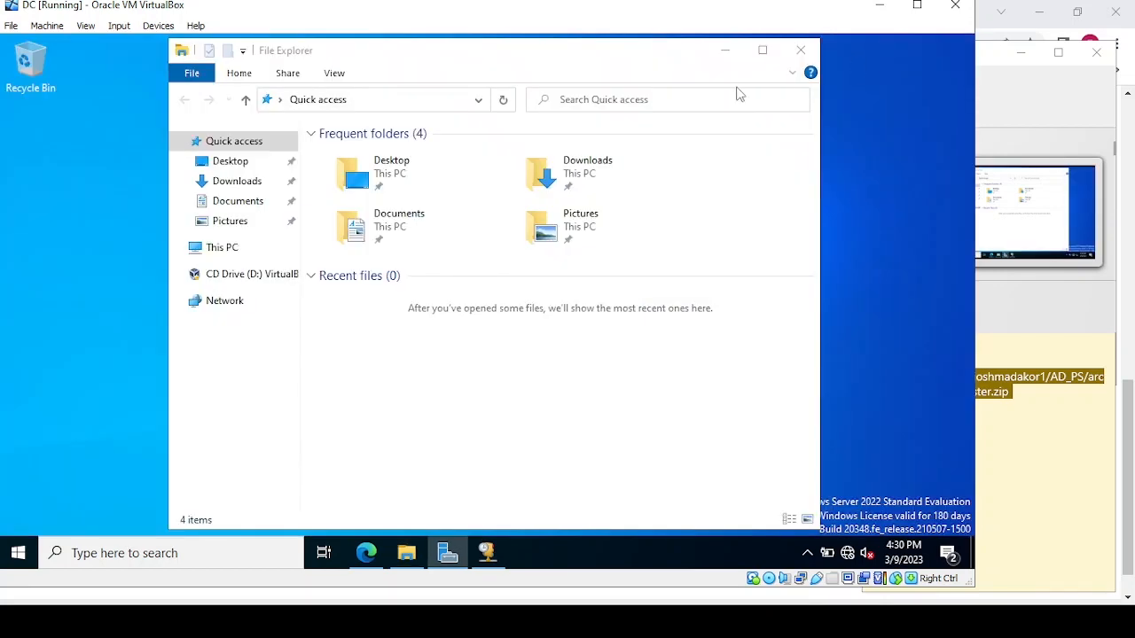
pyautogui.click(233, 182)
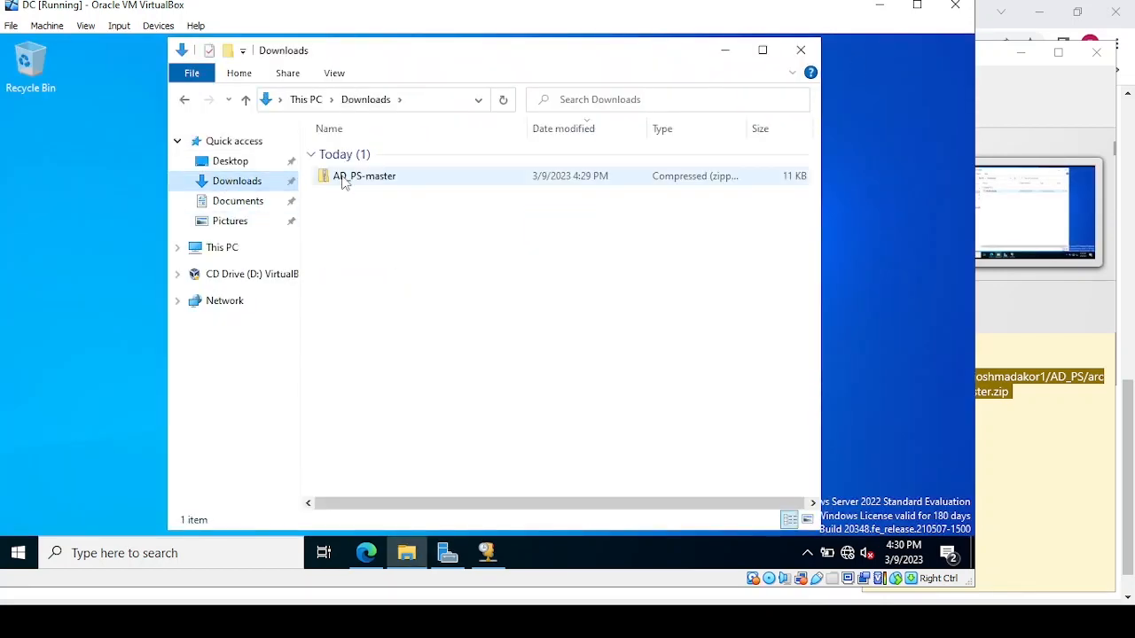
pyautogui.moveTo(359, 175); pyautogui.dragTo(51, 168)
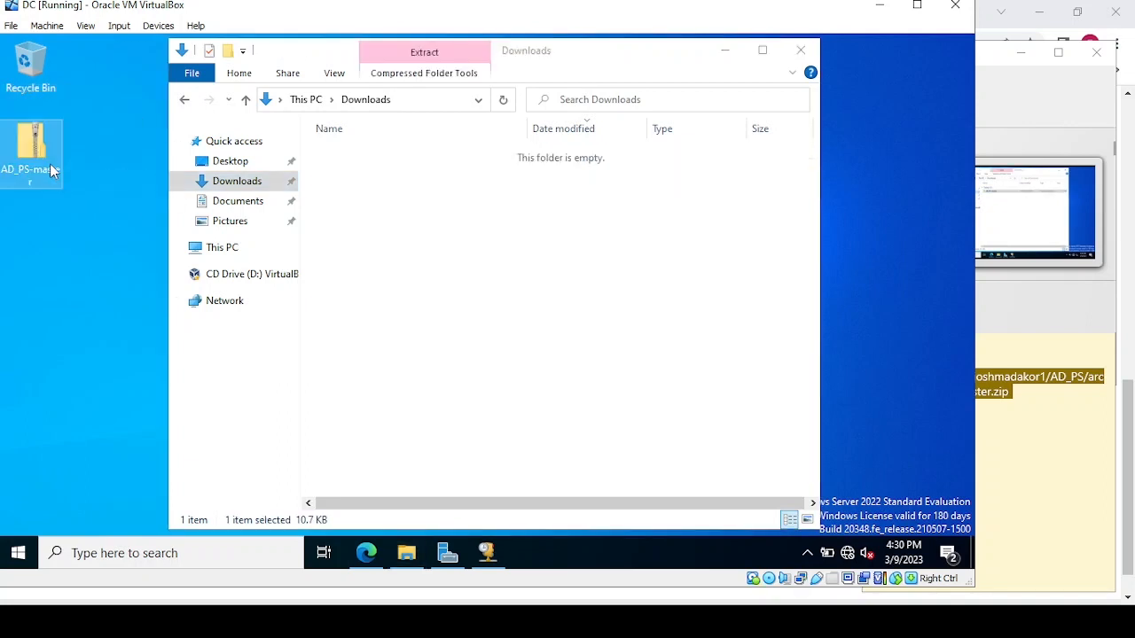
# - Extract AD_PS-master.zip to its suggested desktop location and open the inner AD_PS-master folder
pyautogui.click(724, 50)
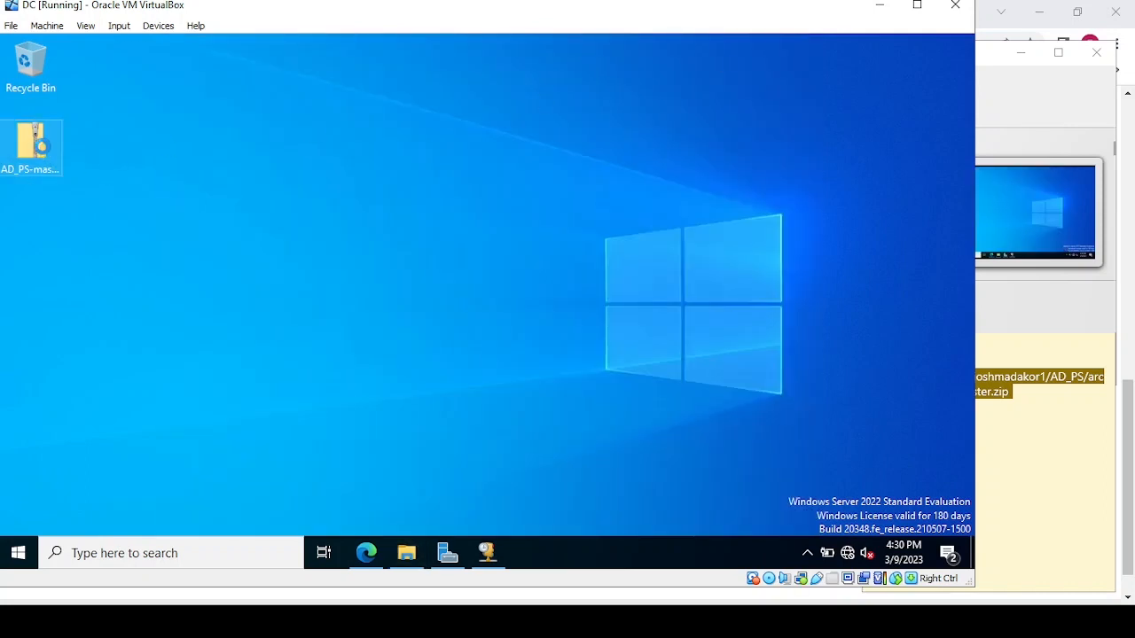
pyautogui.rightClick(44, 153)
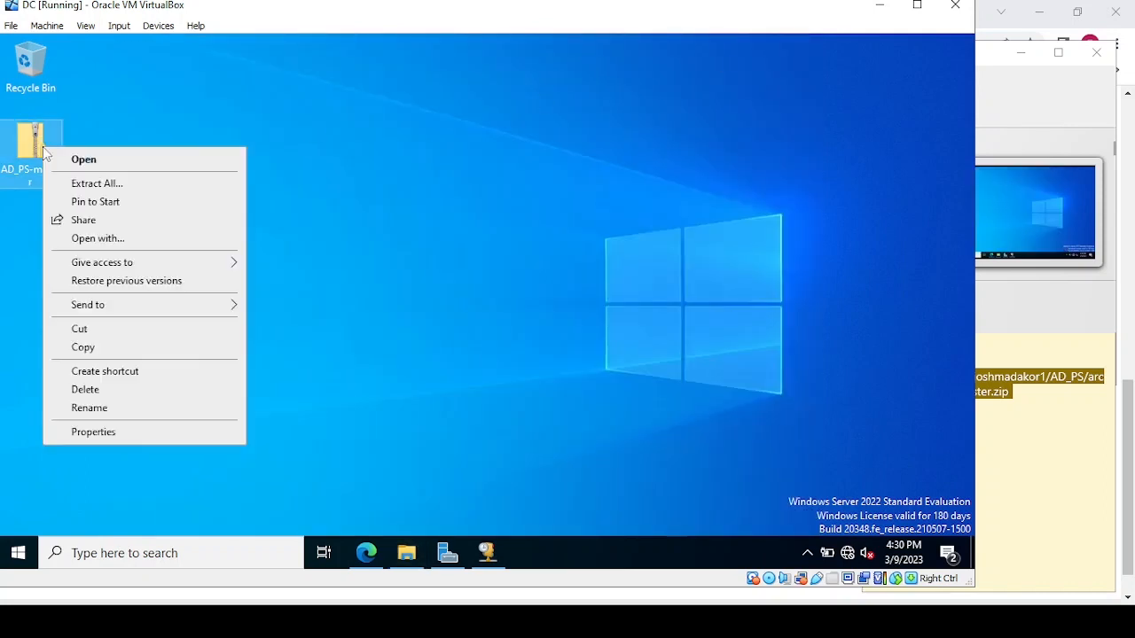
pyautogui.click(72, 188)
pyautogui.click(636, 452)
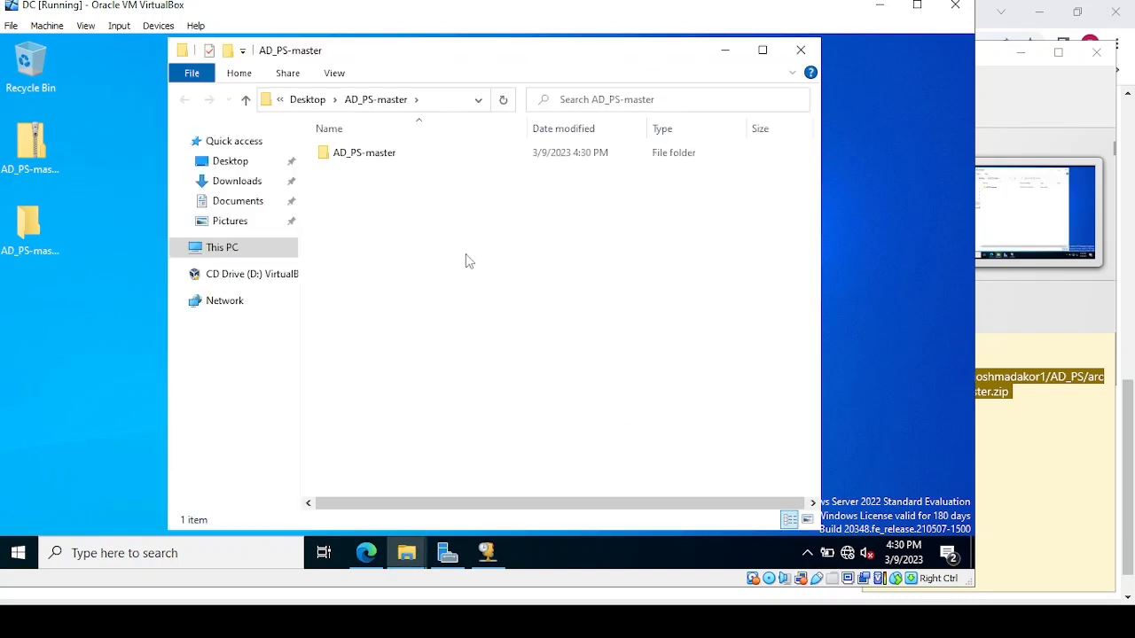
pyautogui.doubleClick(382, 157)
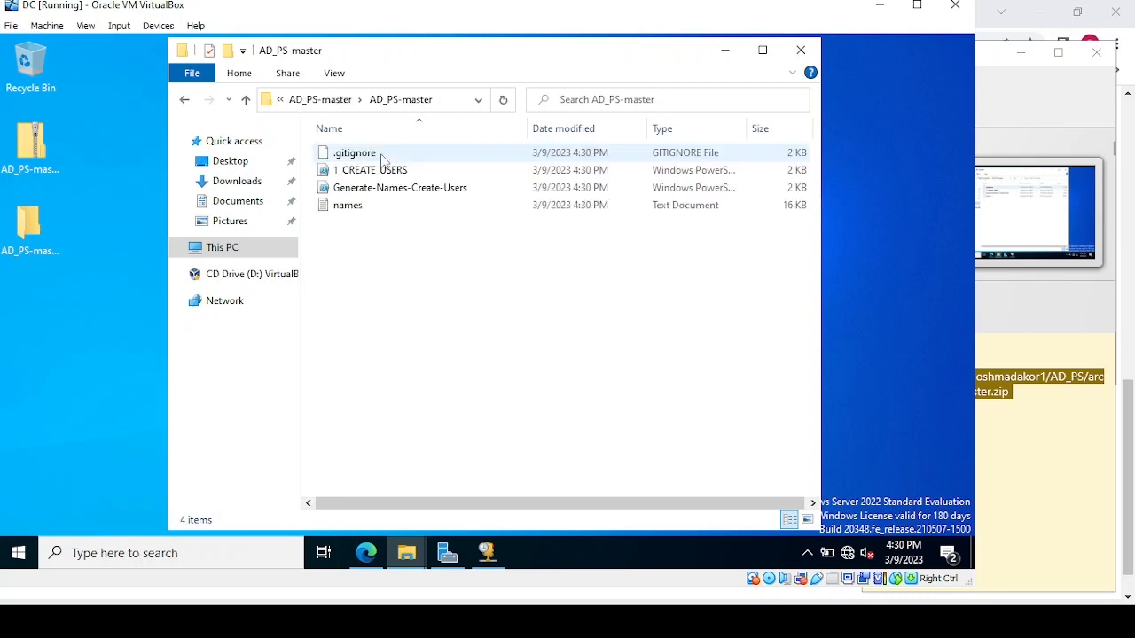
# - Insert a new person's name as the first line of names.txt, save the file, and close Notepad
pyautogui.doubleClick(348, 206)
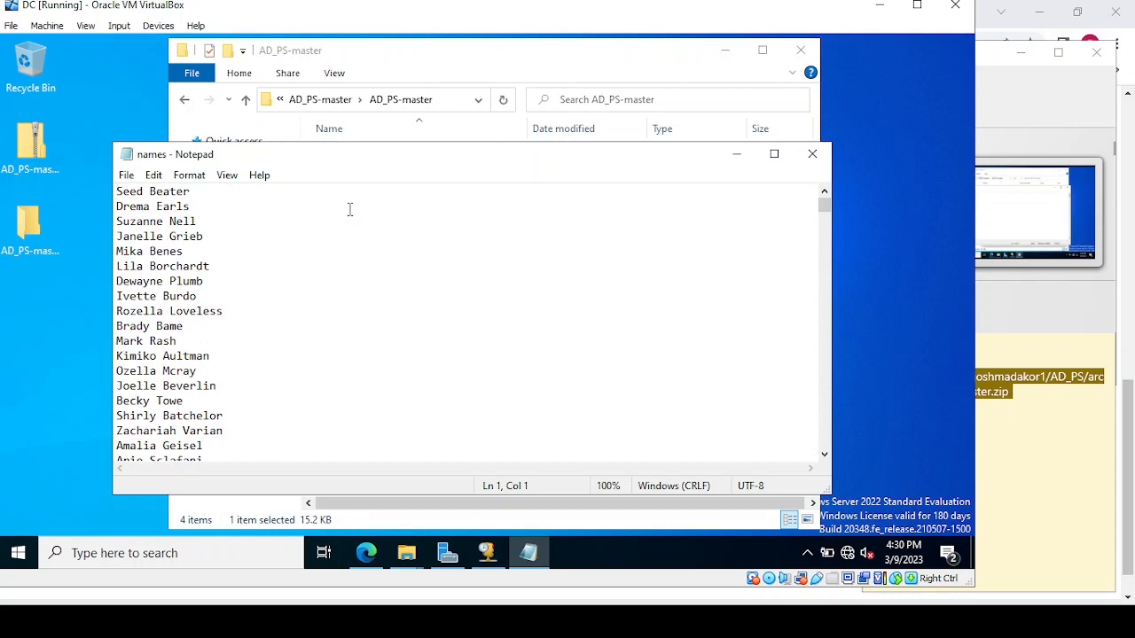
pyautogui.press('Return')
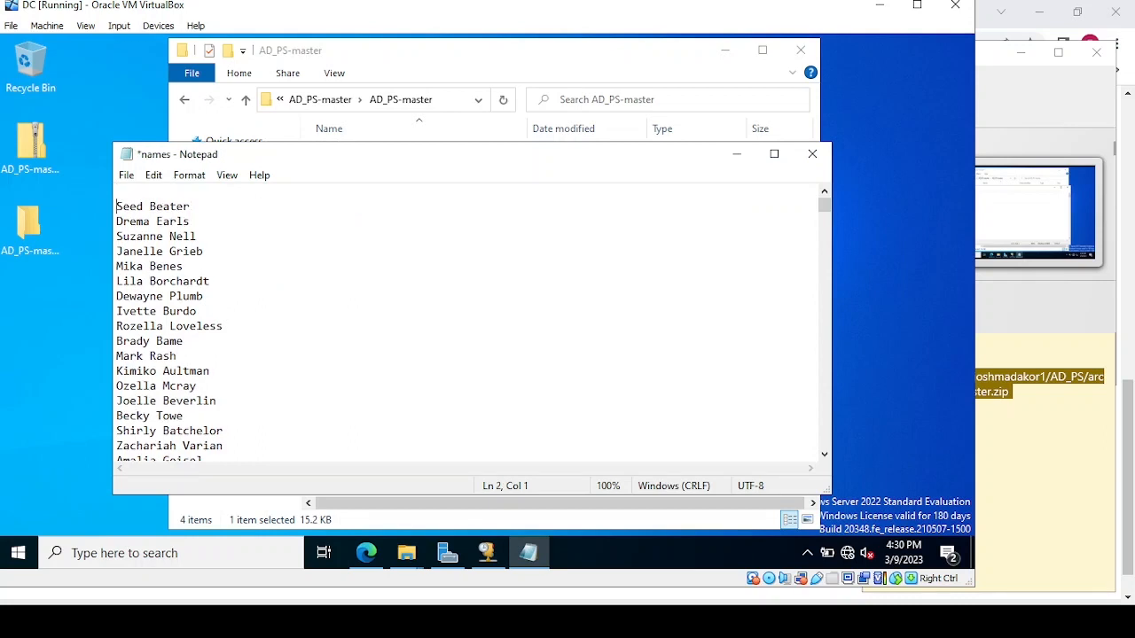
pyautogui.press('Up')
pyautogui.click(127, 176)
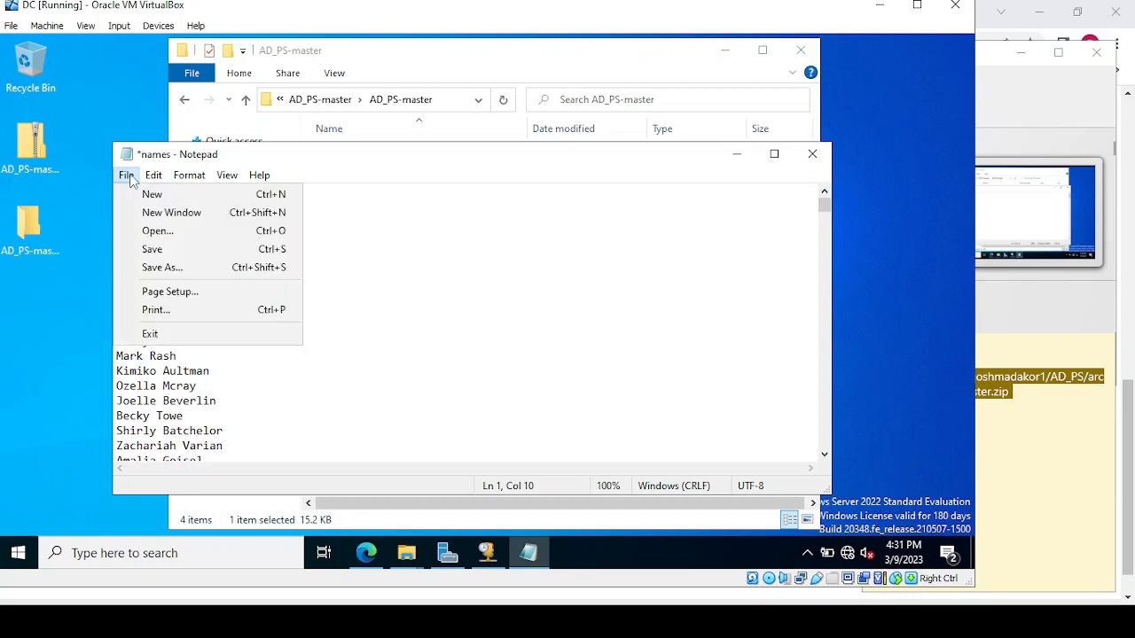
pyautogui.click(158, 248)
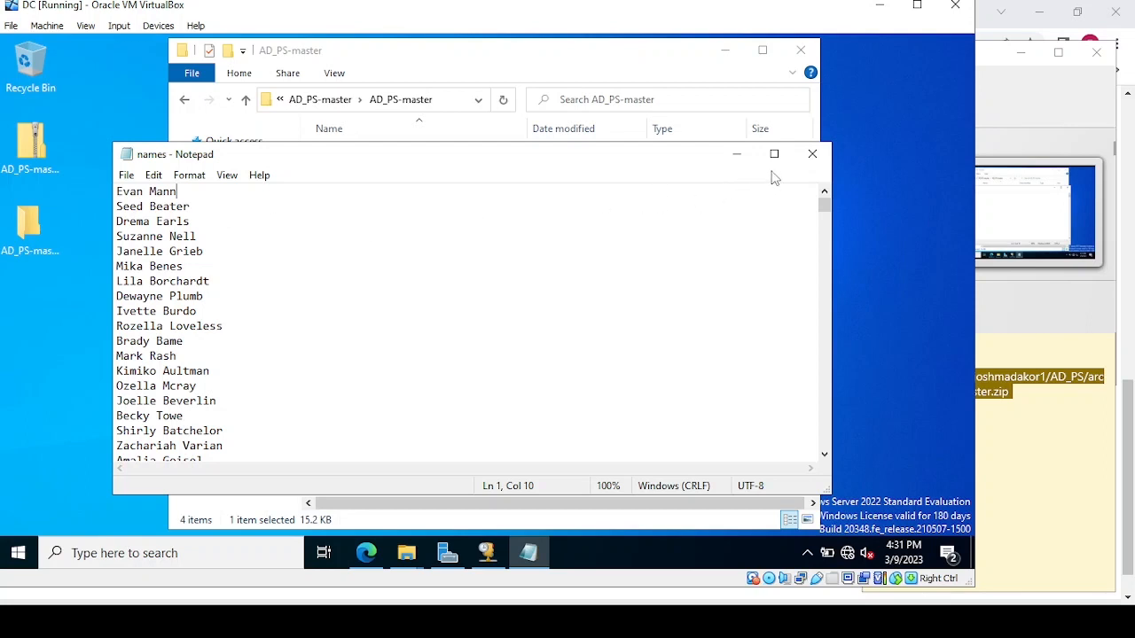
pyautogui.click(807, 156)
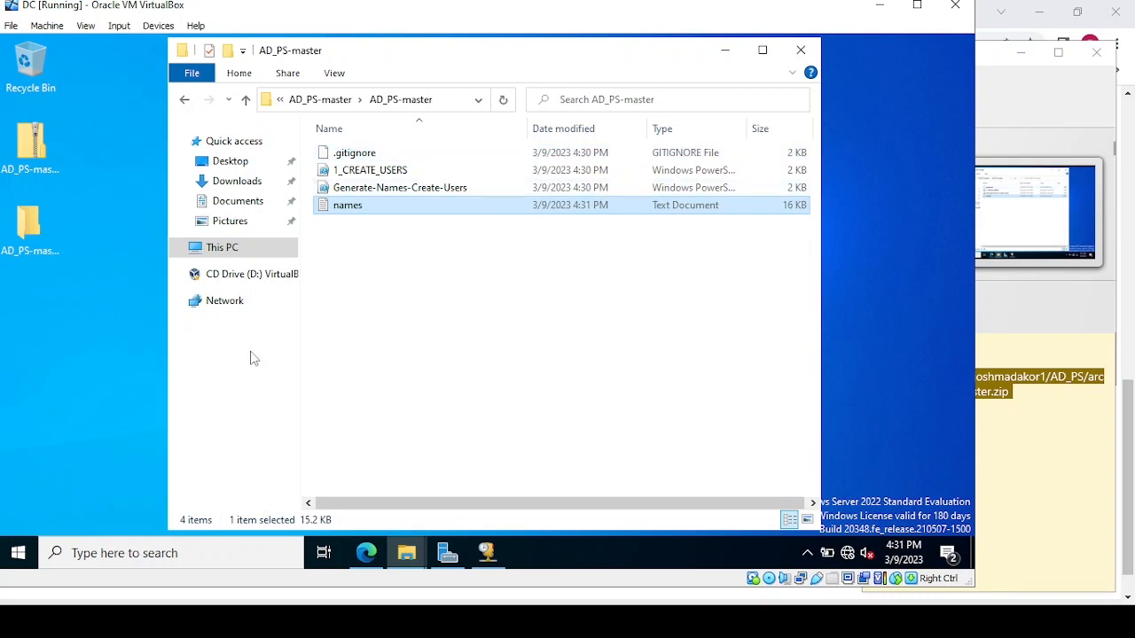
pyautogui.click(13, 554)
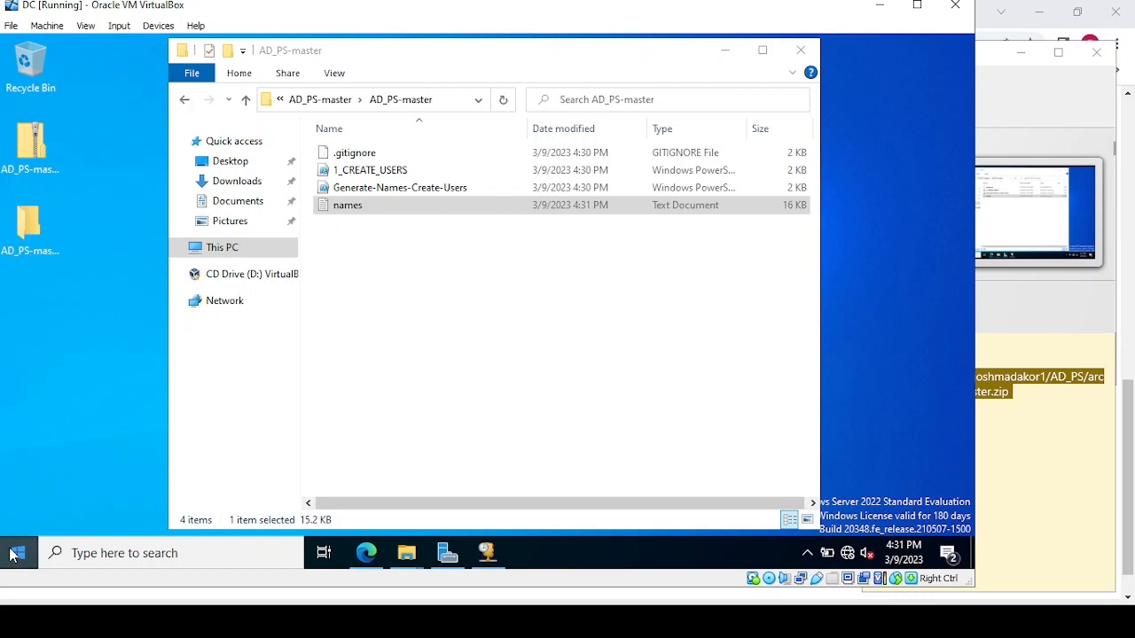
pyautogui.click(15, 554)
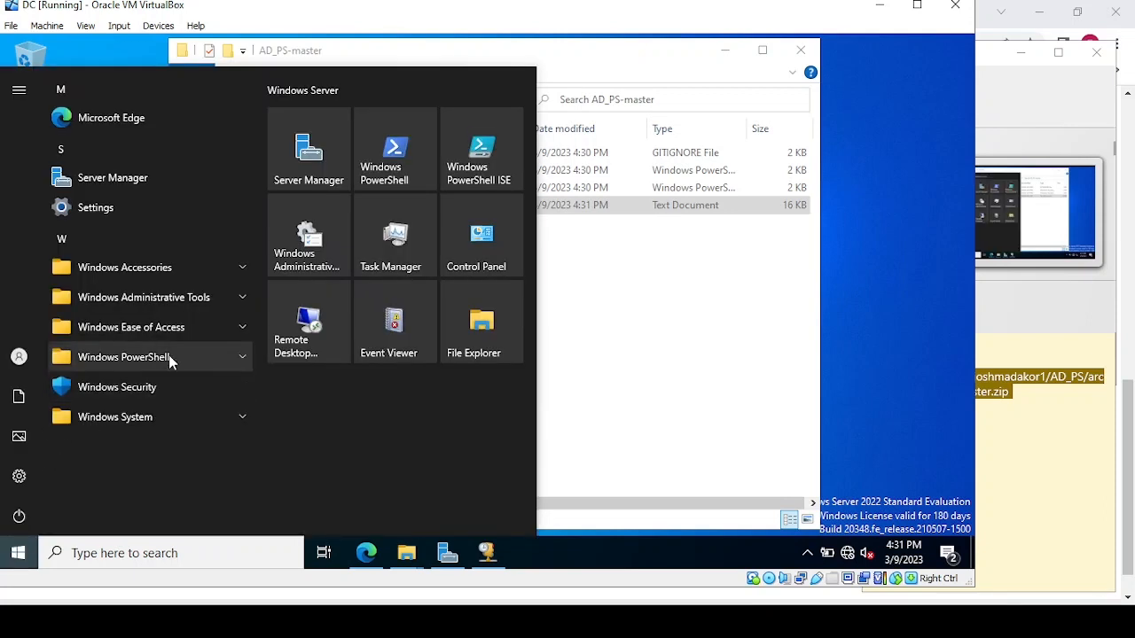
pyautogui.click(237, 359)
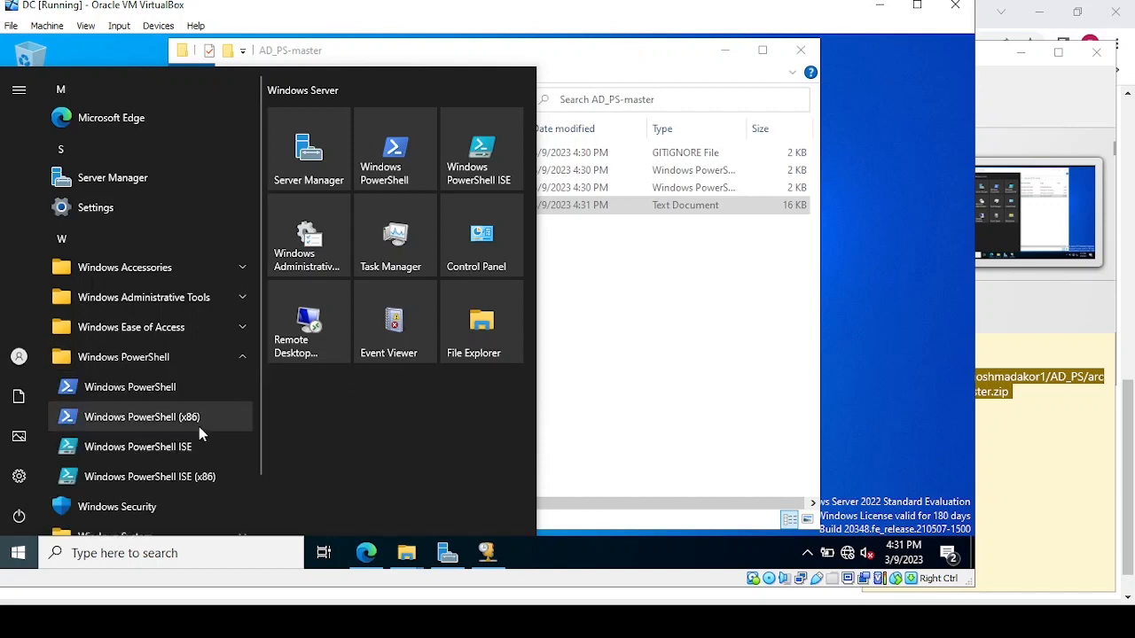
pyautogui.click(191, 449)
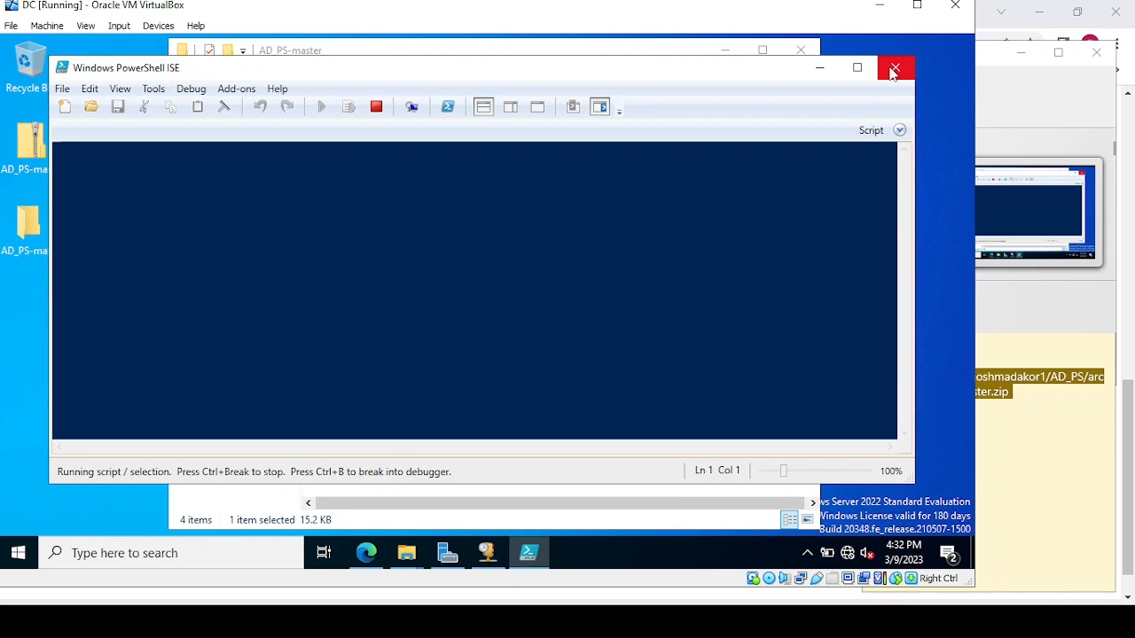
pyautogui.click(893, 69)
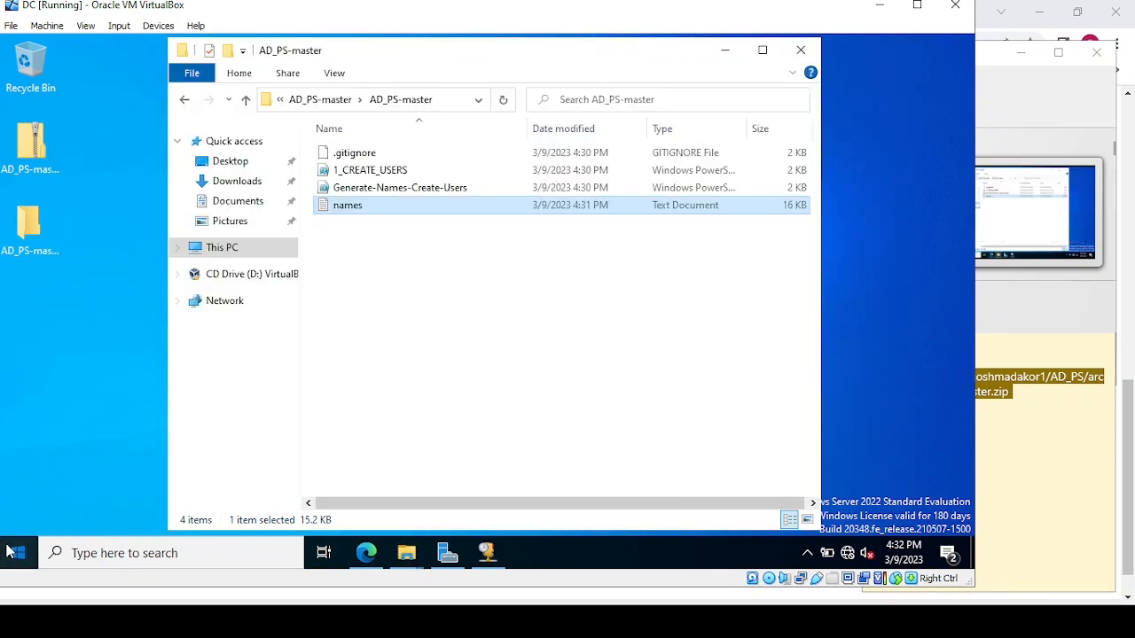
# - Launch Windows PowerShell ISE from the Start menu's Windows PowerShell group as administrator, approving UAC
pyautogui.click(16, 551)
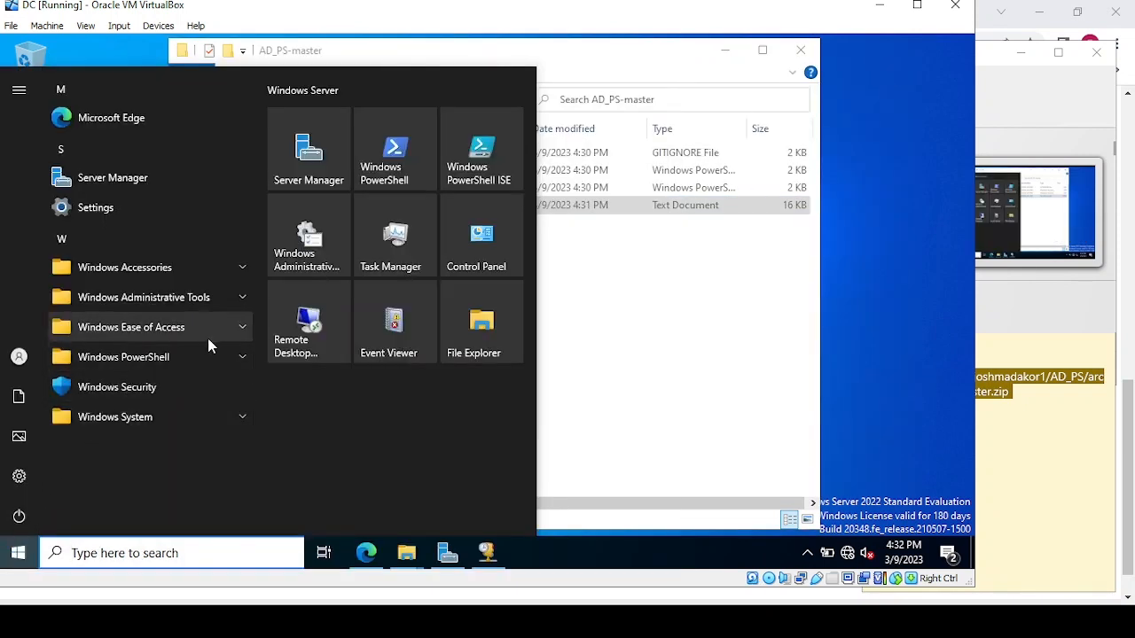
pyautogui.click(216, 356)
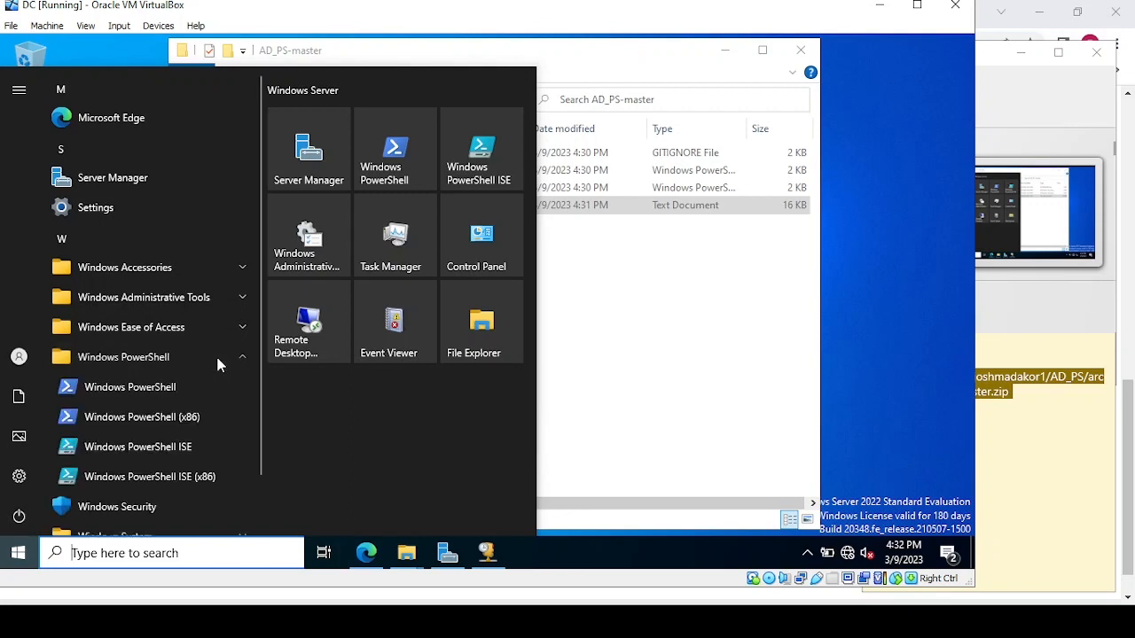
pyautogui.rightClick(196, 447)
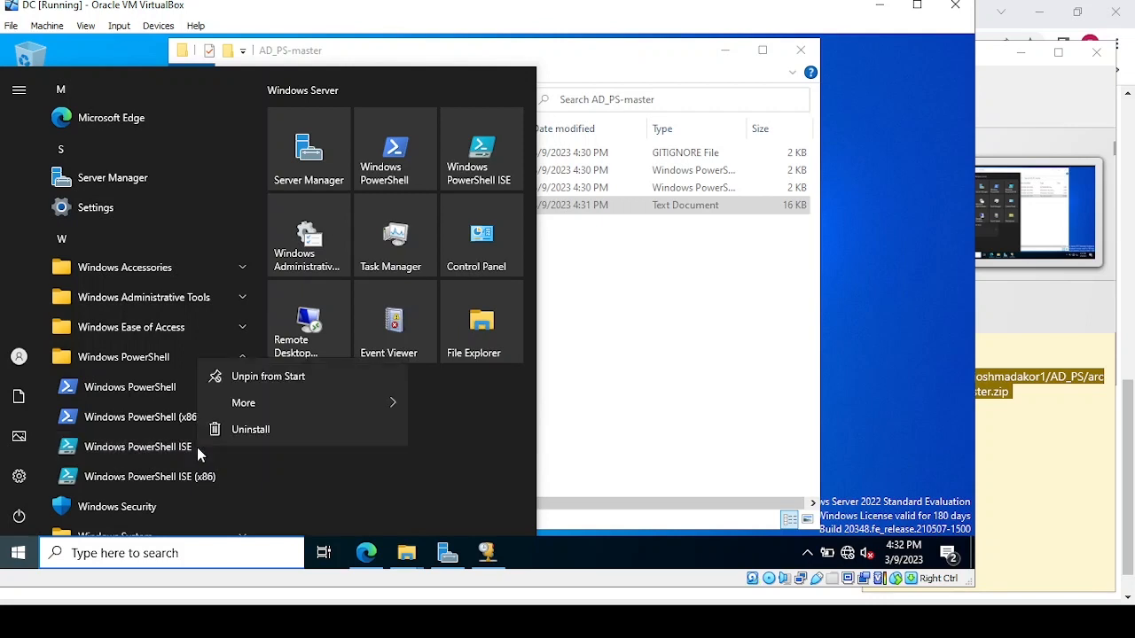
pyautogui.moveTo(289, 401)
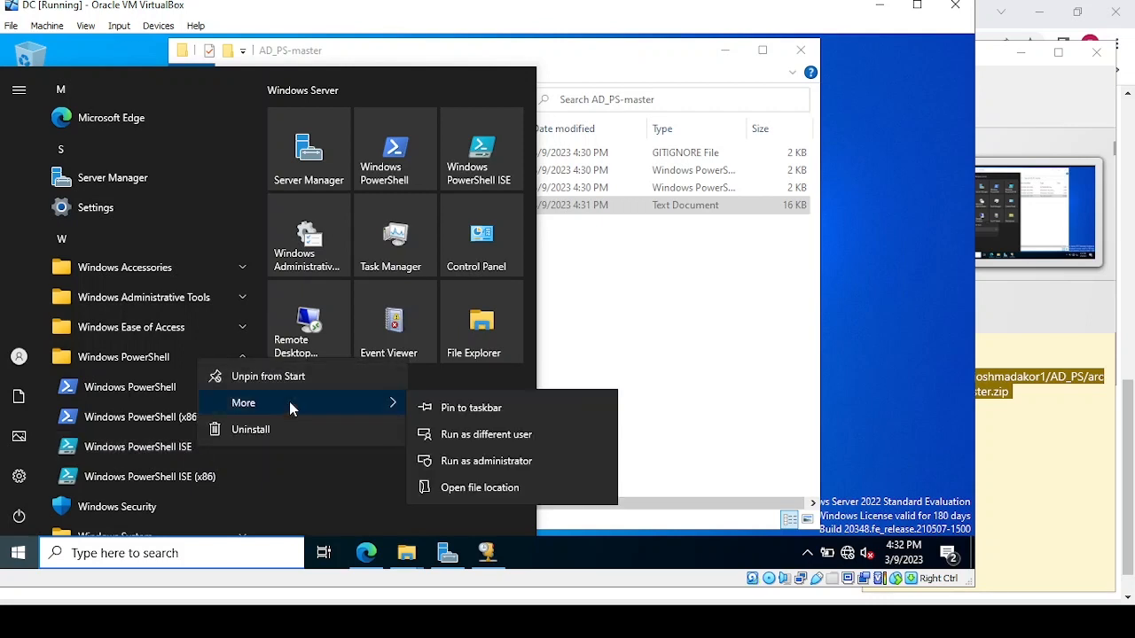
pyautogui.click(507, 460)
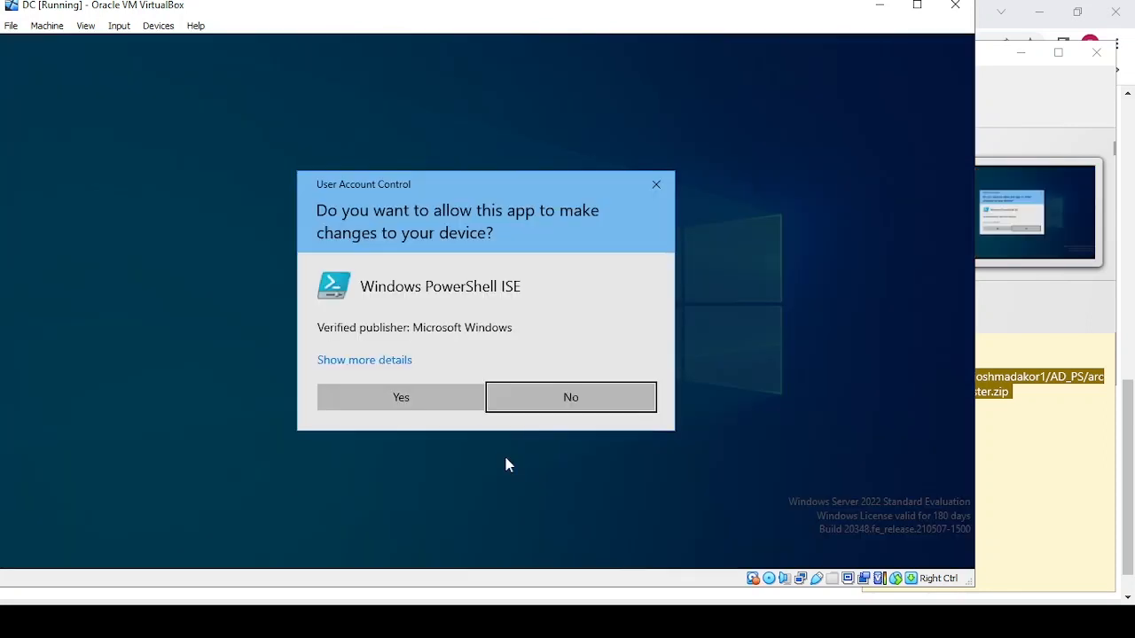
pyautogui.click(436, 398)
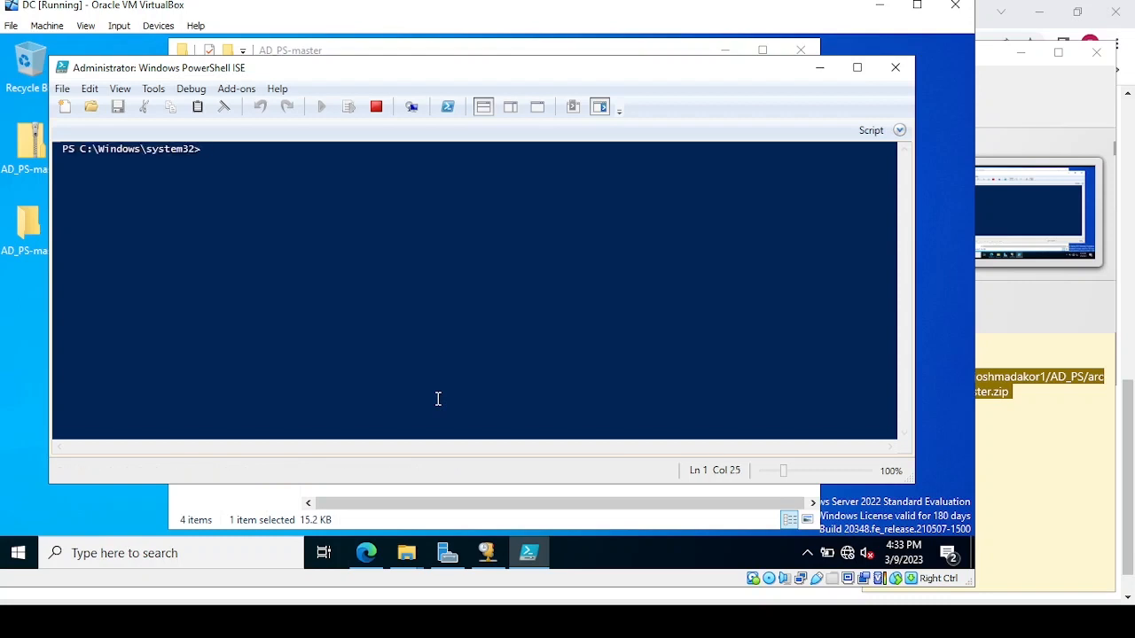
# - Open 1_CREATE_USERS.ps1 from Desktop\AD_PS-master\AD_PS-master in PowerShell ISE and scroll through its code
pyautogui.click(91, 107)
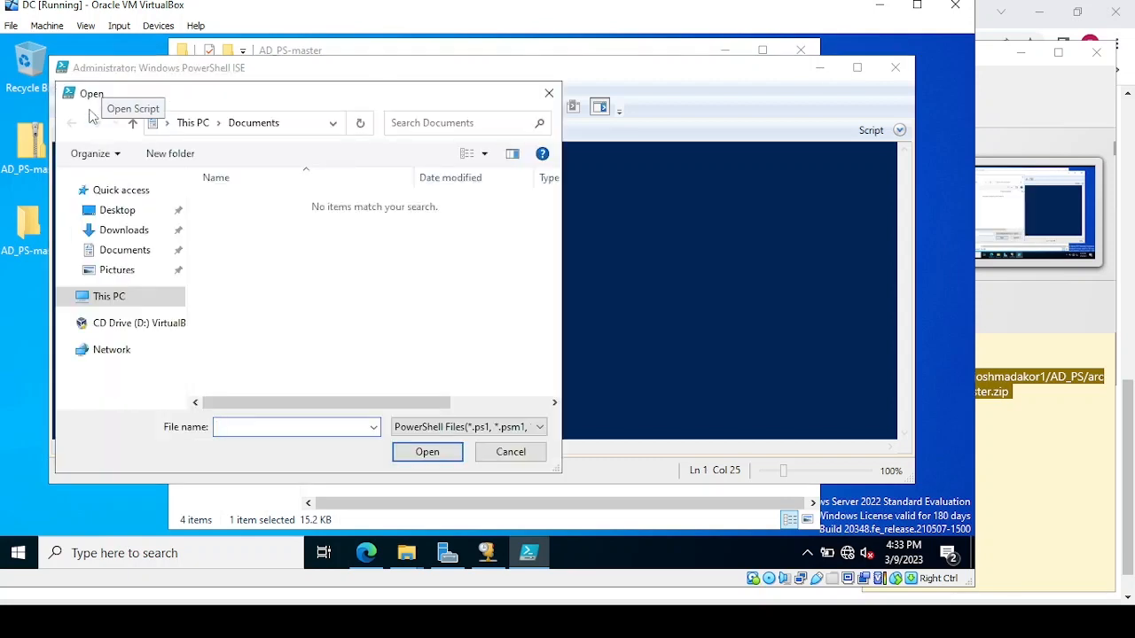
pyautogui.click(135, 214)
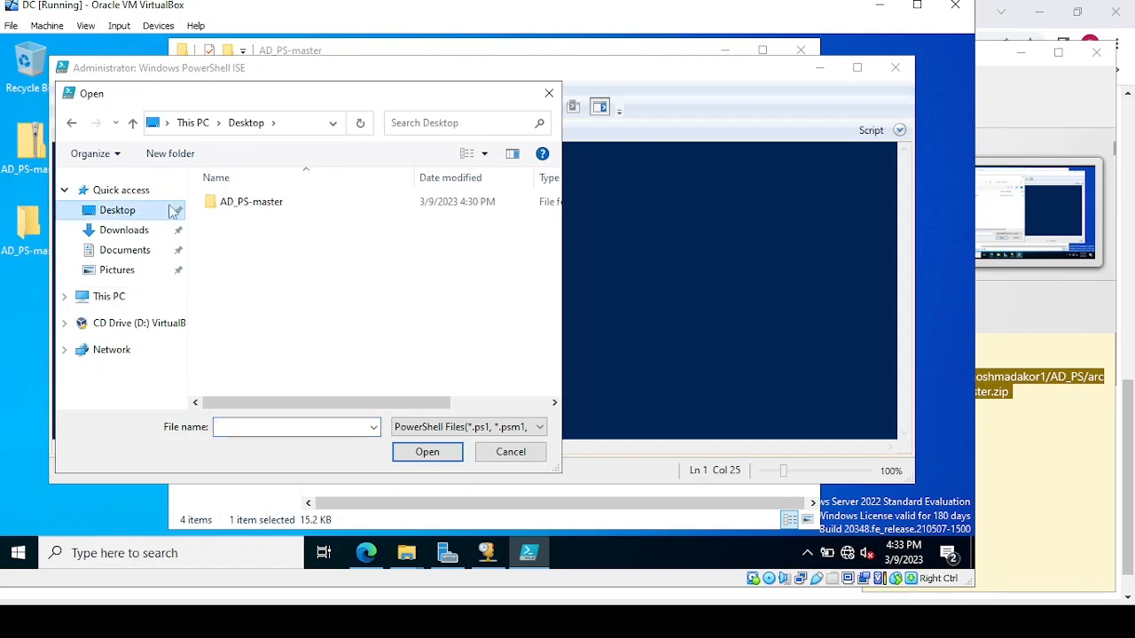
pyautogui.click(236, 207)
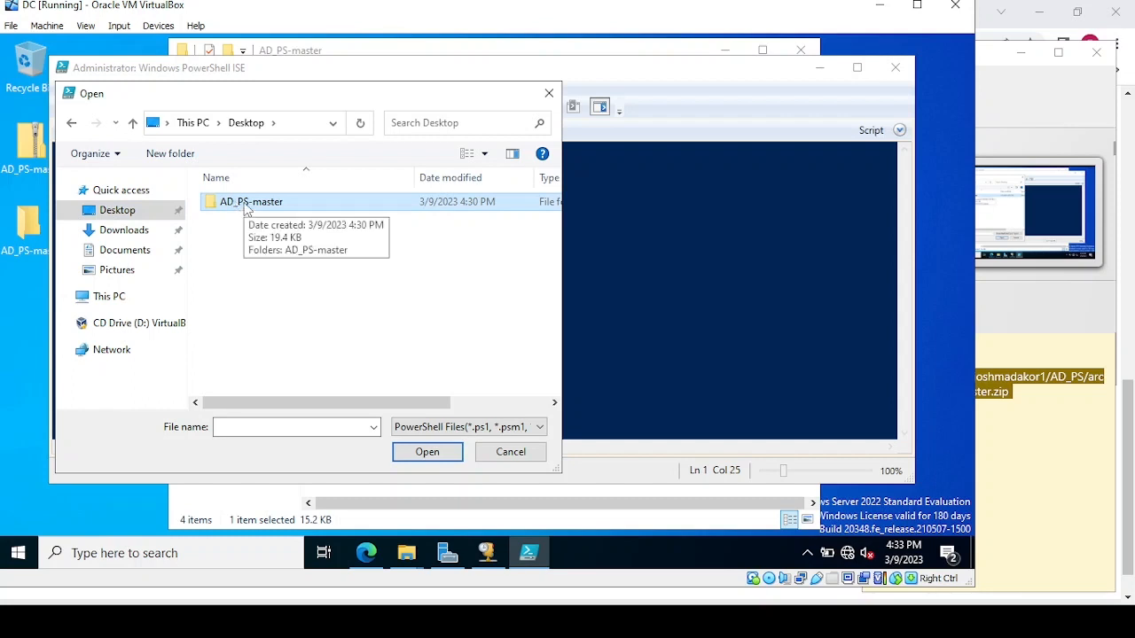
pyautogui.doubleClick(247, 208)
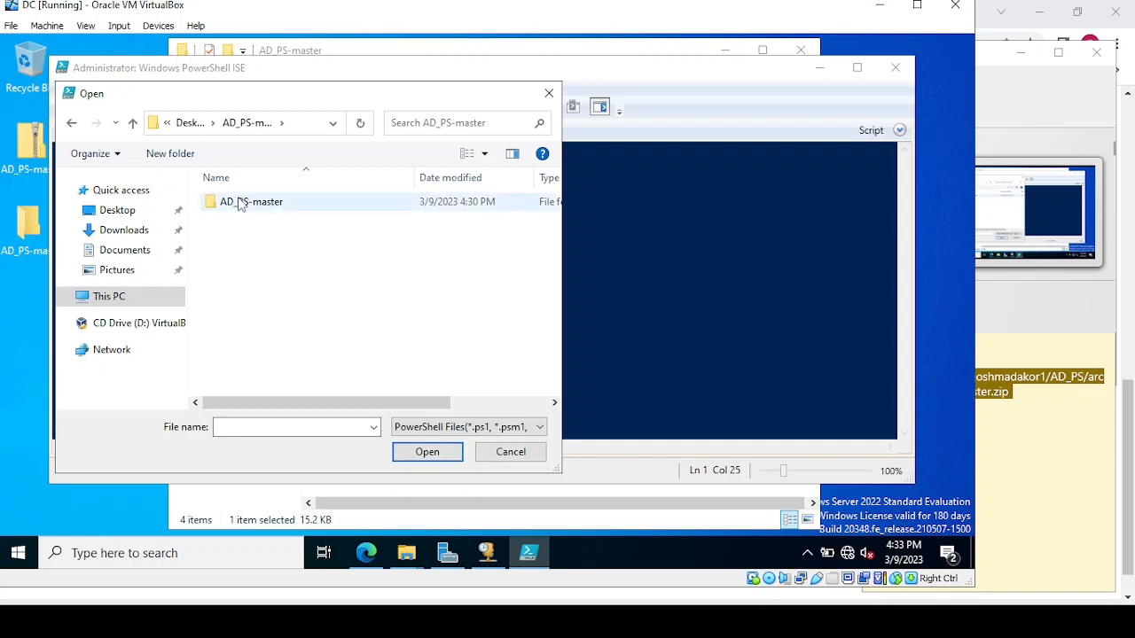
pyautogui.click(240, 203)
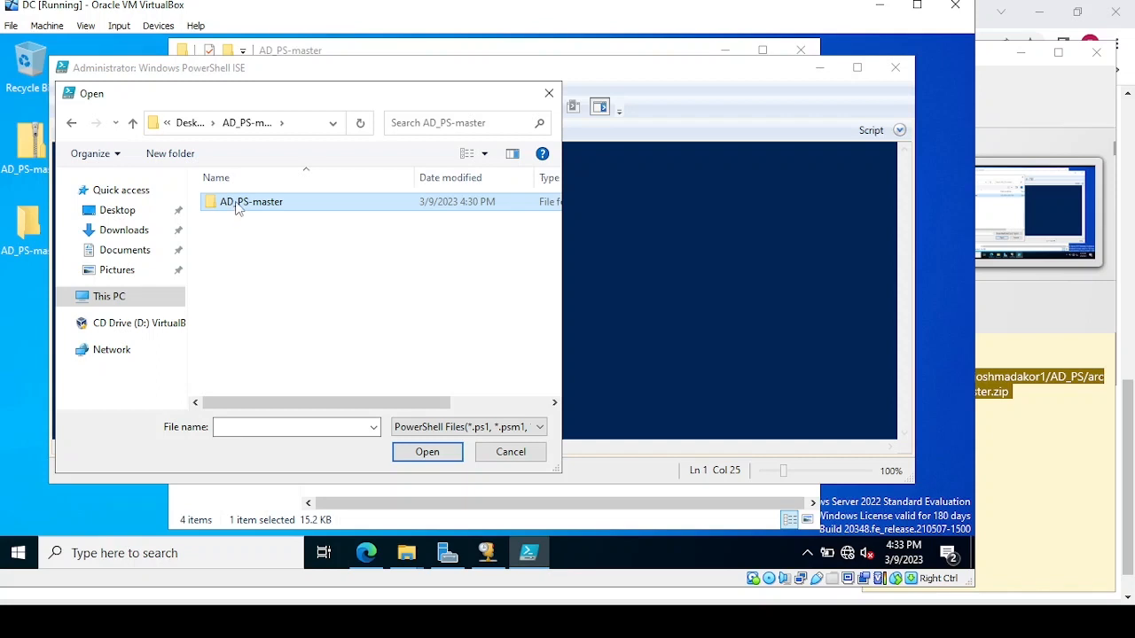
pyautogui.doubleClick(240, 203)
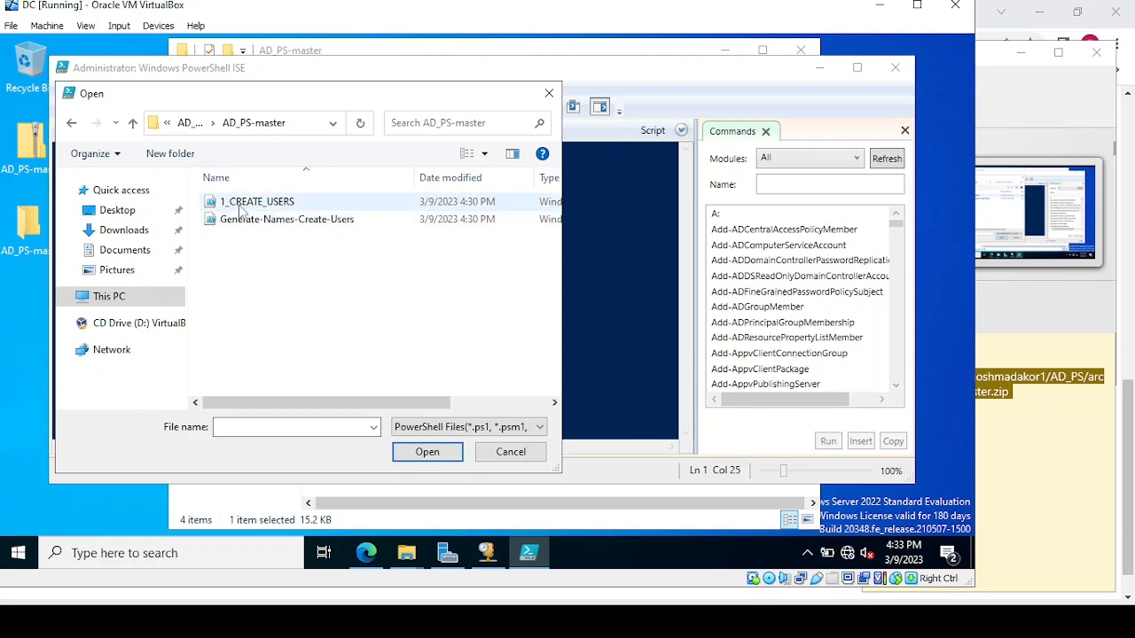
pyautogui.click(240, 206)
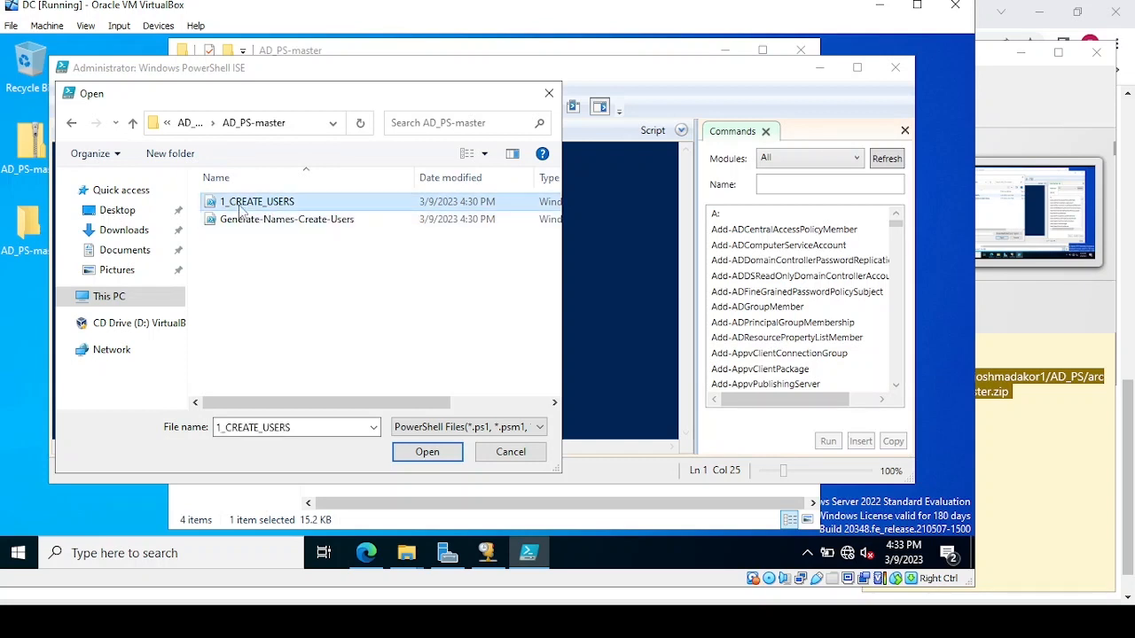
pyautogui.click(437, 453)
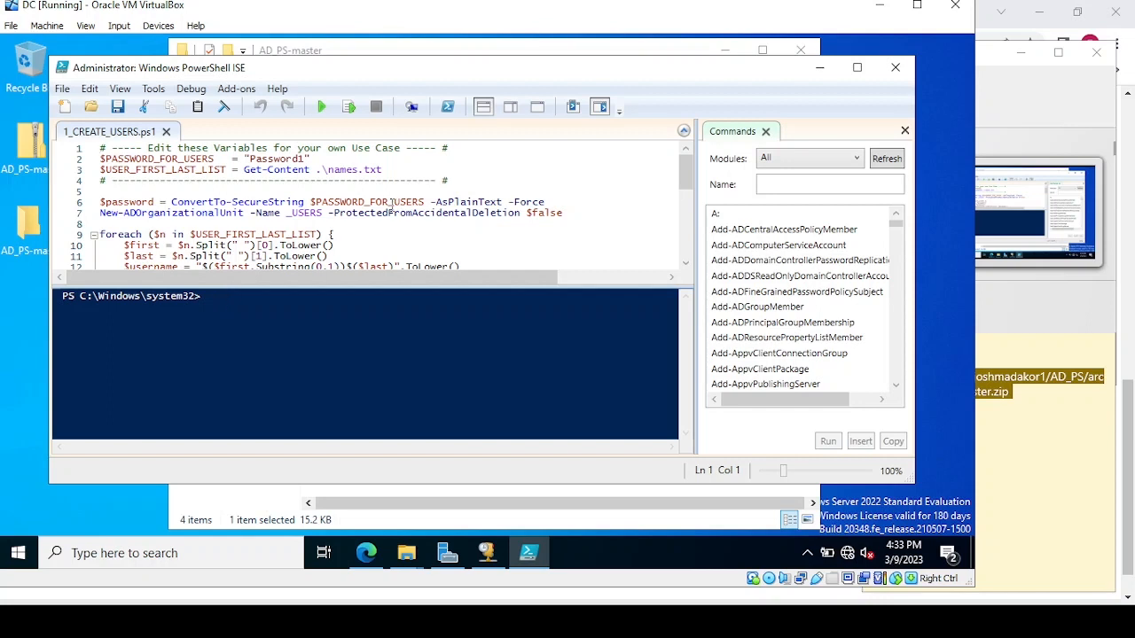
pyautogui.scroll(-4, 580, 168)
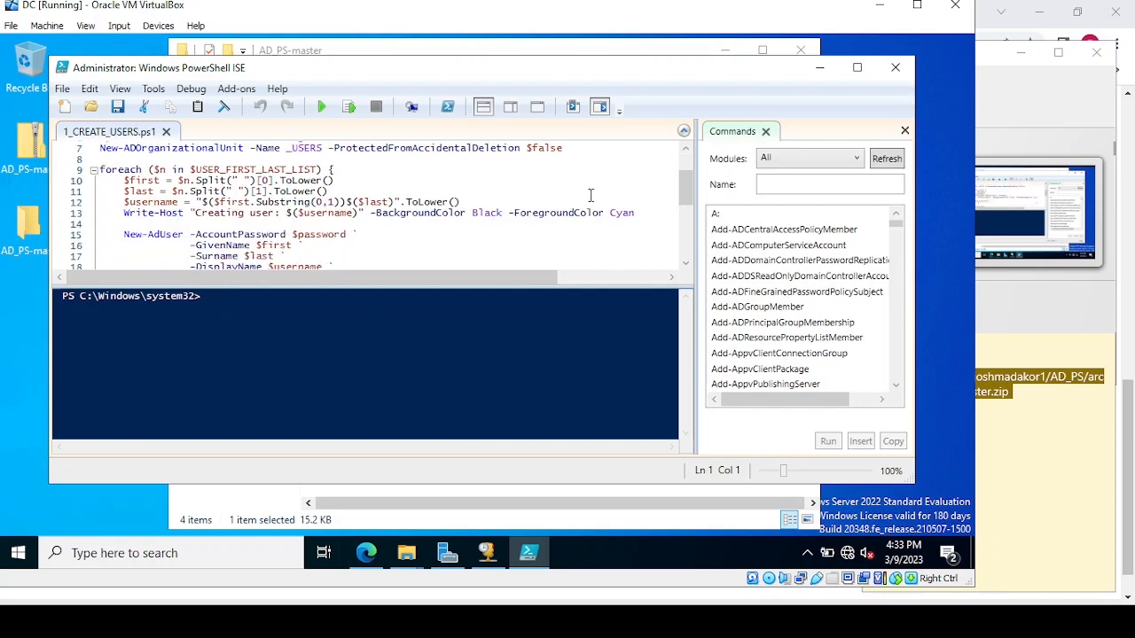
pyautogui.scroll(-1, 590, 195)
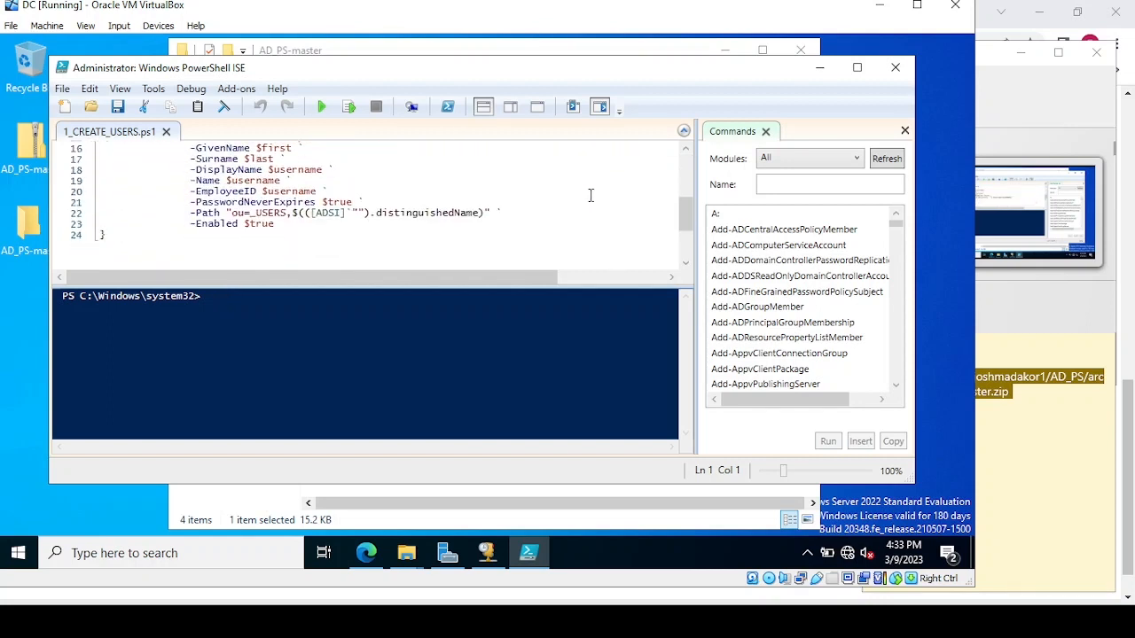
pyautogui.scroll(4, 590, 195)
pyautogui.scroll(1, 590, 195)
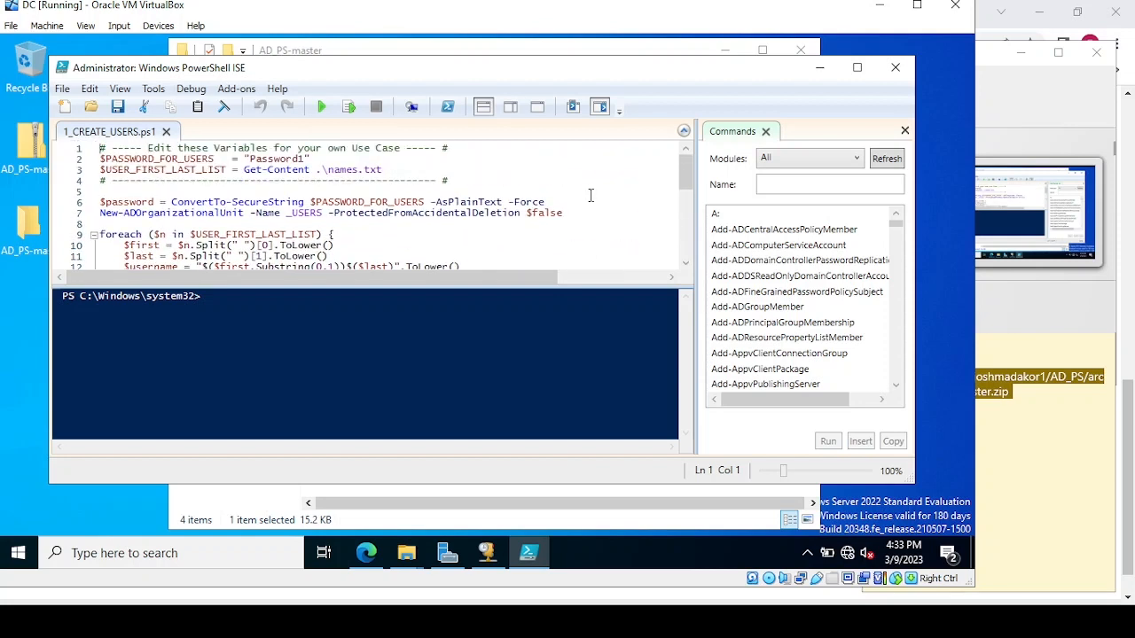
# - Run Set-ExecutionPolicy unrestricted in the ISE console and confirm the change with Yes to All
pyautogui.click(247, 299)
pyautogui.write('S')
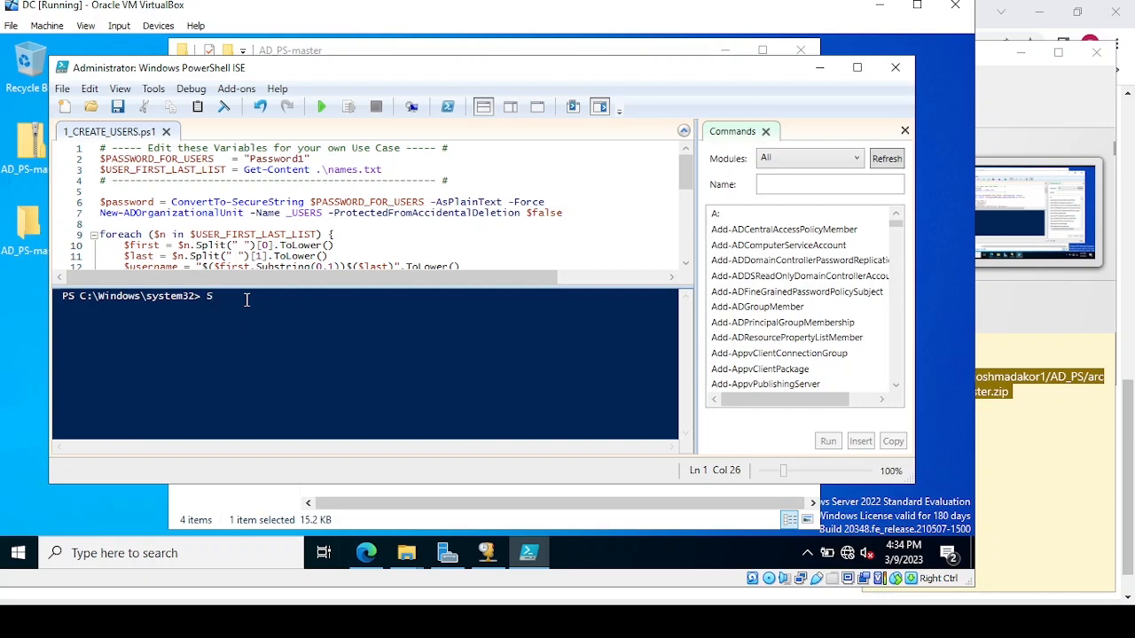
pyautogui.write('et-Exe')
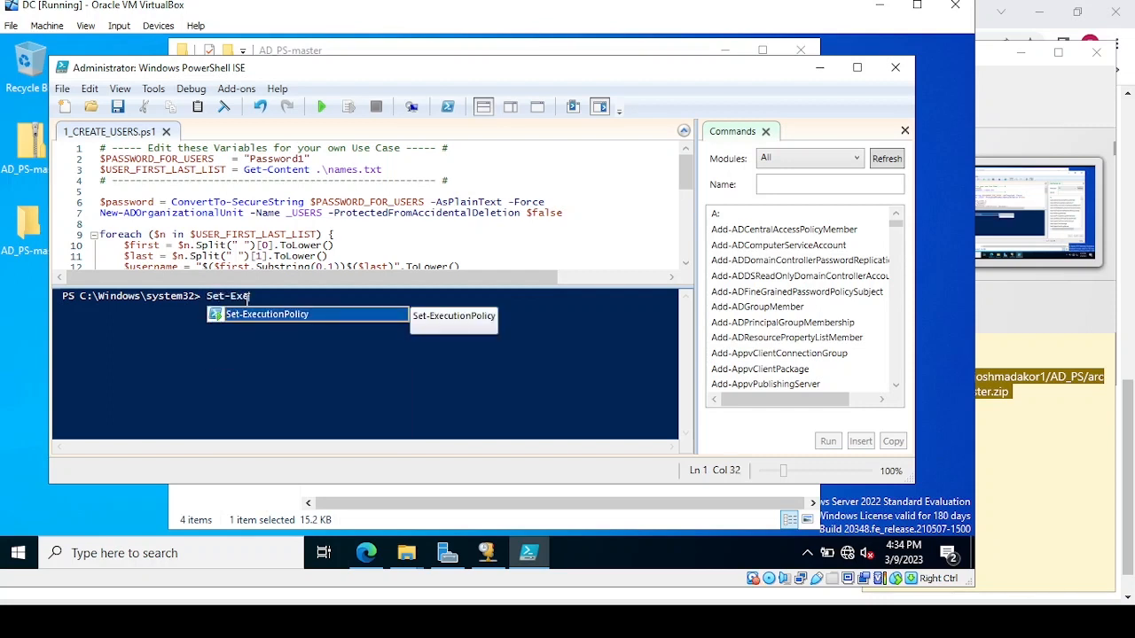
pyautogui.press('Tab')
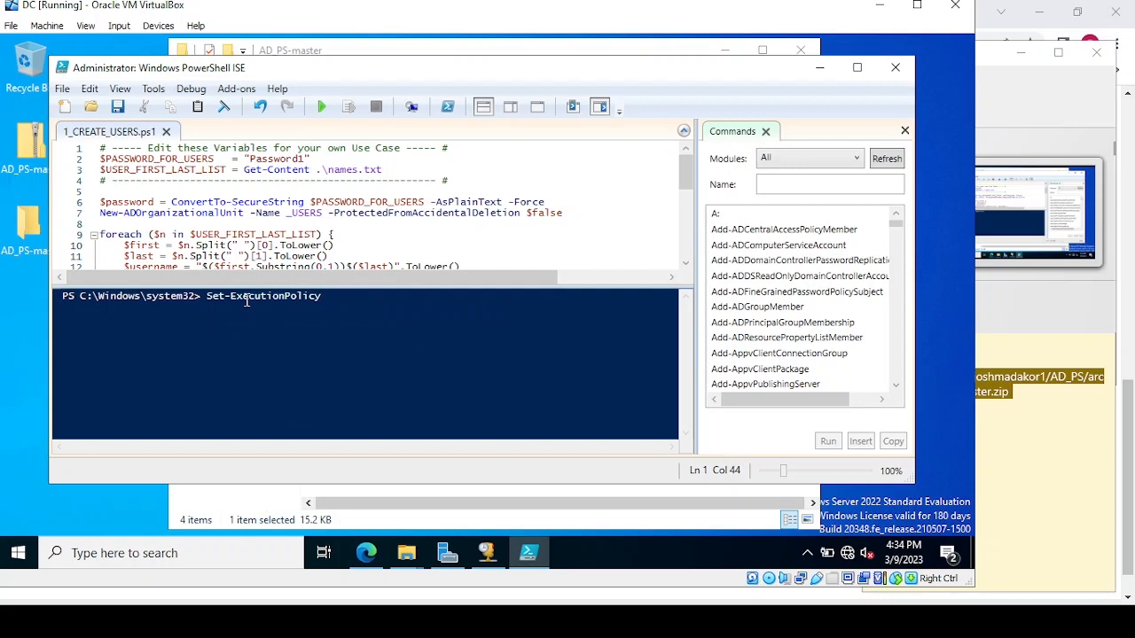
pyautogui.write('unrestricted')
pyautogui.press('Return')
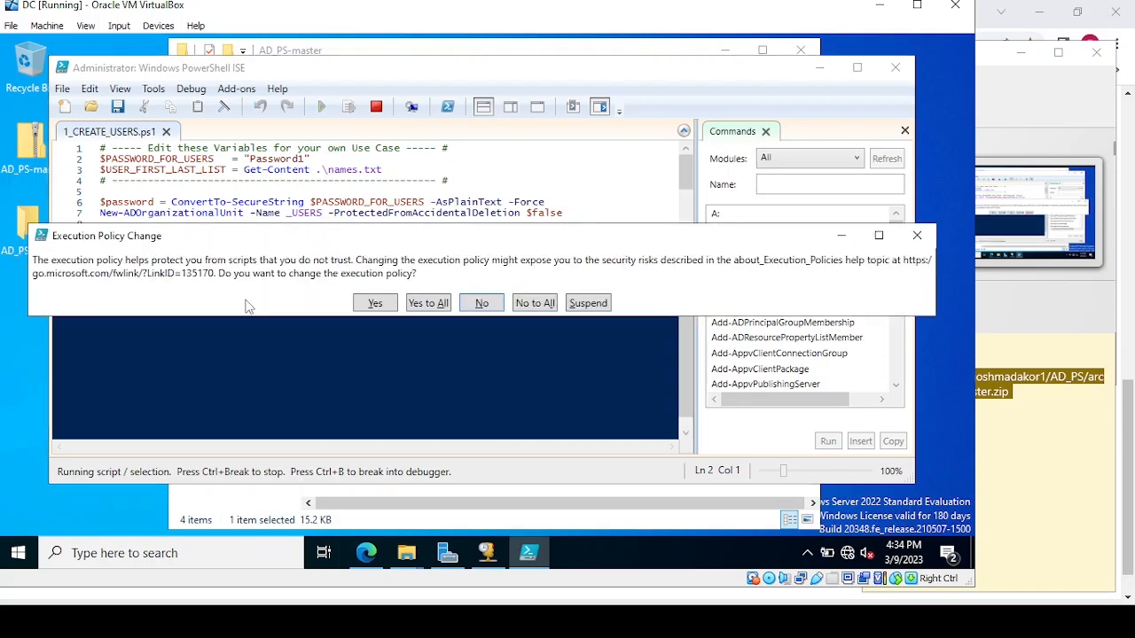
pyautogui.click(428, 303)
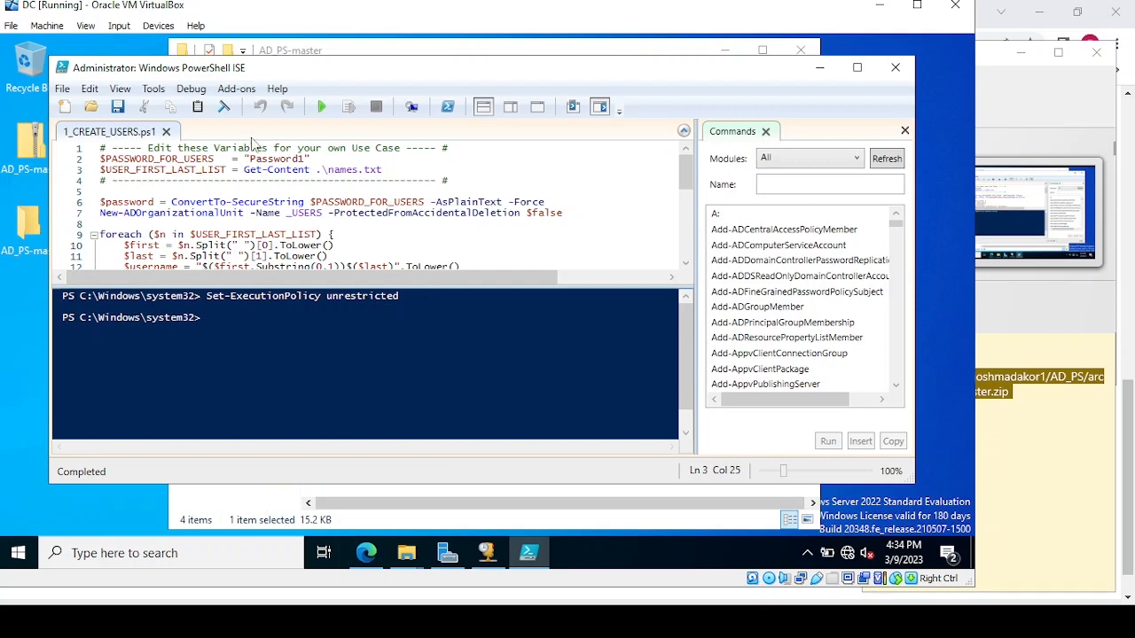
# - Run 1_CREATE_USERS once, stop it after the missing names.txt error, and start a cd c:\ command
pyautogui.click(324, 108)
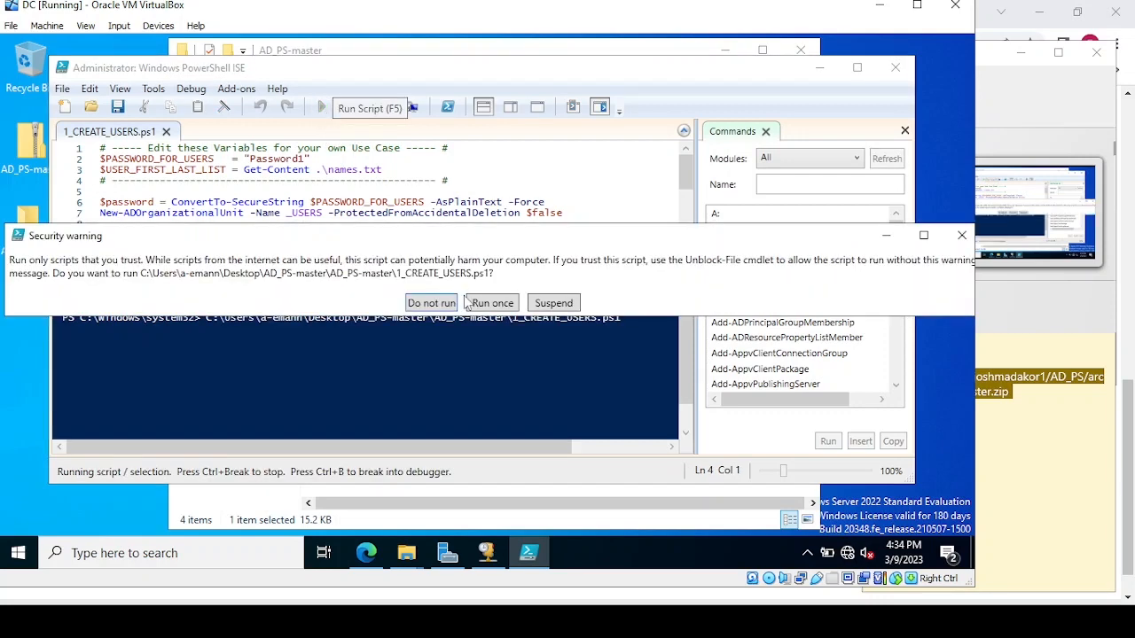
pyautogui.click(492, 303)
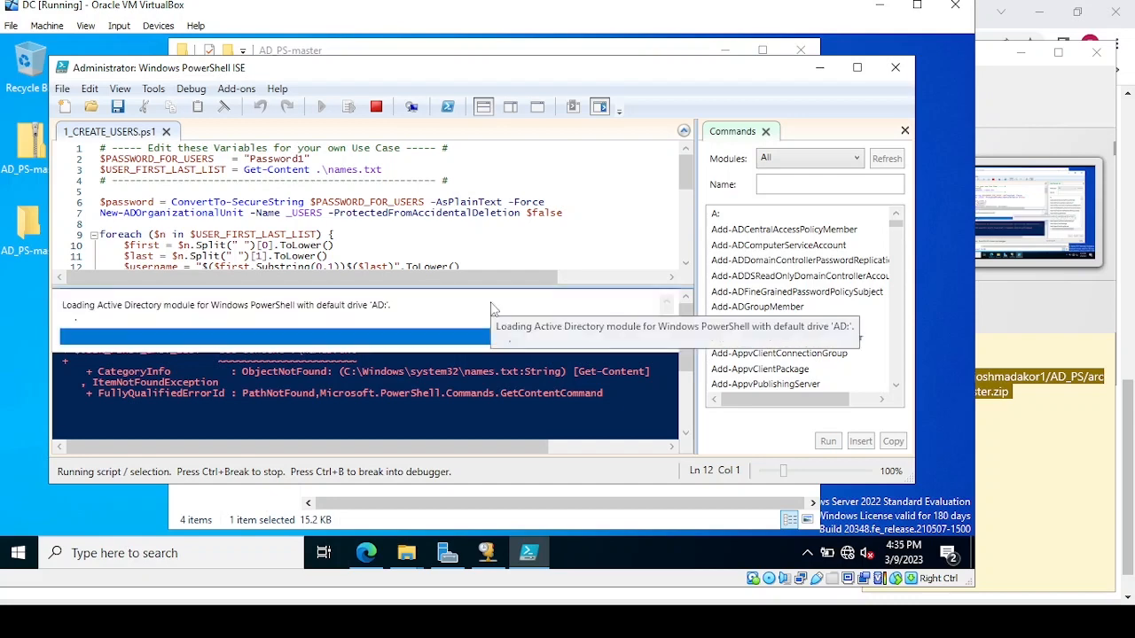
pyautogui.click(376, 106)
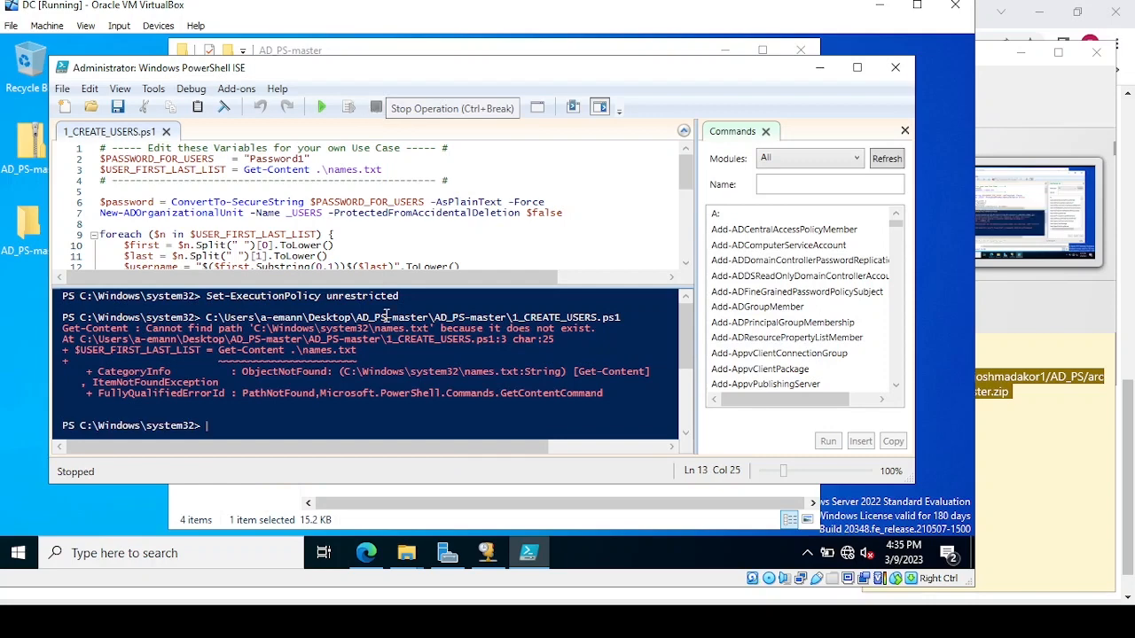
pyautogui.write('cd c:')
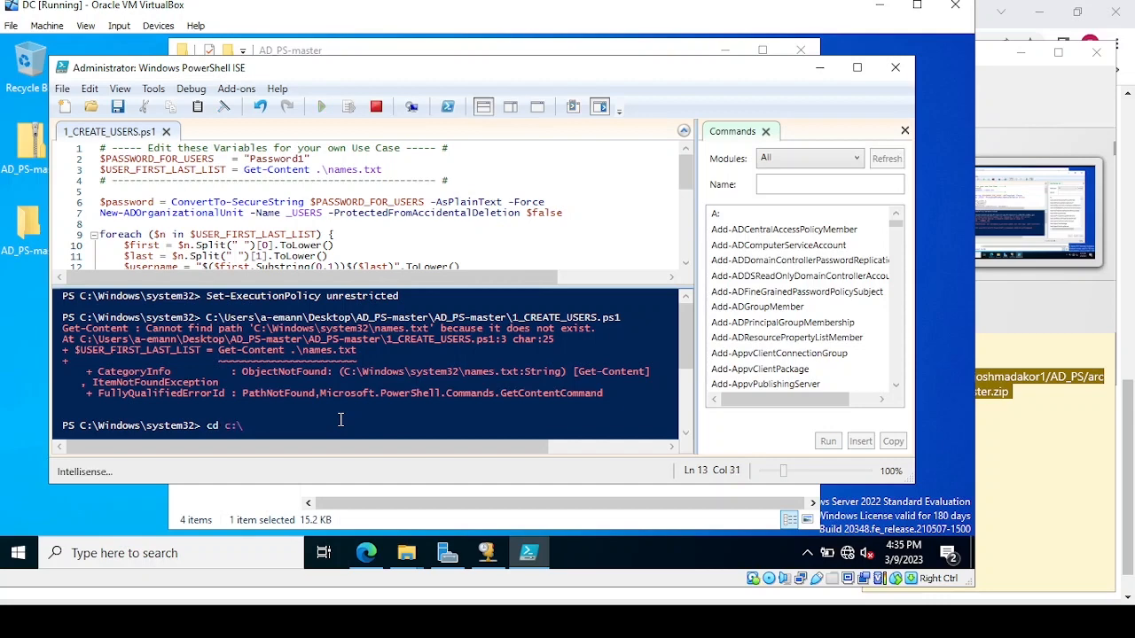
pyautogui.write('\\')
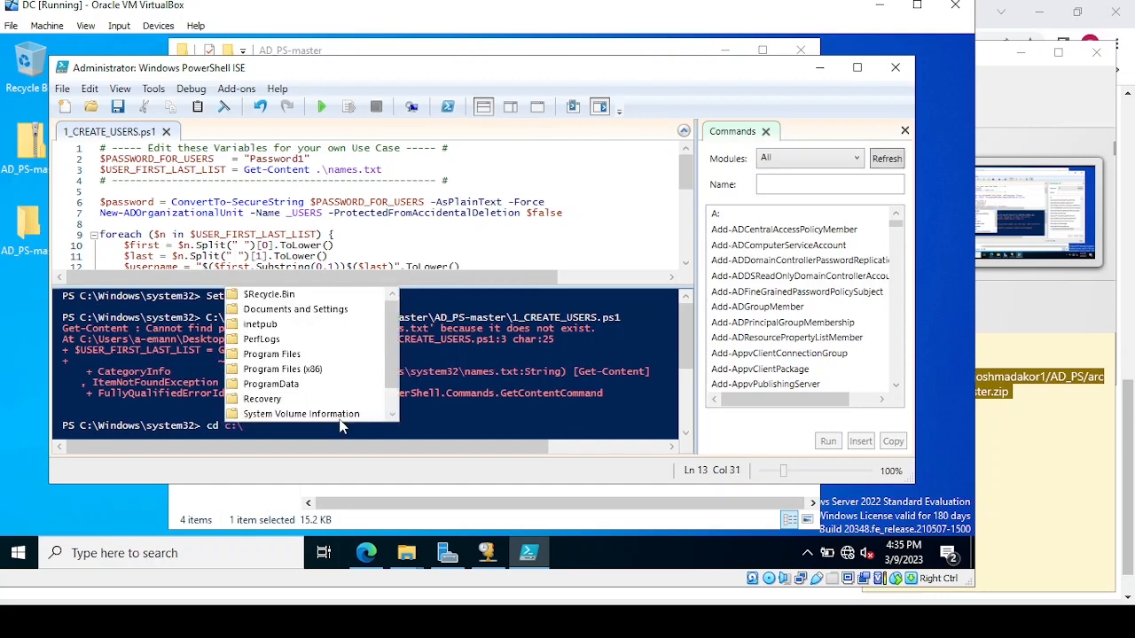
pyautogui.write('us')
# - Change the console directory to the user's Desktop\AD_PS-master folder and list its contents with ls
pyautogui.press('Tab')
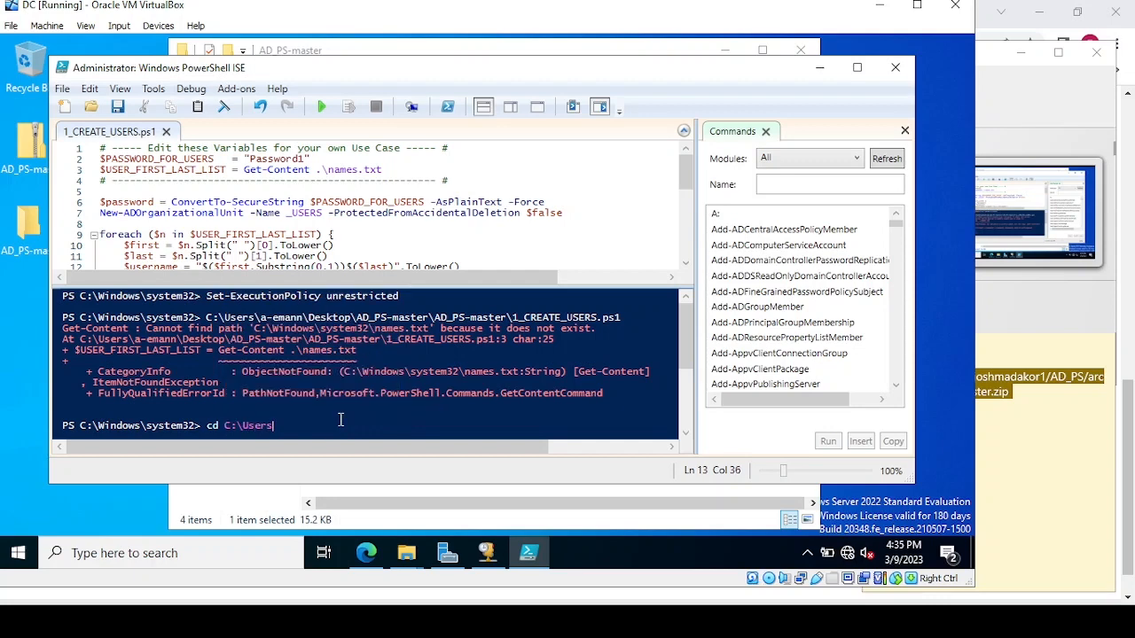
pyautogui.write('\\')
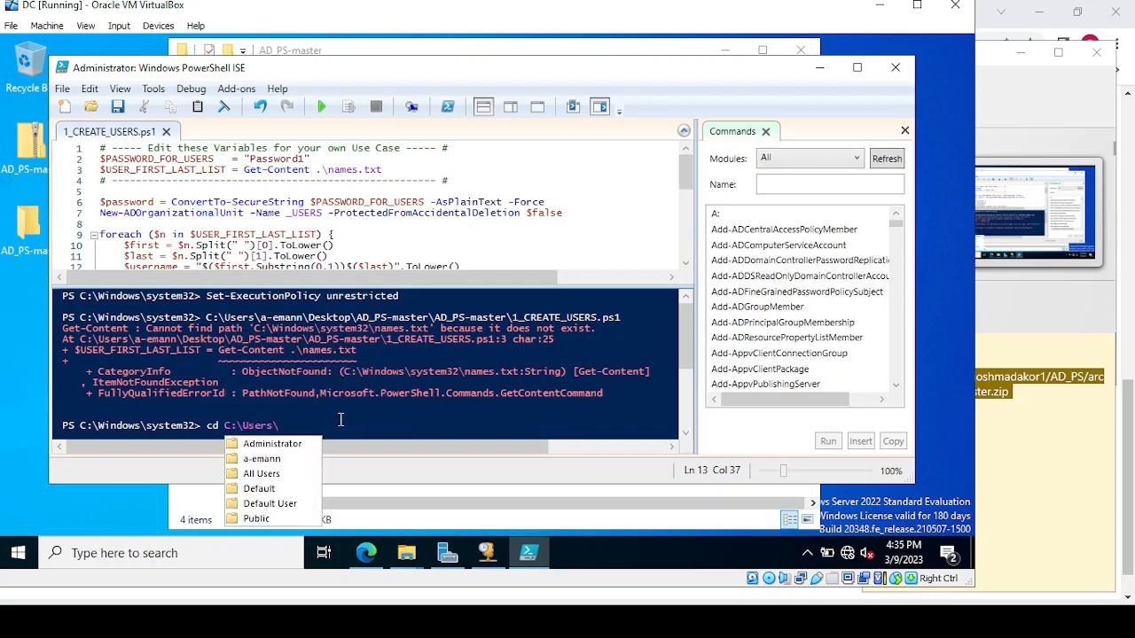
pyautogui.press('Down')
pyautogui.press('Down')
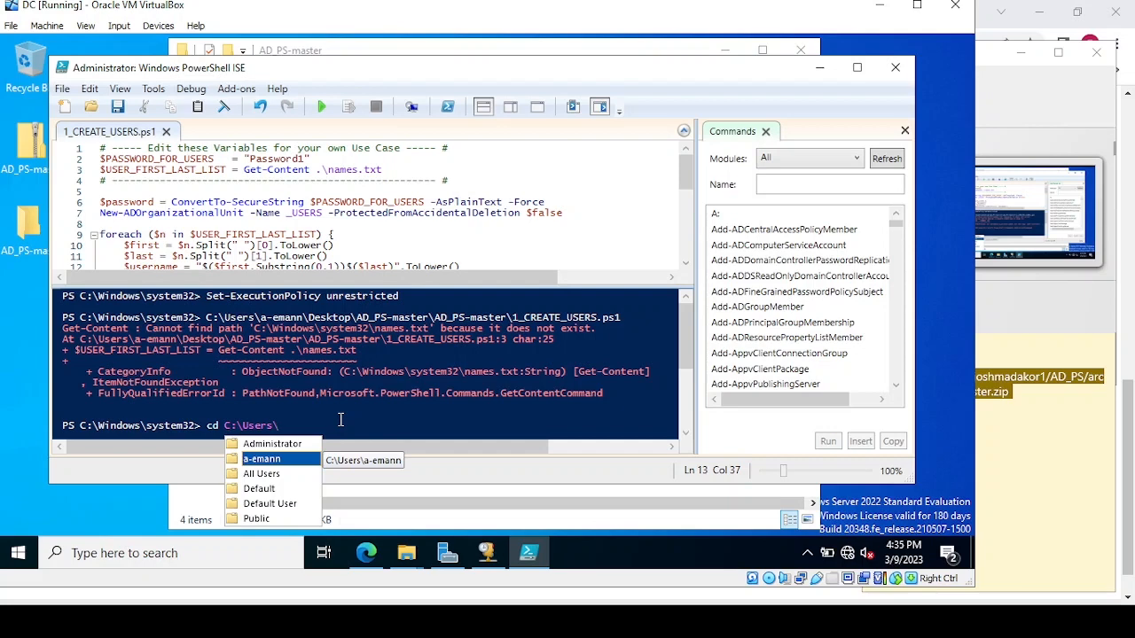
pyautogui.press('Tab')
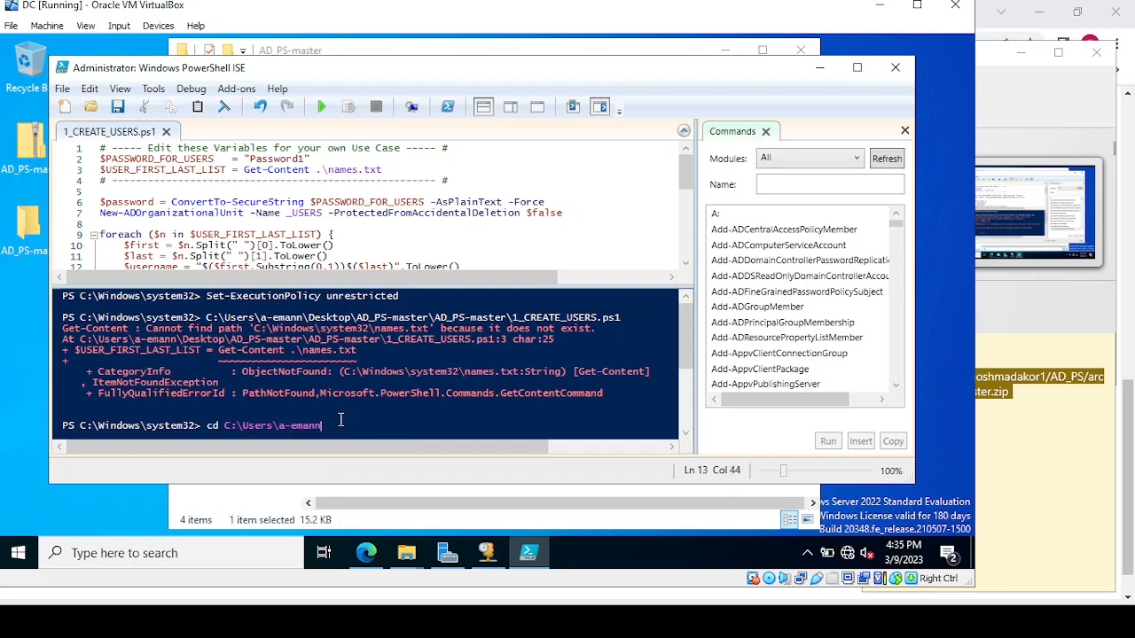
pyautogui.write('\\de')
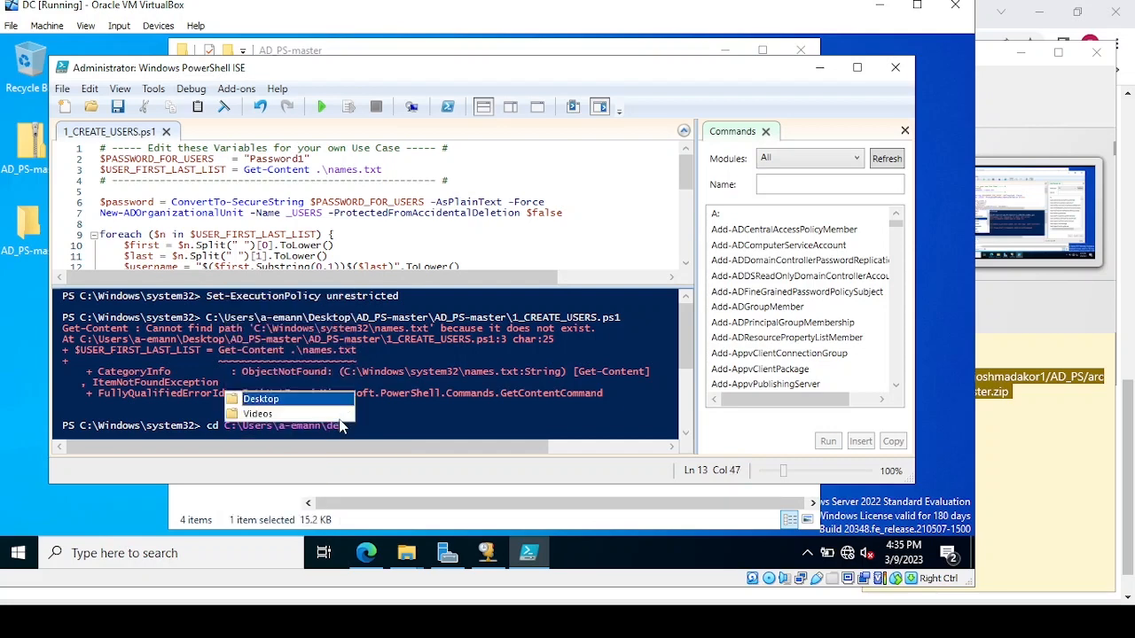
pyautogui.press('Tab')
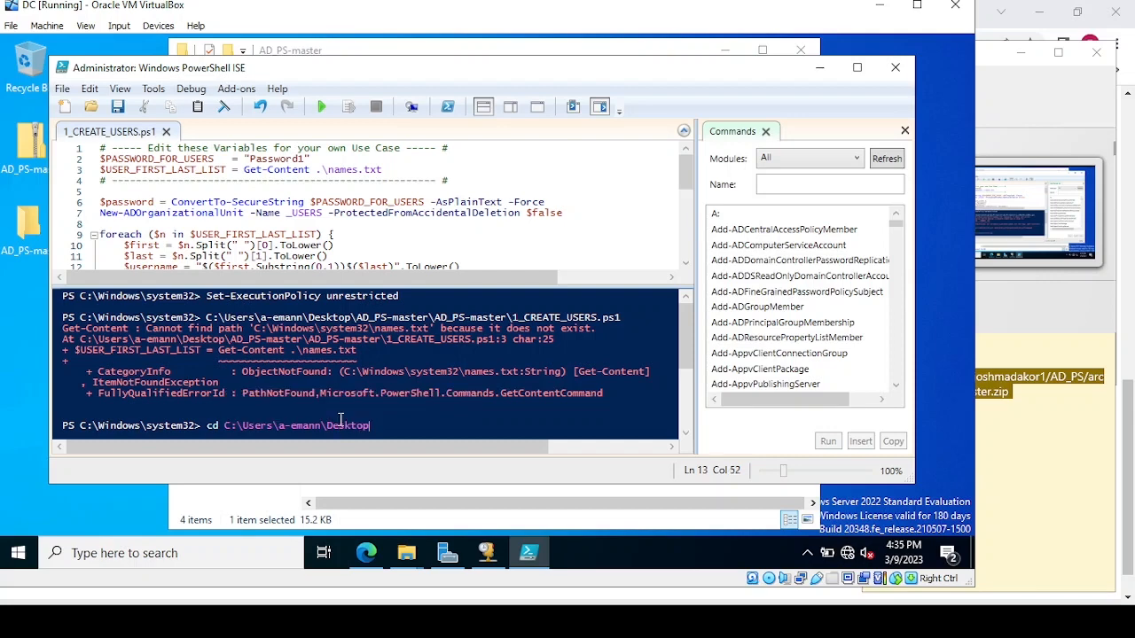
pyautogui.write('\\')
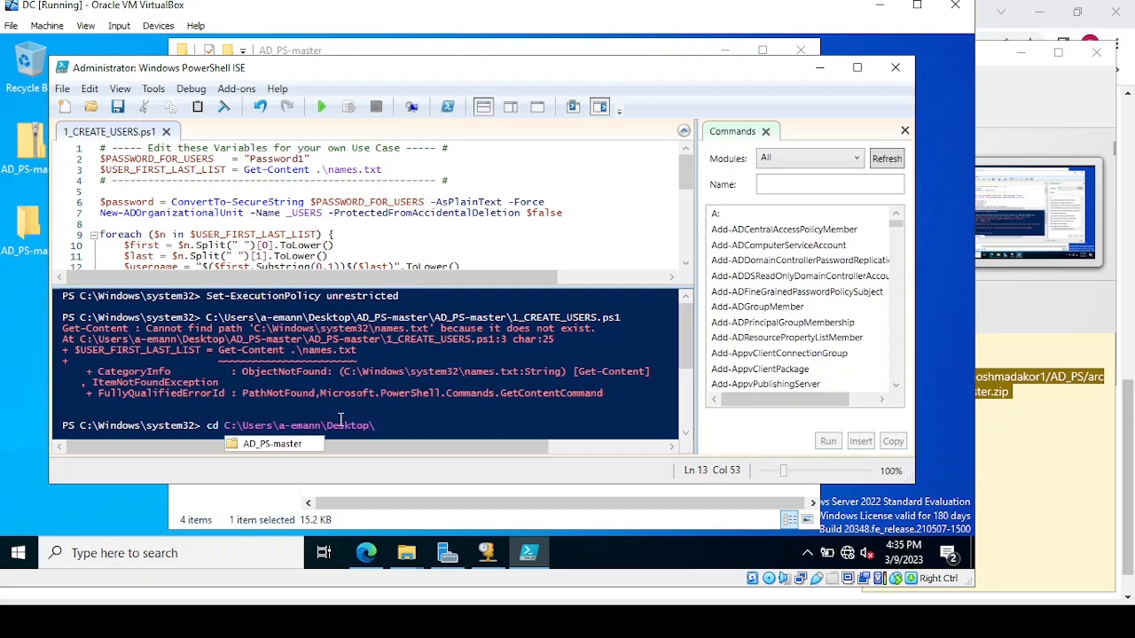
pyautogui.press('Tab')
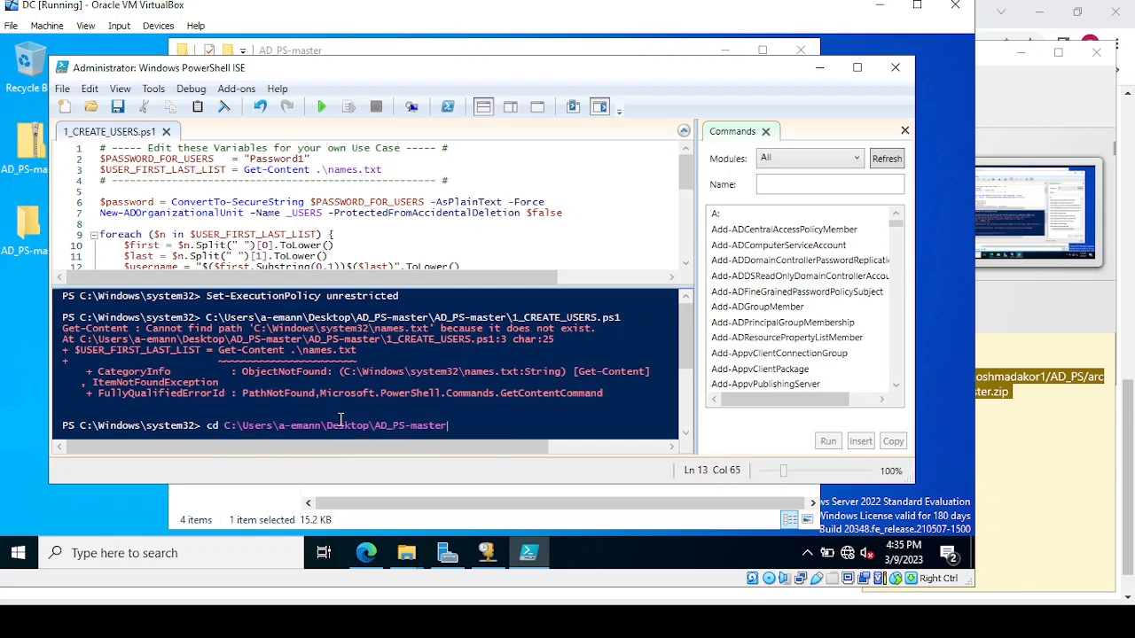
pyautogui.press('Return')
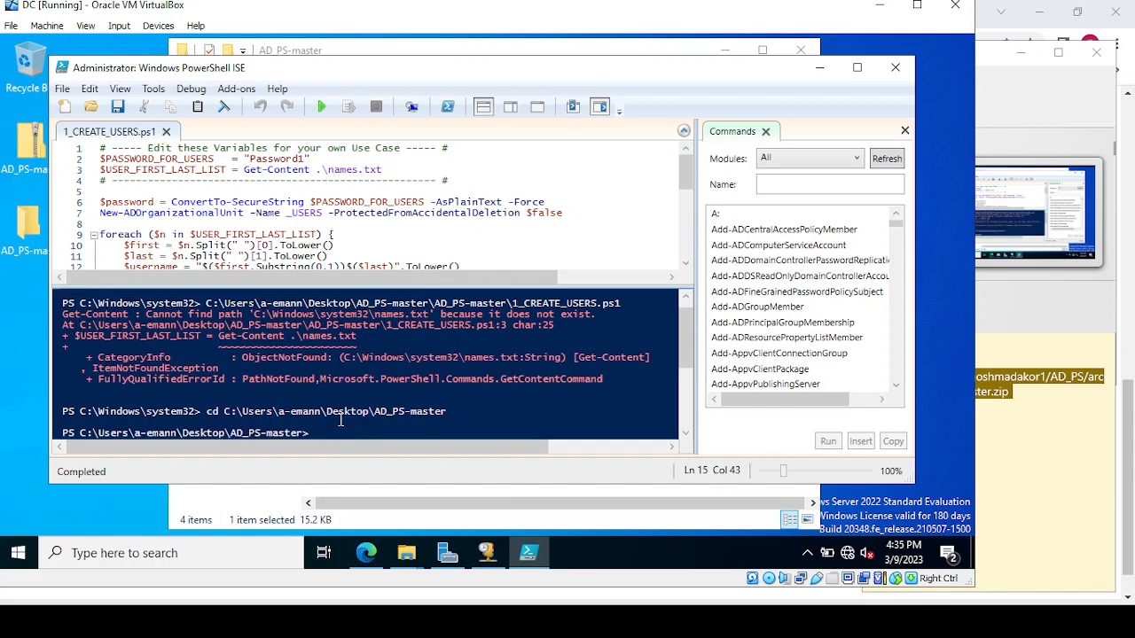
pyautogui.write('ls')
pyautogui.press('Return')
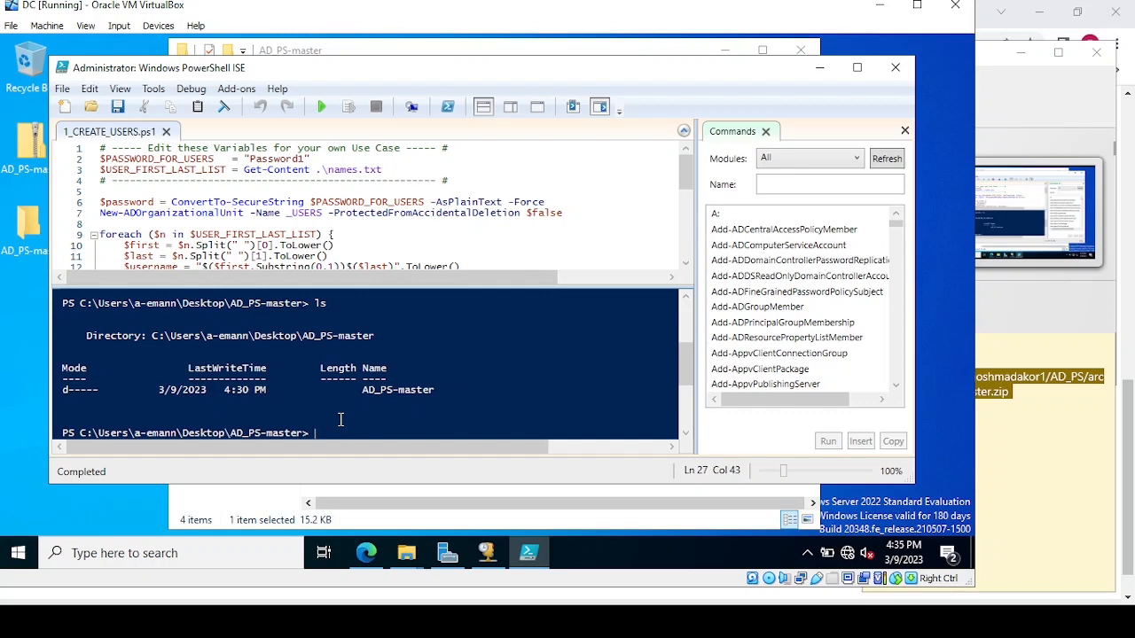
# - Rerun 1_CREATE_USERS once from the AD_PS-master folder, then check and minimize the folder window
pyautogui.click(322, 108)
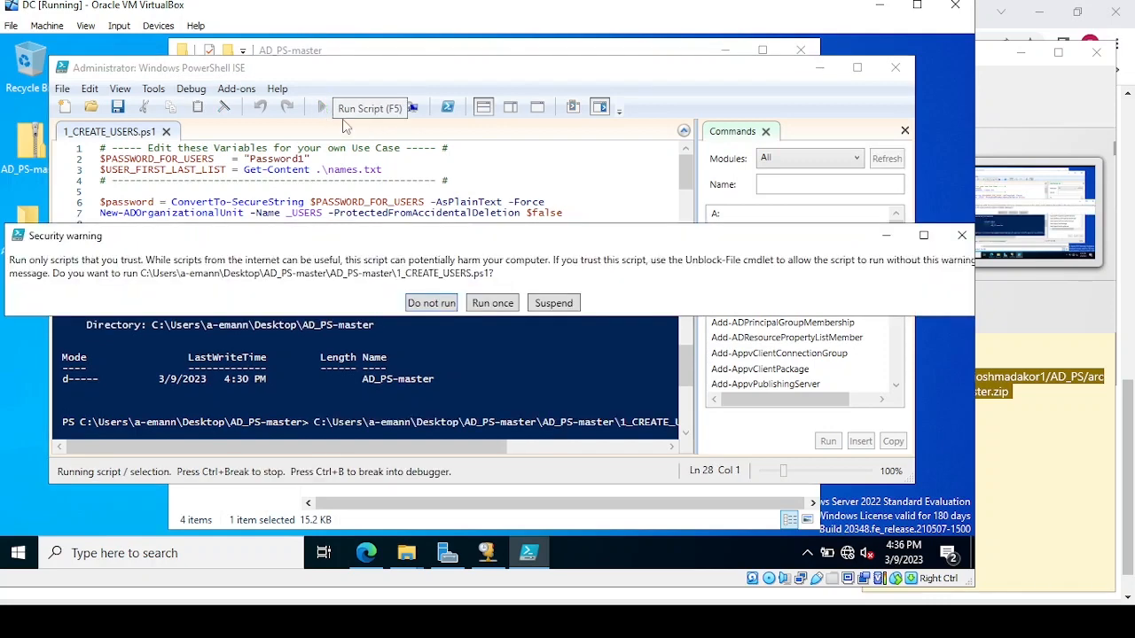
pyautogui.click(493, 303)
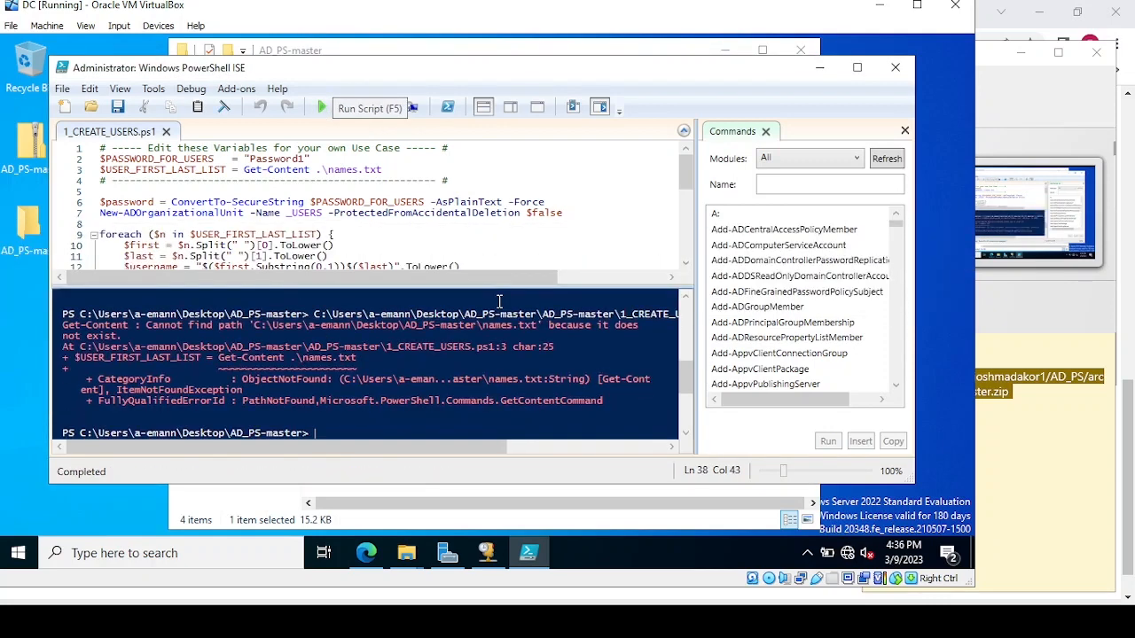
pyautogui.click(340, 45)
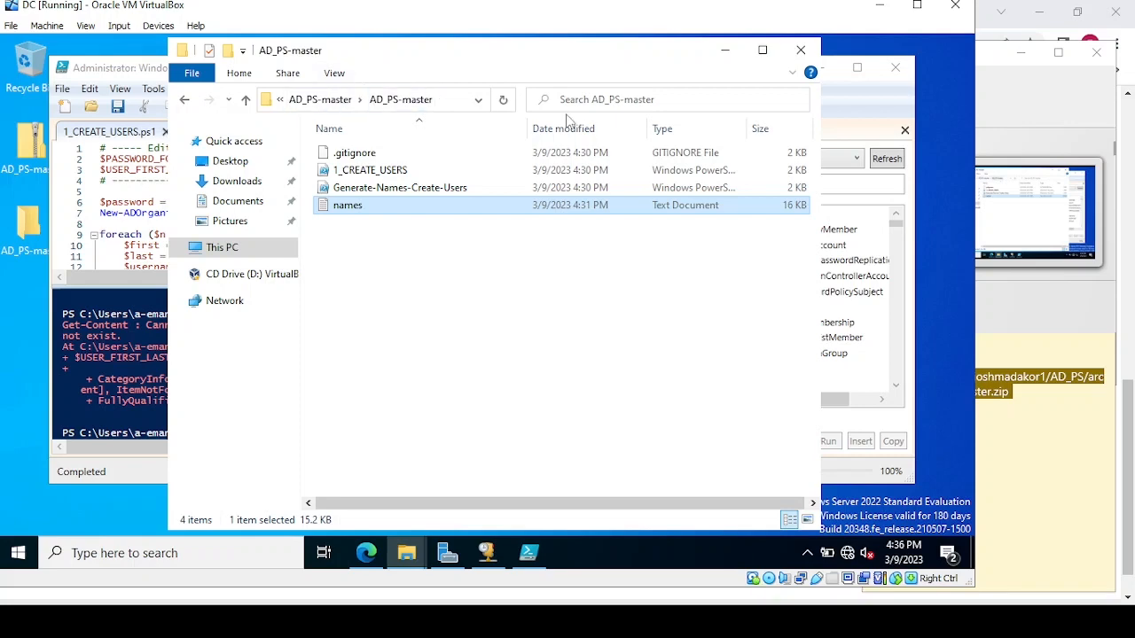
pyautogui.click(727, 51)
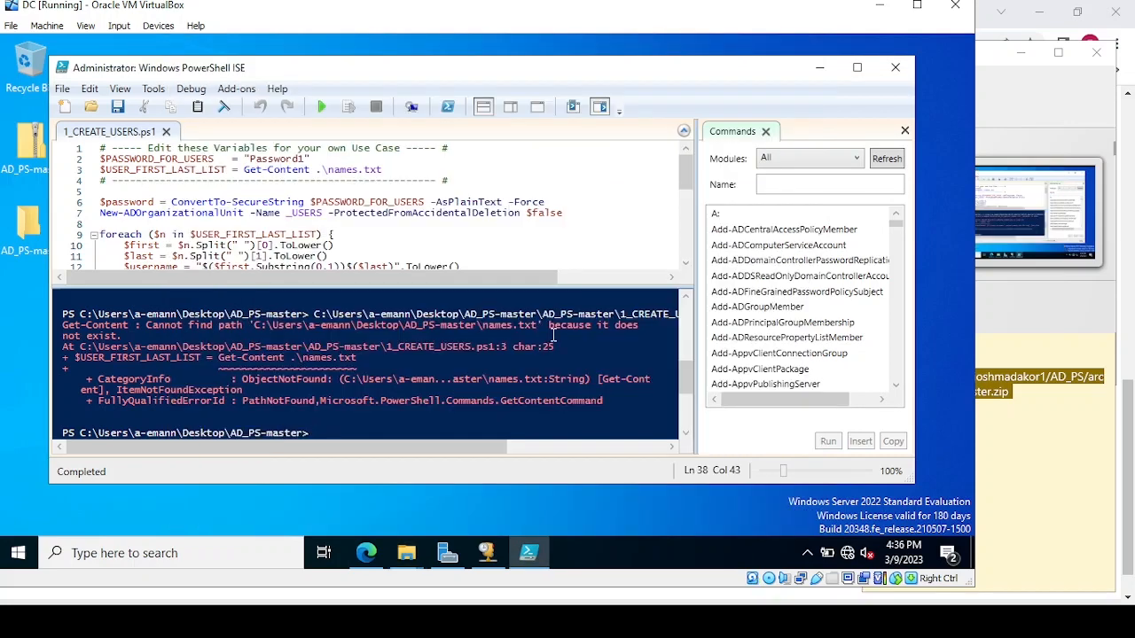
# - Enter the full C:\Users\...\Desktop\AD_PS-master\AD_PS-master path without cd and run it
pyautogui.write('c:\\')
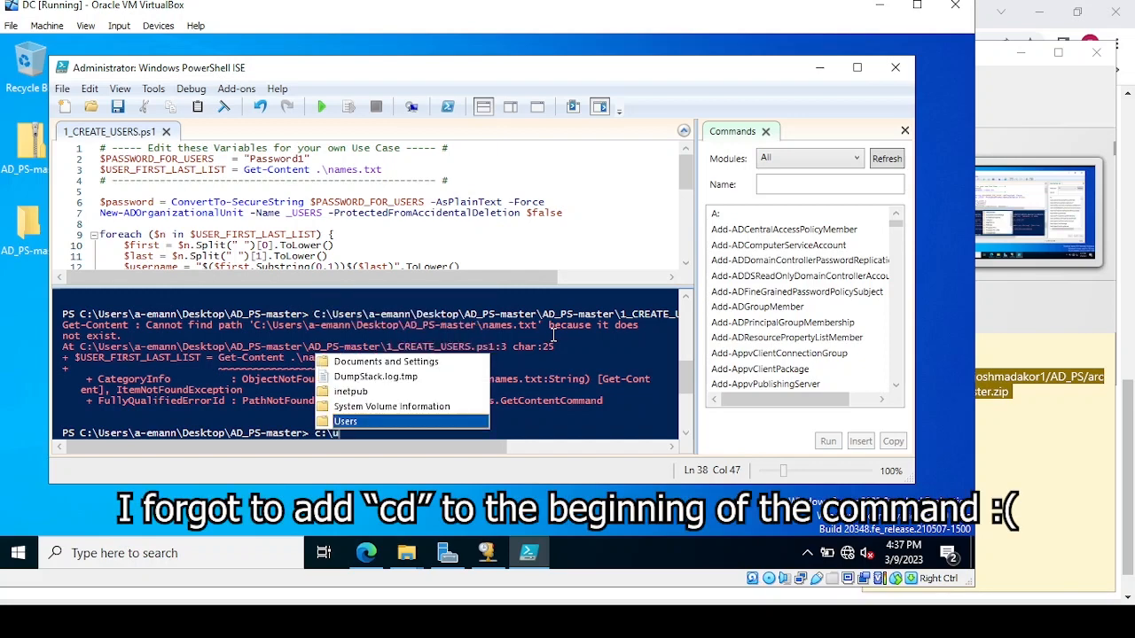
pyautogui.write('user')
pyautogui.press('Tab')
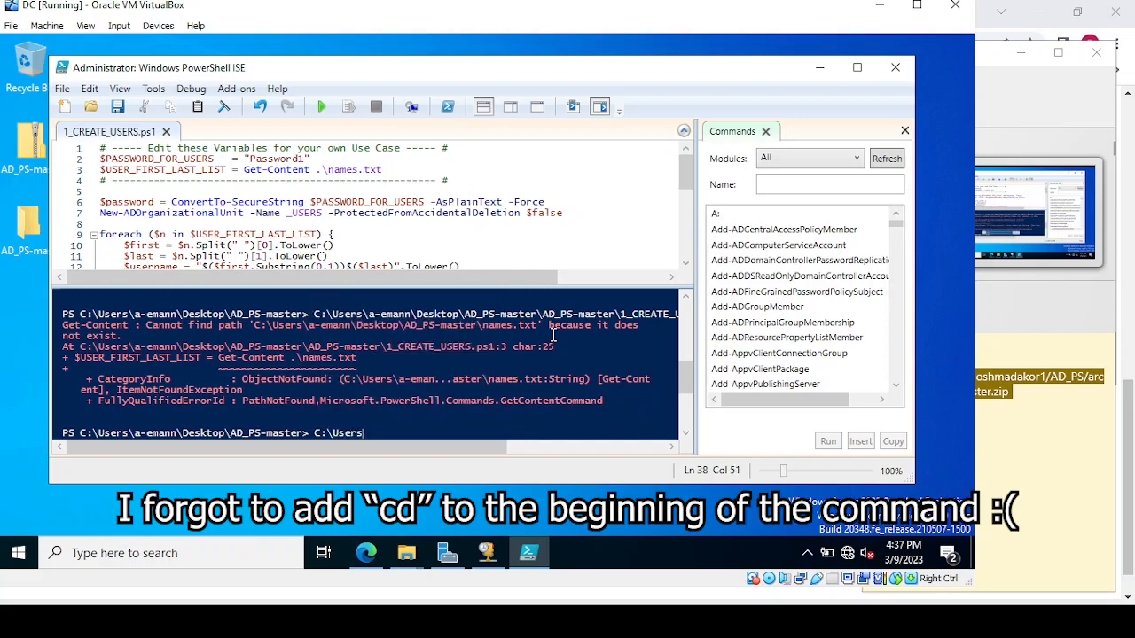
pyautogui.write('\\')
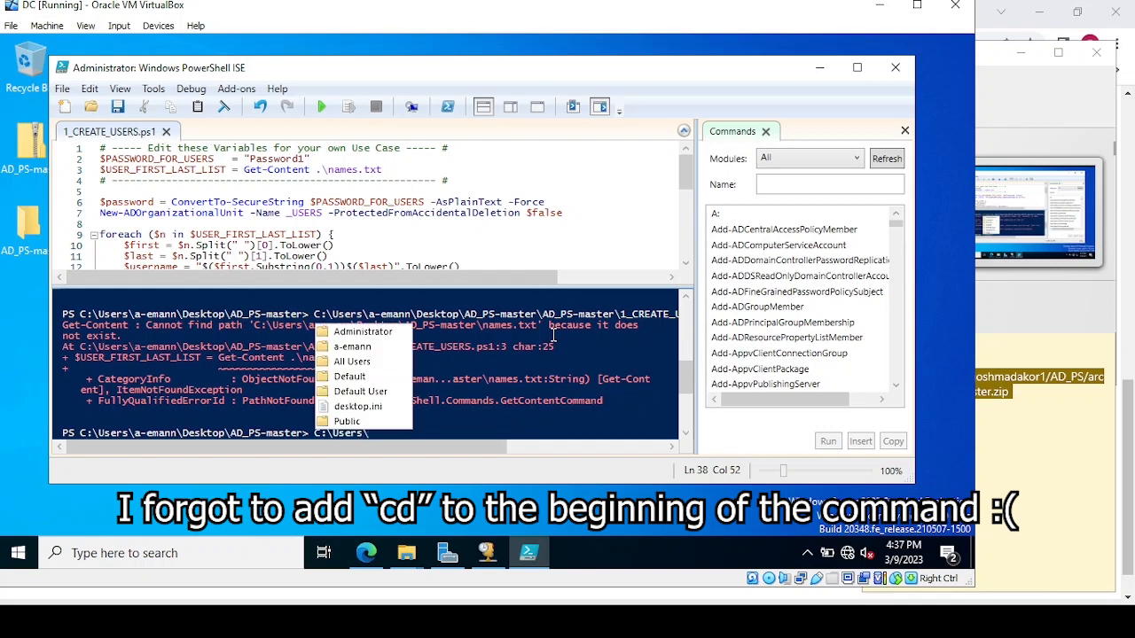
pyautogui.press('Down')
pyautogui.press('Down')
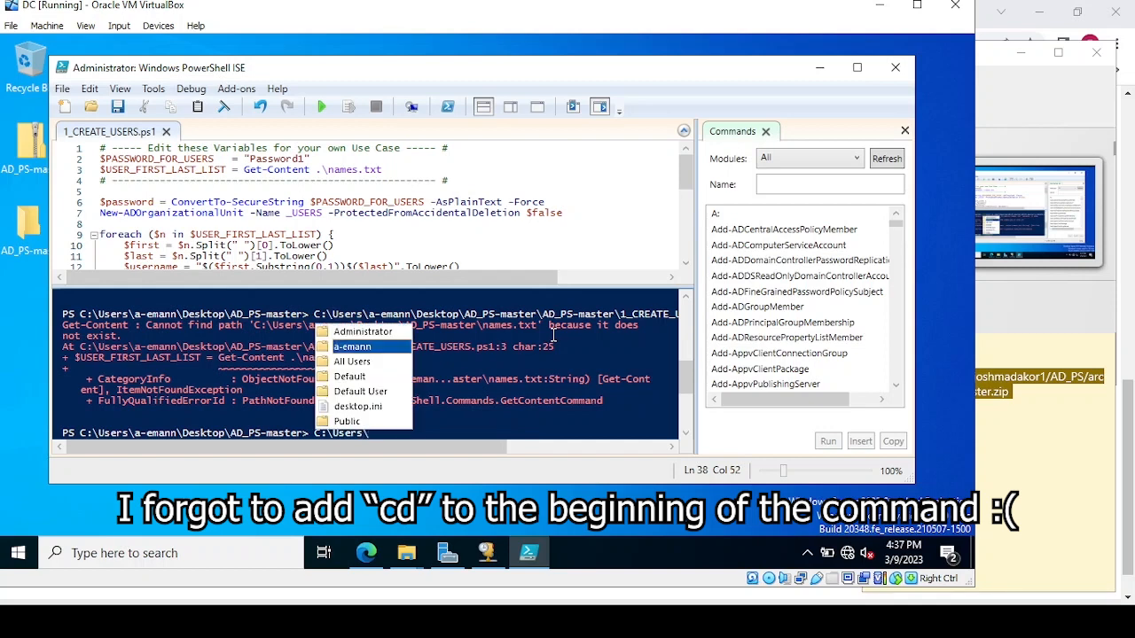
pyautogui.press('Tab')
pyautogui.write('\\')
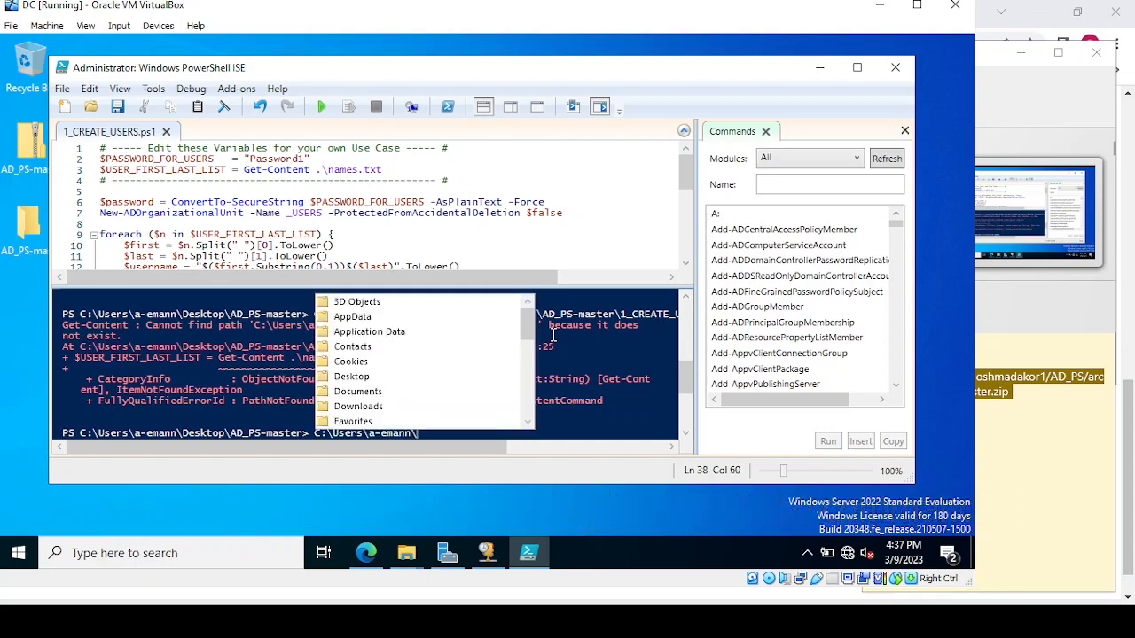
pyautogui.press('Down')
pyautogui.press('Down')
pyautogui.press('Down')
pyautogui.press('Down')
pyautogui.press('Down')
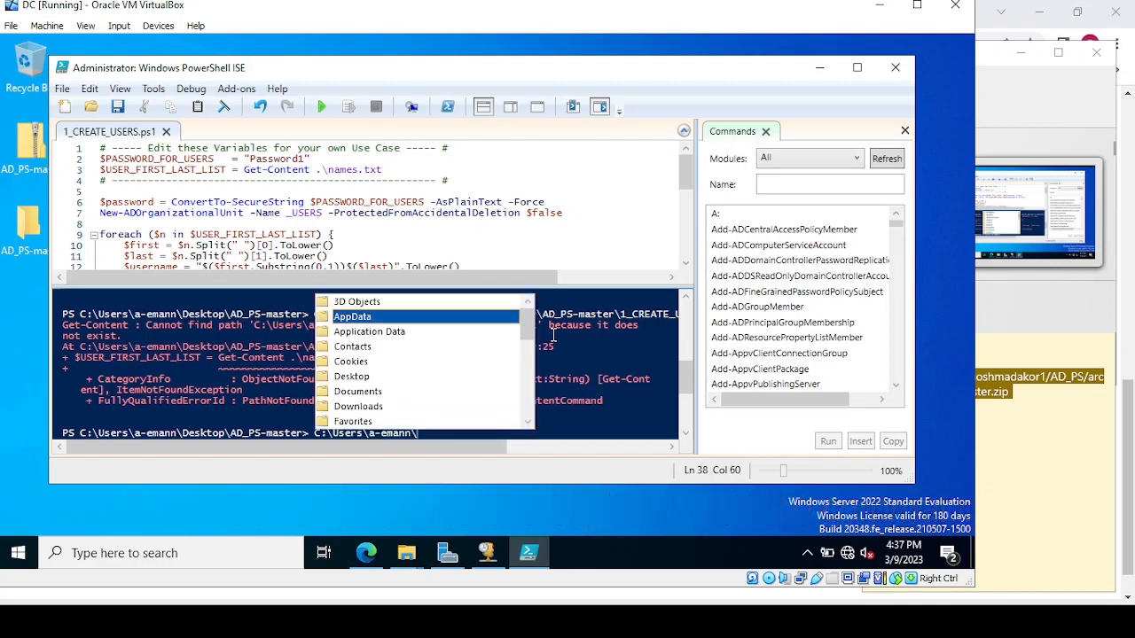
pyautogui.press('Tab')
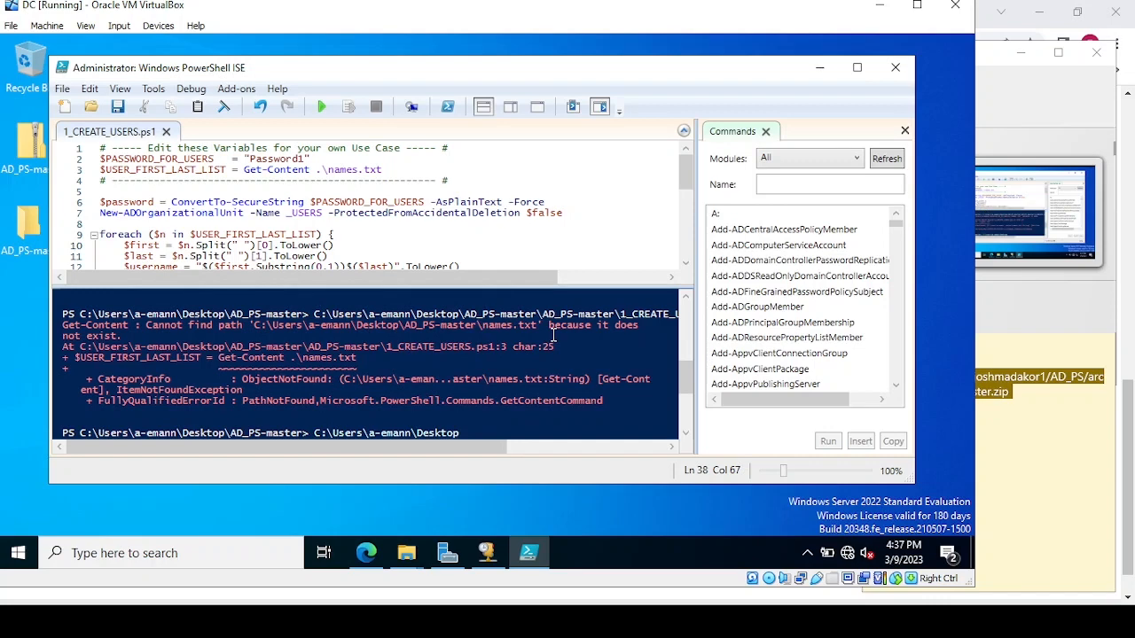
pyautogui.write('\\')
pyautogui.press('Down')
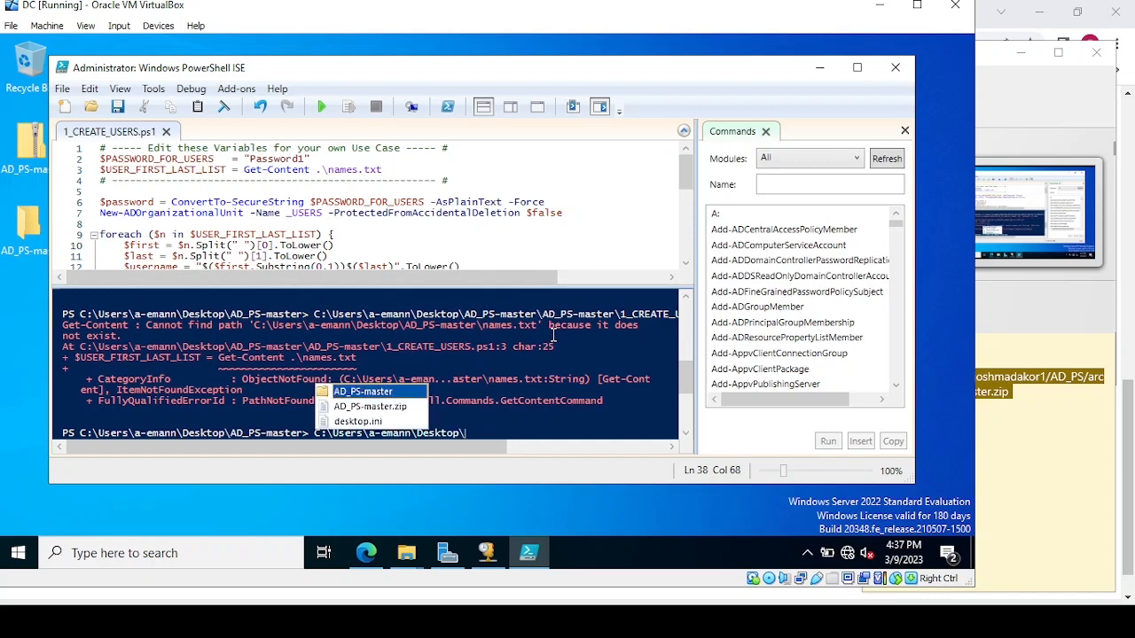
pyautogui.press('Return')
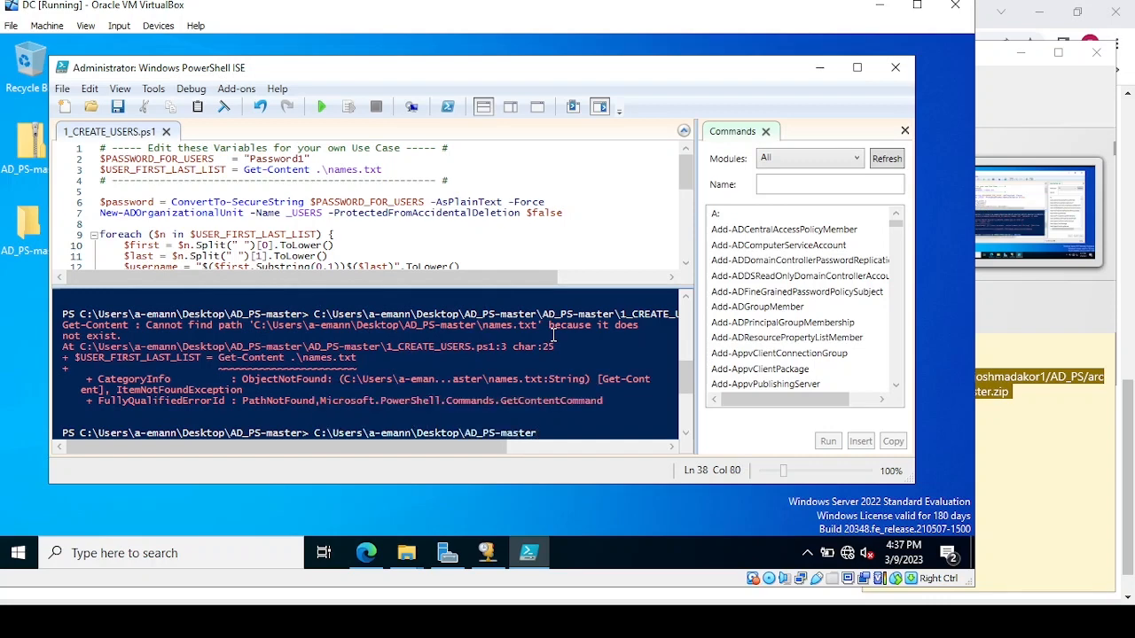
pyautogui.write('\\')
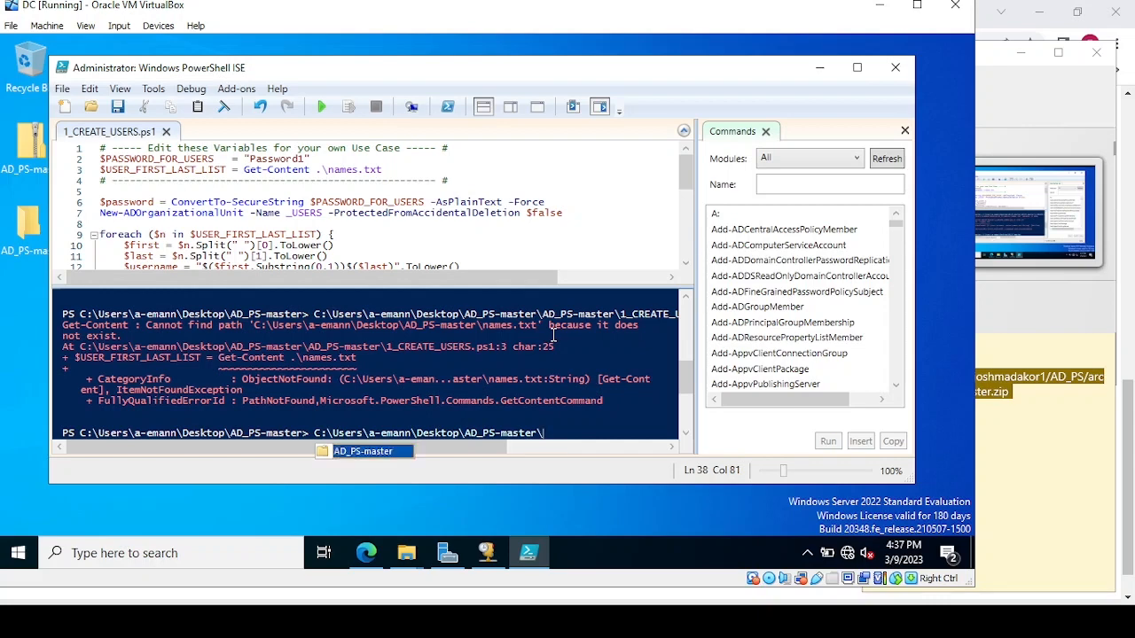
pyautogui.press('Down')
pyautogui.press('Return')
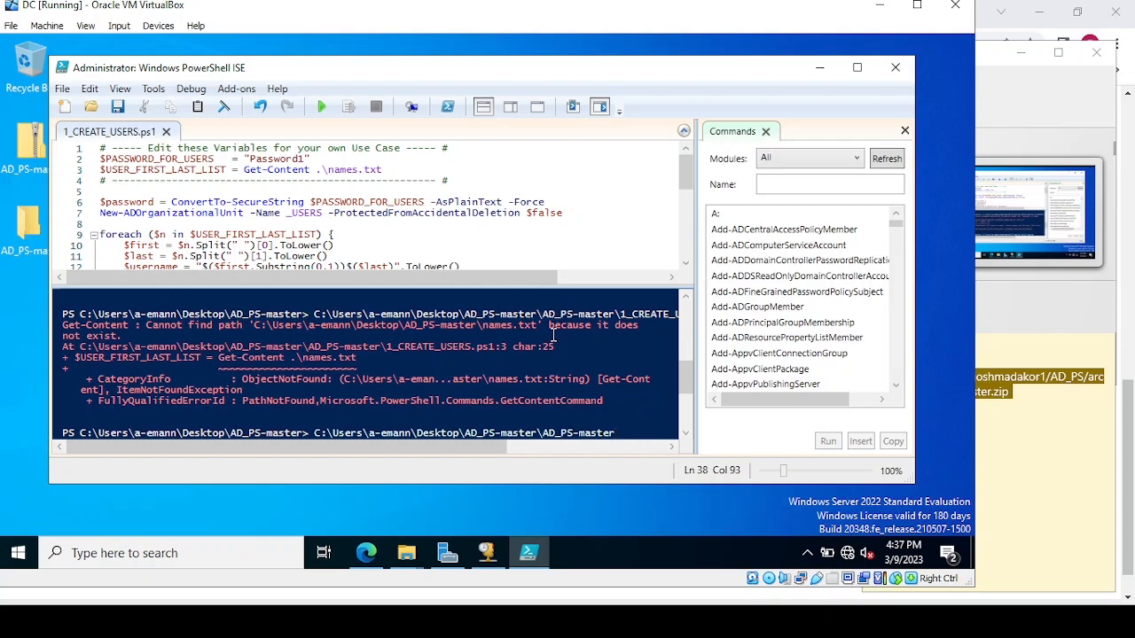
pyautogui.press('Return')
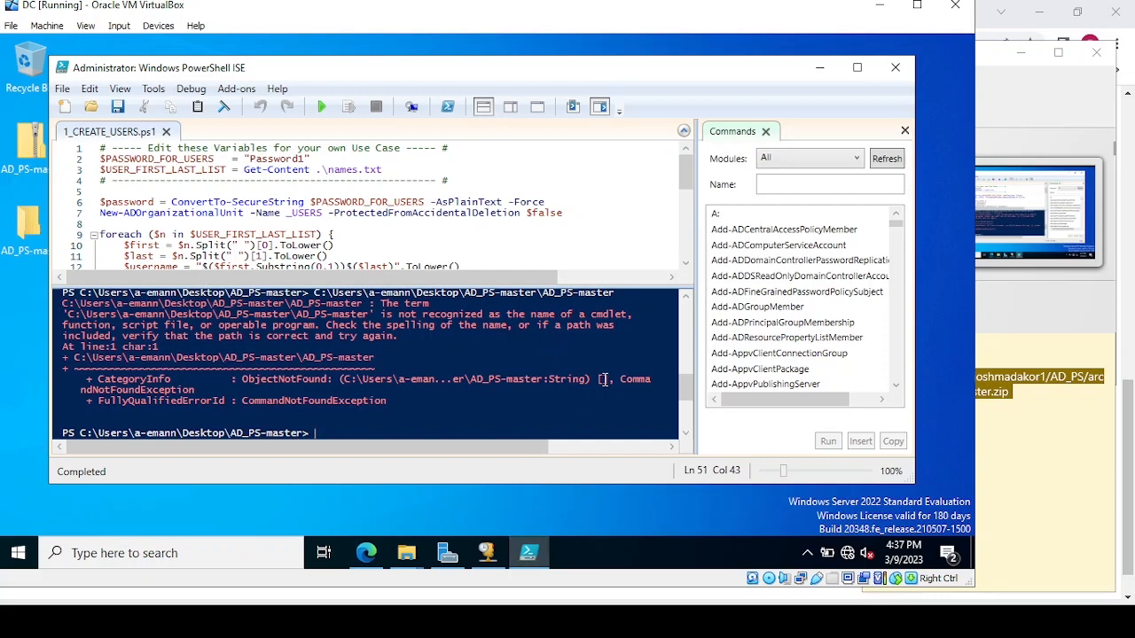
# - Browse to Desktop > AD_PS-master and open the nested AD_PS-master folder in a new window
pyautogui.click(818, 67)
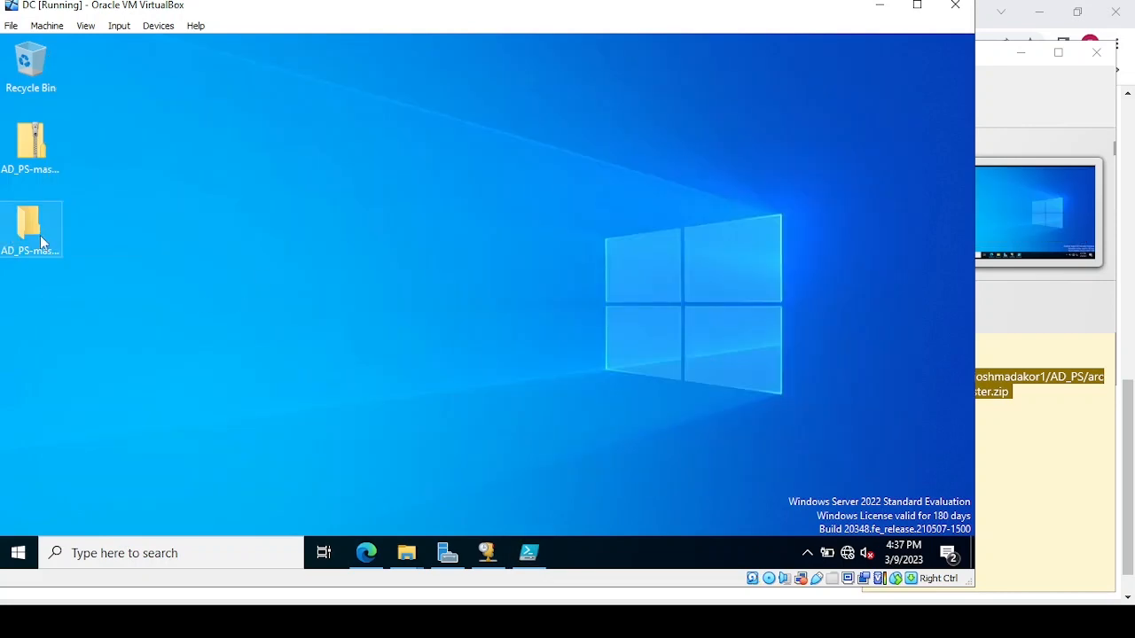
pyautogui.moveTo(413, 562)
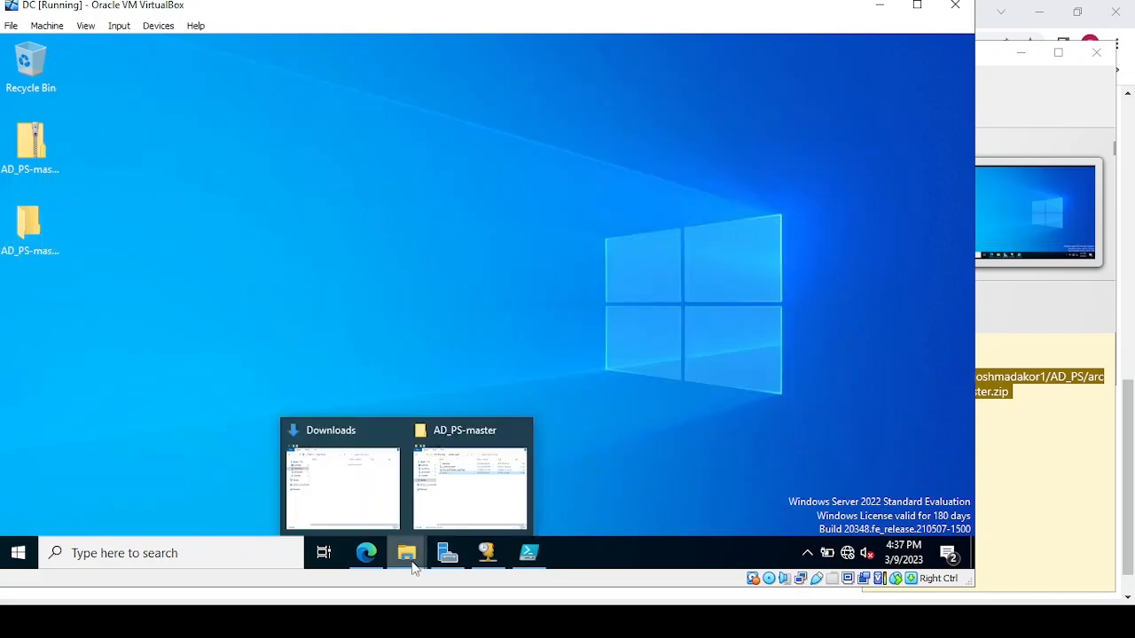
pyautogui.click(433, 511)
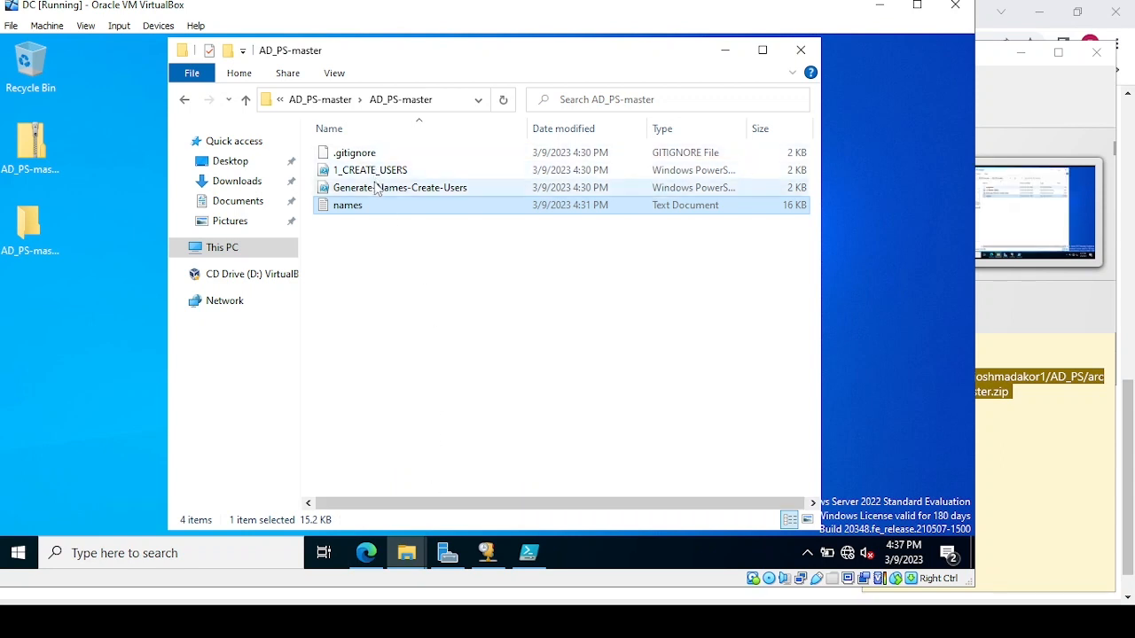
pyautogui.click(318, 104)
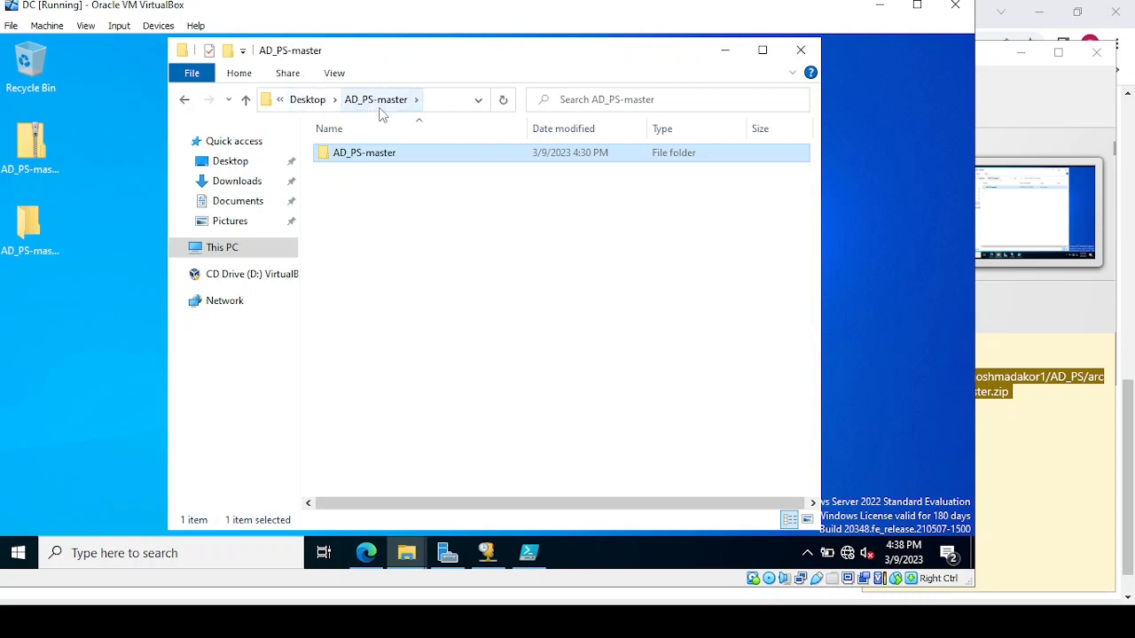
pyautogui.click(309, 103)
pyautogui.click(306, 100)
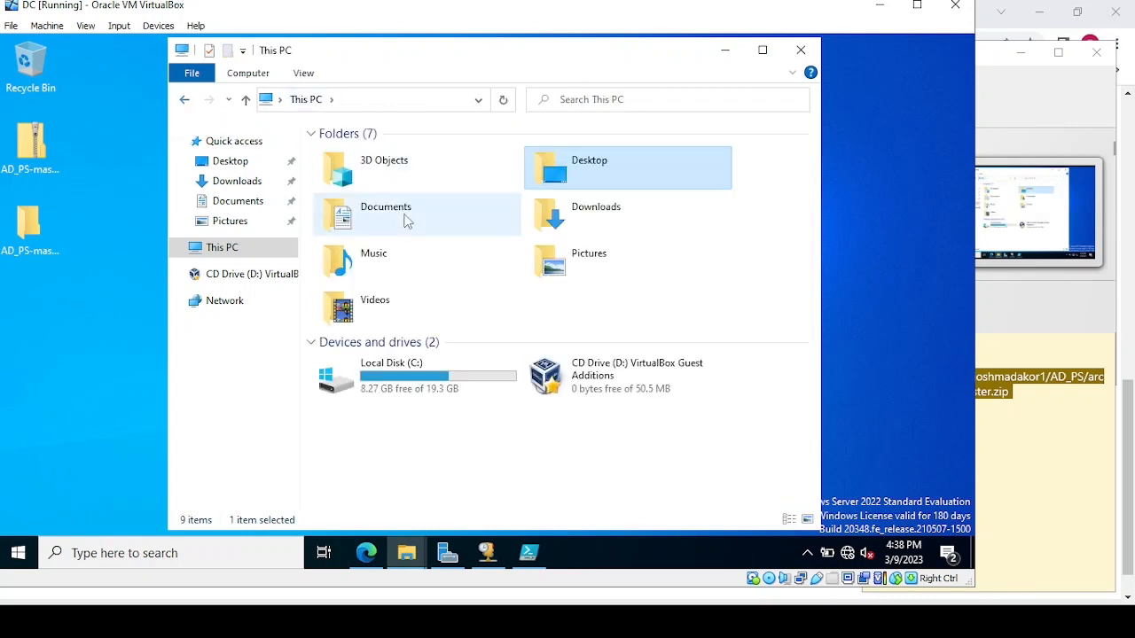
pyautogui.click(251, 167)
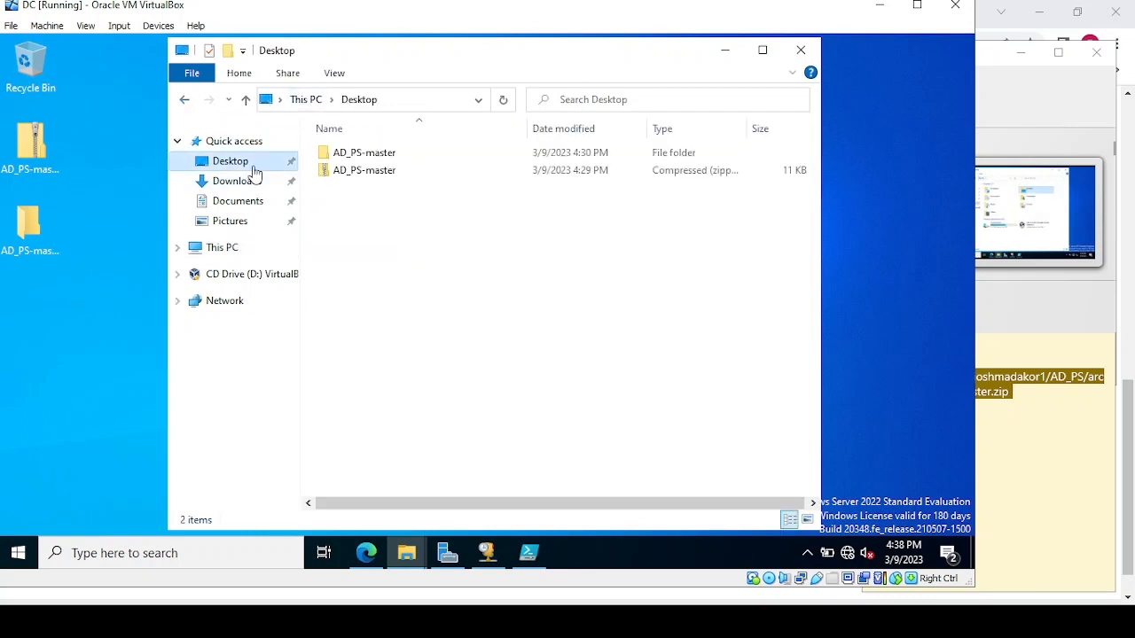
pyautogui.doubleClick(356, 162)
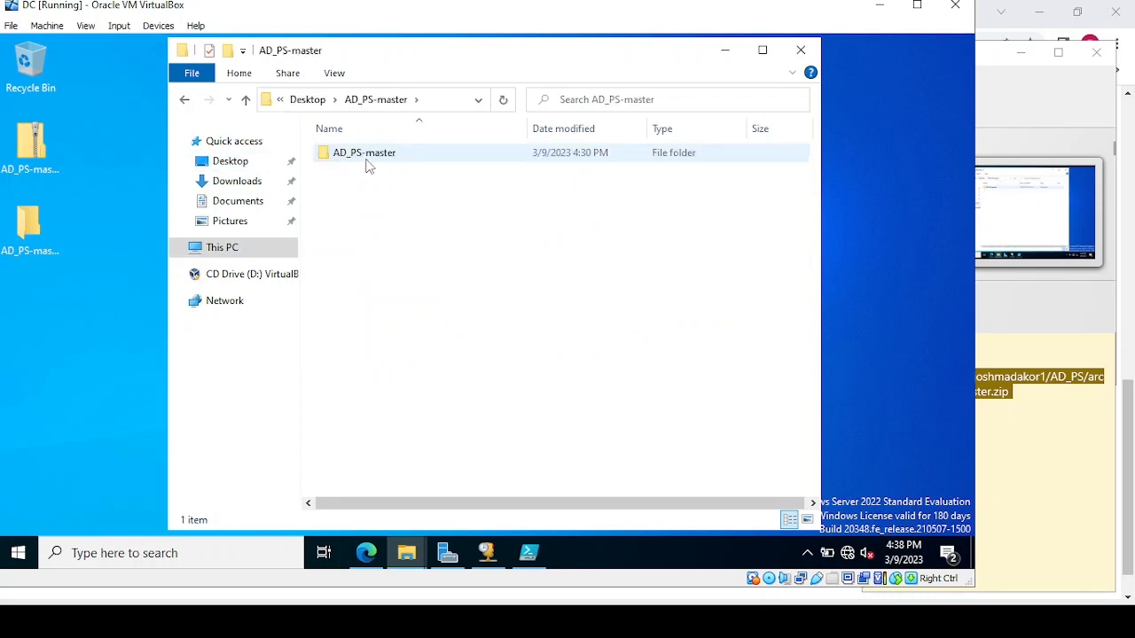
pyautogui.rightClick(366, 161)
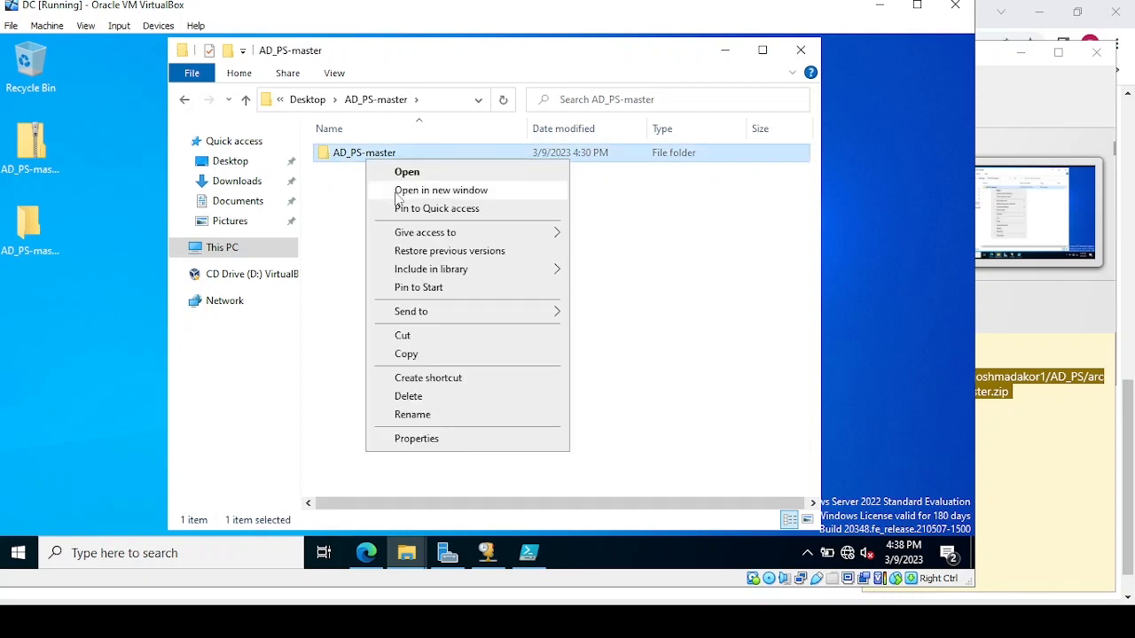
pyautogui.click(396, 191)
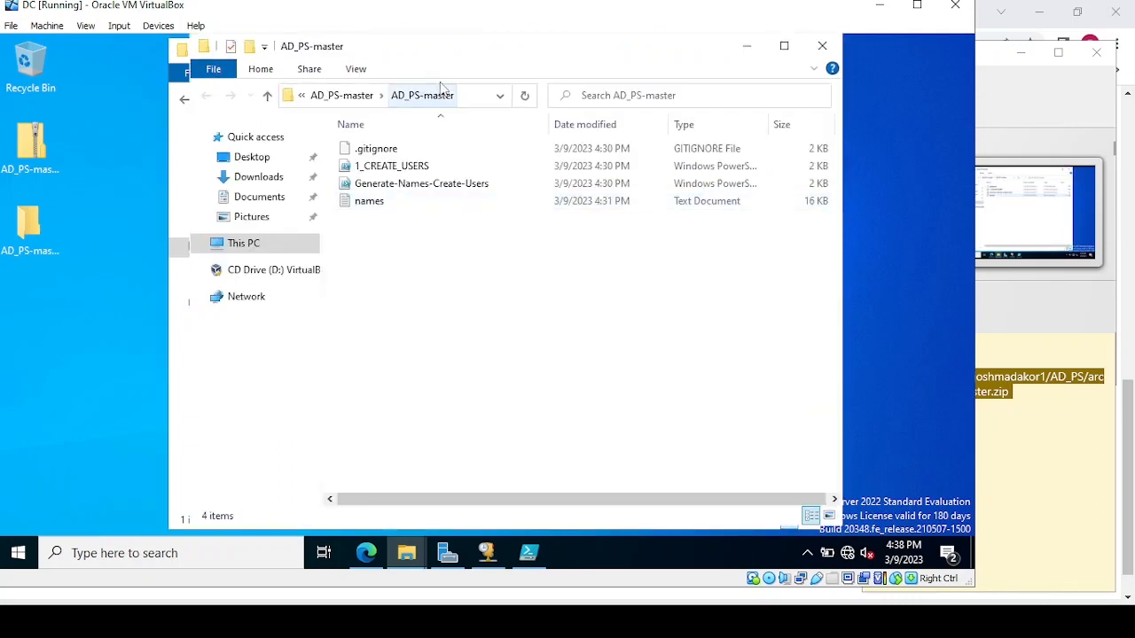
# - Move all four files from the nested folder into the outer AD_PS-master folder
pyautogui.click(396, 200)
pyautogui.hotkey('ctrl', 'a')
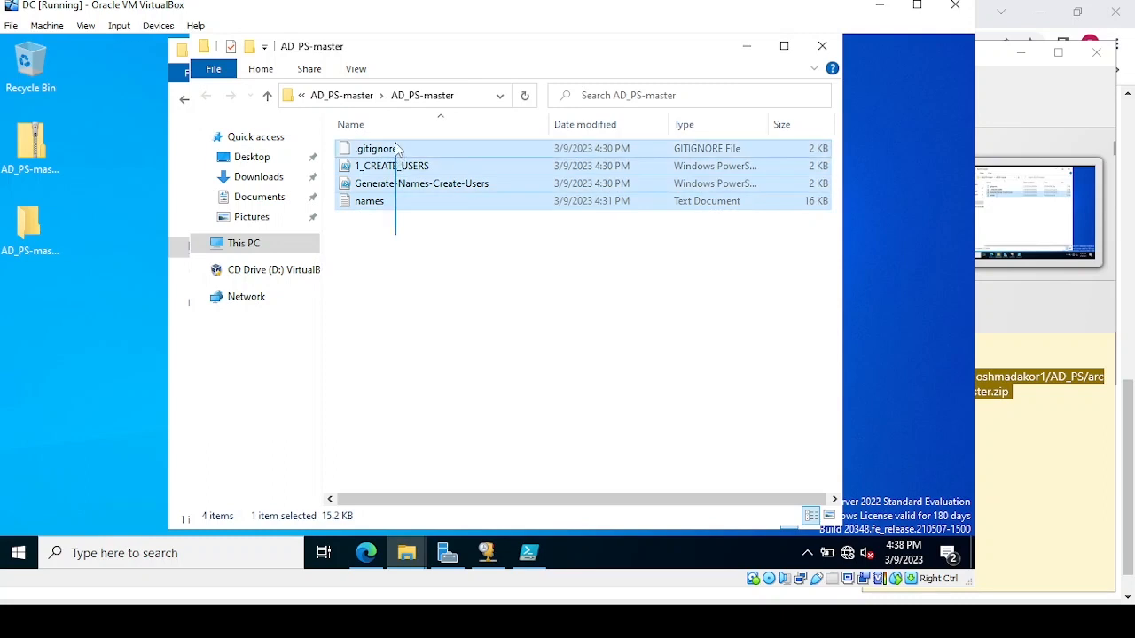
pyautogui.moveTo(426, 62); pyautogui.dragTo(689, 79)
pyautogui.moveTo(645, 193); pyautogui.dragTo(383, 239)
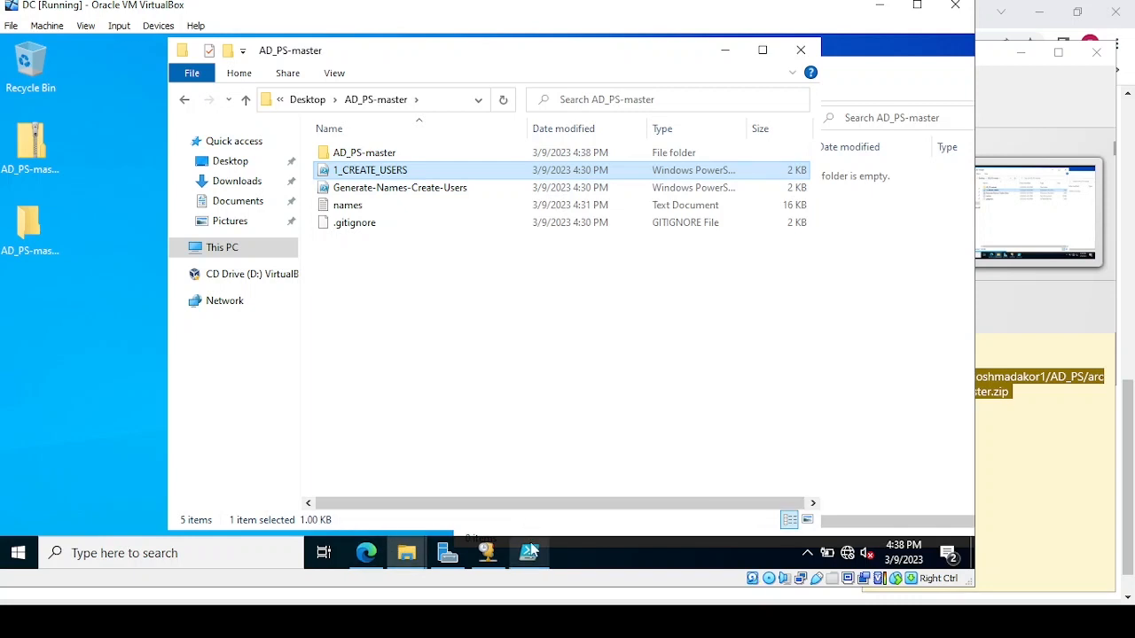
# - Close both AD_PS-master File Explorer windows
pyautogui.click(800, 49)
pyautogui.moveTo(897, 84); pyautogui.dragTo(664, 84)
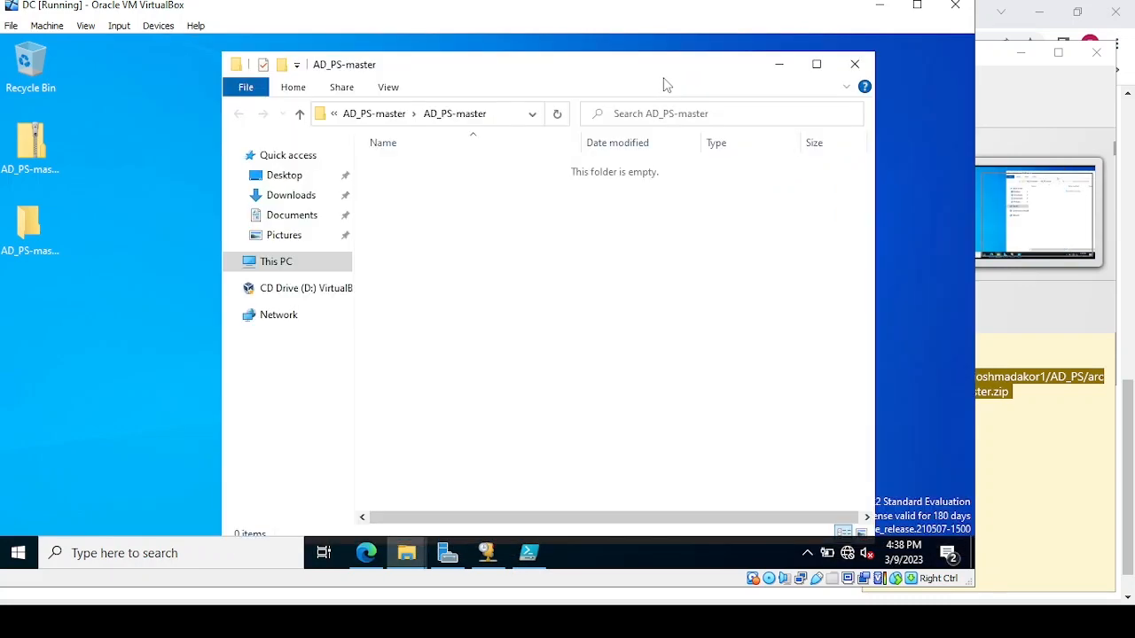
pyautogui.click(853, 66)
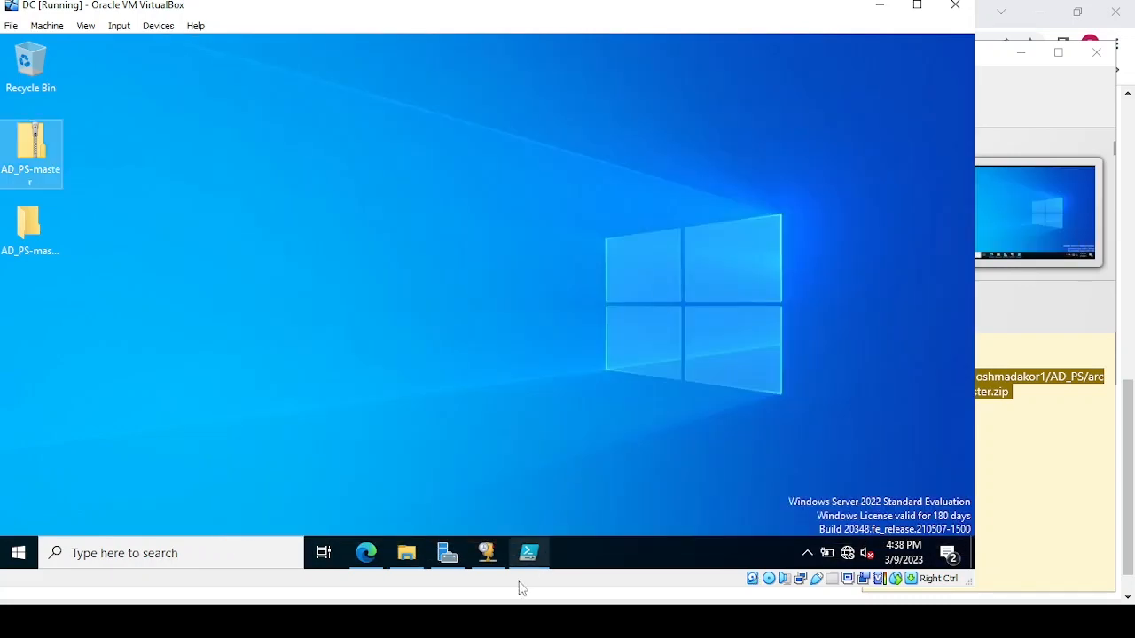
# - List the files with ls in PowerShell ISE and try running the script, which fails on its path
pyautogui.click(529, 555)
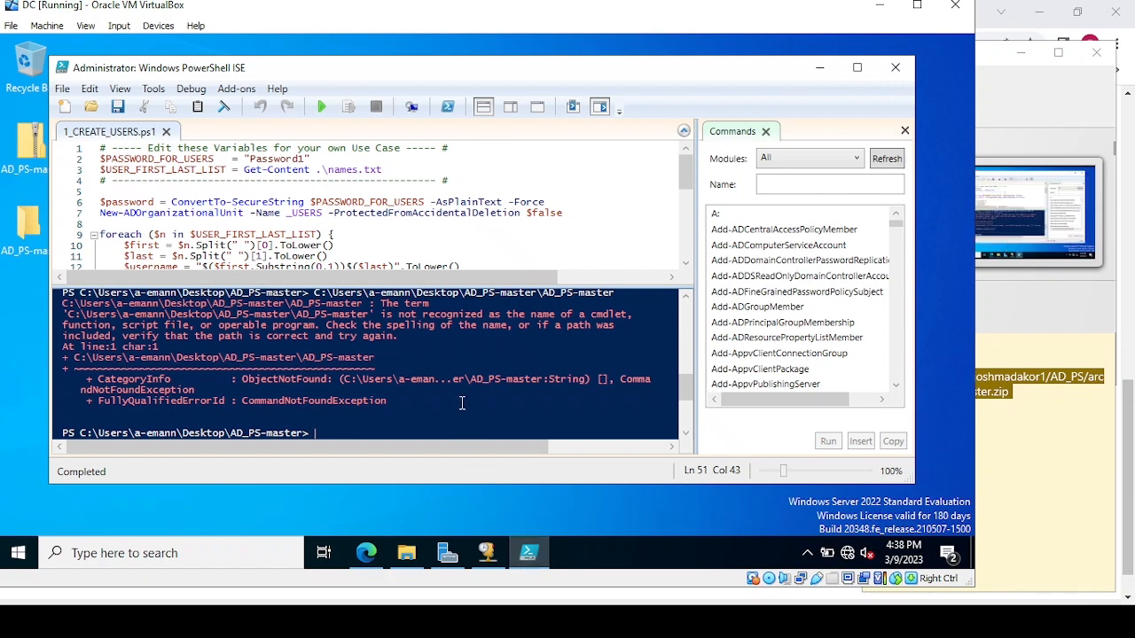
pyautogui.write('ls')
pyautogui.press('Return')
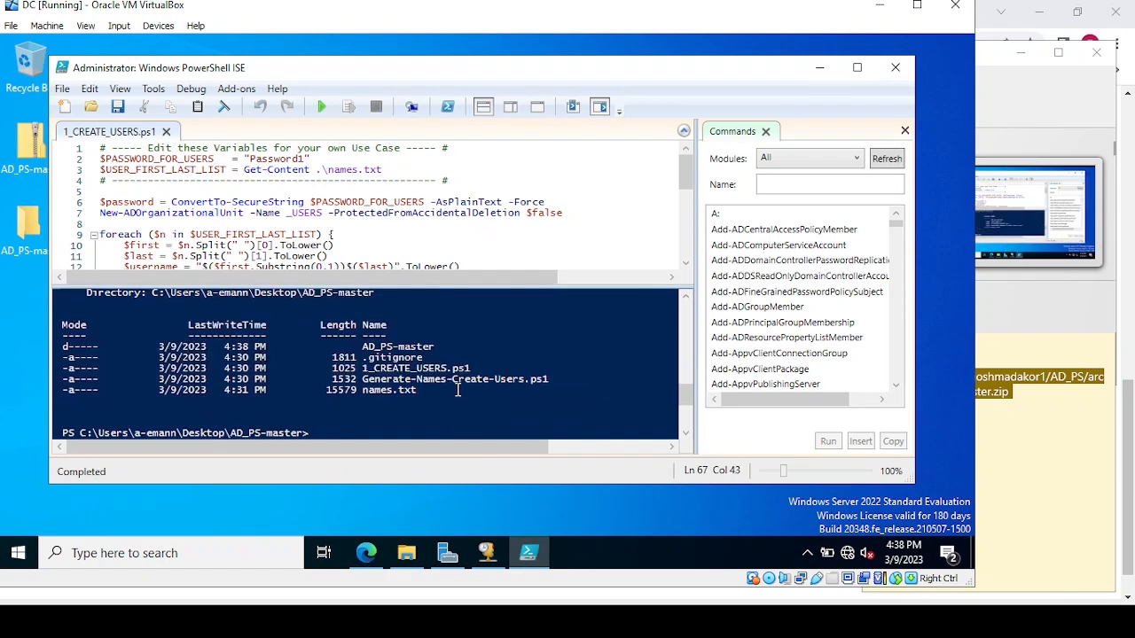
pyautogui.click(328, 103)
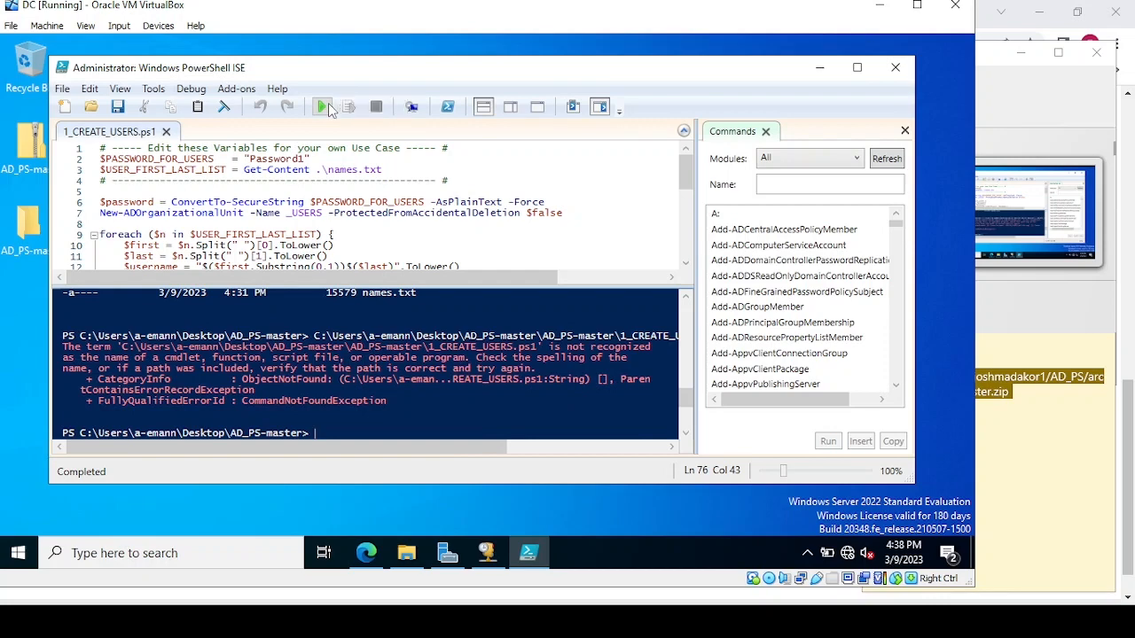
pyautogui.click(62, 89)
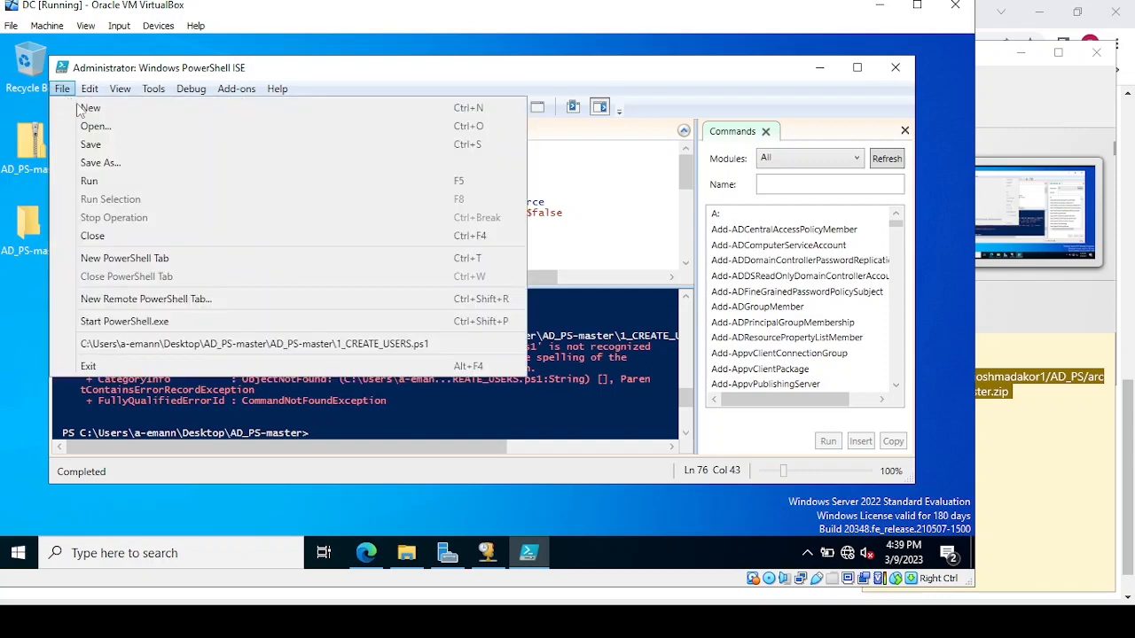
# - Open 1_CREATE_USERS.ps1 from Desktop > AD_PS-master in PowerShell ISE
pyautogui.click(95, 126)
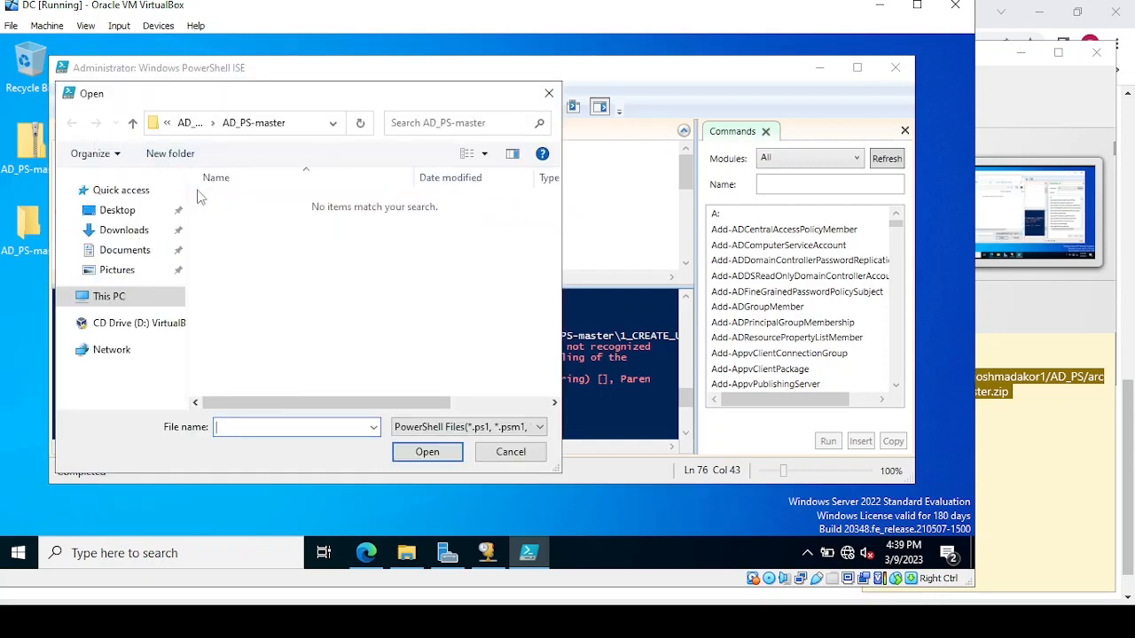
pyautogui.click(138, 210)
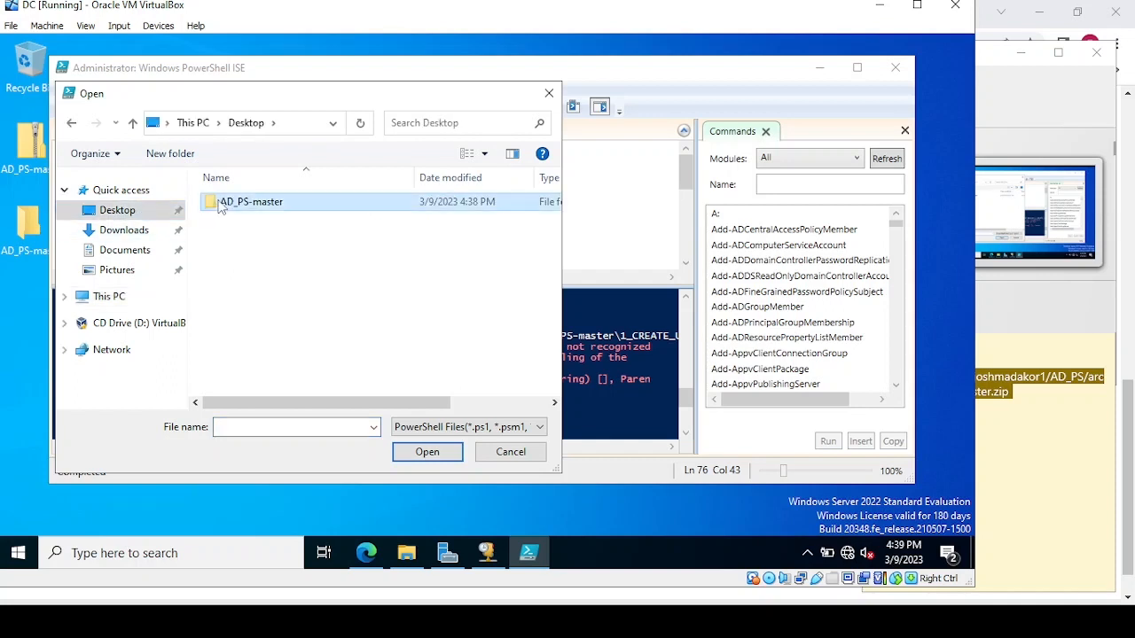
pyautogui.doubleClick(221, 203)
pyautogui.click(227, 219)
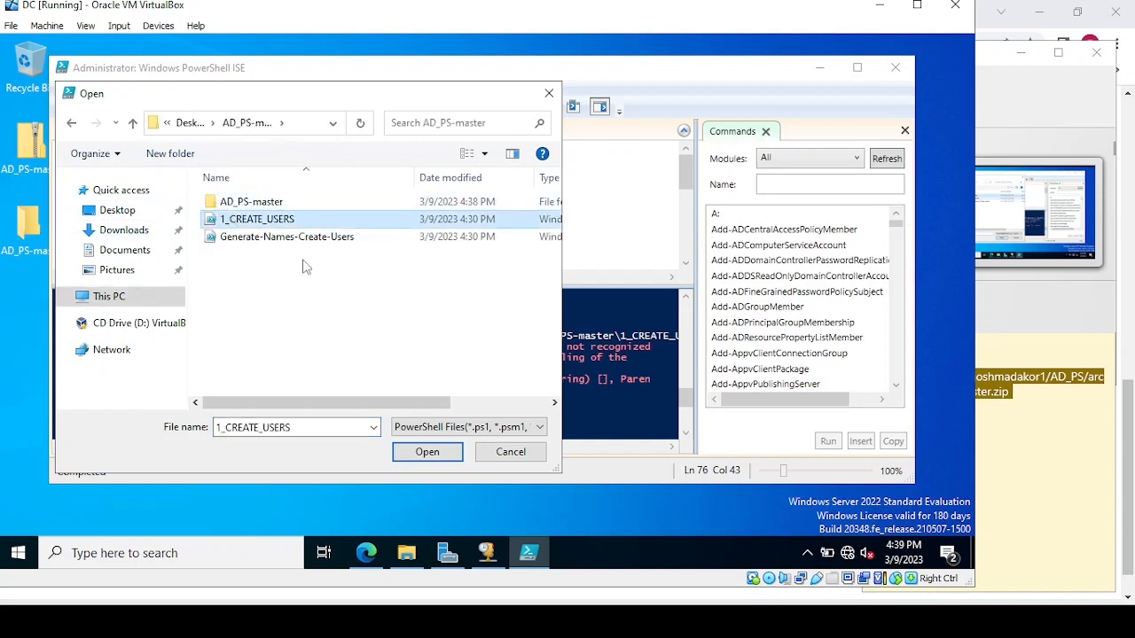
pyautogui.click(422, 451)
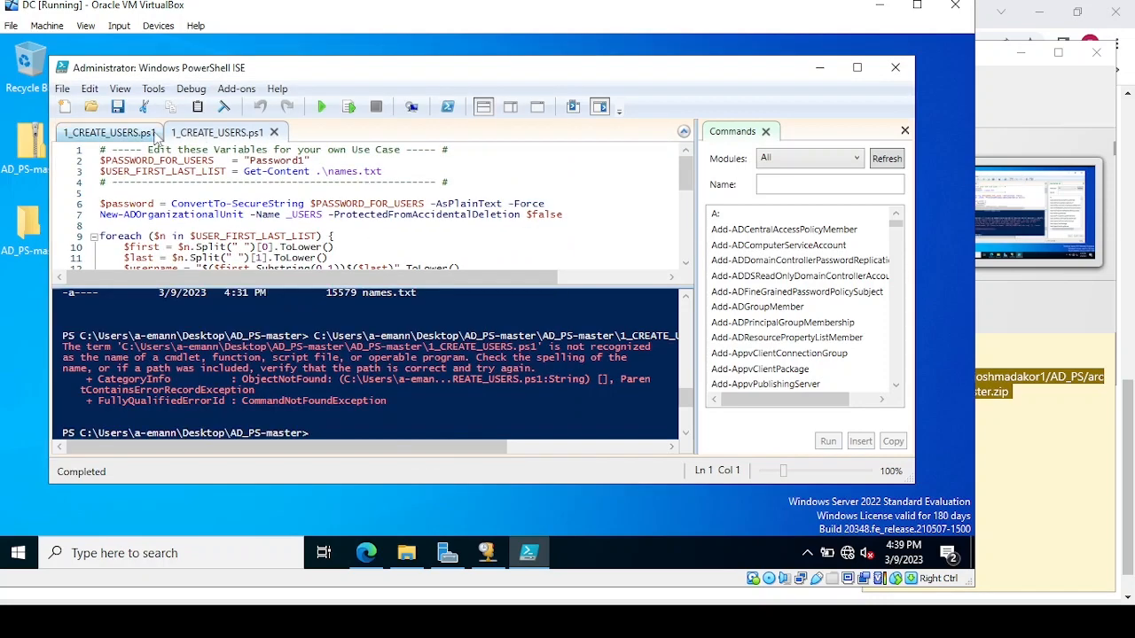
# - Close the outdated duplicate 1_CREATE_USERS.ps1 tab and run the script
pyautogui.click(156, 134)
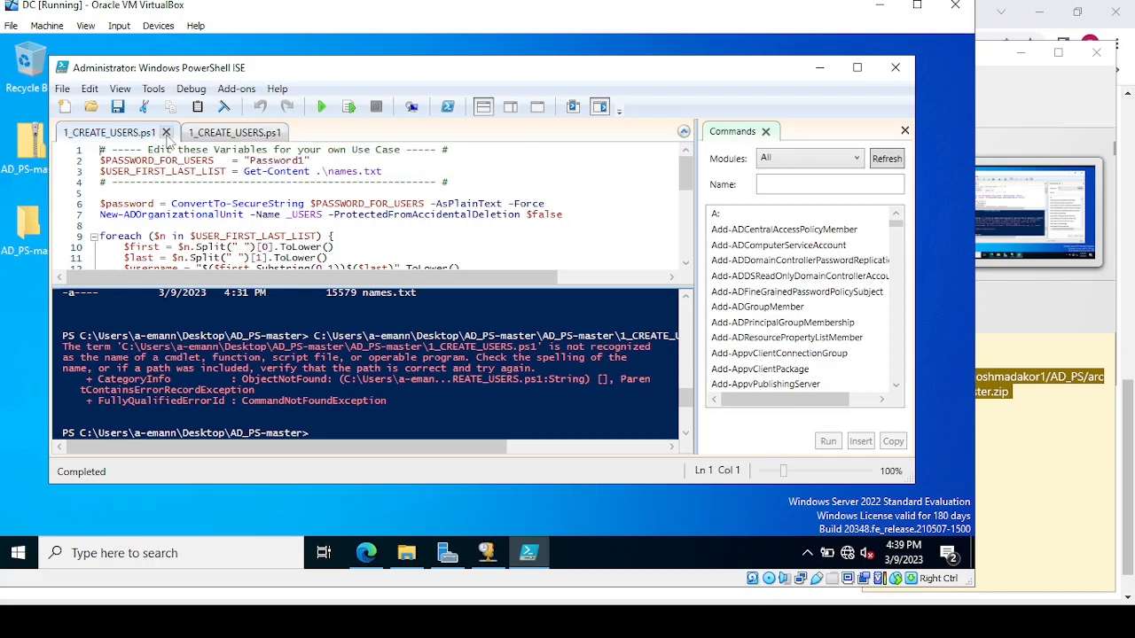
pyautogui.click(165, 132)
pyautogui.click(335, 430)
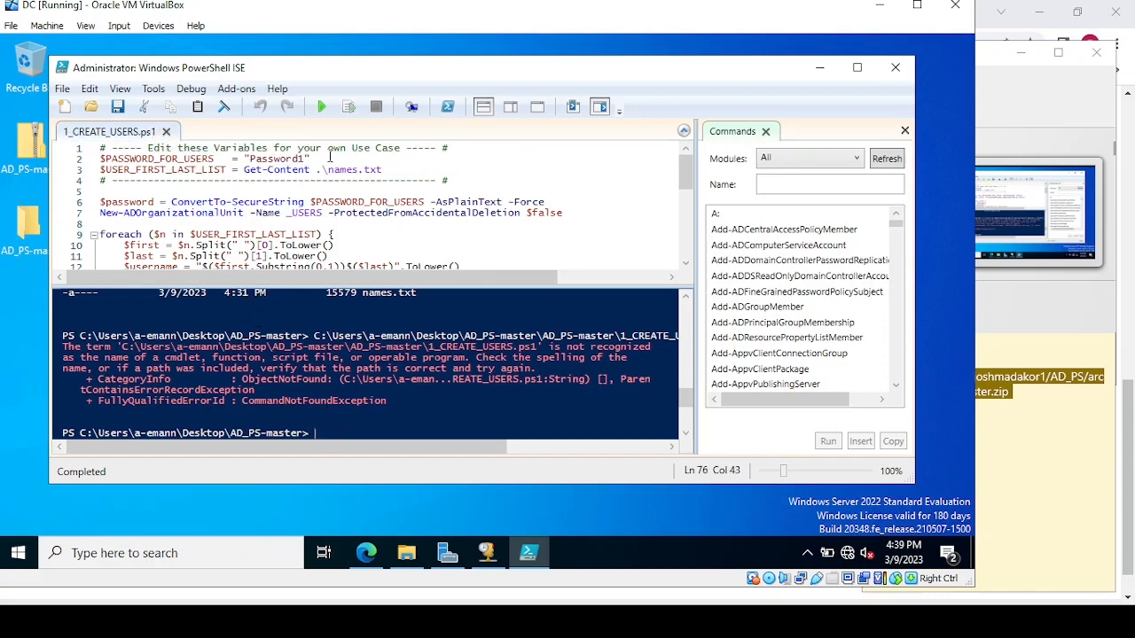
pyautogui.click(321, 106)
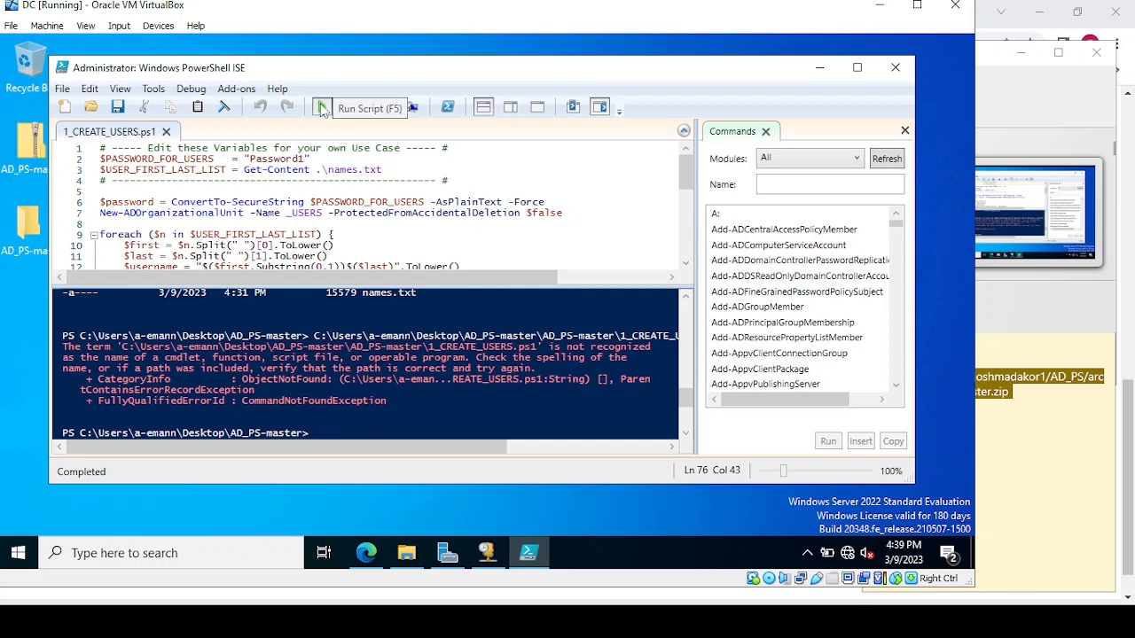
# - Allow 1_CREATE_USERS.ps1 to run once and let it finish creating the listed user accounts
pyautogui.click(490, 303)
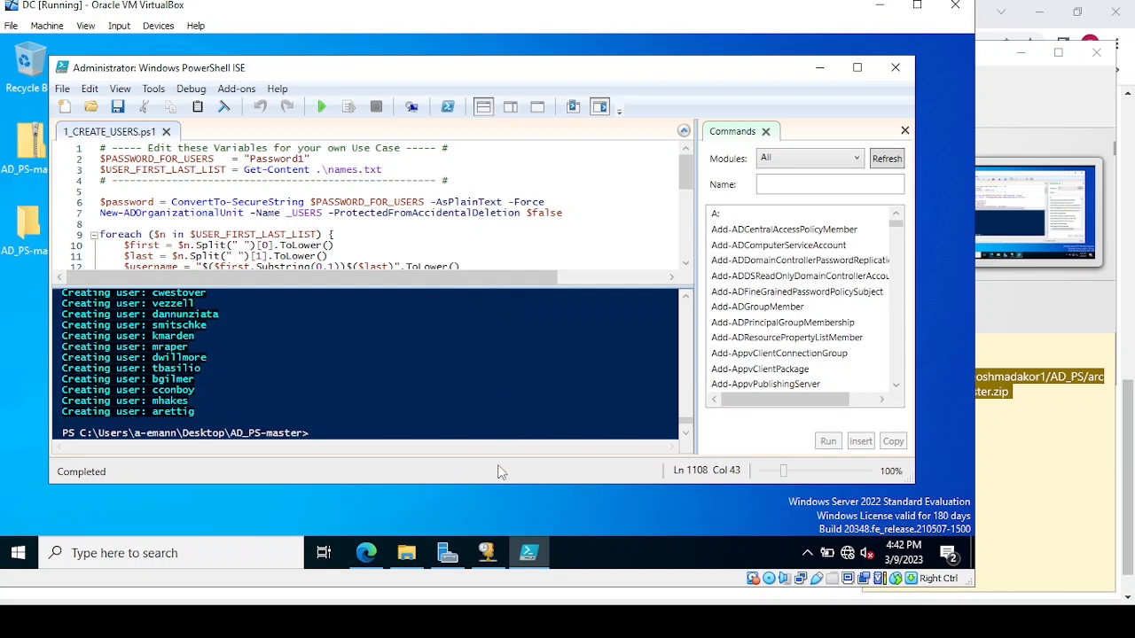
pyautogui.moveTo(495, 563)
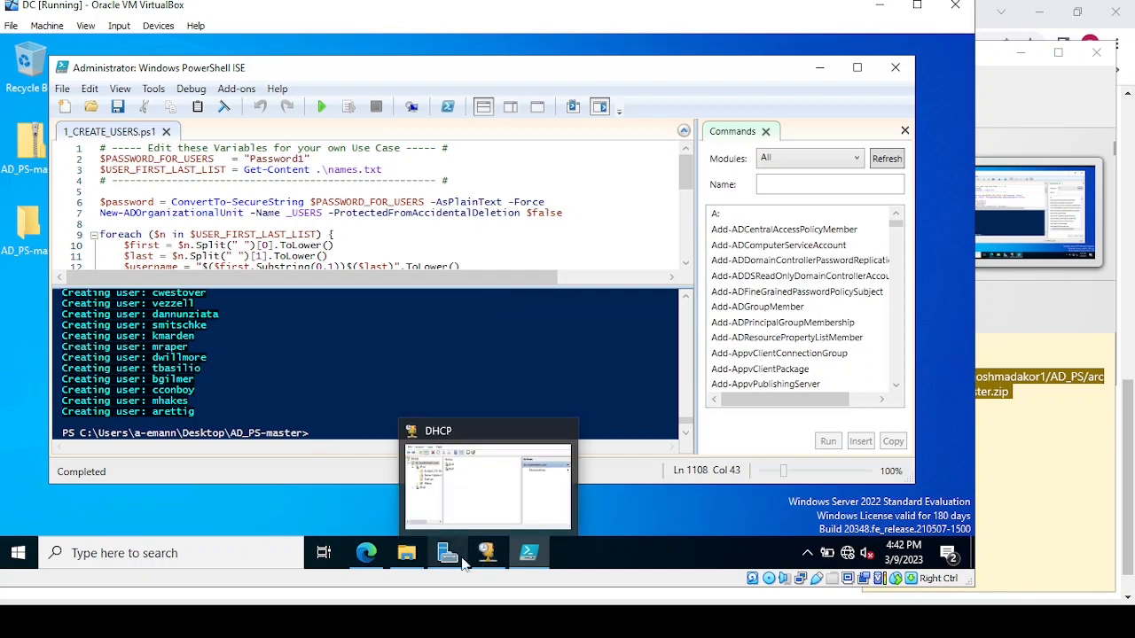
pyautogui.moveTo(454, 564)
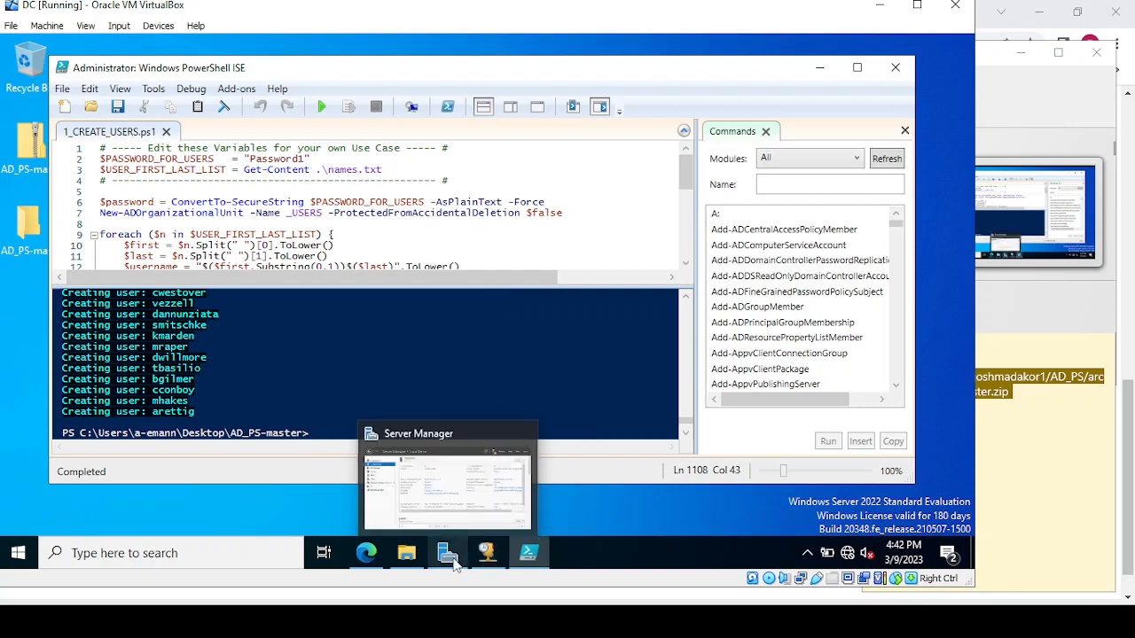
# - Launch Active Directory Users and Computers and show the _USERS unit under mydomain.com
pyautogui.click(11, 555)
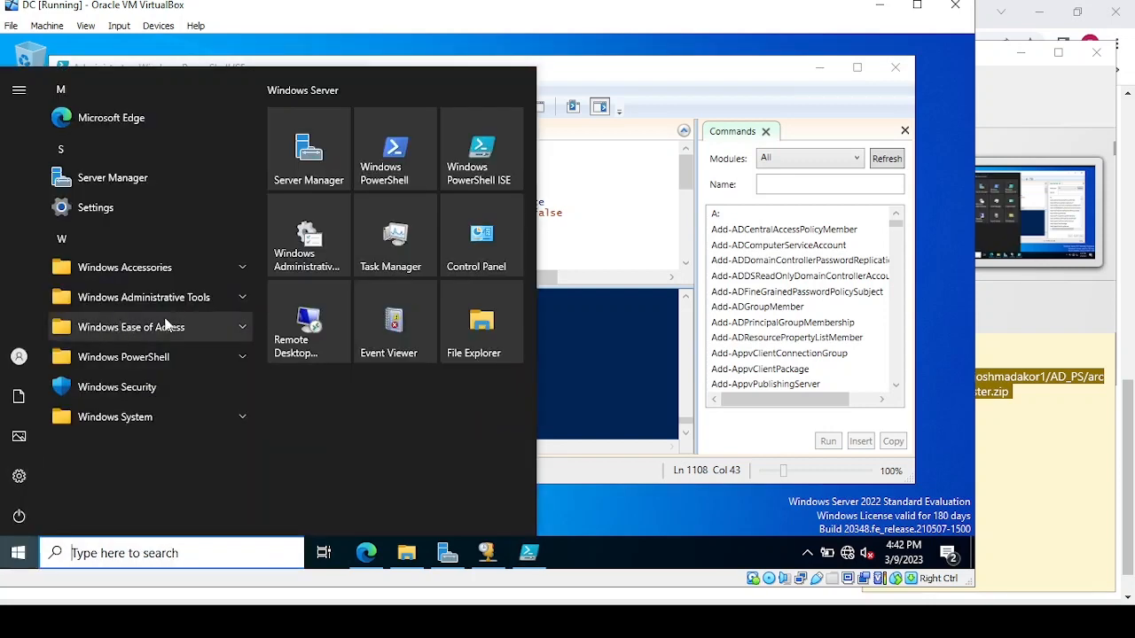
pyautogui.click(224, 300)
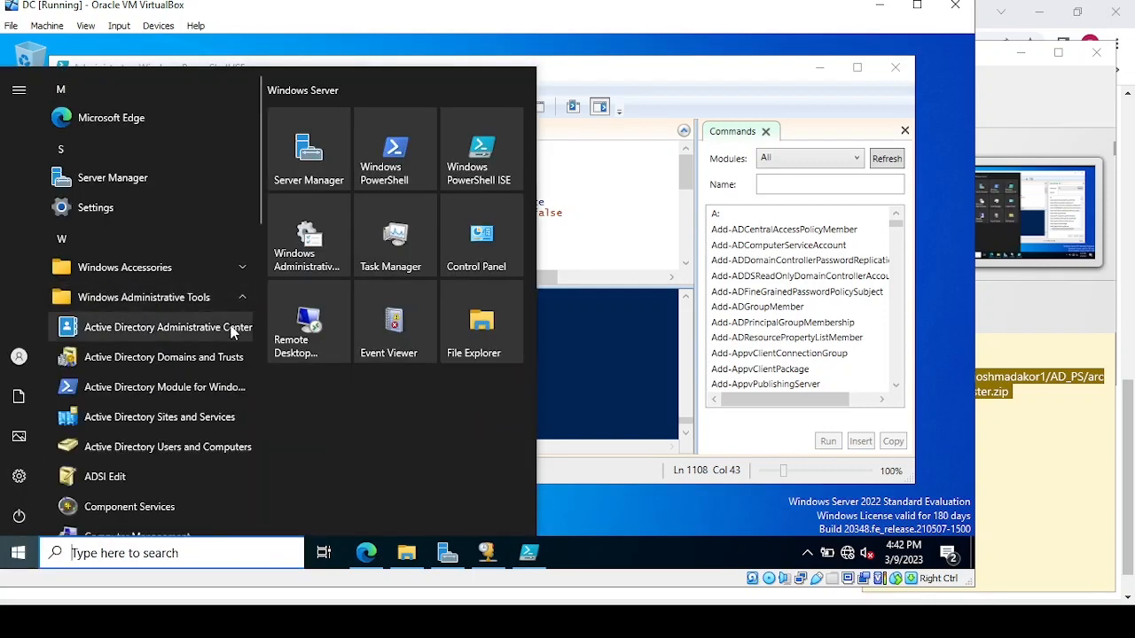
pyautogui.click(224, 443)
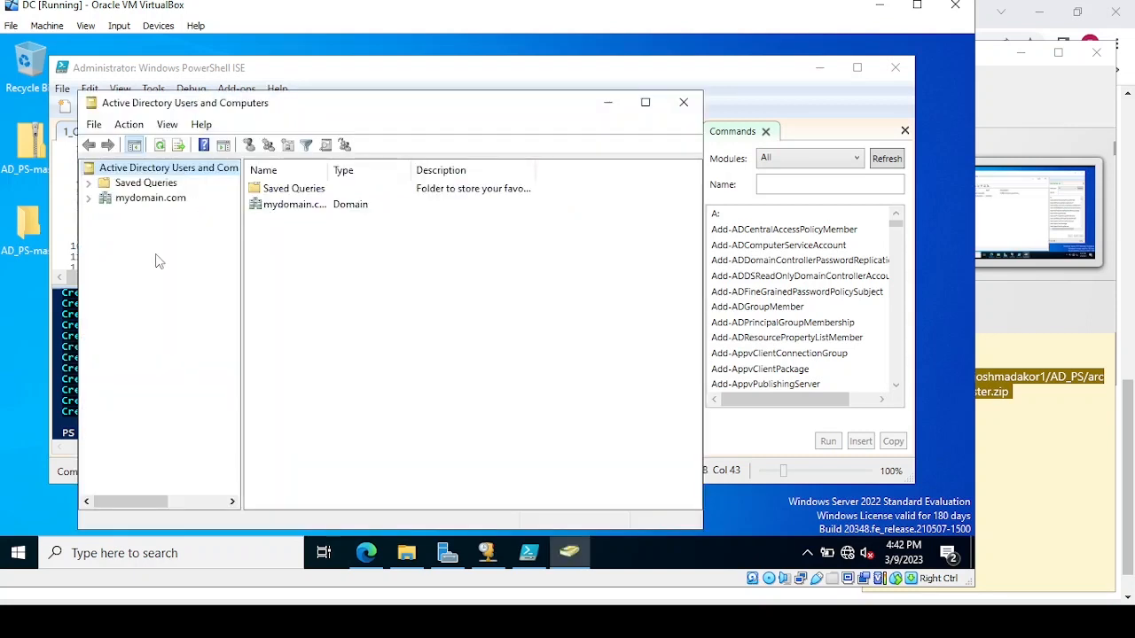
pyautogui.click(89, 198)
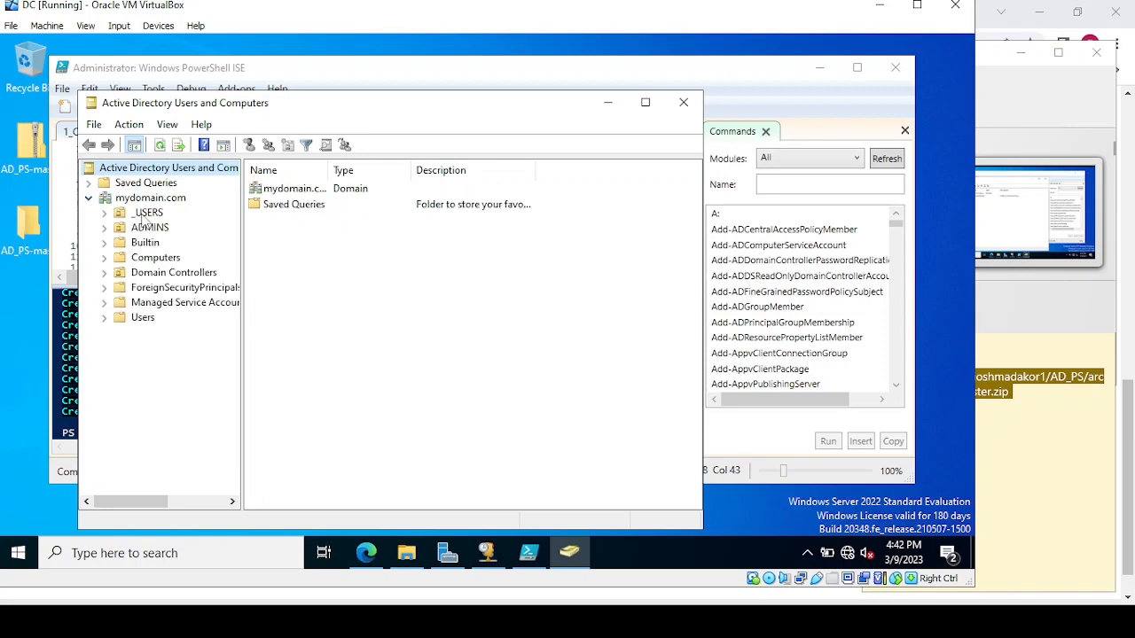
pyautogui.click(143, 214)
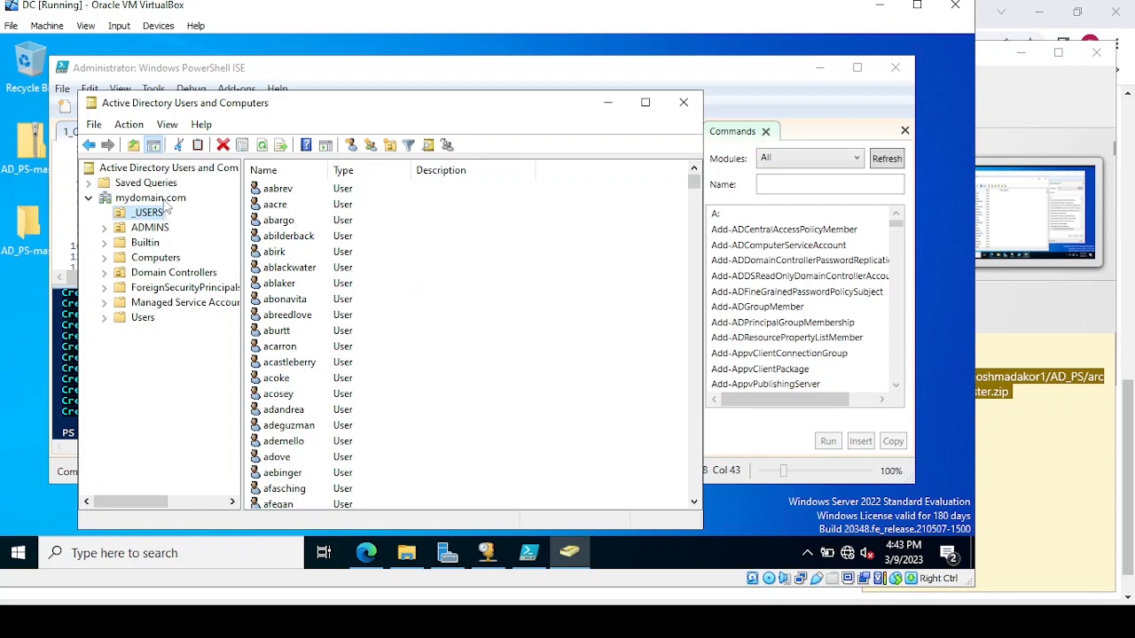
pyautogui.rightClick(163, 200)
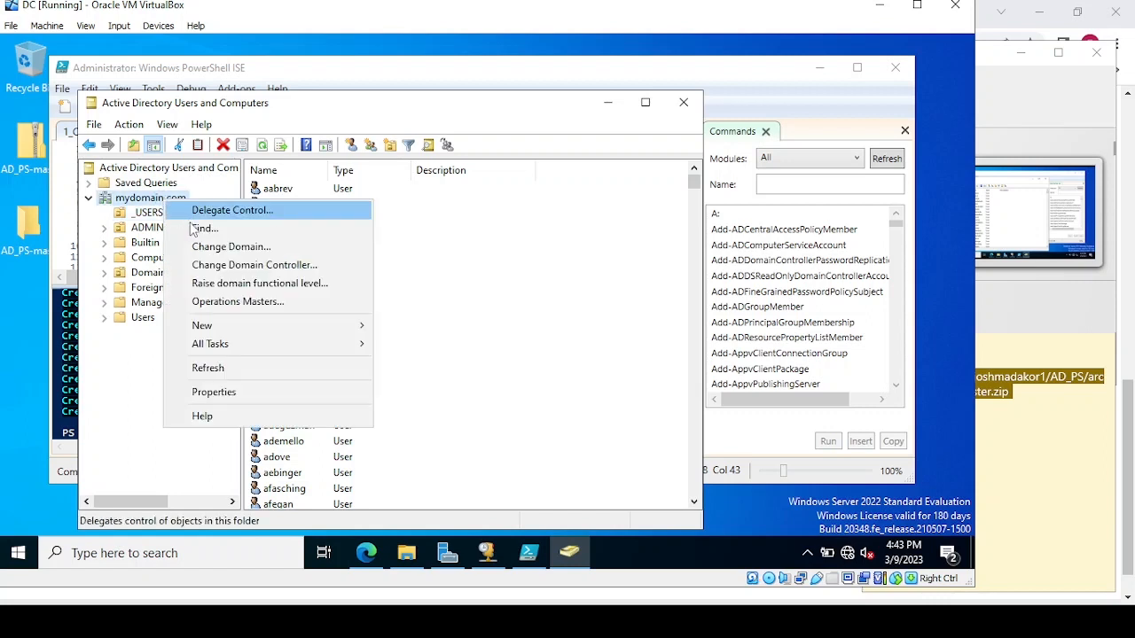
pyautogui.click(204, 229)
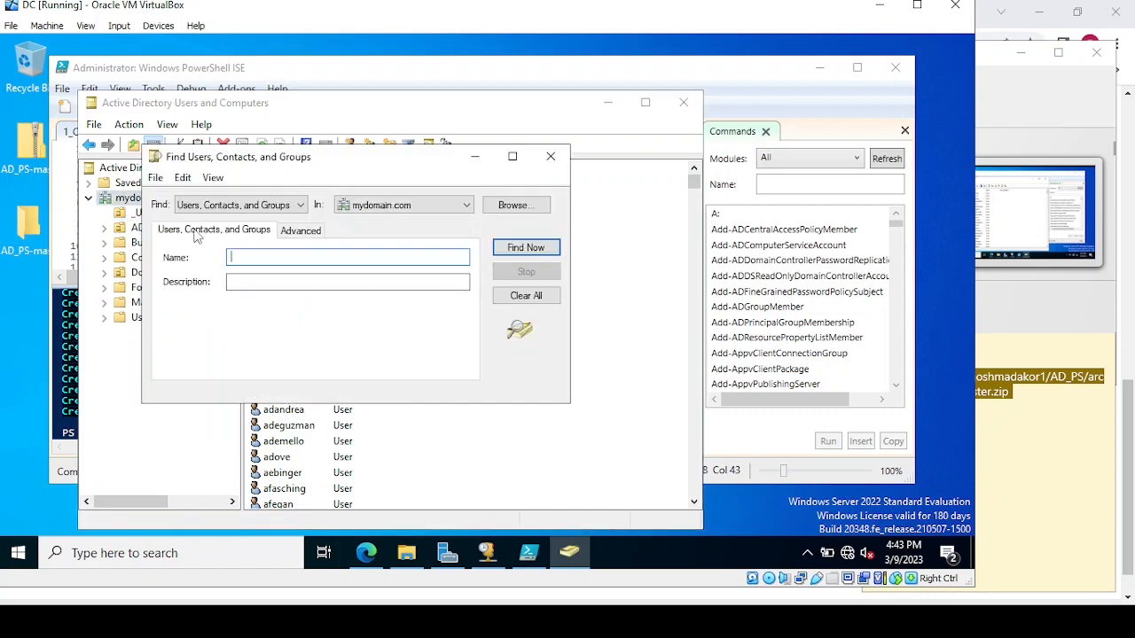
pyautogui.click(504, 252)
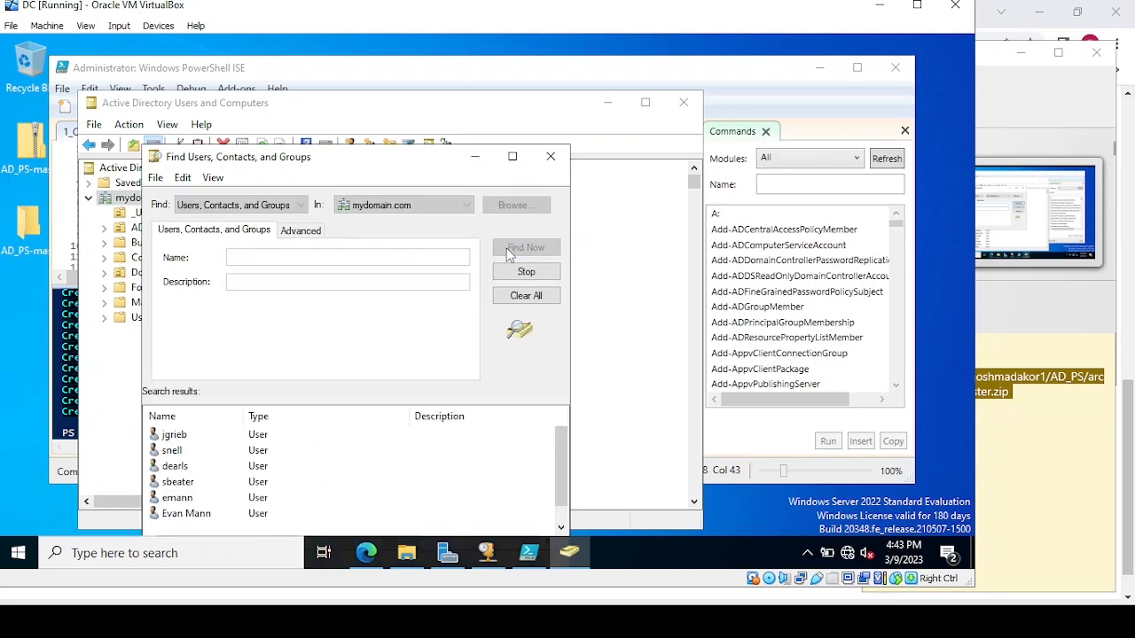
pyautogui.moveTo(435, 164); pyautogui.dragTo(435, 115)
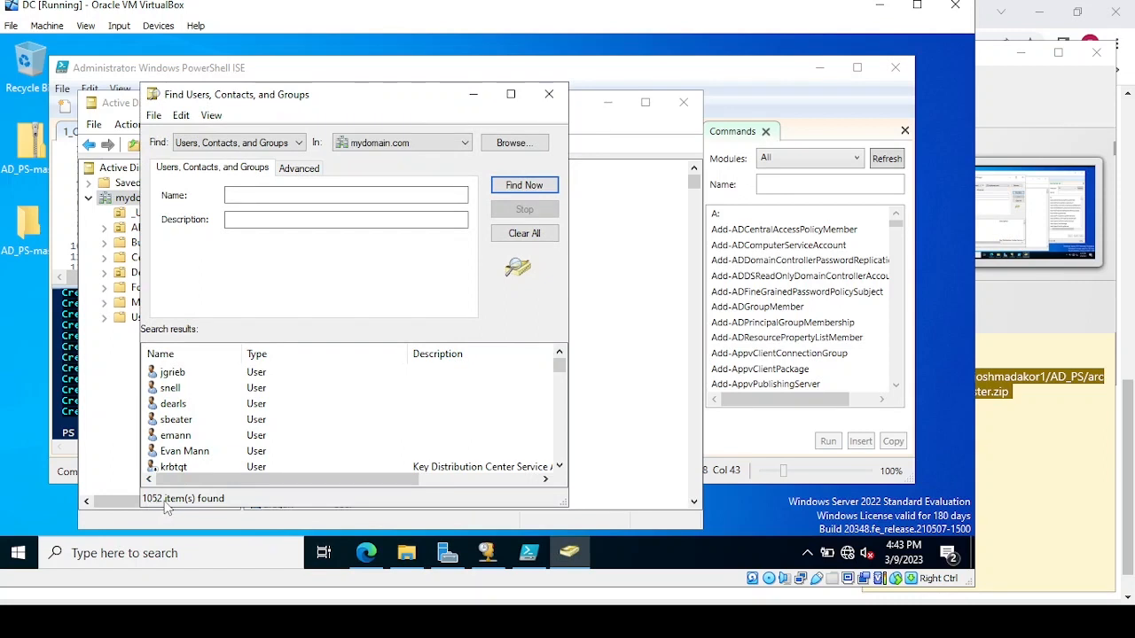
pyautogui.click(278, 195)
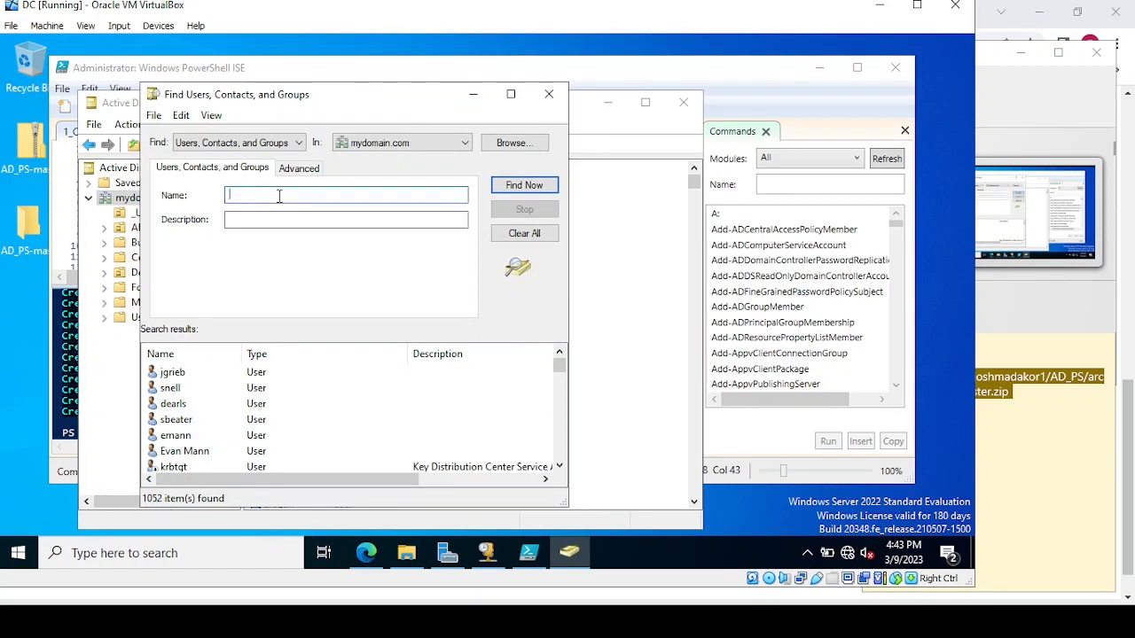
pyautogui.write('mann')
pyautogui.press('Return')
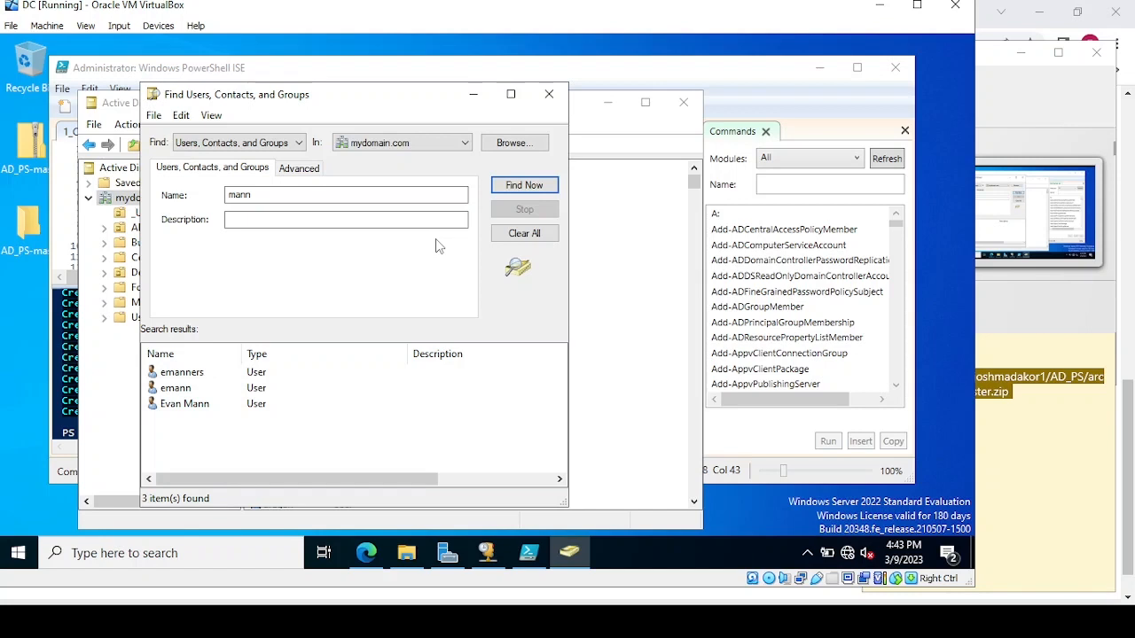
pyautogui.click(549, 97)
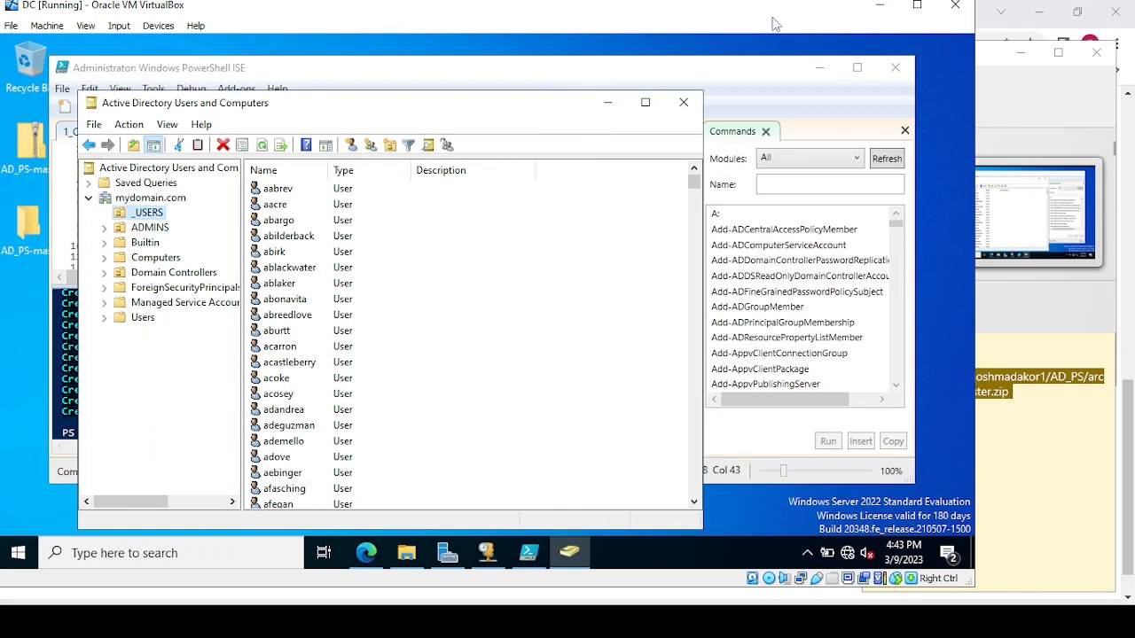
# - Create the Windows 10 64-bit VM CLIENT1 with 2048 MB, 2 processors and a 50 GB disk
pyautogui.click(878, 11)
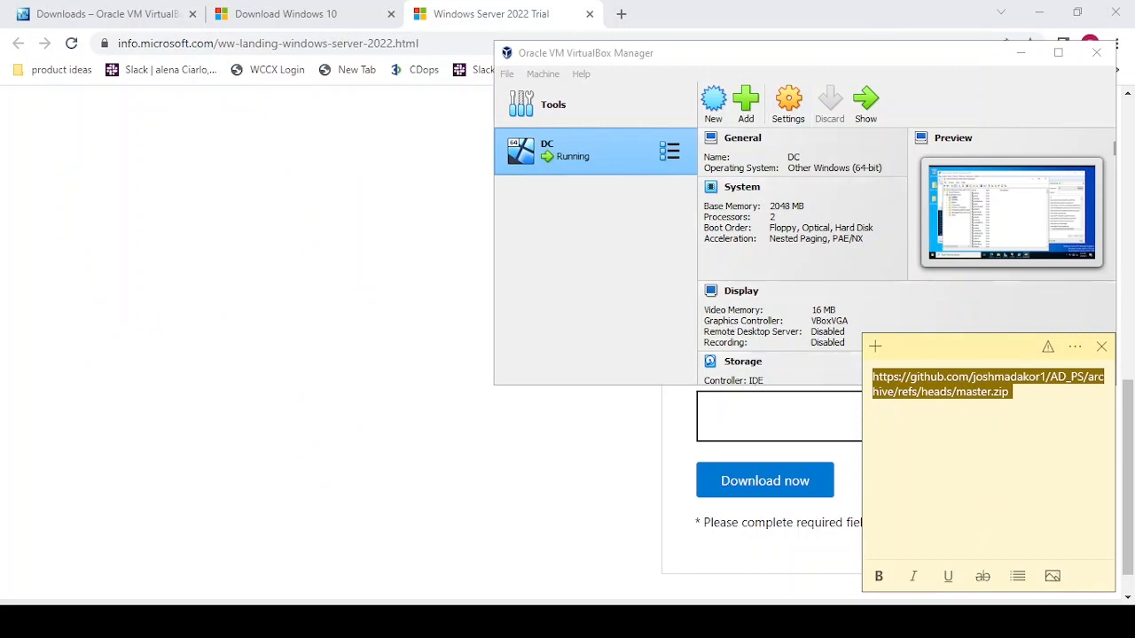
pyautogui.click(809, 620)
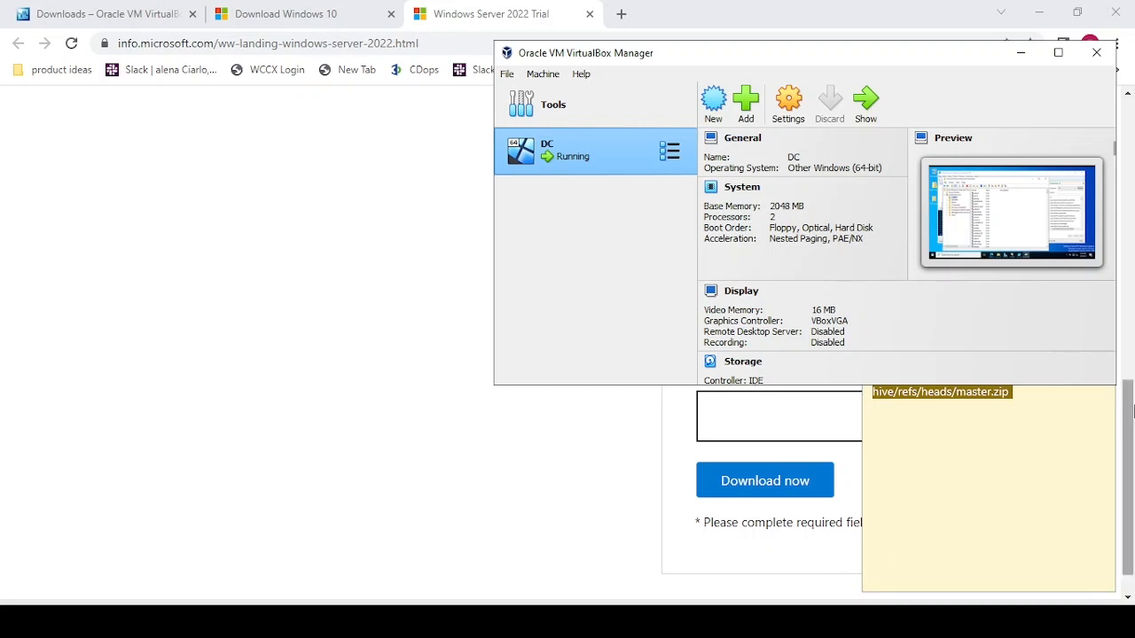
pyautogui.click(709, 111)
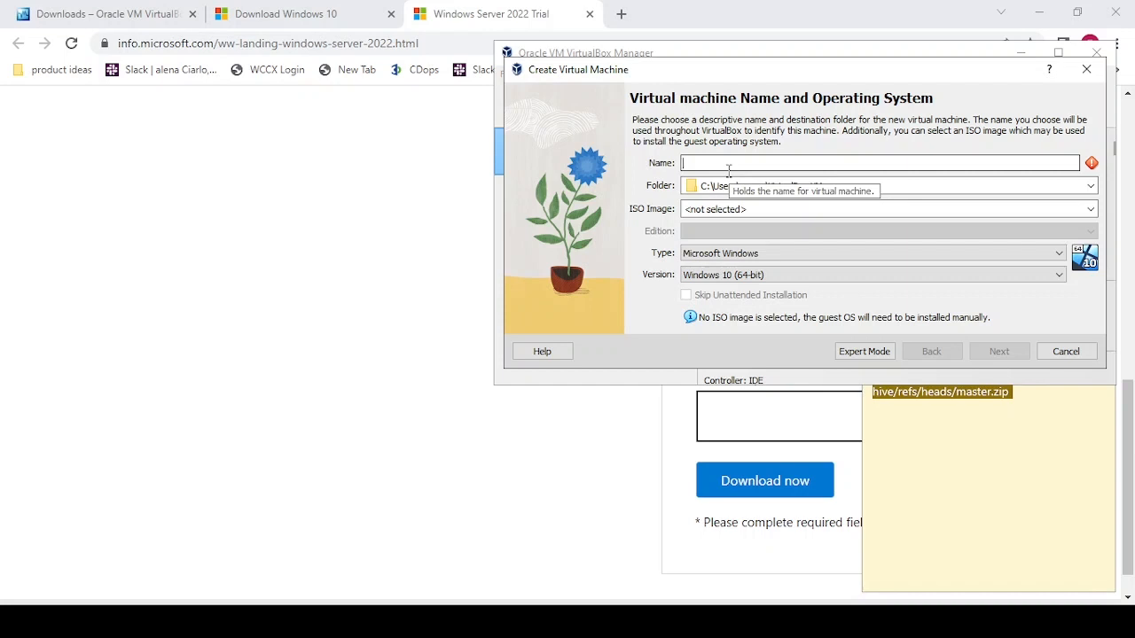
pyautogui.write('CLIENT')
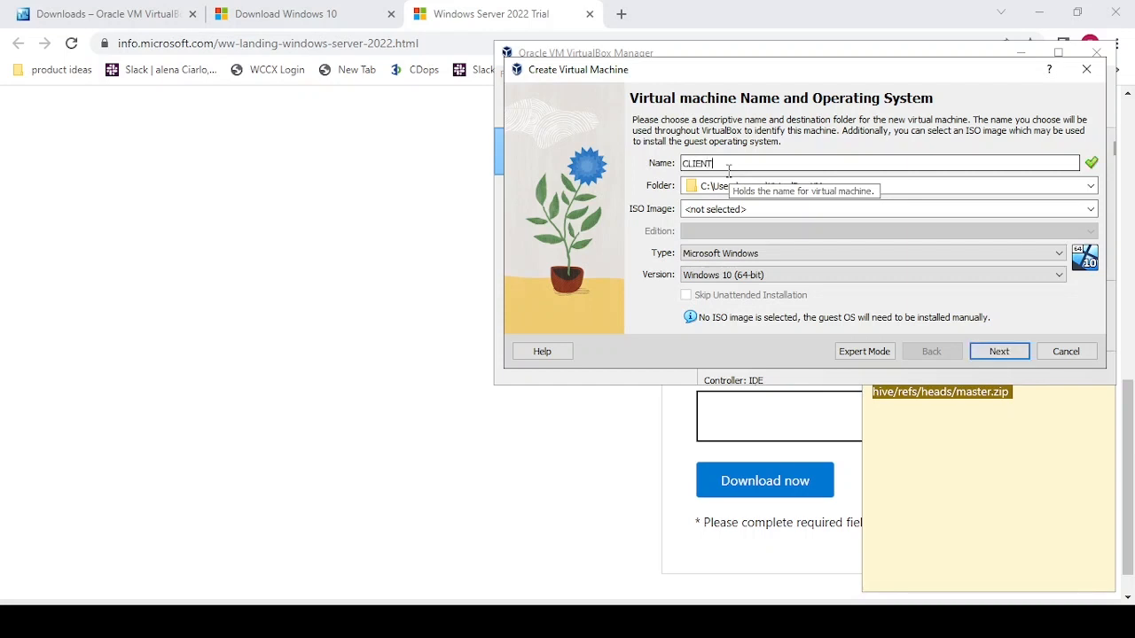
pyautogui.write('1')
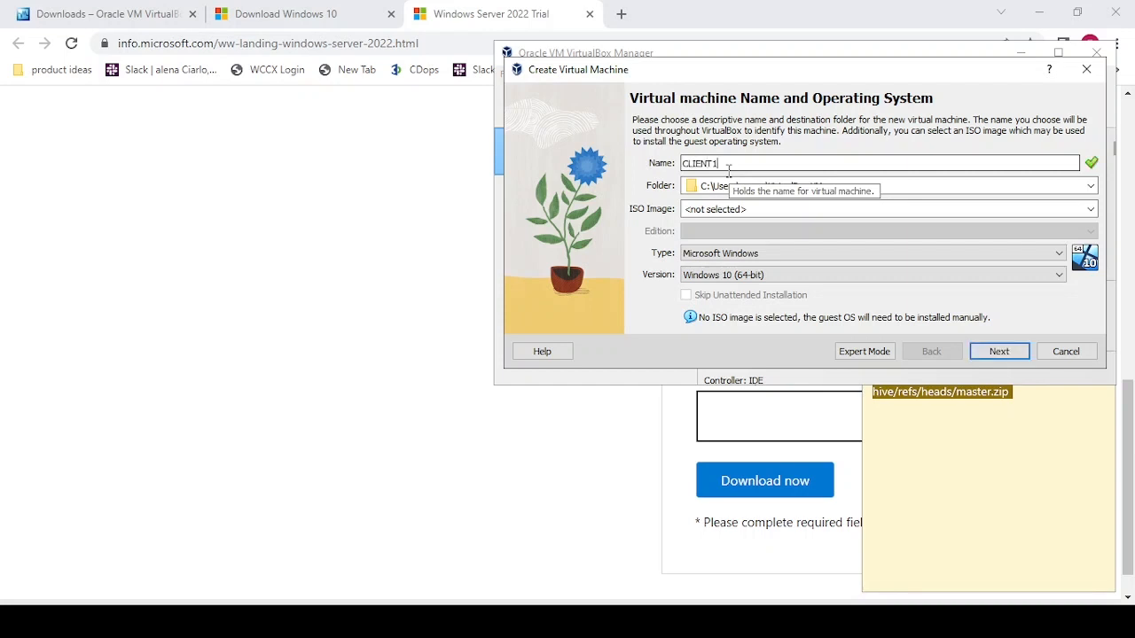
pyautogui.click(991, 351)
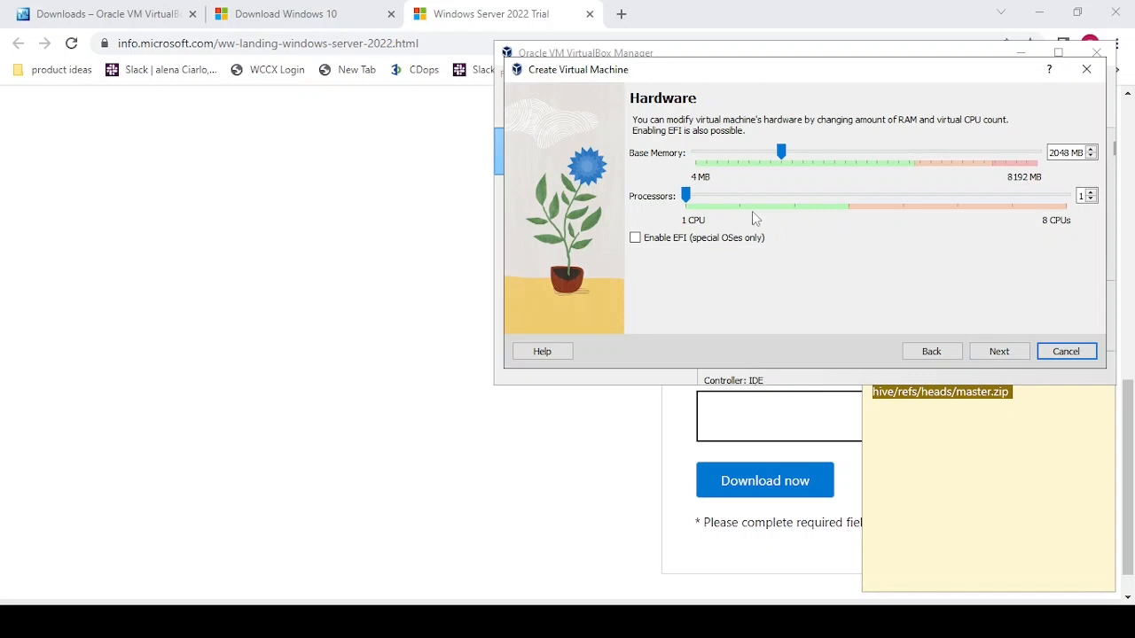
pyautogui.click(686, 194)
pyautogui.click(742, 195)
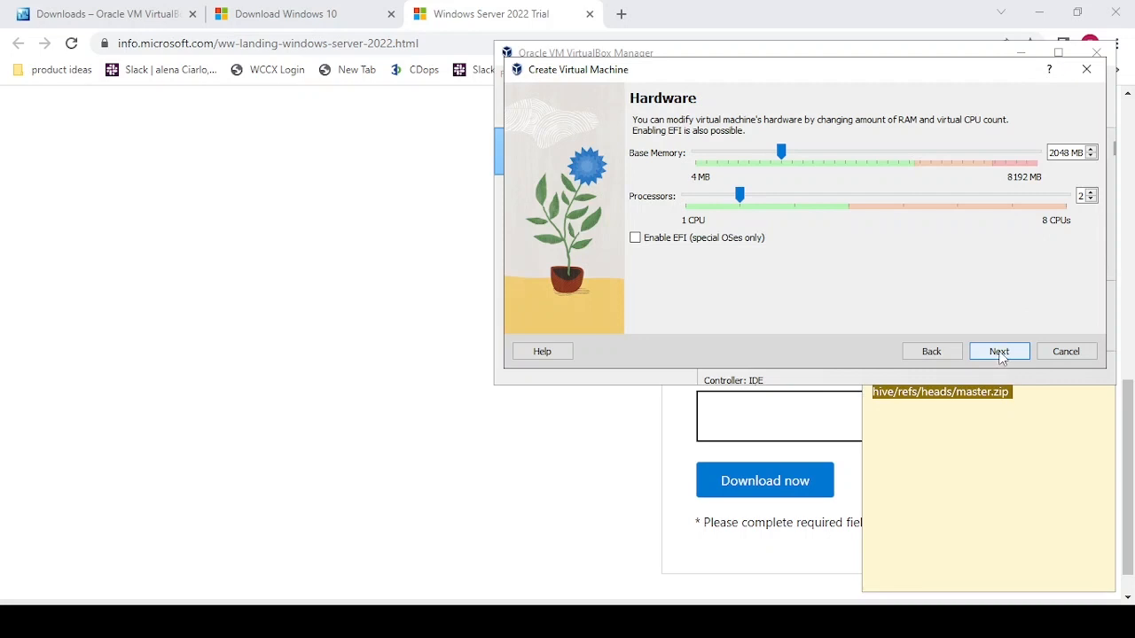
pyautogui.click(999, 352)
pyautogui.click(999, 352)
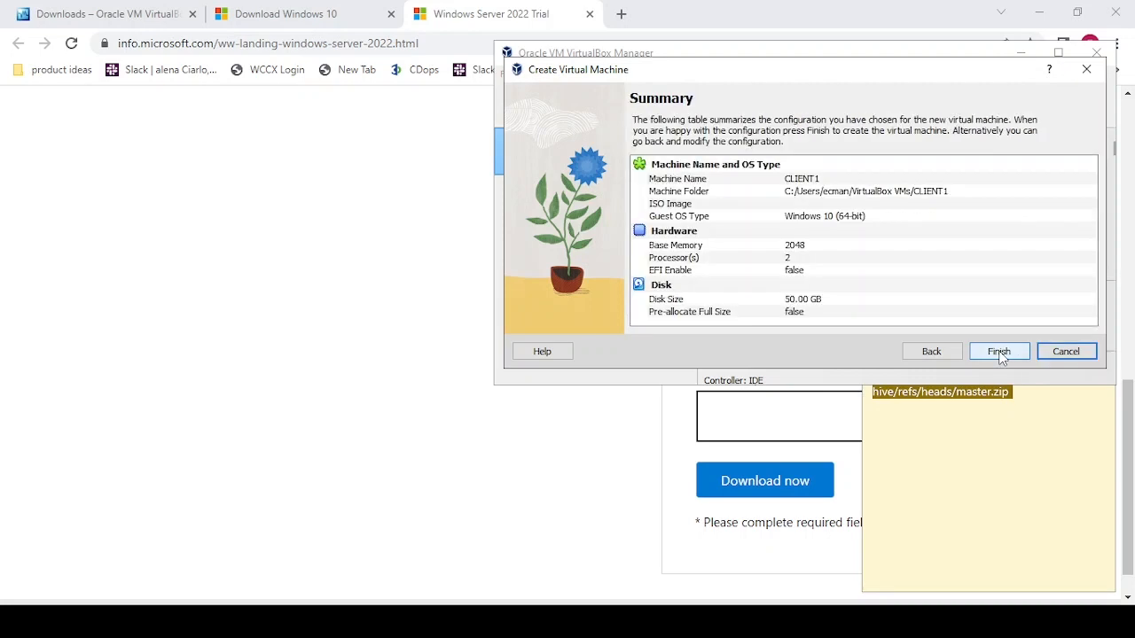
pyautogui.click(999, 352)
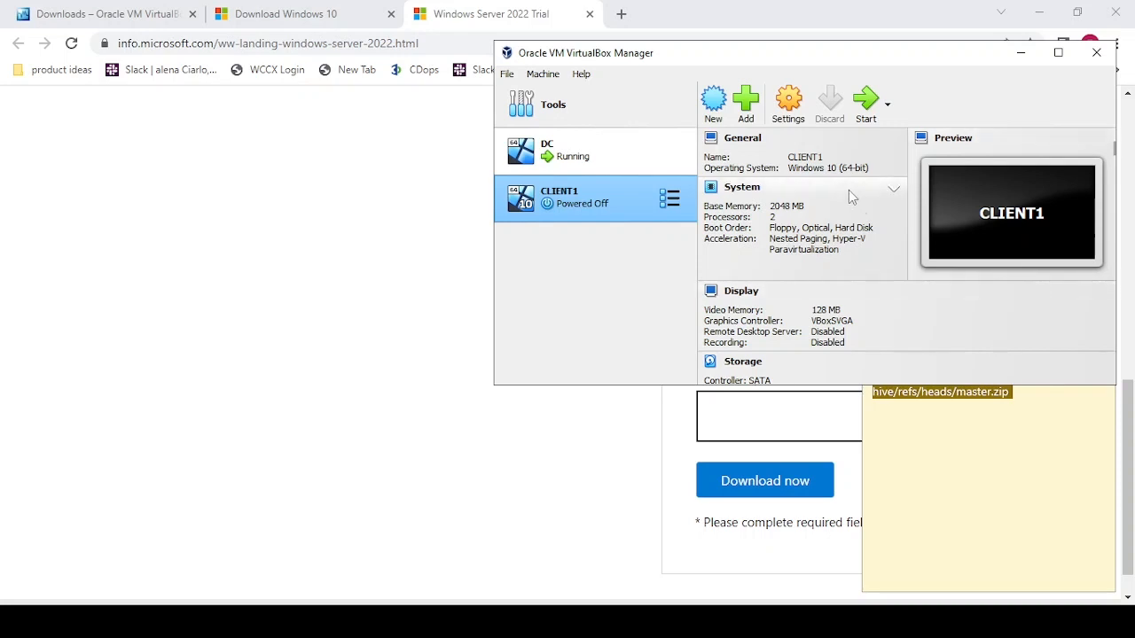
# - Set CLIENT1's Shared Clipboard and Drag'n'Drop to Bidirectional
pyautogui.click(789, 107)
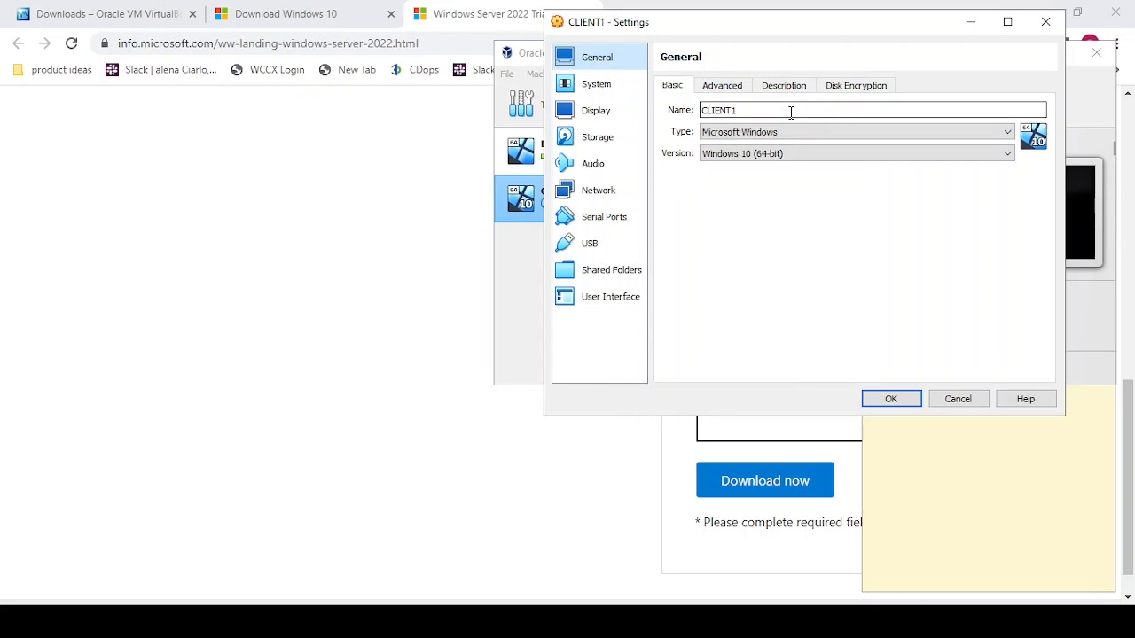
pyautogui.click(723, 85)
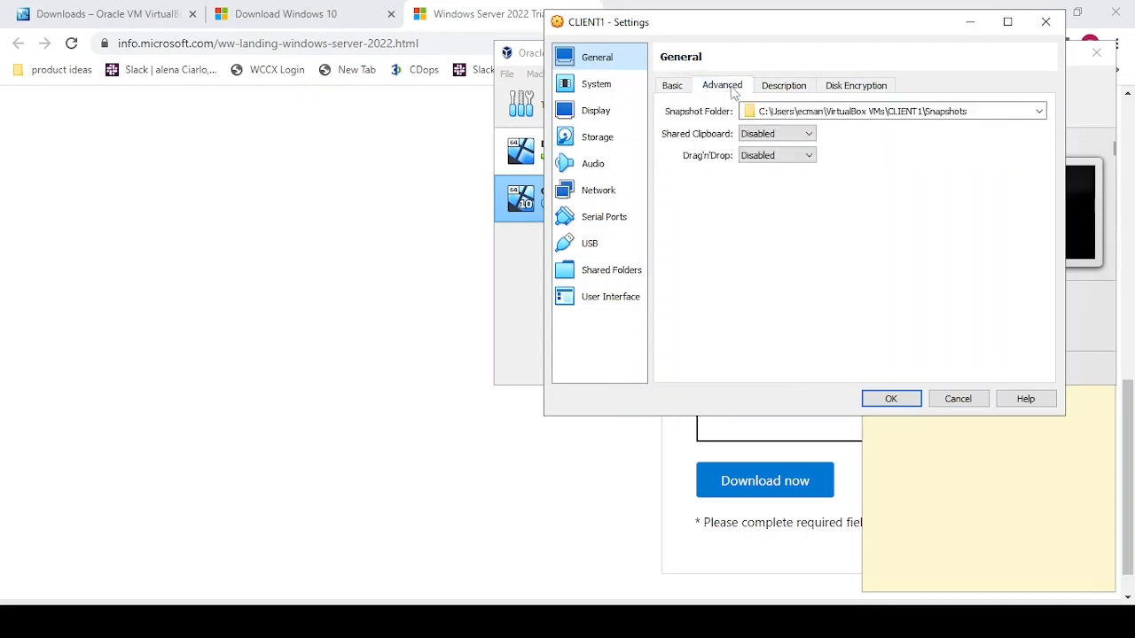
pyautogui.click(784, 134)
pyautogui.click(780, 178)
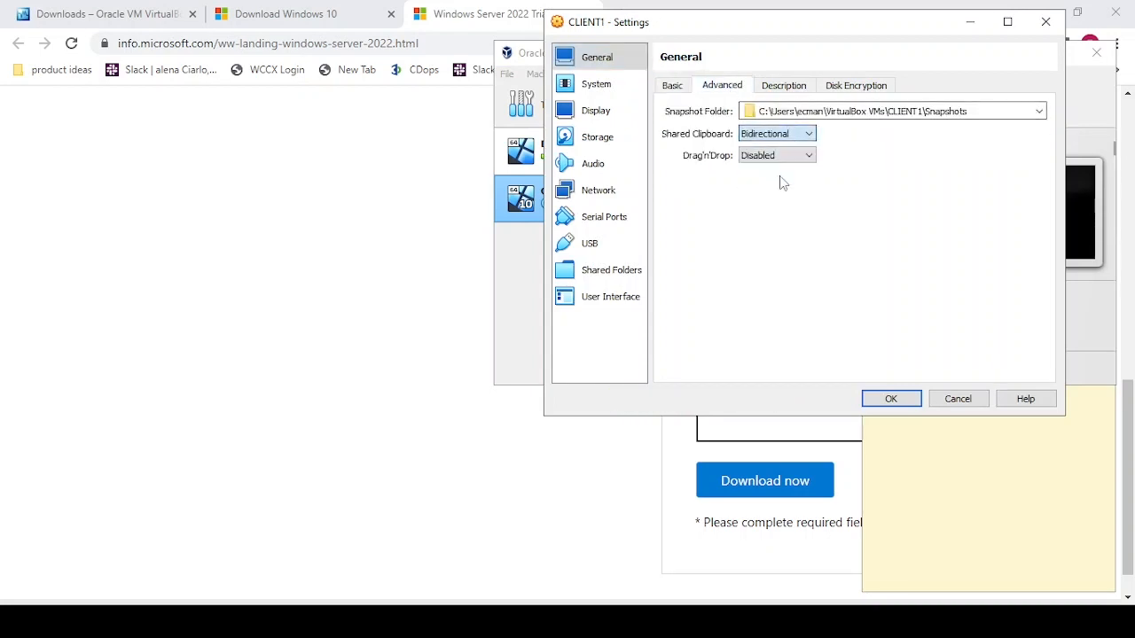
pyautogui.click(779, 162)
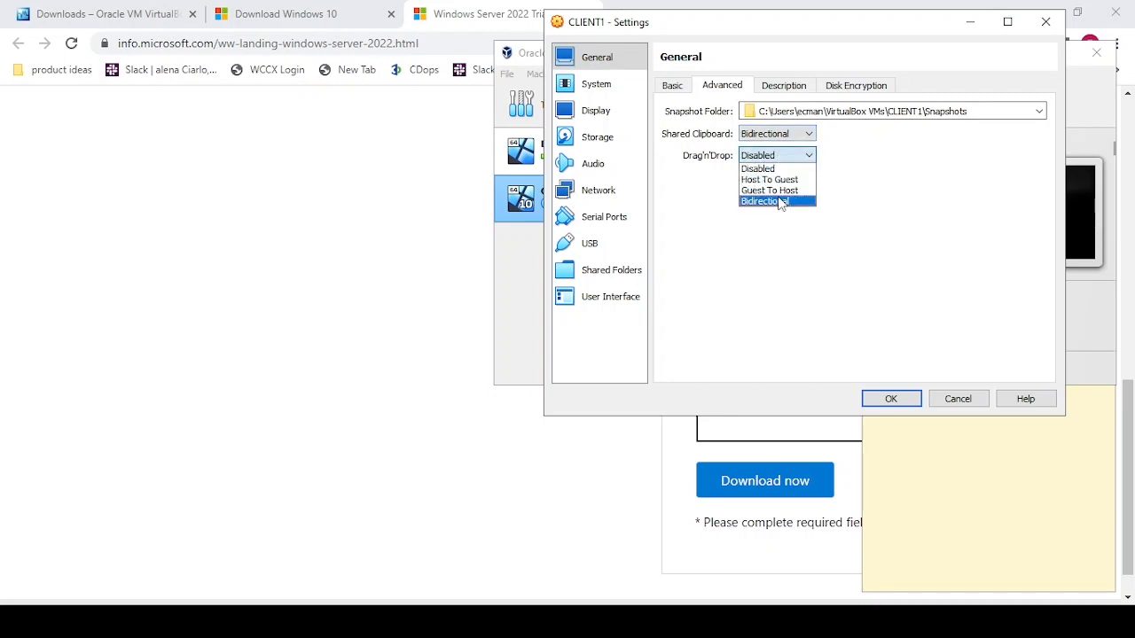
pyautogui.click(779, 202)
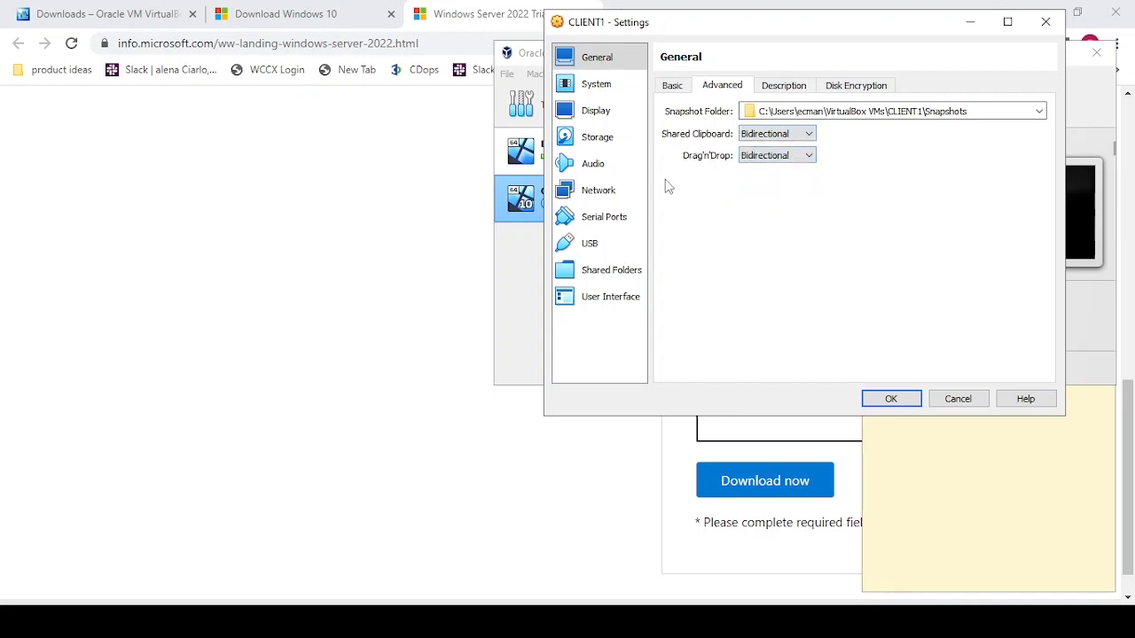
# - Attach CLIENT1's Adapter 1 to the Internal Network and save the settings
pyautogui.click(622, 190)
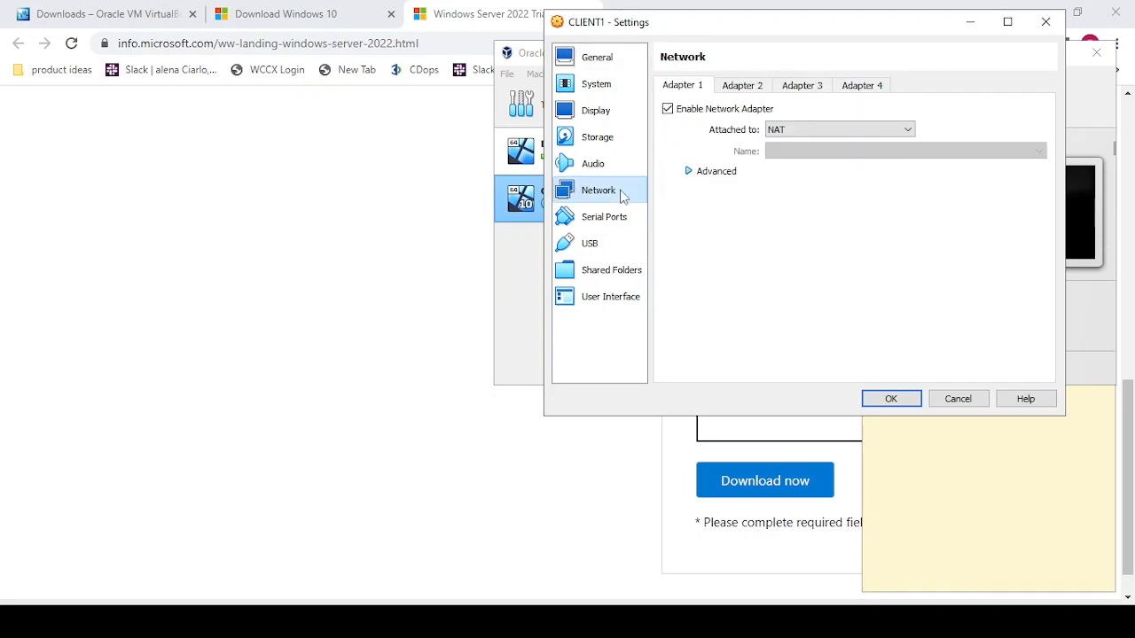
pyautogui.click(794, 133)
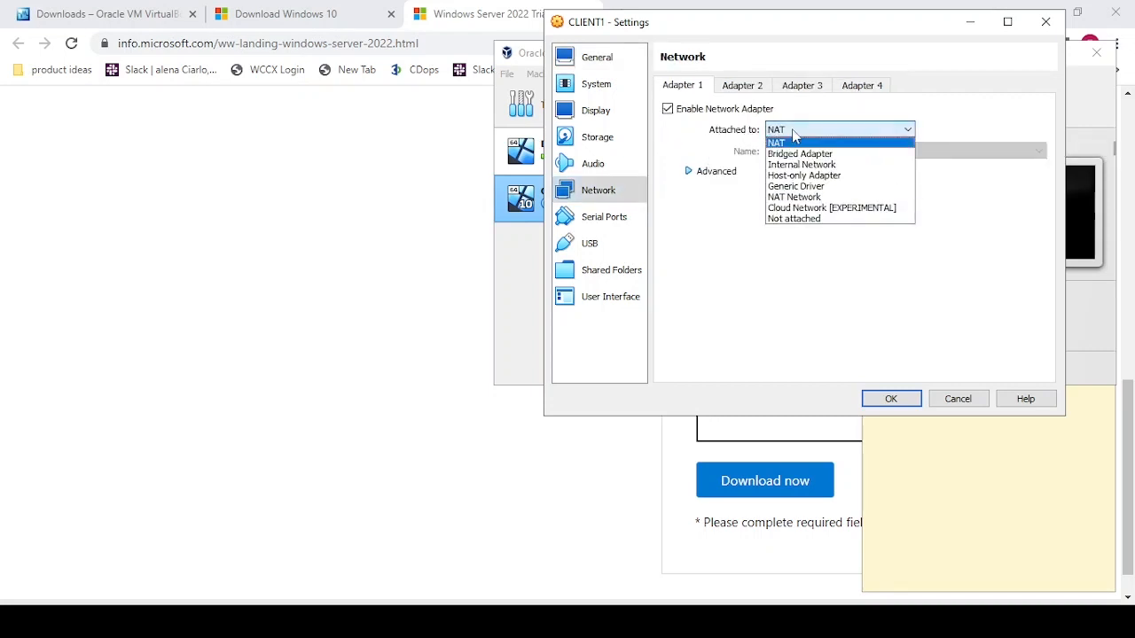
pyautogui.click(803, 166)
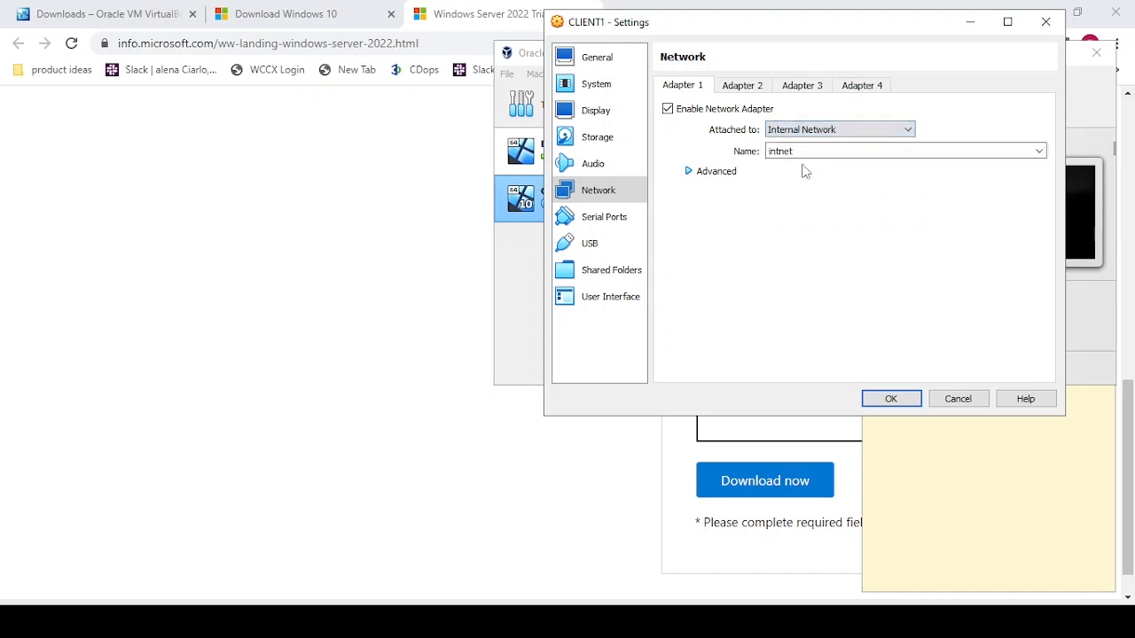
pyautogui.click(891, 399)
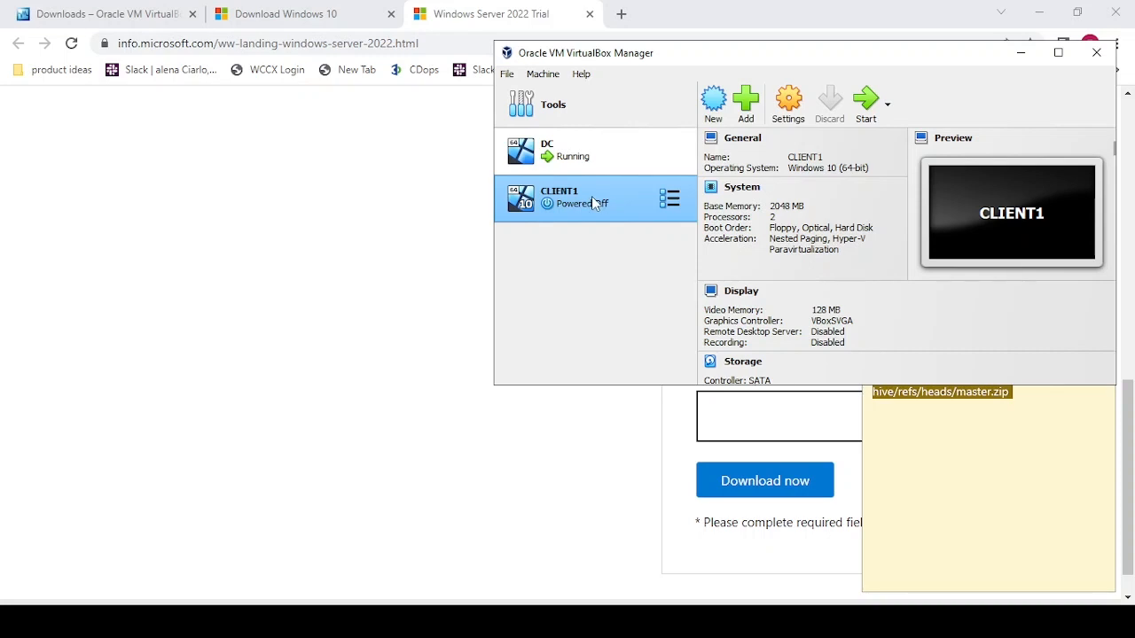
# - Start CLIENT1, then mount the Desktop Windows.iso and retry the boot
pyautogui.click(866, 103)
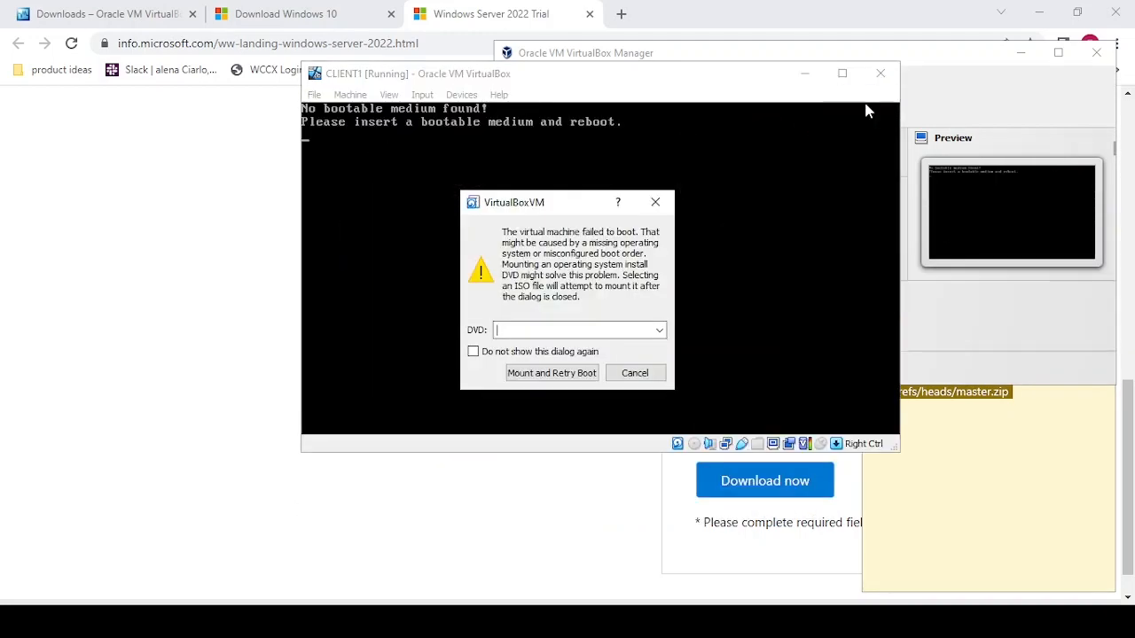
pyautogui.click(660, 330)
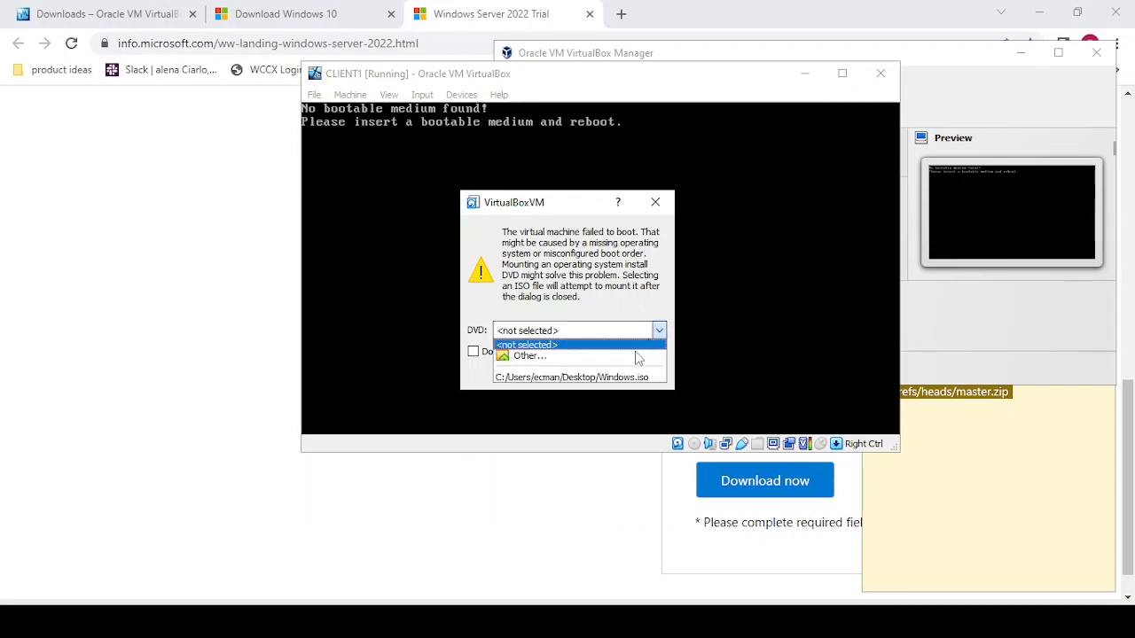
pyautogui.click(632, 356)
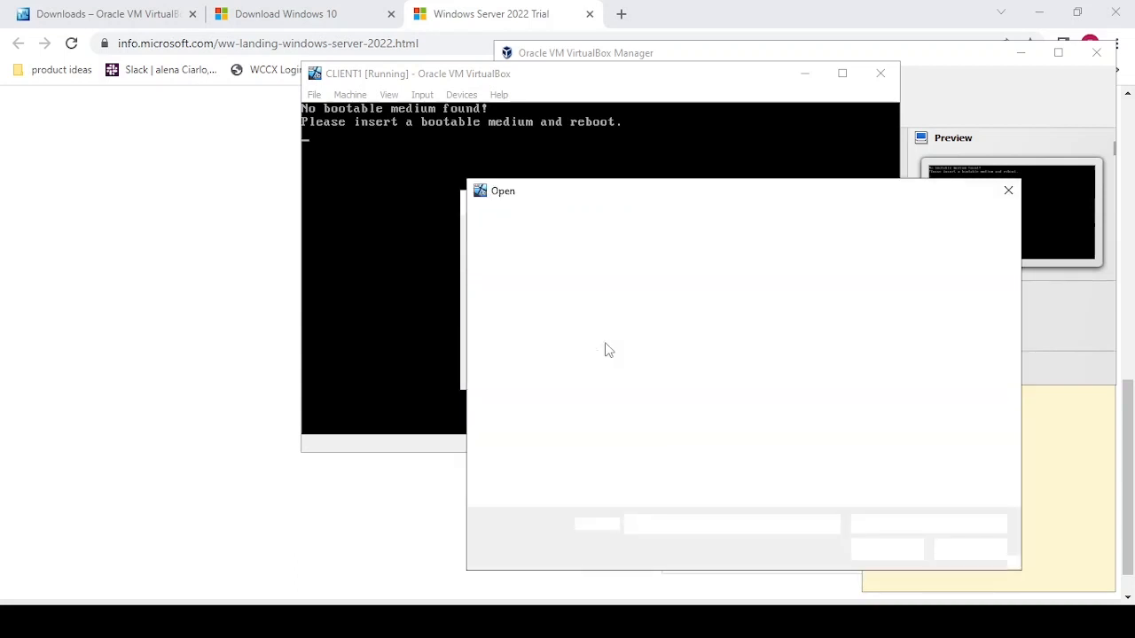
pyautogui.click(656, 281)
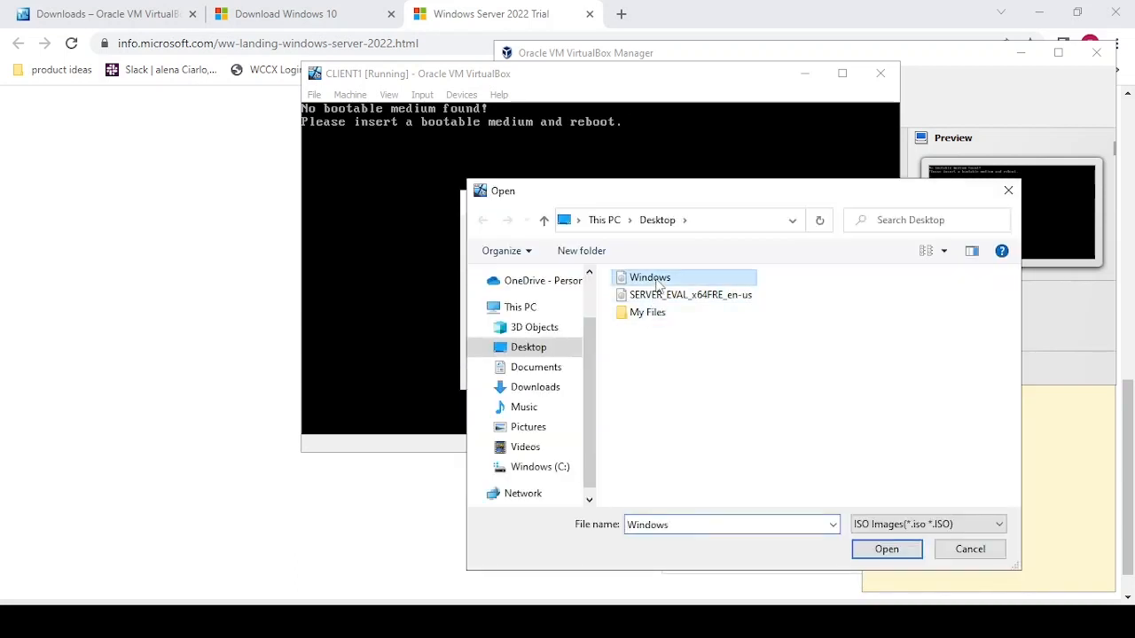
pyautogui.click(882, 549)
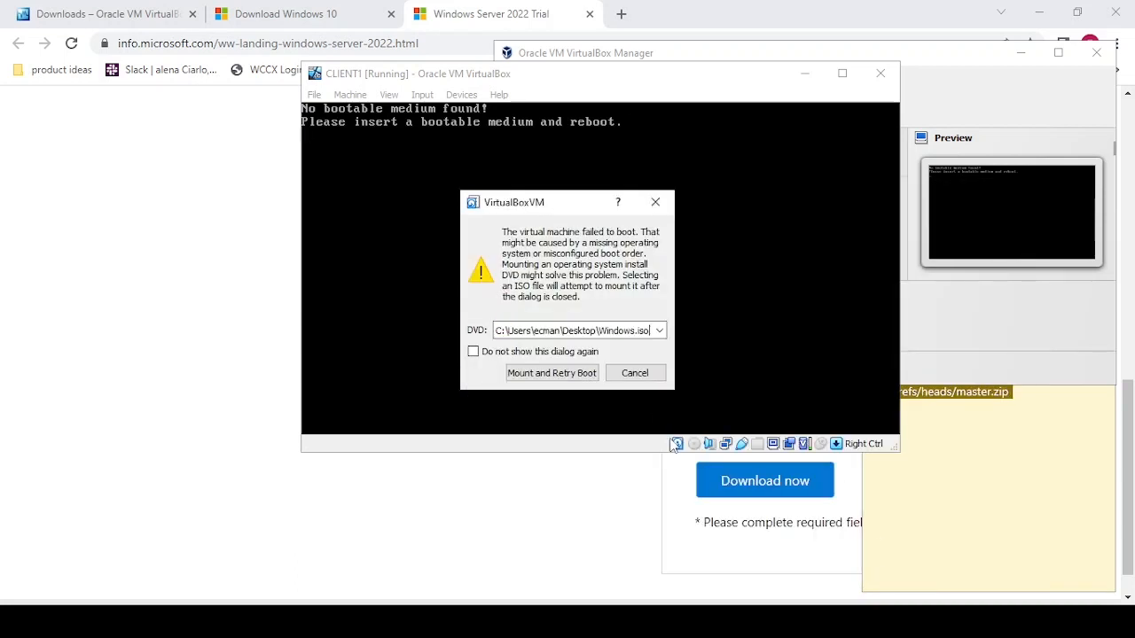
pyautogui.click(574, 375)
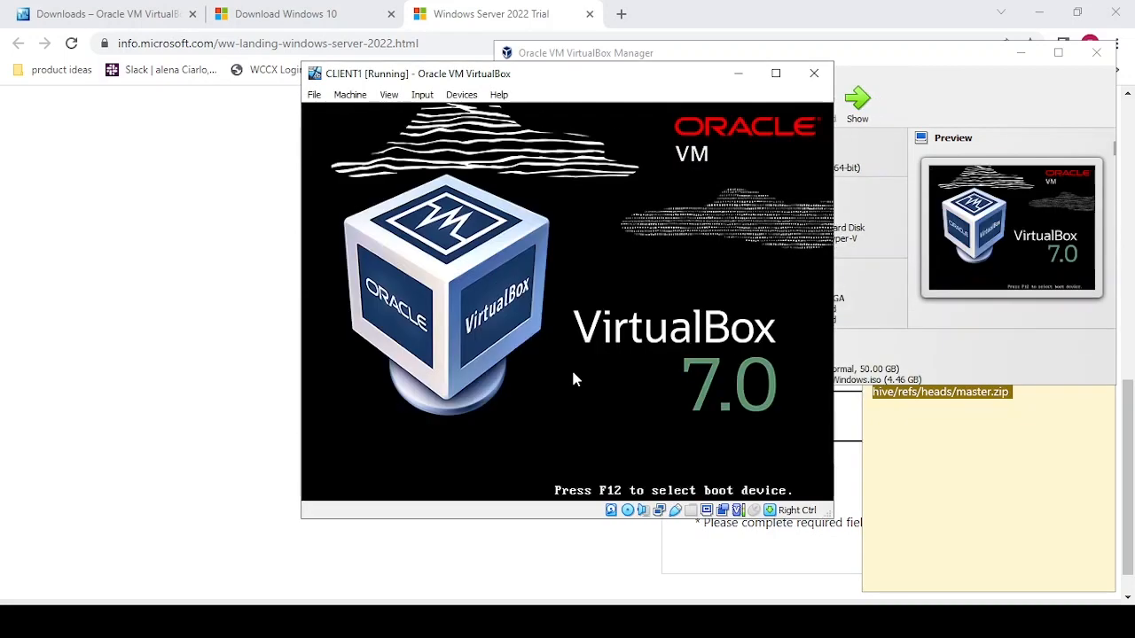
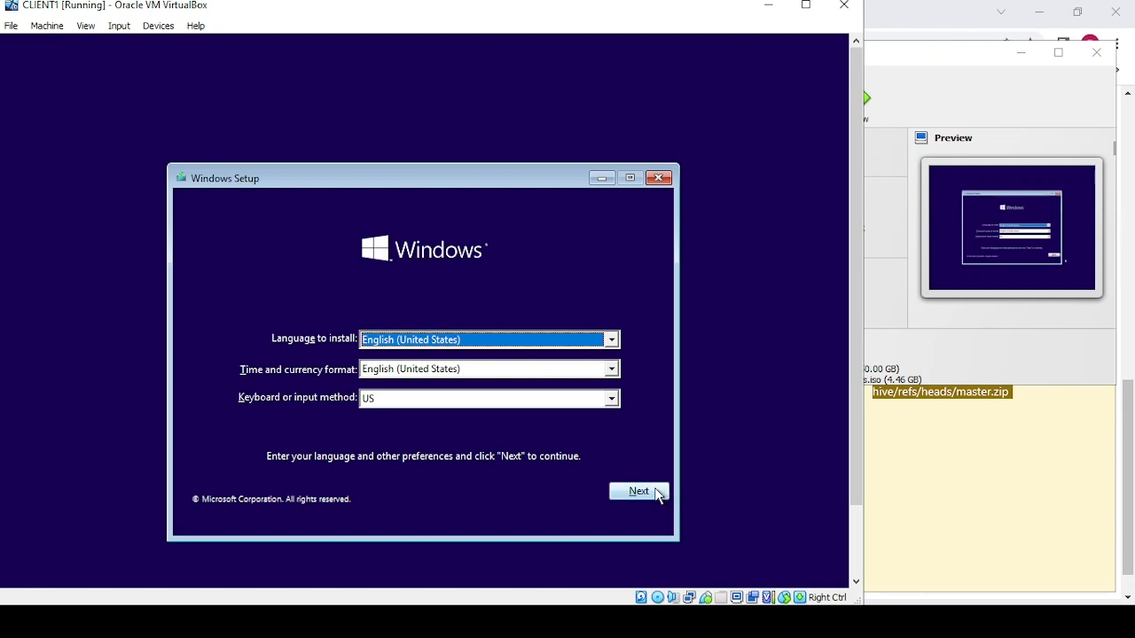
# - Start Windows setup in US English without a product key, choosing the Windows 10 Pro edition
pyautogui.click(658, 492)
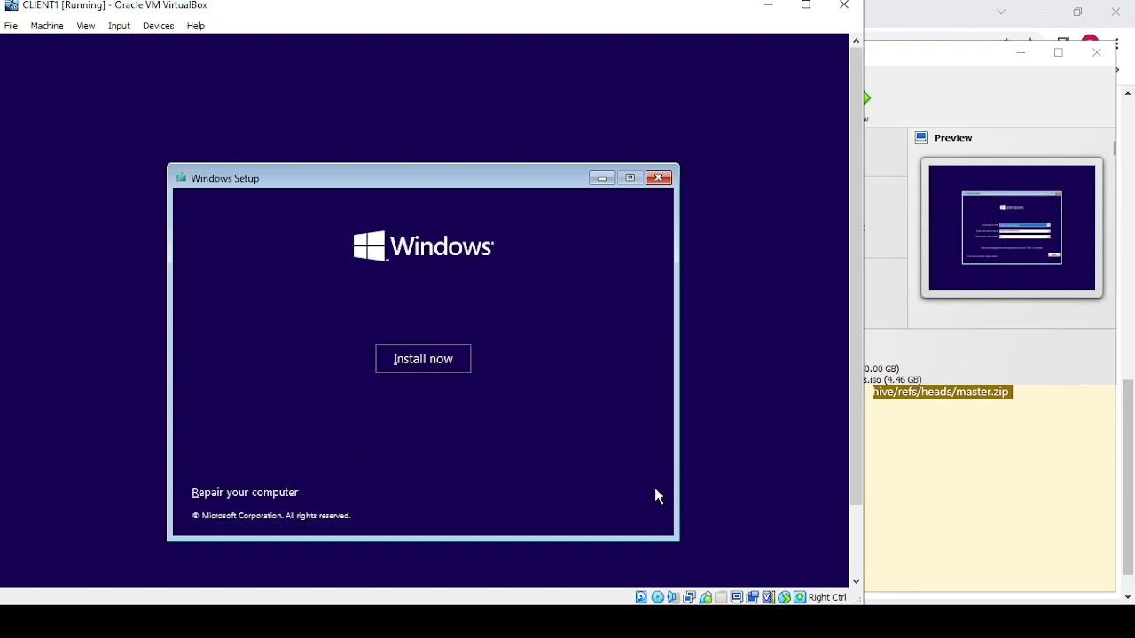
pyautogui.click(446, 359)
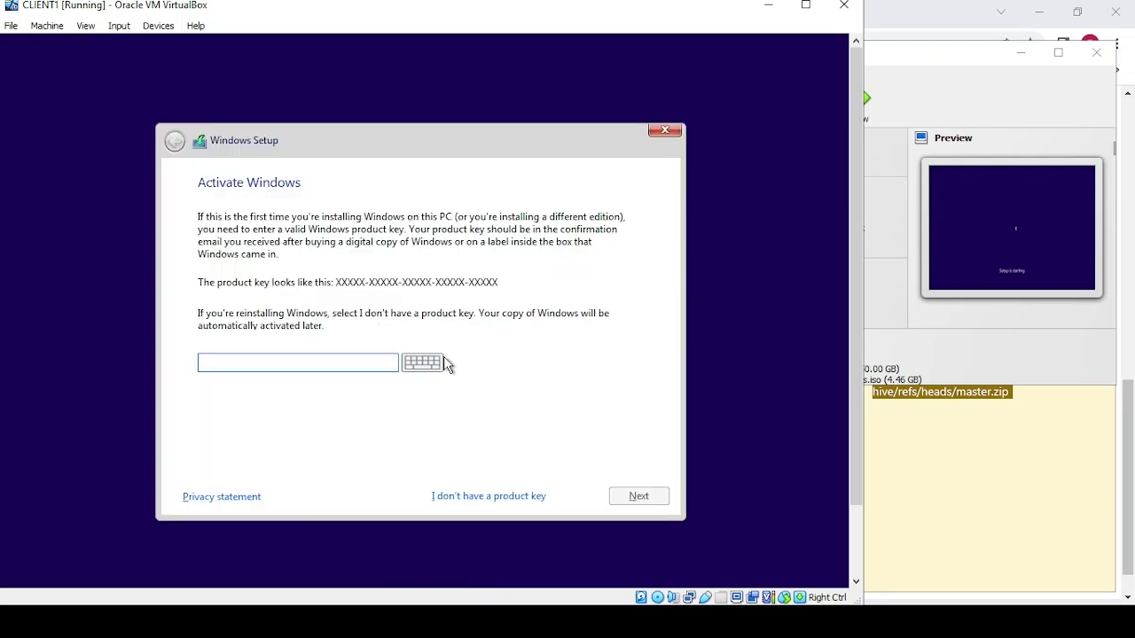
pyautogui.click(473, 498)
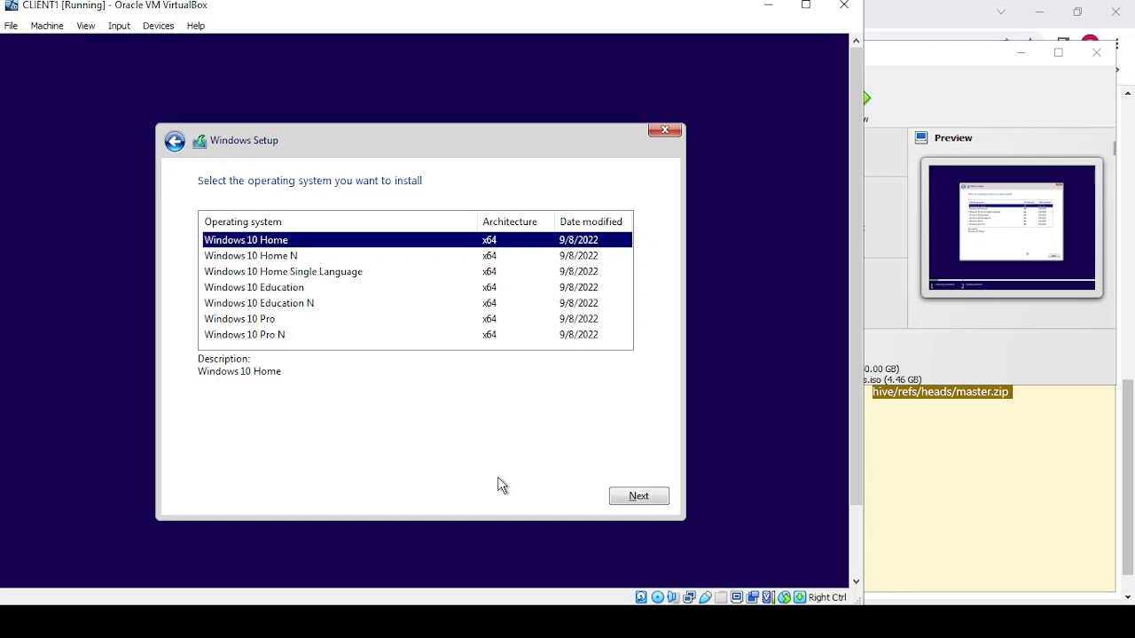
pyautogui.click(260, 321)
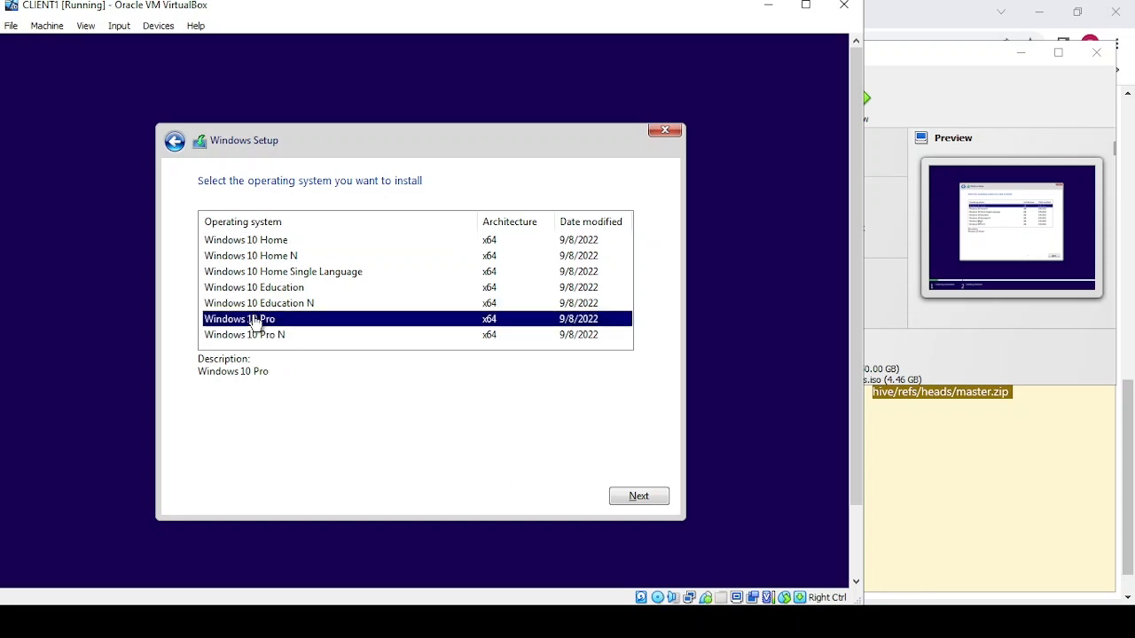
pyautogui.click(634, 495)
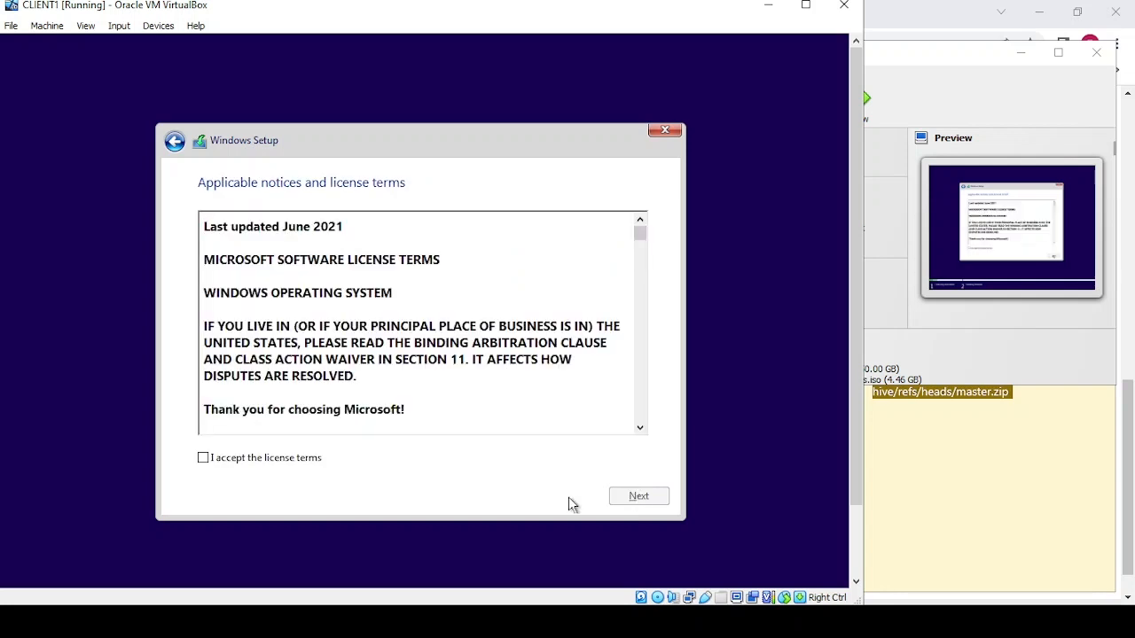
# - Accept the license and run a custom install onto Drive 0's 50 GB unallocated space
pyautogui.click(204, 459)
pyautogui.click(635, 496)
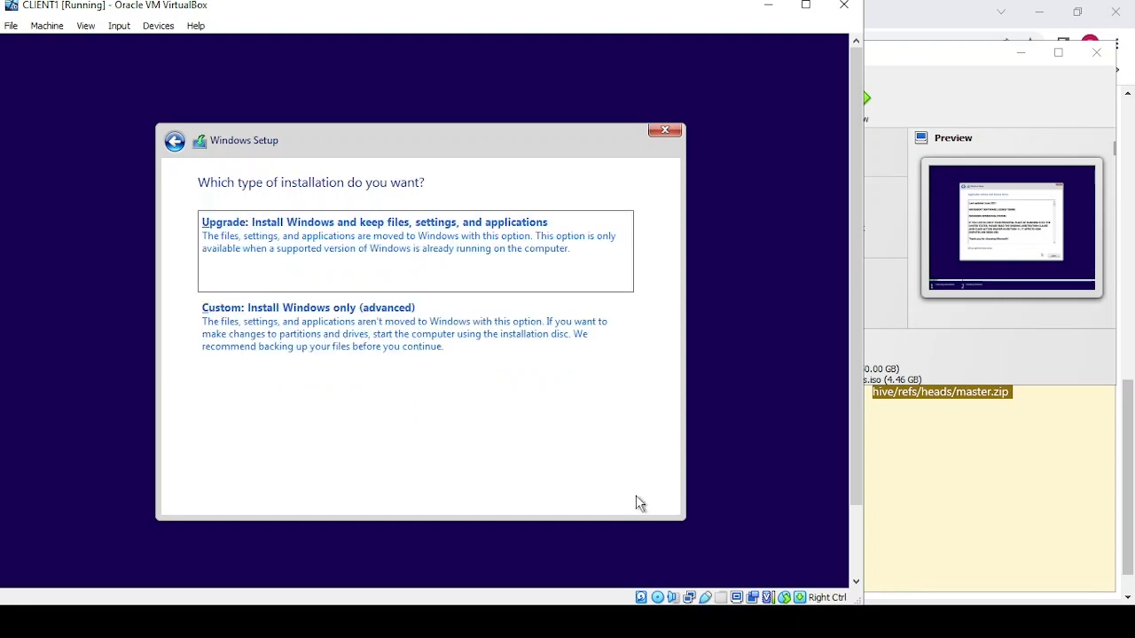
pyautogui.click(423, 349)
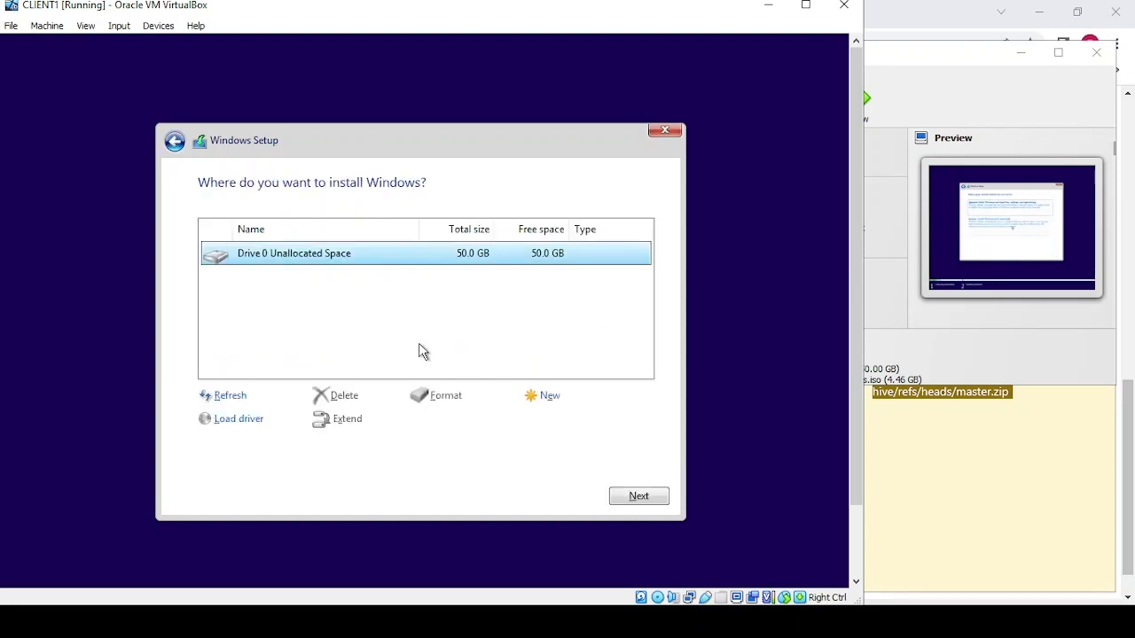
pyautogui.click(624, 493)
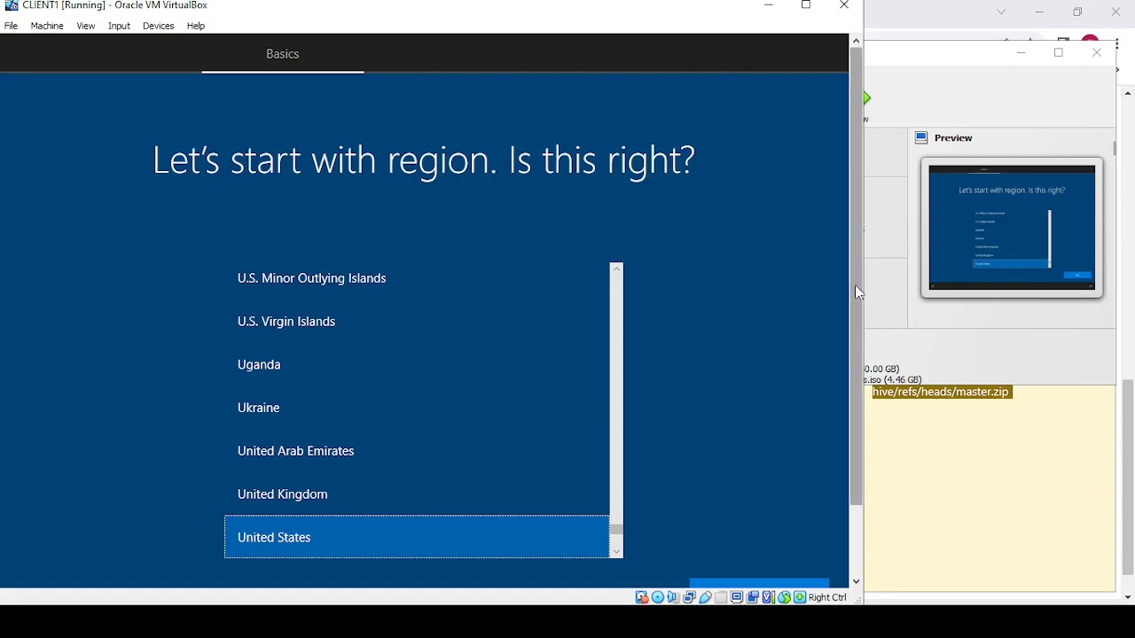
# - Confirm United States as region and US as keyboard layout, skipping a second layout
pyautogui.moveTo(854, 286); pyautogui.dragTo(852, 322)
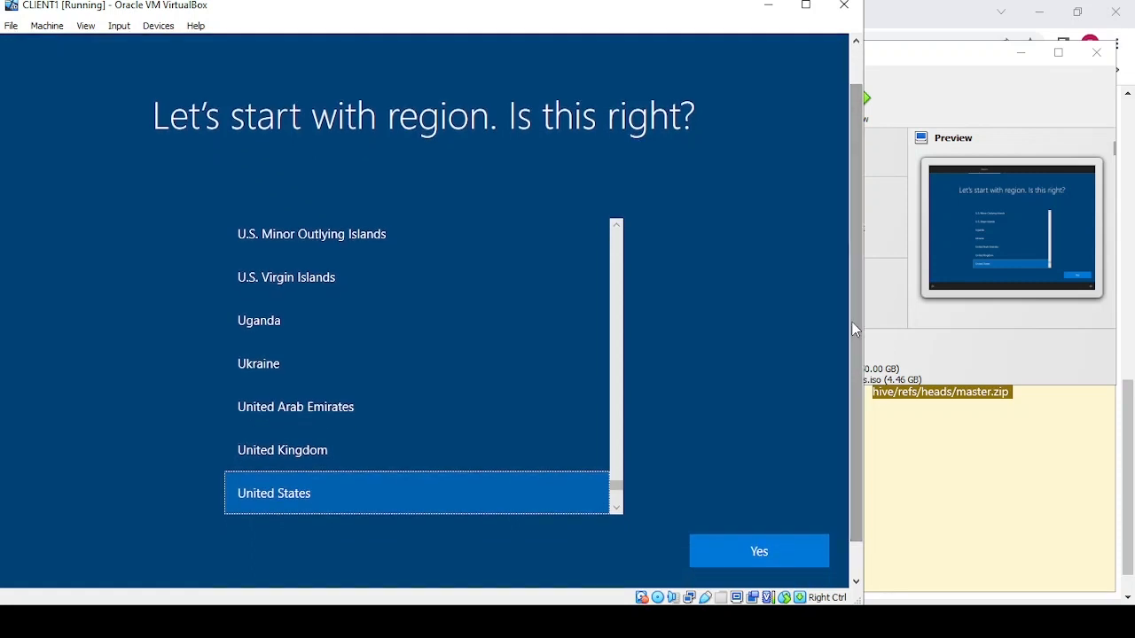
pyautogui.click(727, 562)
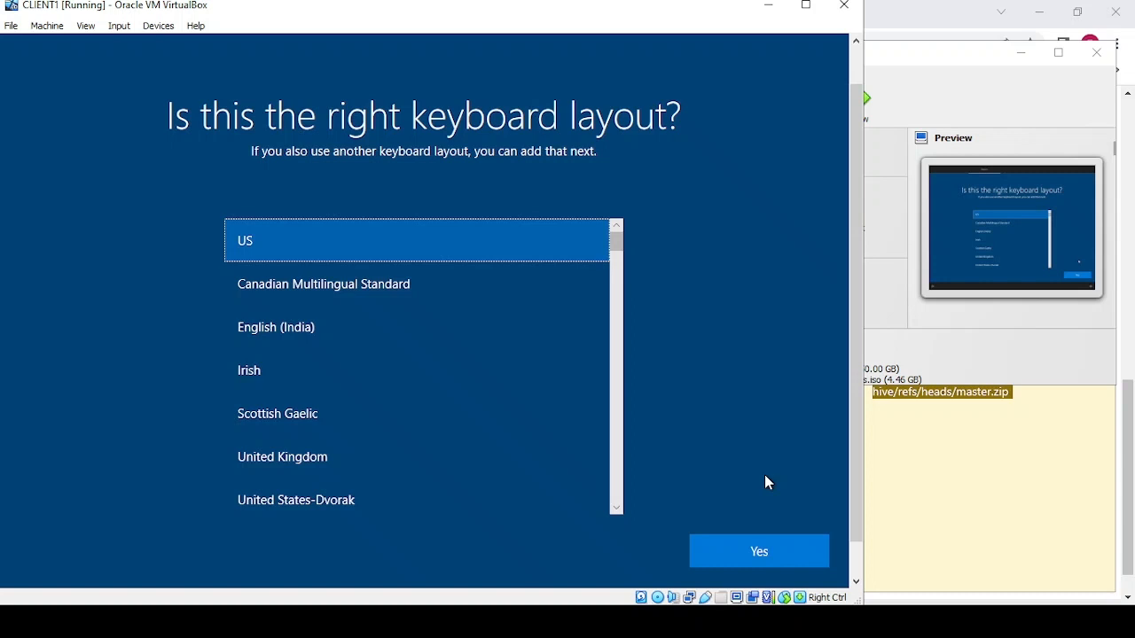
pyautogui.click(742, 551)
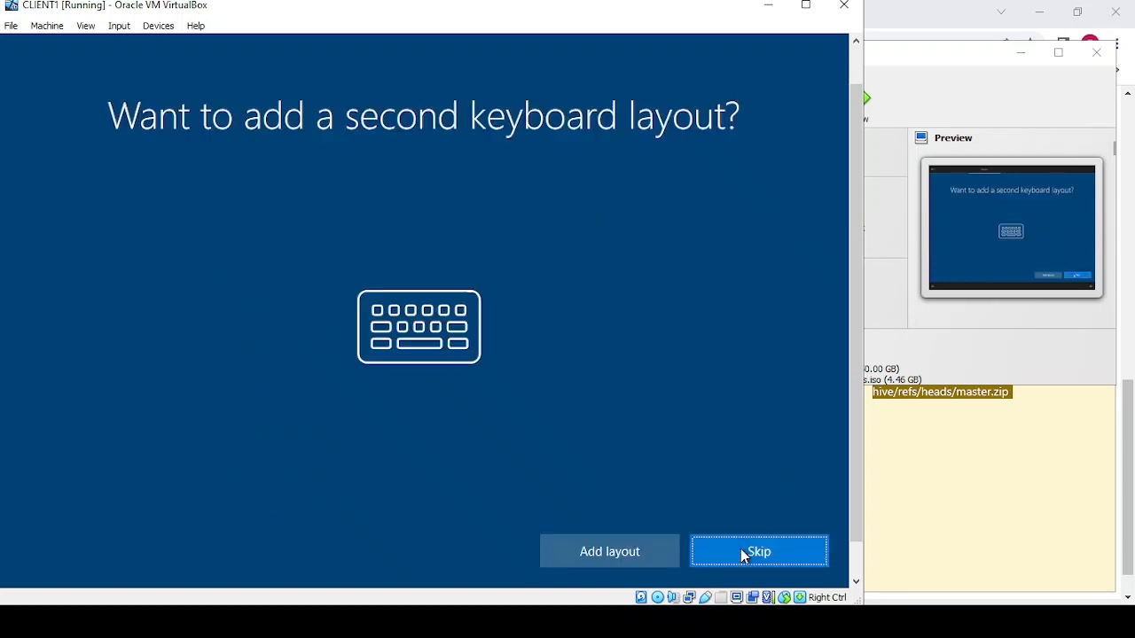
pyautogui.click(743, 553)
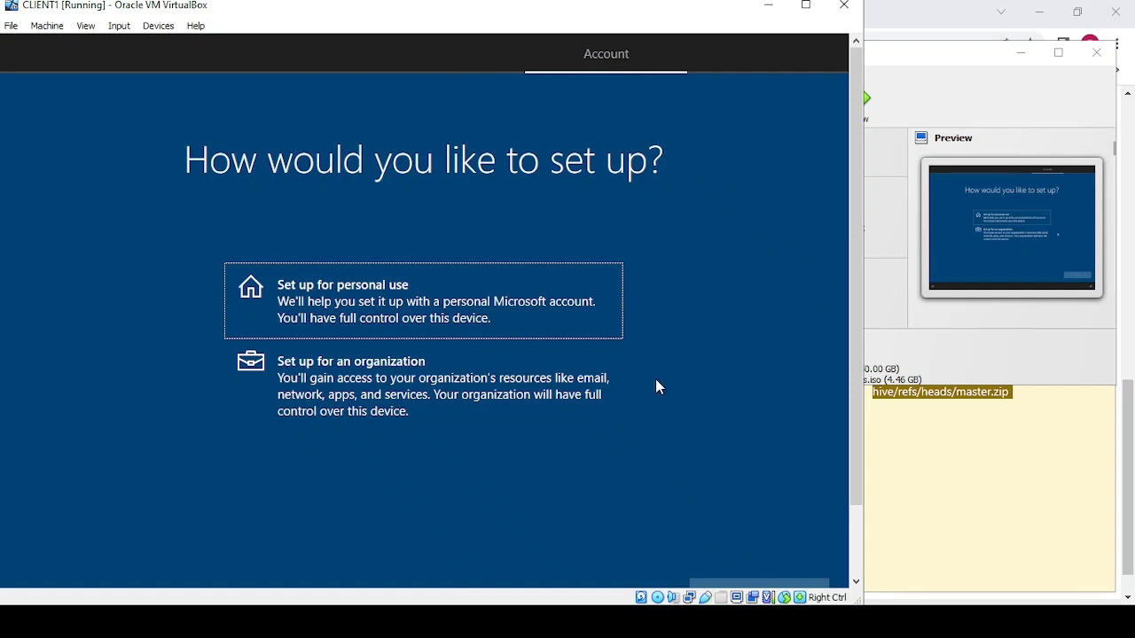
# - Choose to set up the device for personal use
pyautogui.click(537, 326)
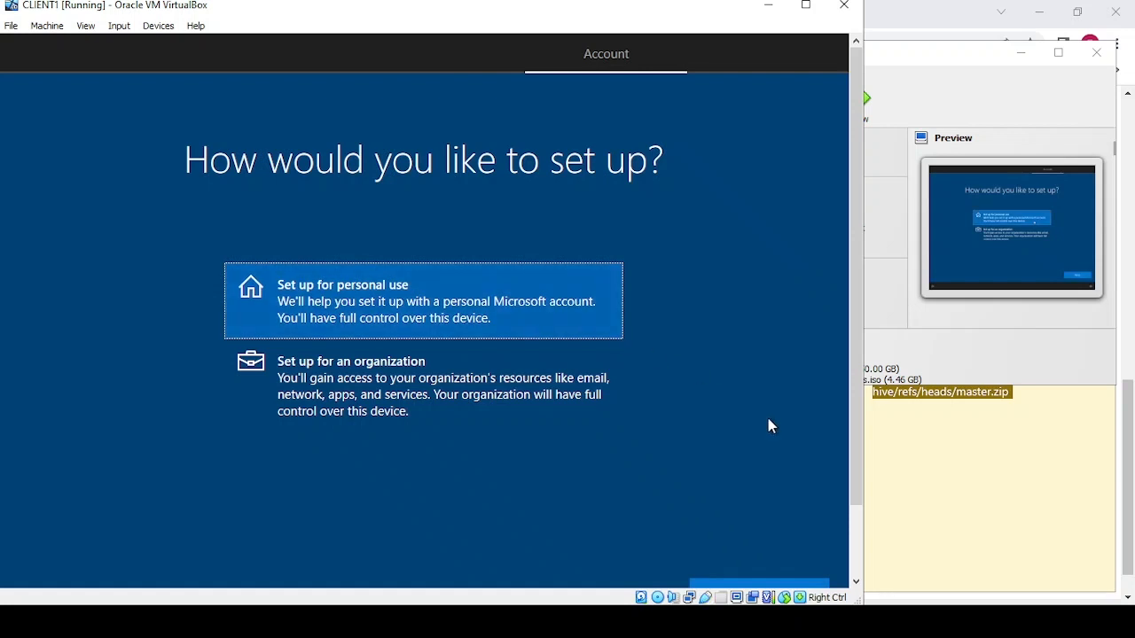
pyautogui.scroll(-2, 854, 356)
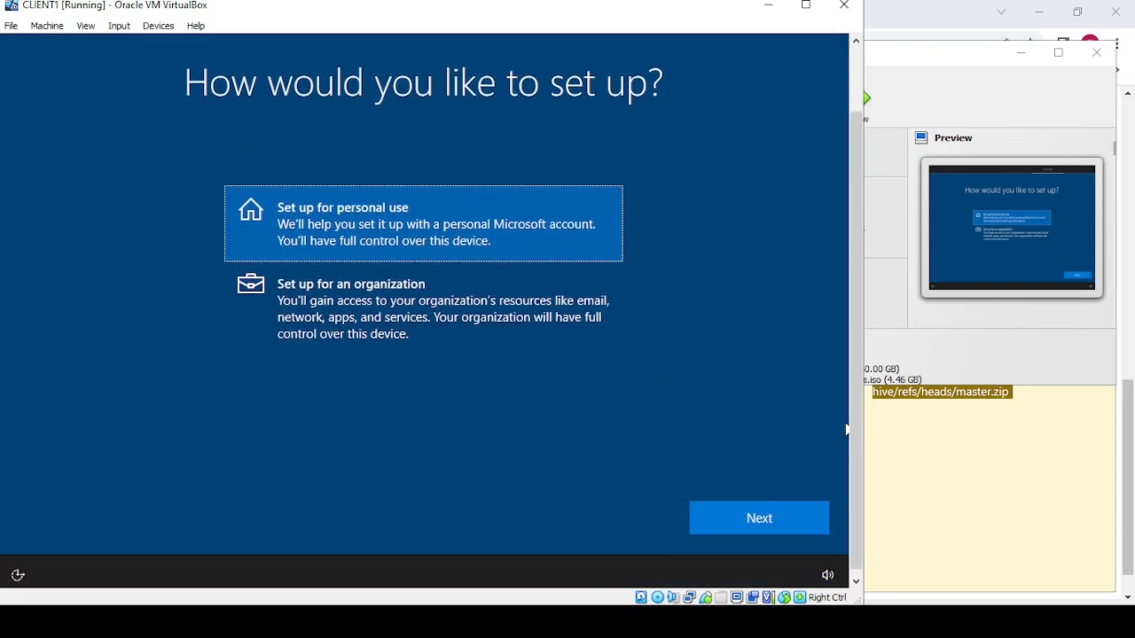
pyautogui.click(791, 516)
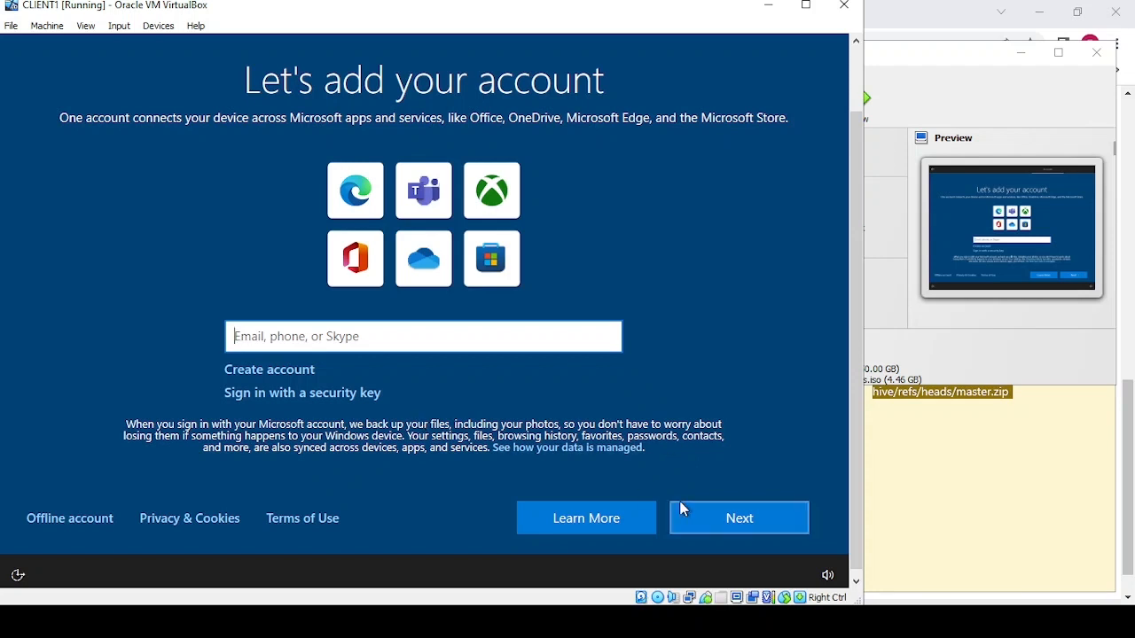
pyautogui.click(709, 513)
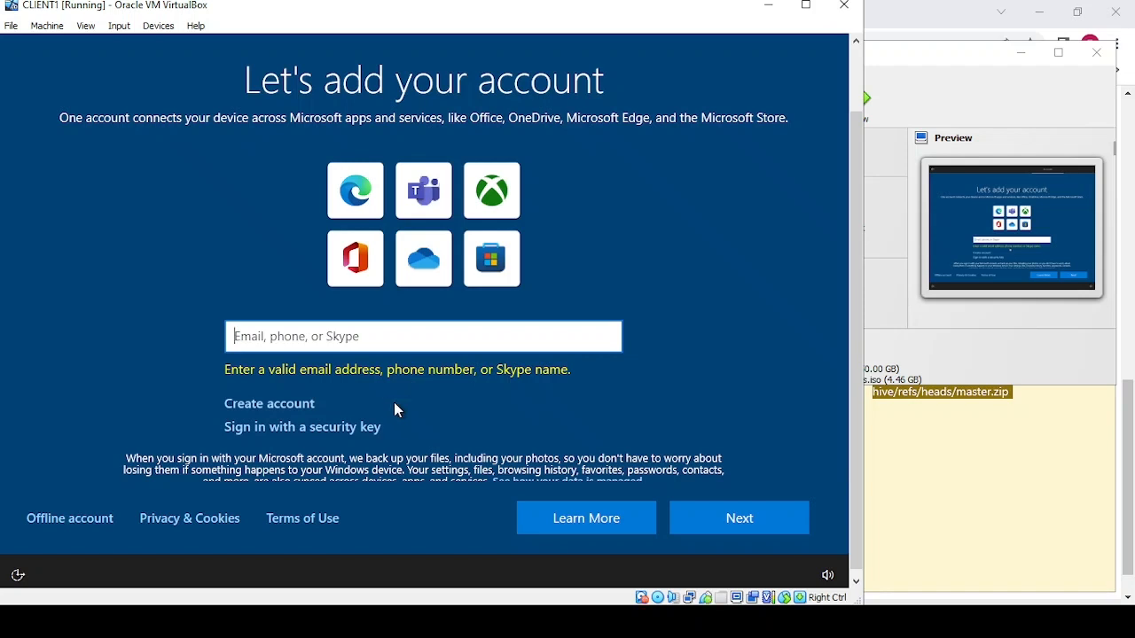
# - Cancel the security key attempt and submit the Microsoft account e-mail address instead
pyautogui.click(352, 427)
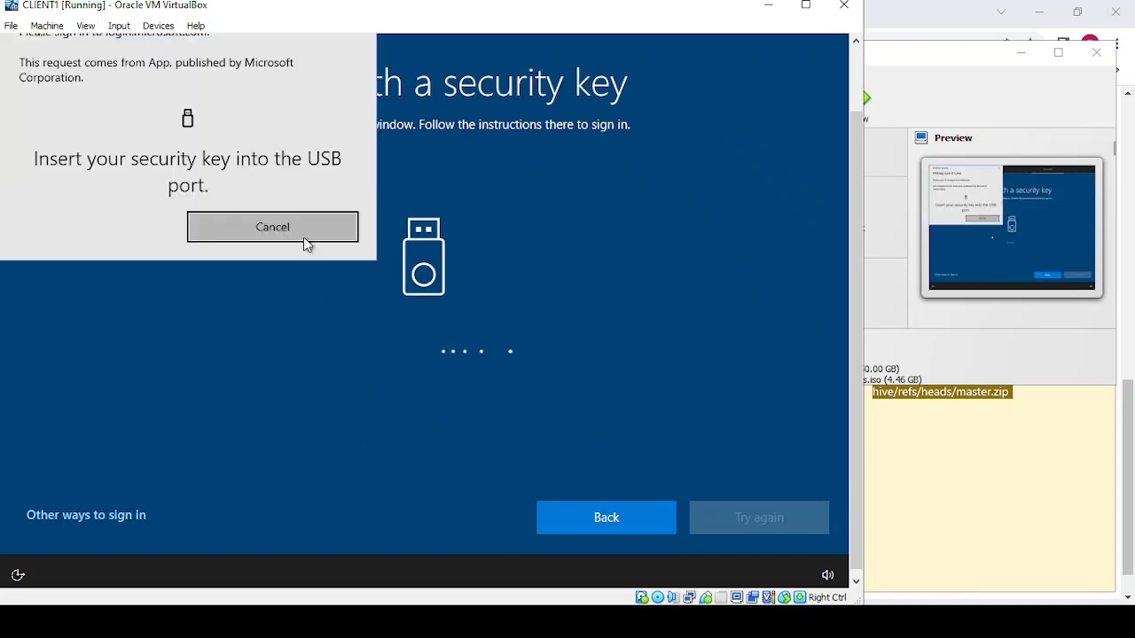
pyautogui.click(300, 230)
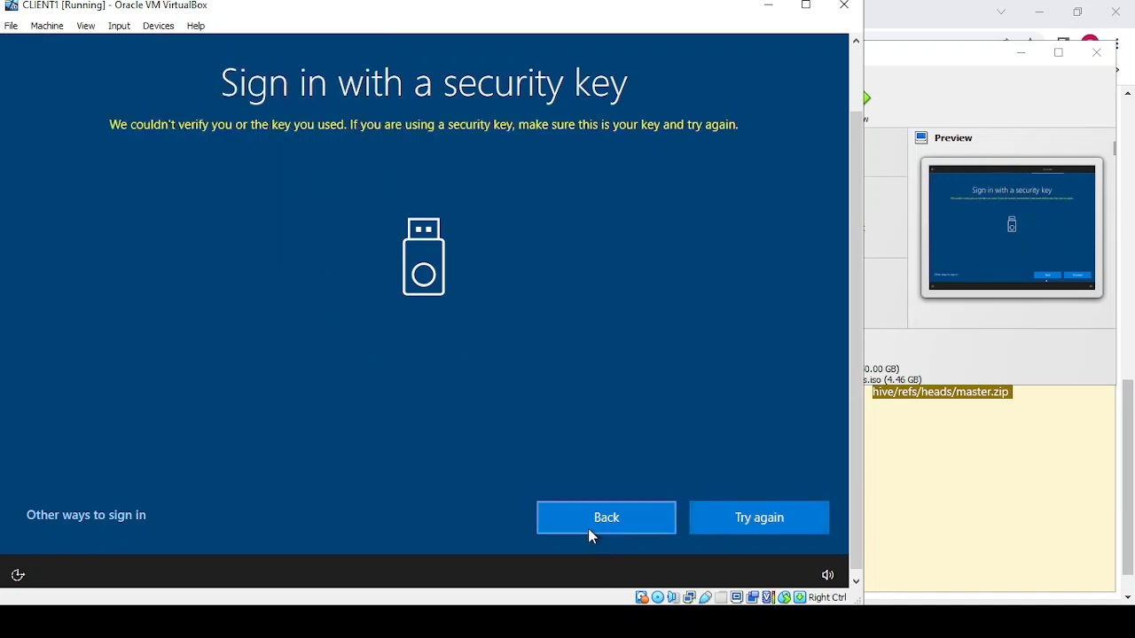
pyautogui.click(107, 510)
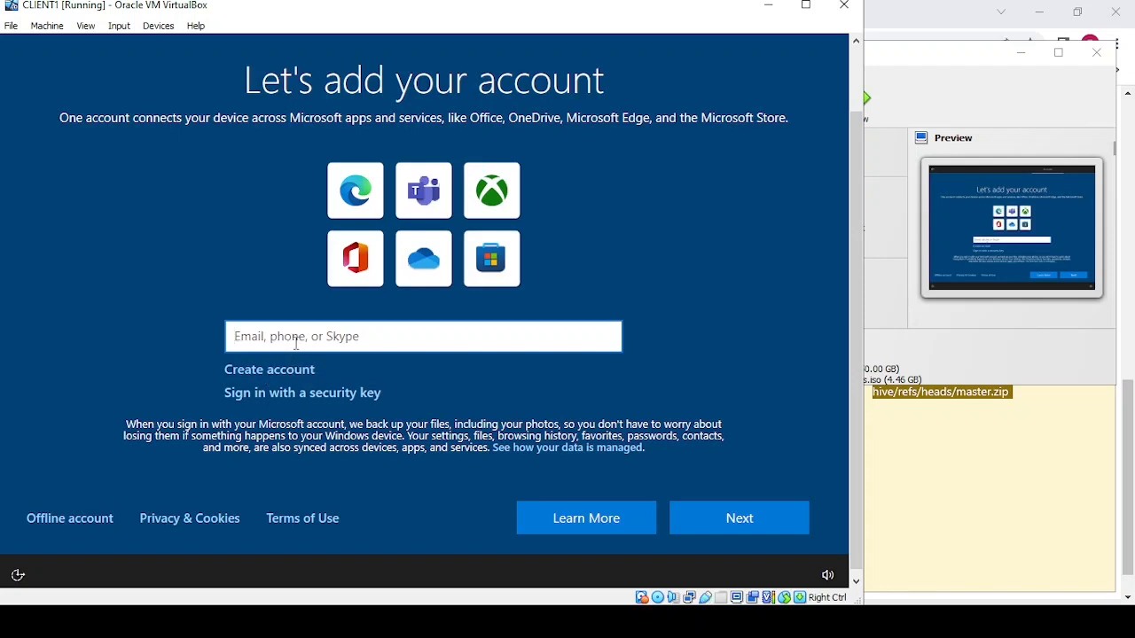
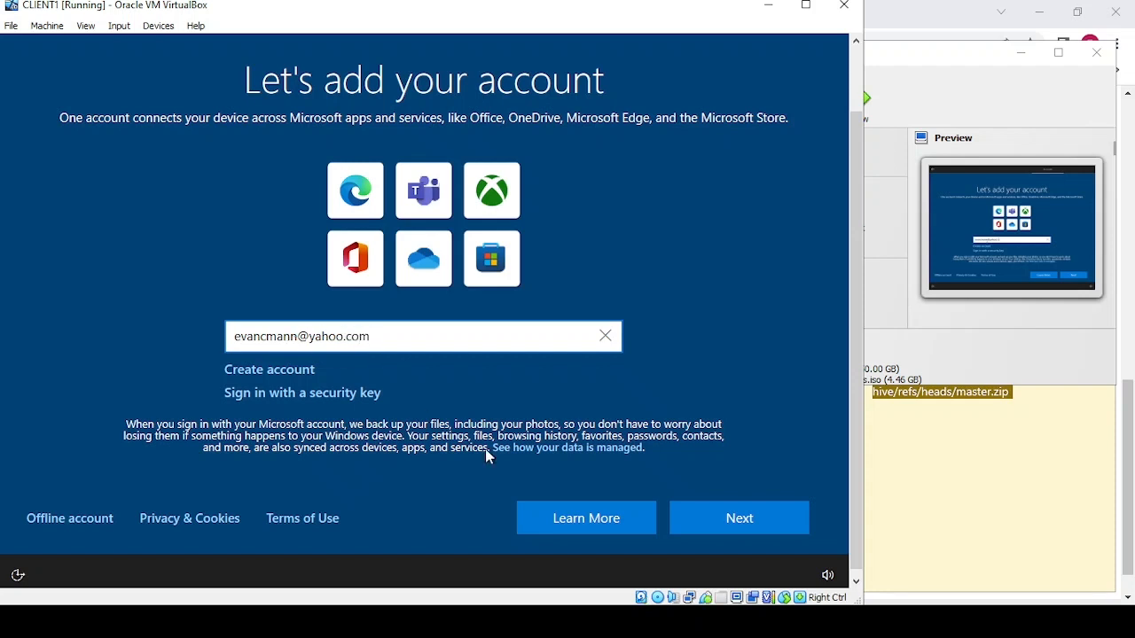
pyautogui.click(700, 512)
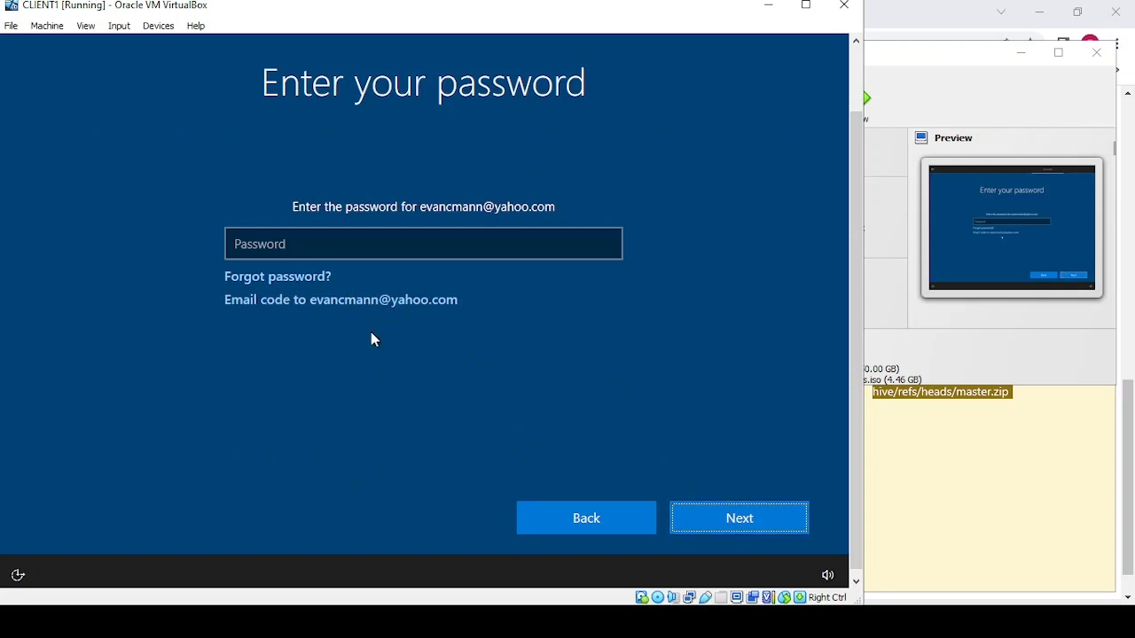
# - Have a sign-in code e-mailed, enter the verification code with a typo fixed, and submit it
pyautogui.click(366, 300)
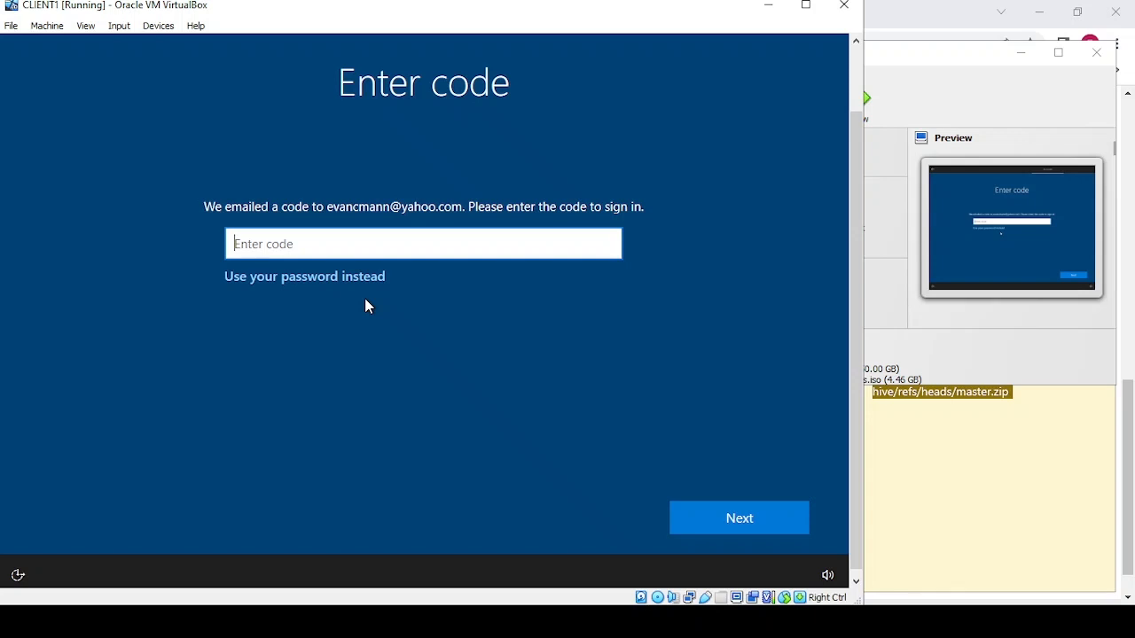
pyautogui.press('Left')
pyautogui.click(743, 514)
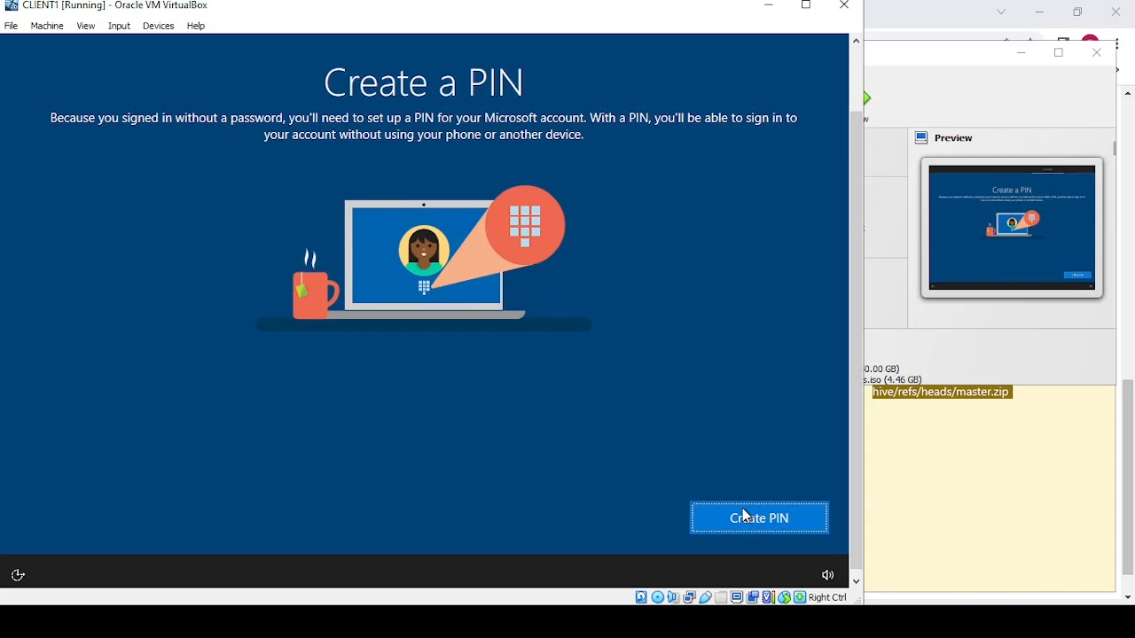
# - Create a four-digit sign-in PIN, confirm it, and save it
pyautogui.click(744, 517)
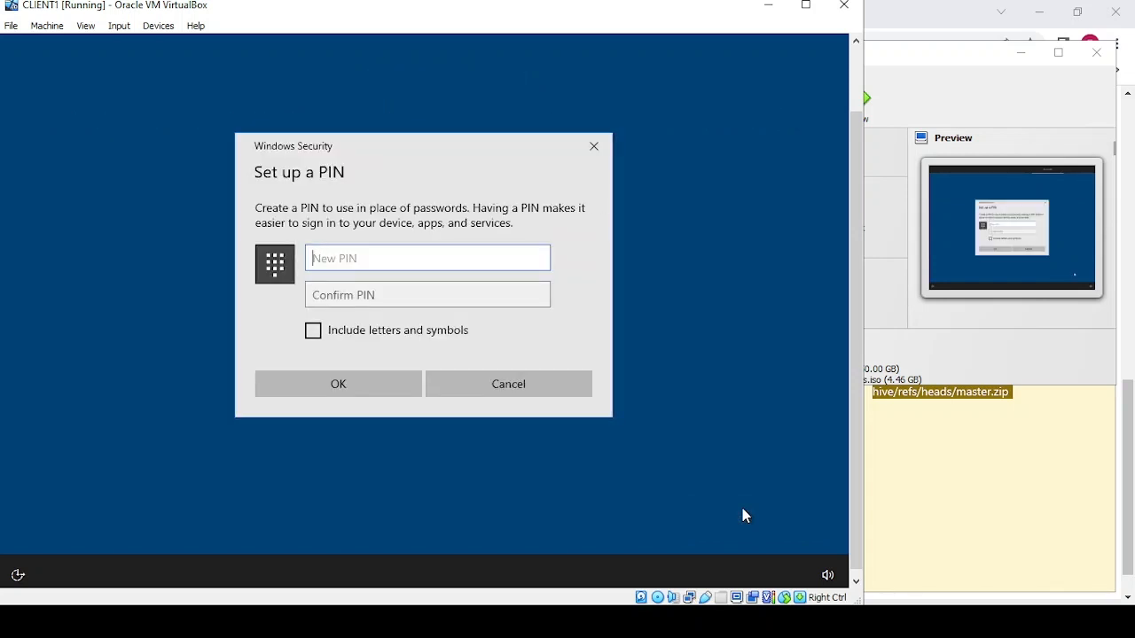
pyautogui.click(490, 297)
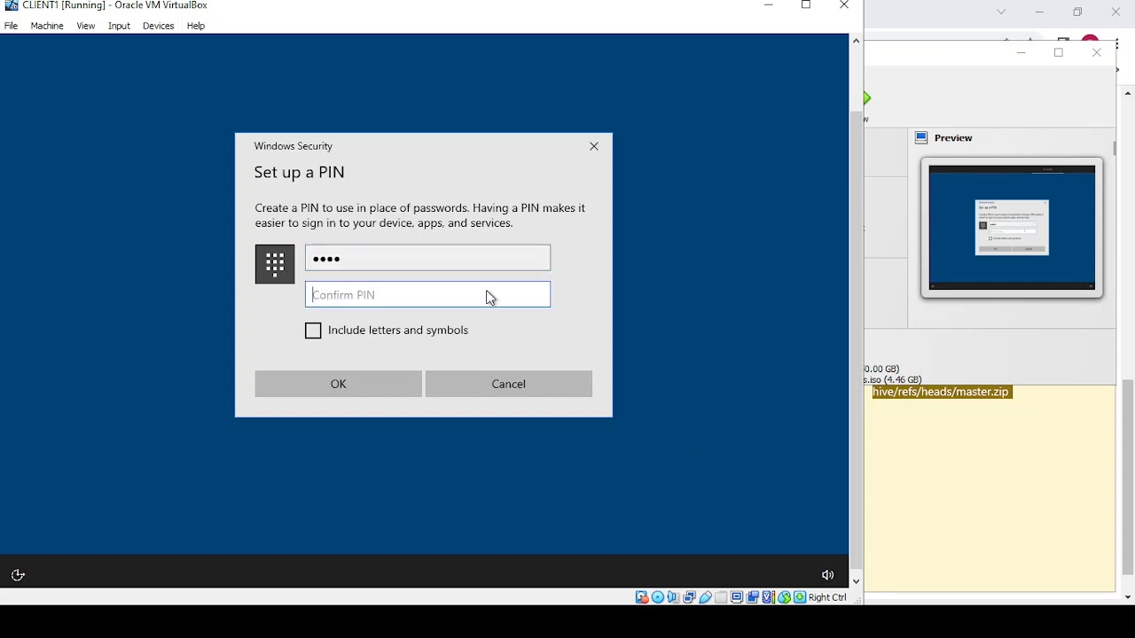
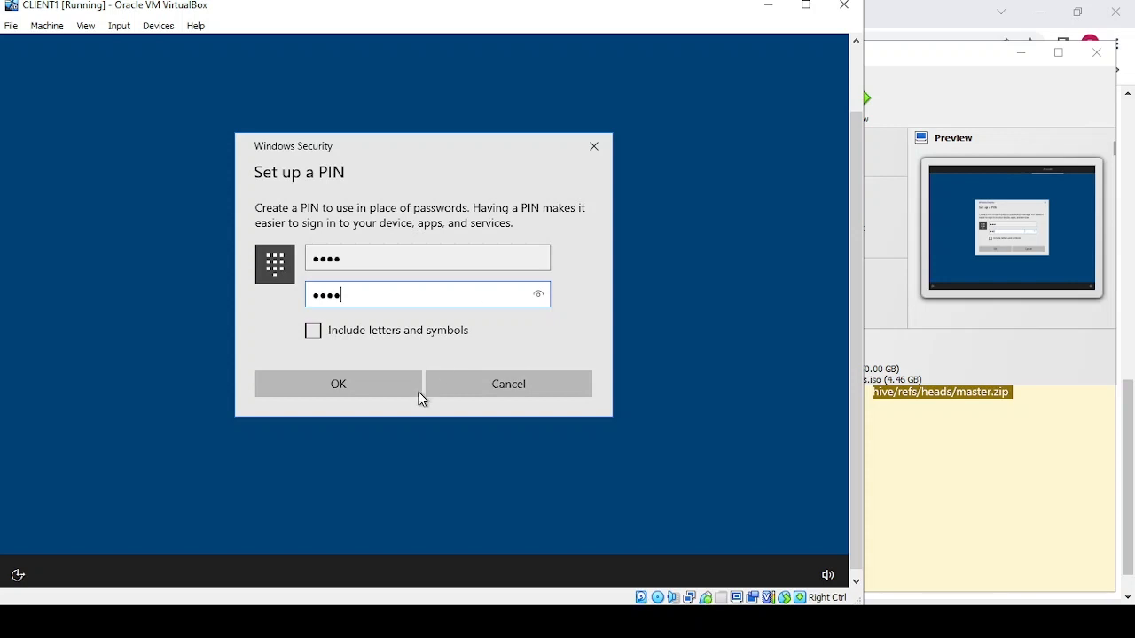
pyautogui.click(402, 386)
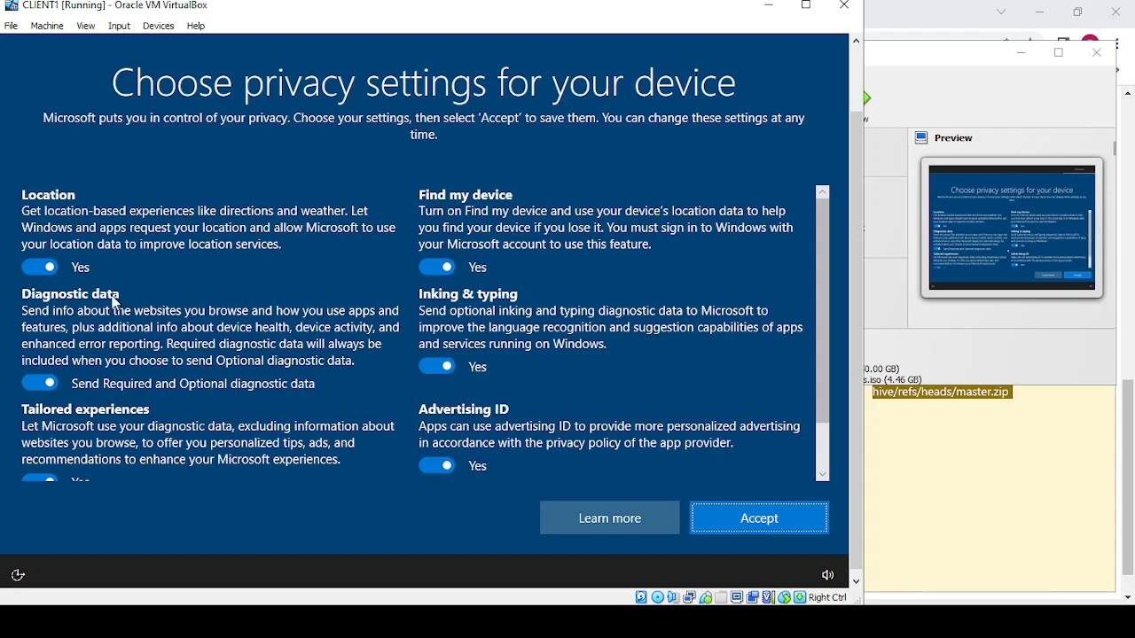
# - Set Location, Diagnostic data, Tailored experiences, Advertising ID, Inking & typing and Find my device to No, then accept
pyautogui.click(44, 268)
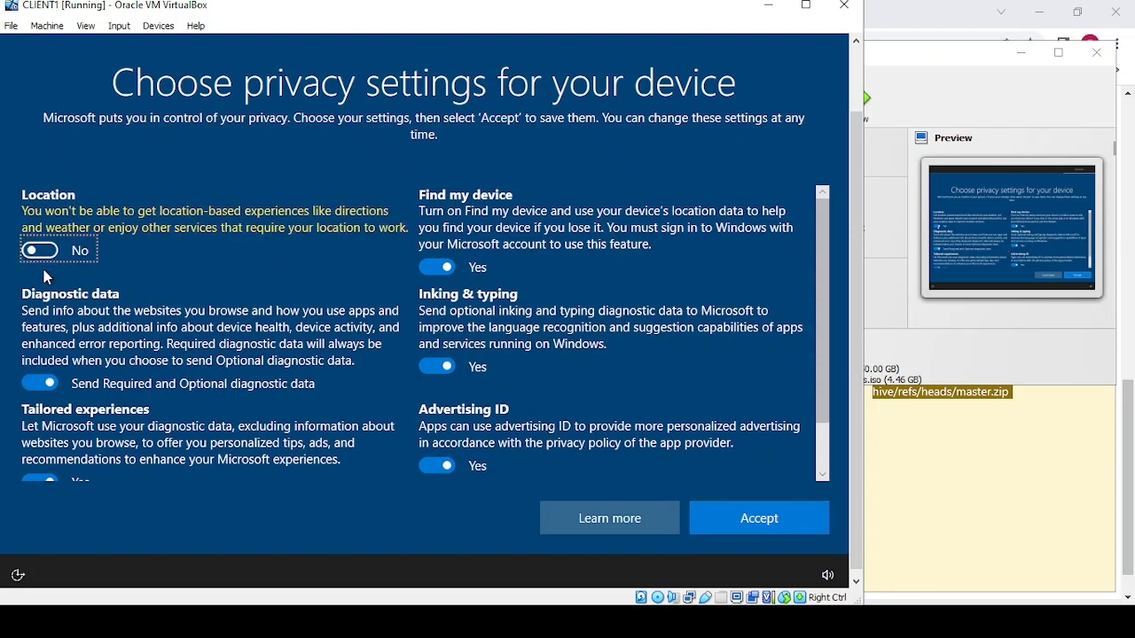
pyautogui.click(43, 383)
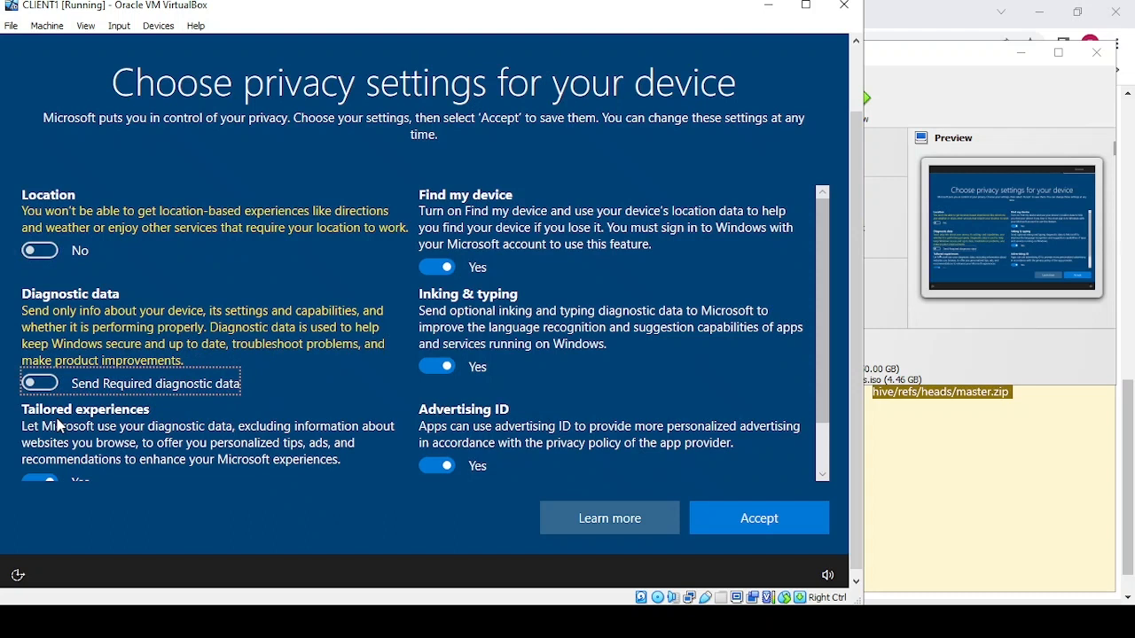
pyautogui.click(39, 479)
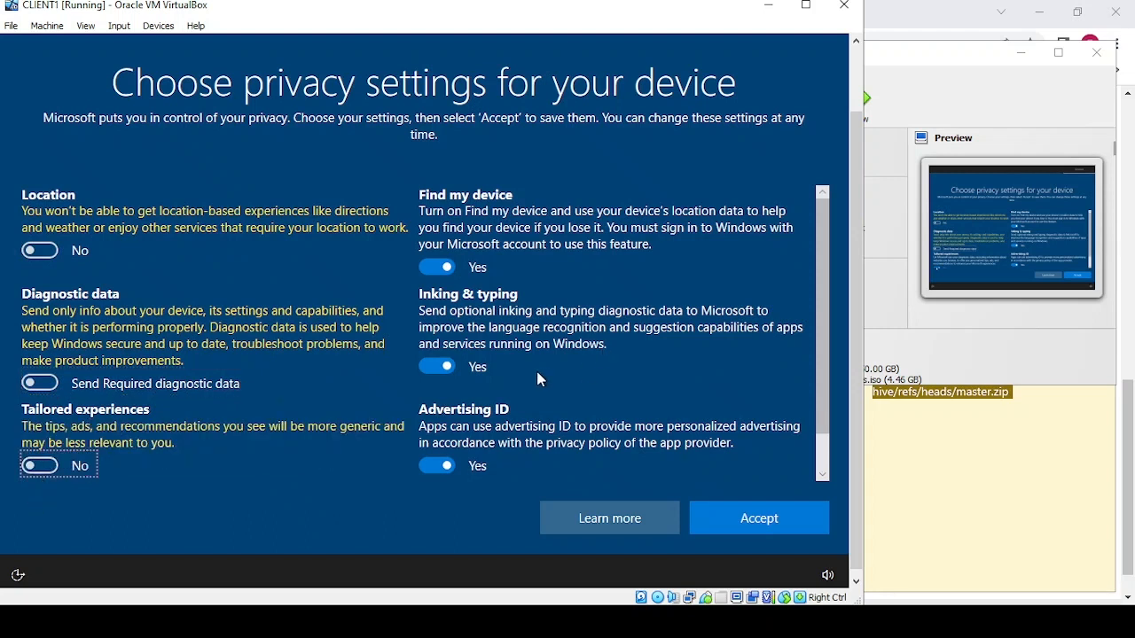
pyautogui.click(437, 465)
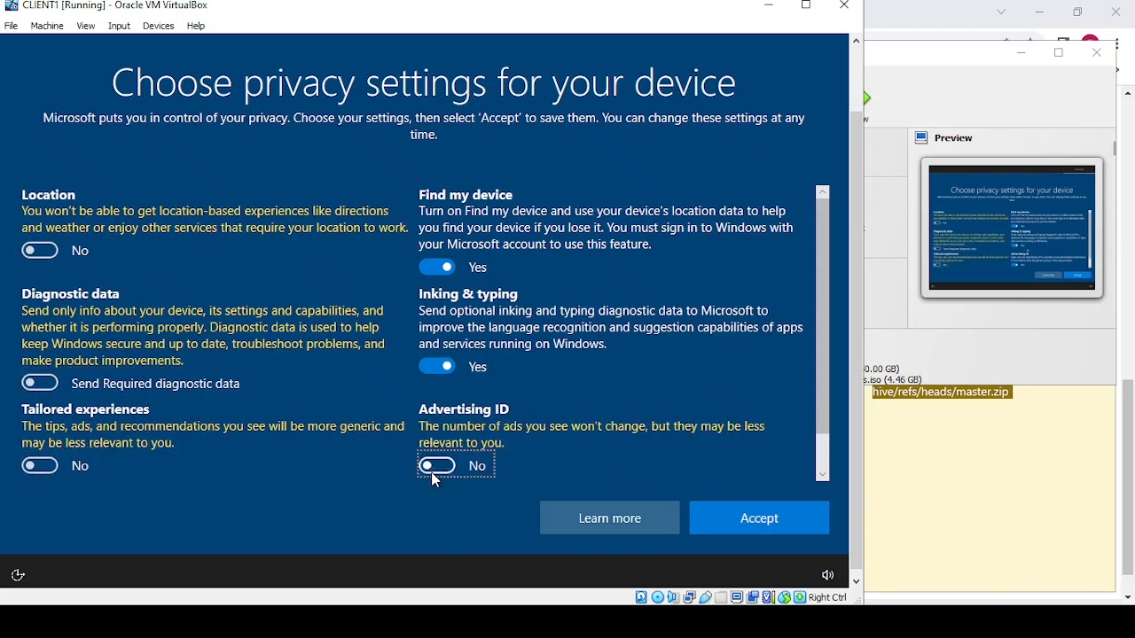
pyautogui.click(430, 370)
pyautogui.click(436, 266)
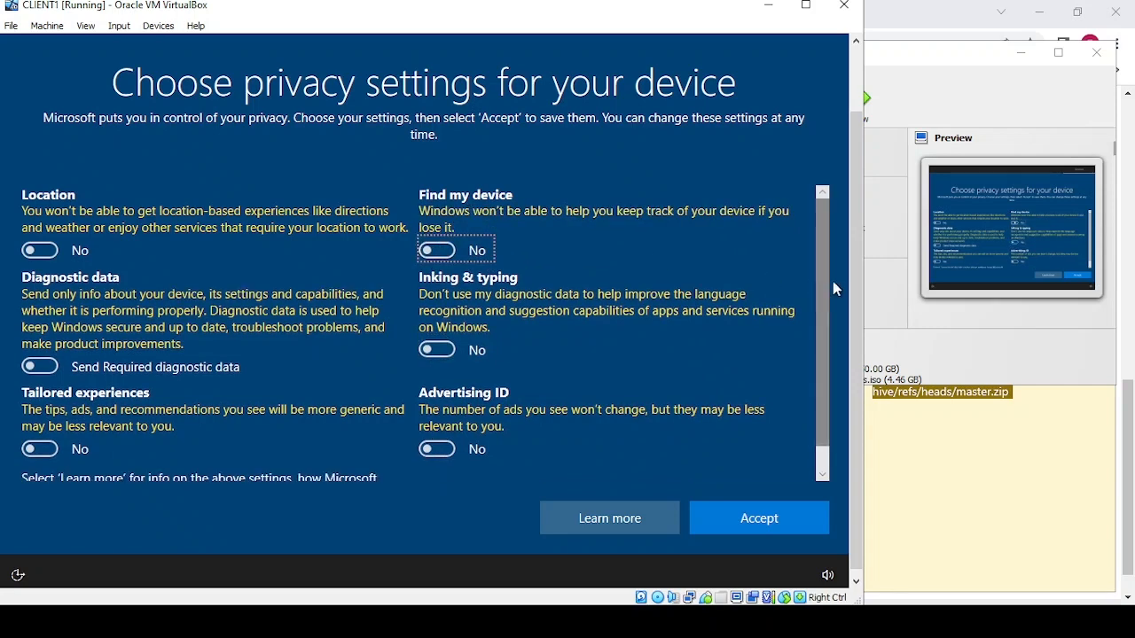
pyautogui.scroll(-1, 820, 309)
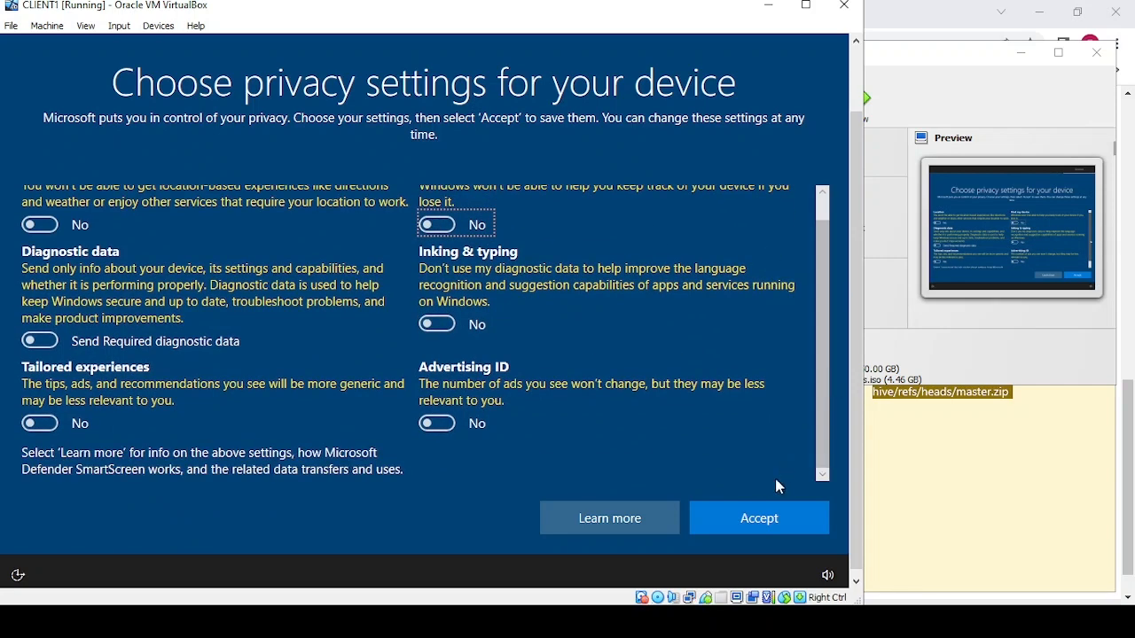
pyautogui.click(751, 517)
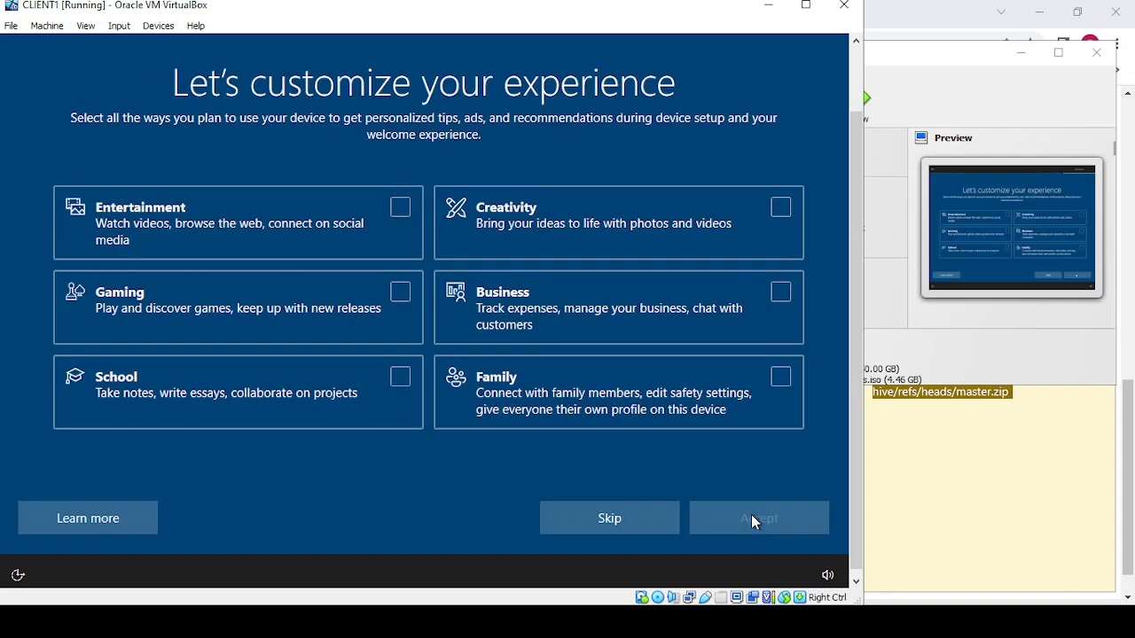
# - Skip customization and decline phone linking, Microsoft 365, extra storage, Game Pass and Cortana
pyautogui.click(654, 523)
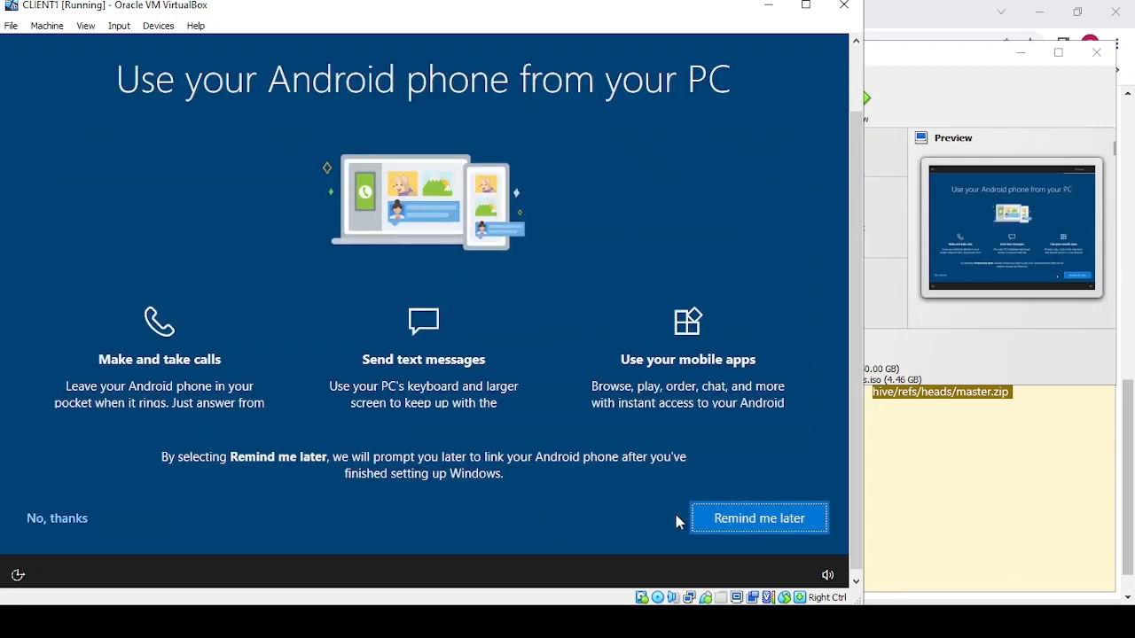
pyautogui.click(46, 529)
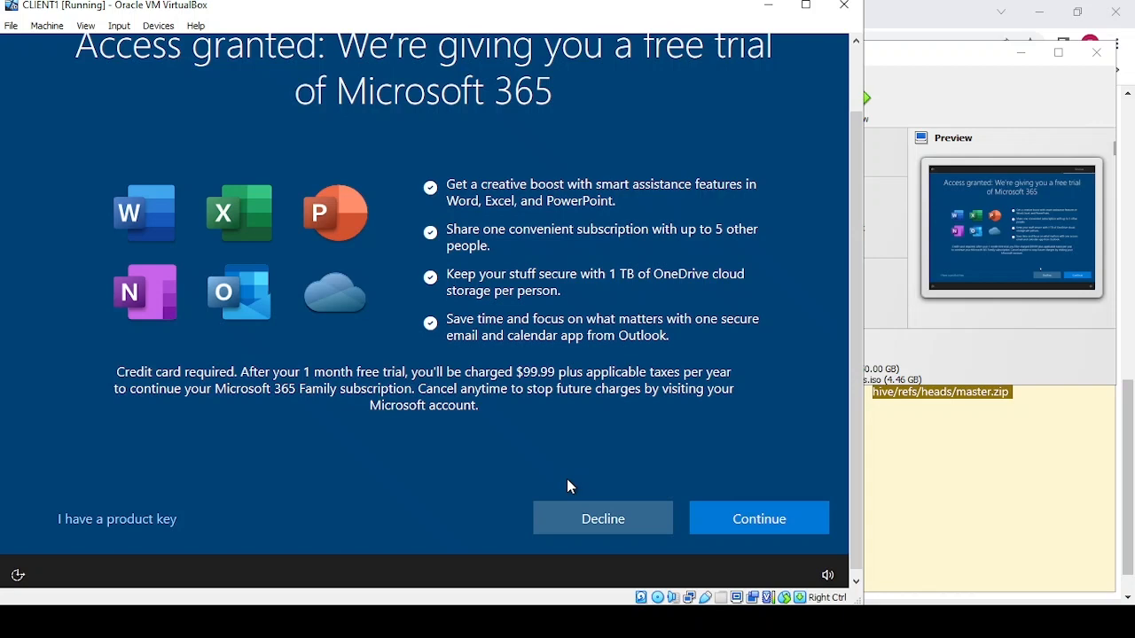
pyautogui.click(555, 514)
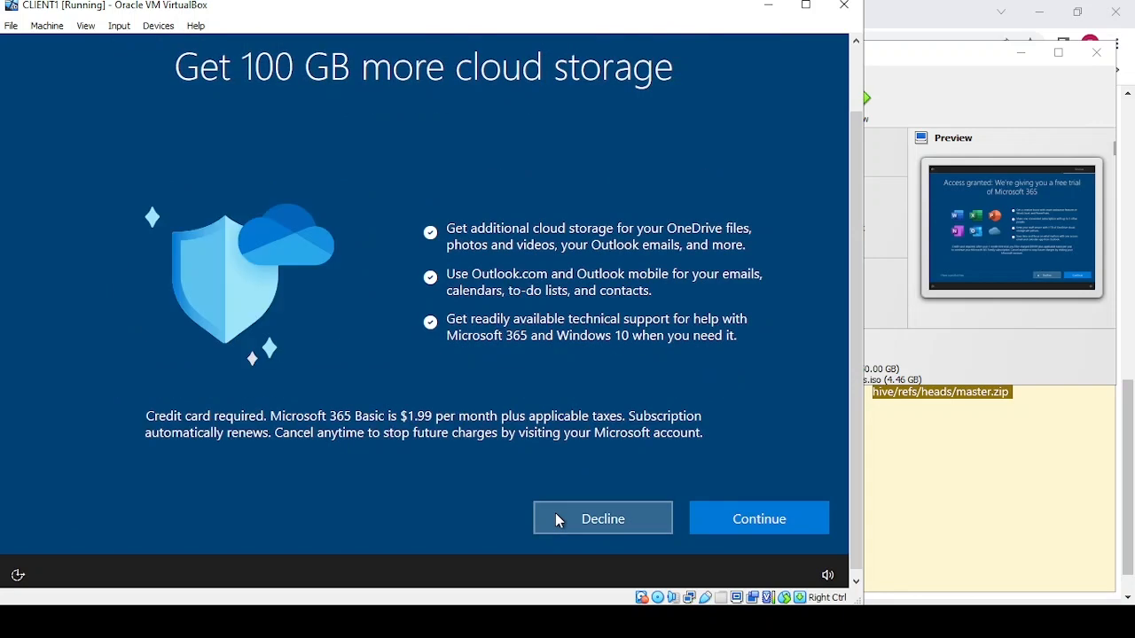
pyautogui.click(557, 516)
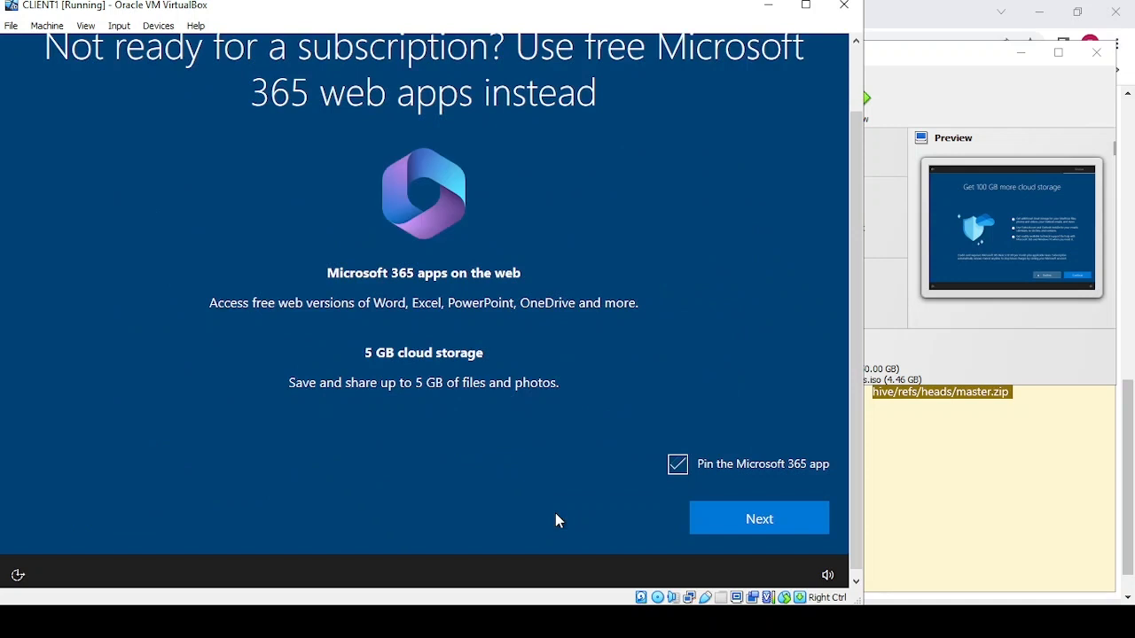
pyautogui.click(723, 518)
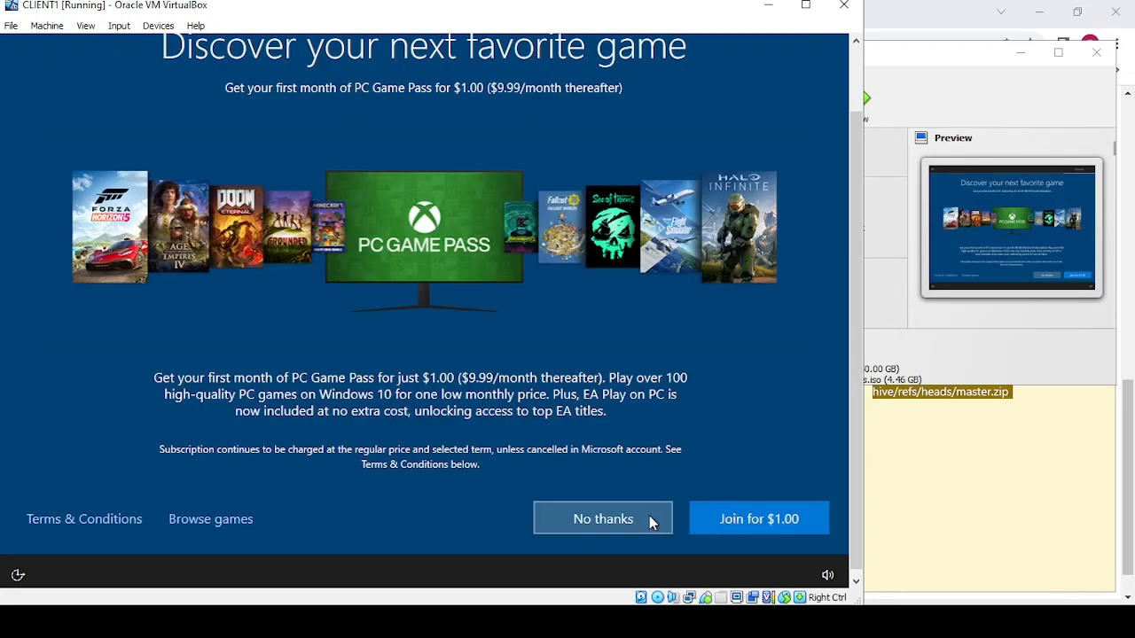
pyautogui.click(650, 517)
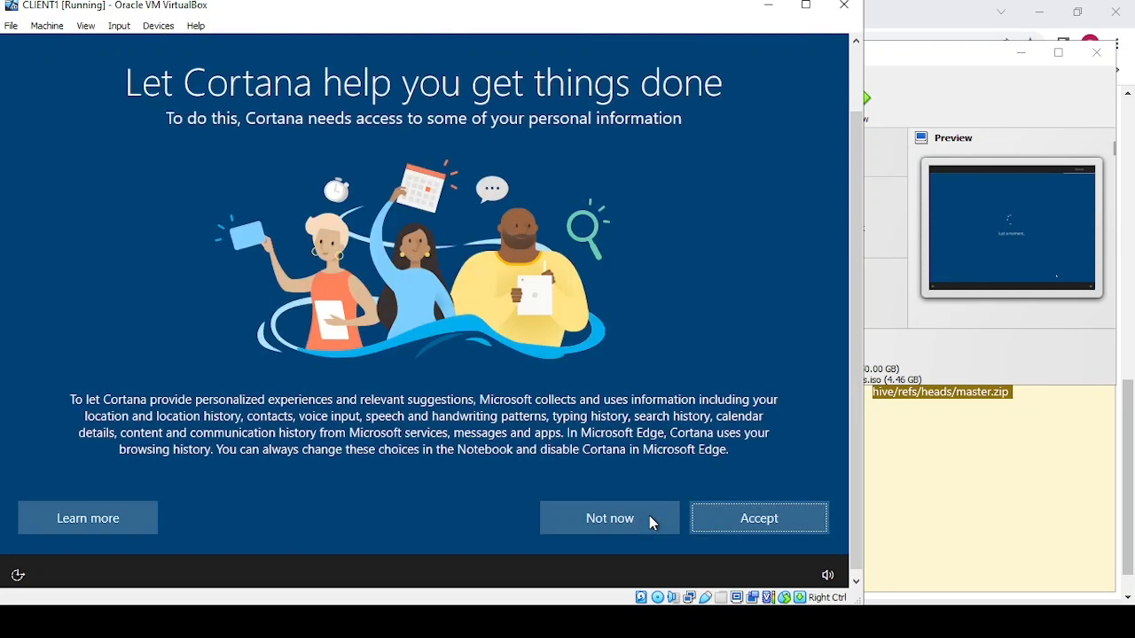
pyautogui.click(650, 518)
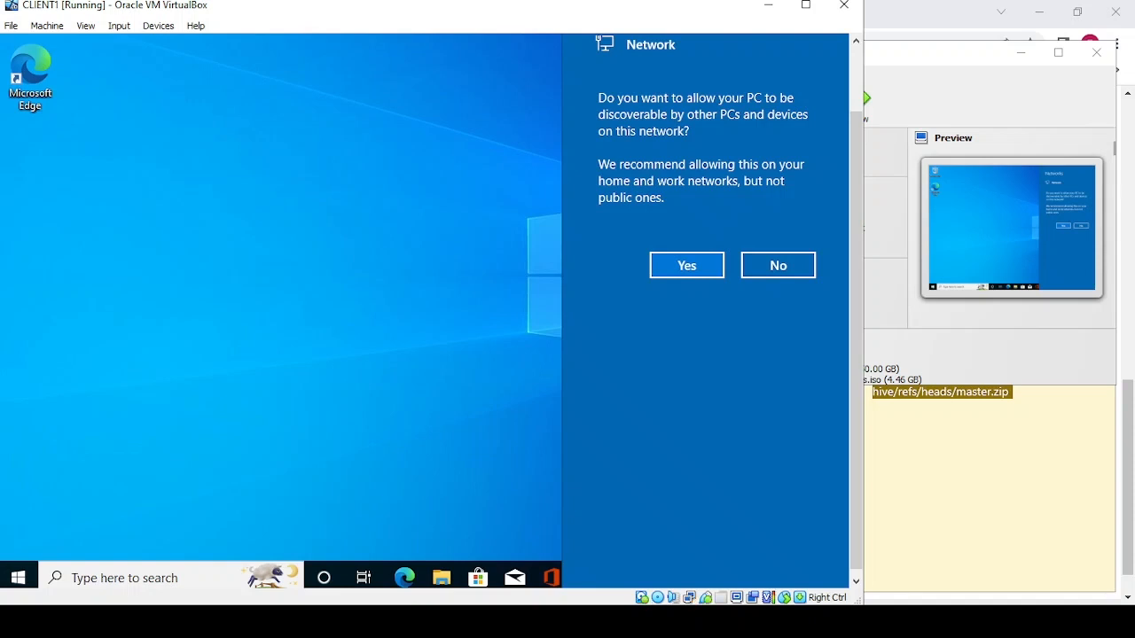
# - Answer Yes to making CLIENT1 discoverable on the network
pyautogui.click(704, 267)
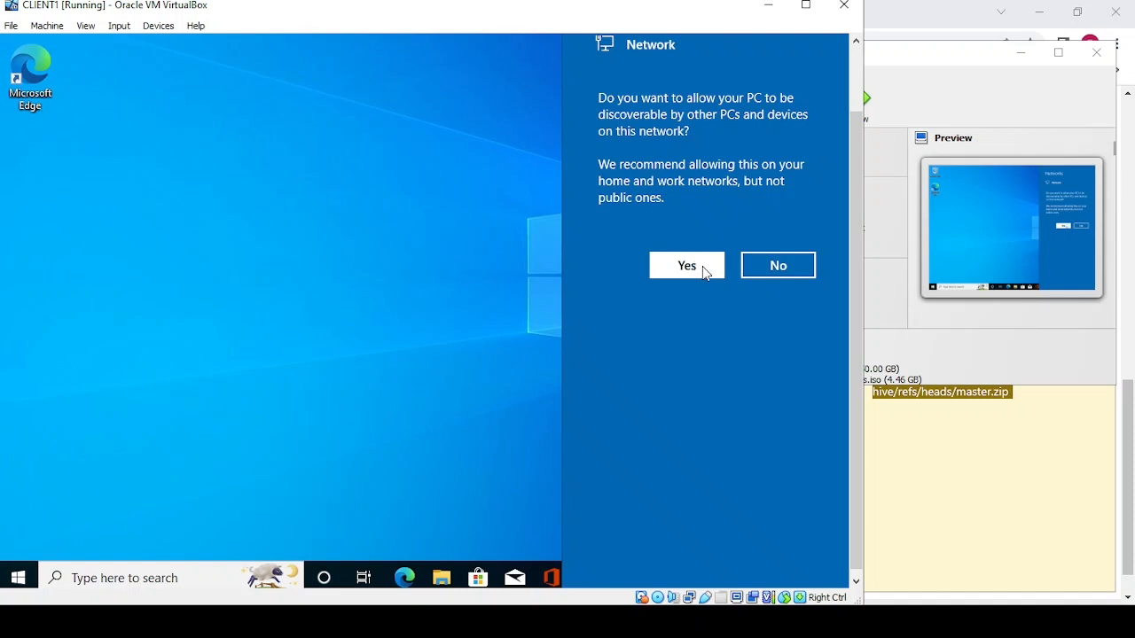
pyautogui.click(705, 269)
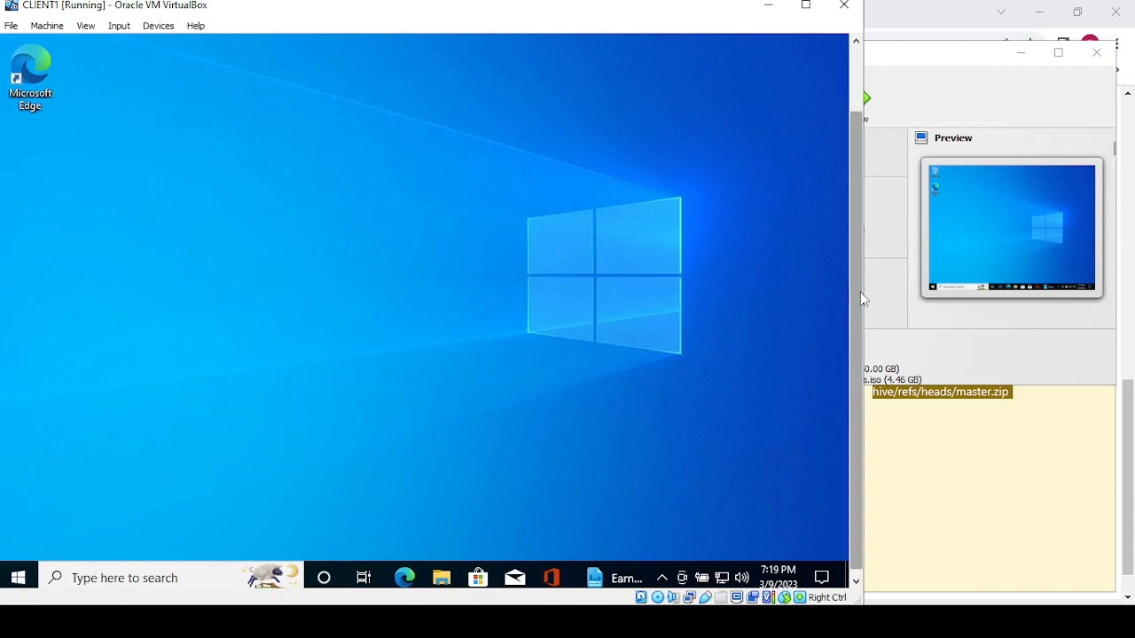
# - Widen the VM window and open a Command Prompt by searching for cmd
pyautogui.moveTo(864, 293); pyautogui.dragTo(937, 301)
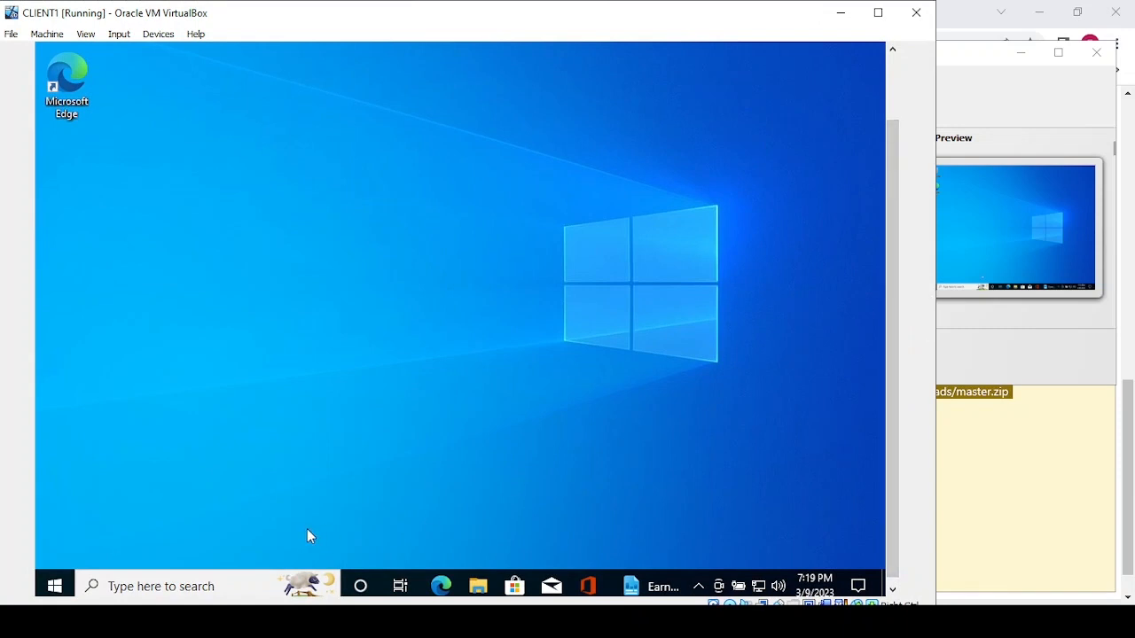
pyautogui.click(55, 588)
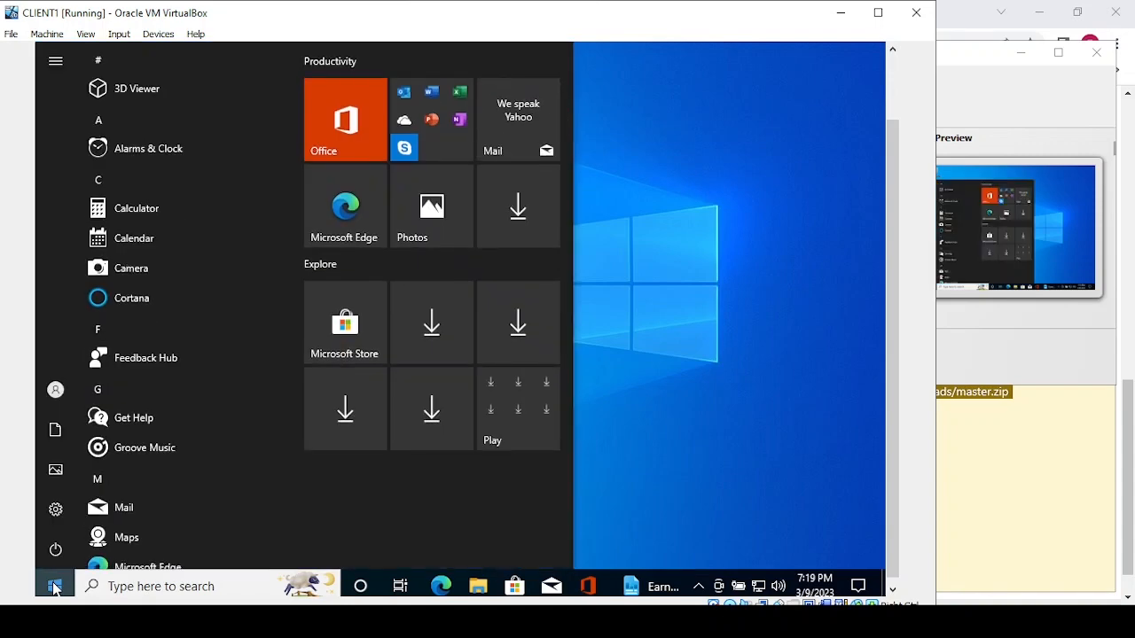
pyautogui.click(112, 586)
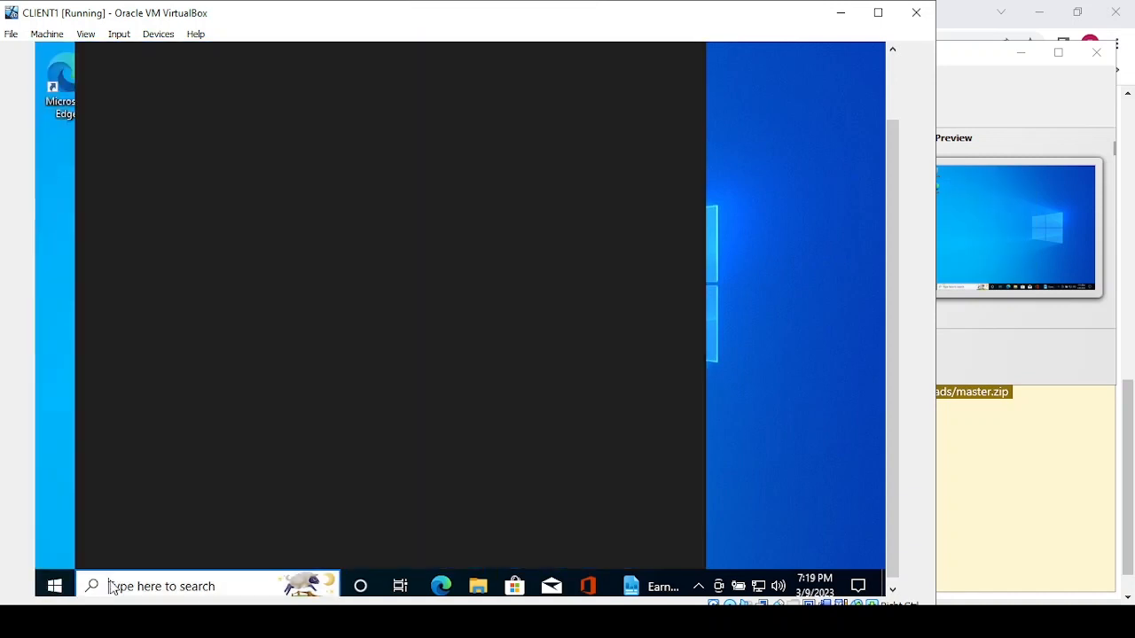
pyautogui.write('cmd')
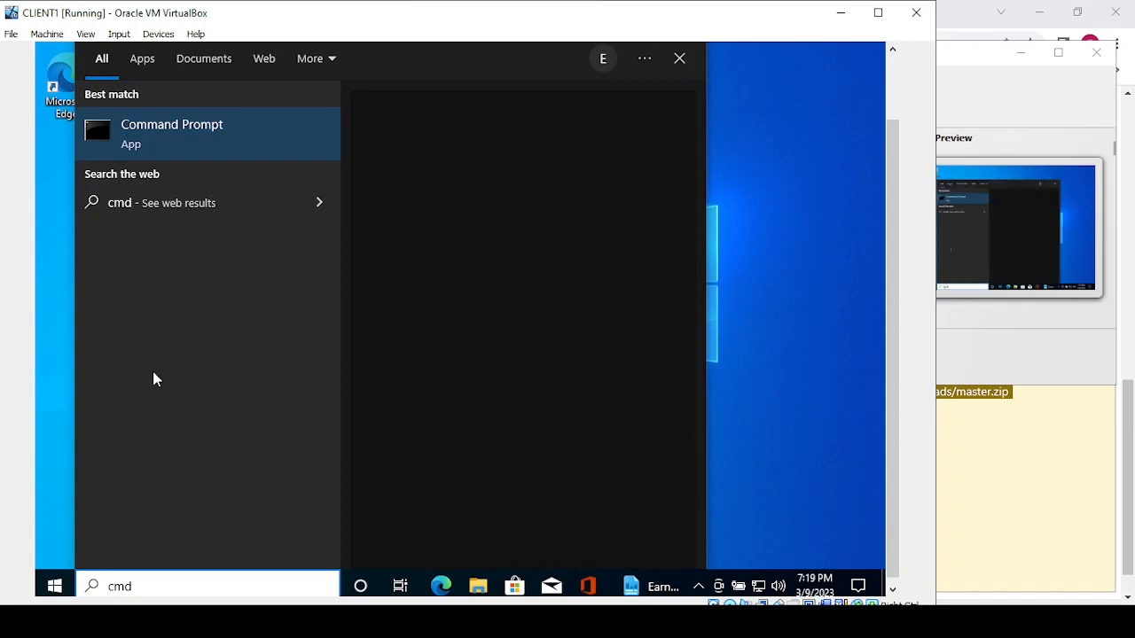
pyautogui.press('Escape')
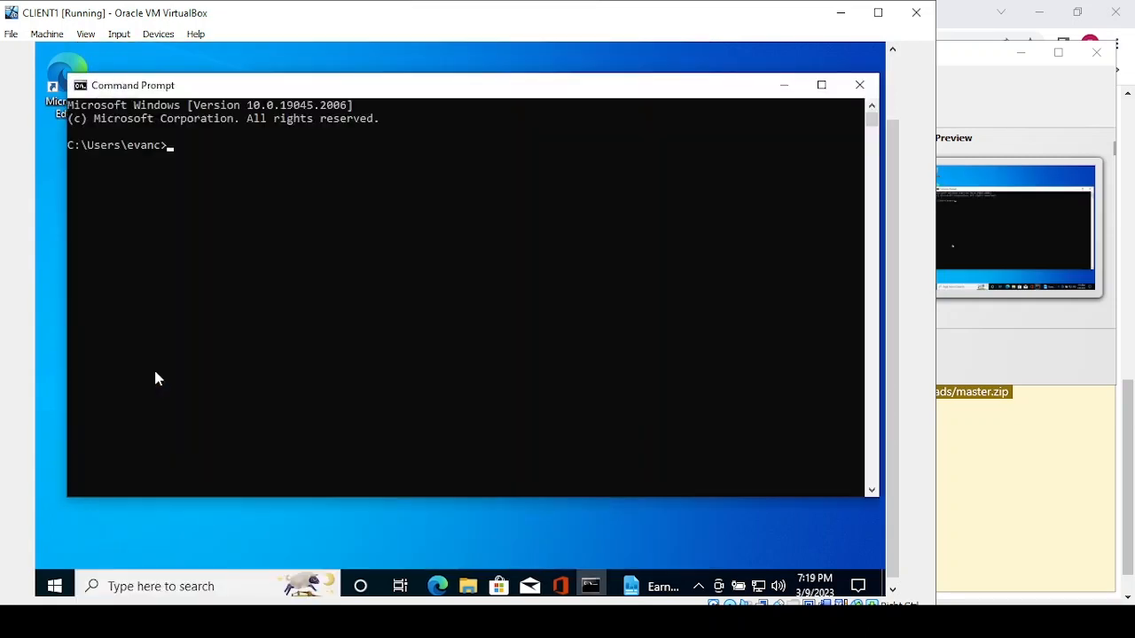
# - Run ipconfig to show IPv4 172.16.0.100, gateway 172.16.0.1 and suffix mydomain.com
pyautogui.write('ipconfug')
pyautogui.press('Return')
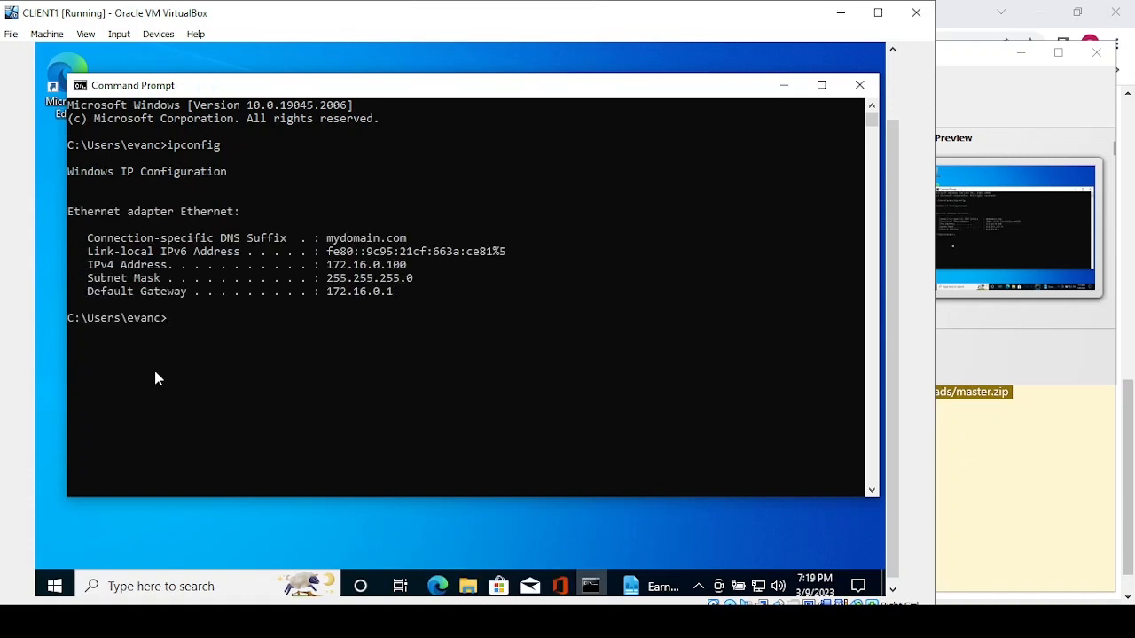
pyautogui.click(337, 296)
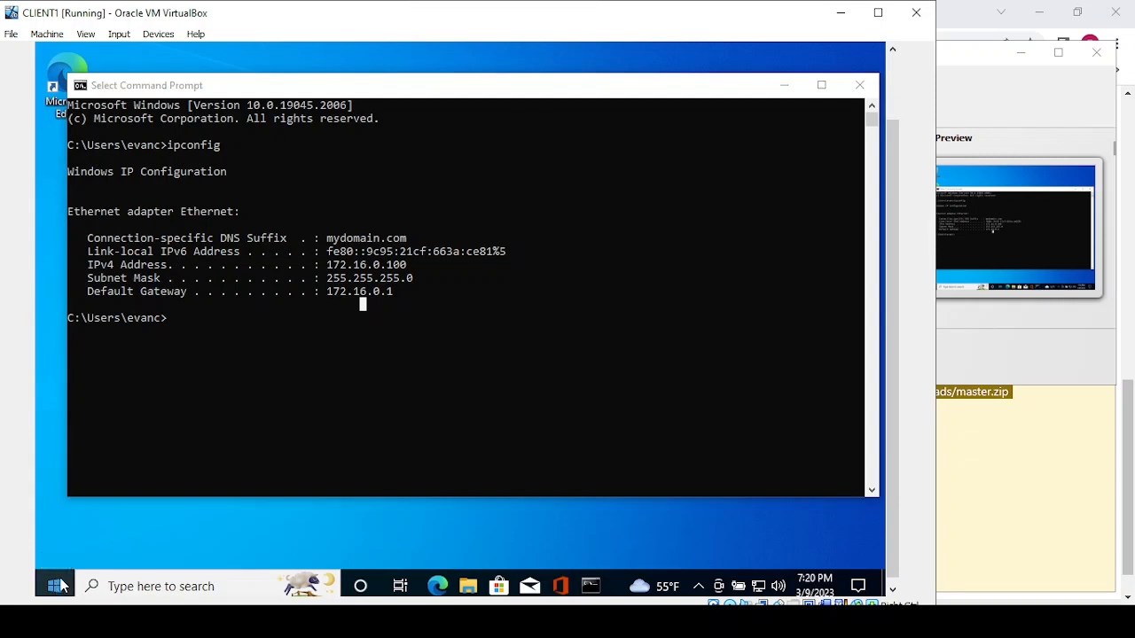
# - Go from the System About page to Rename this PC (advanced), showing DESKTOP-KNKUCIF in WORKGROUP
pyautogui.rightClick(55, 586)
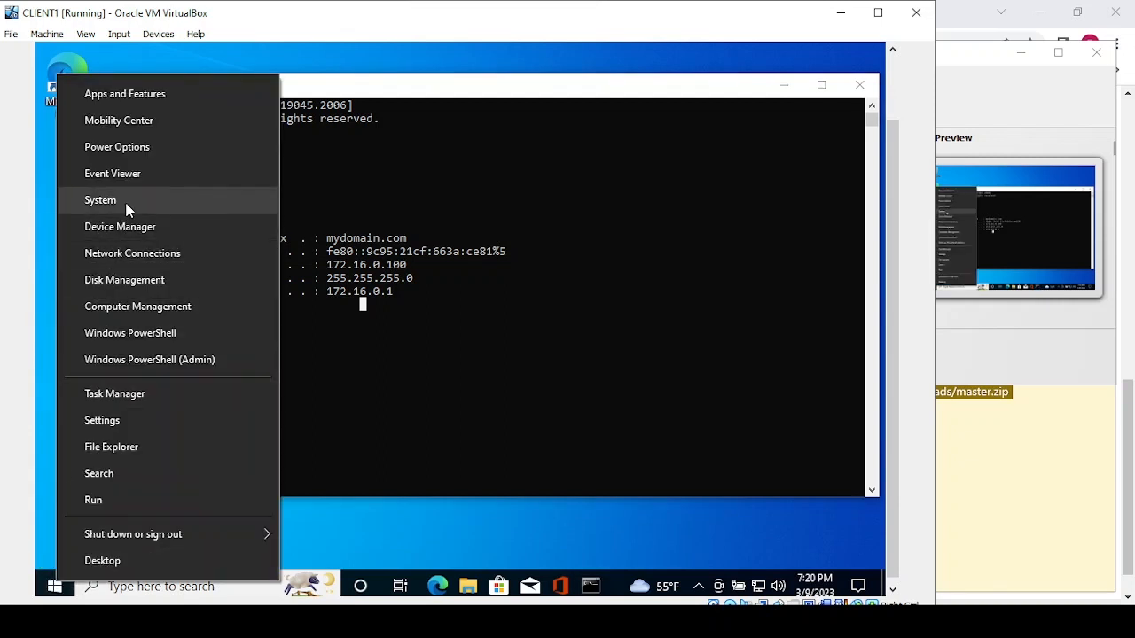
pyautogui.click(125, 202)
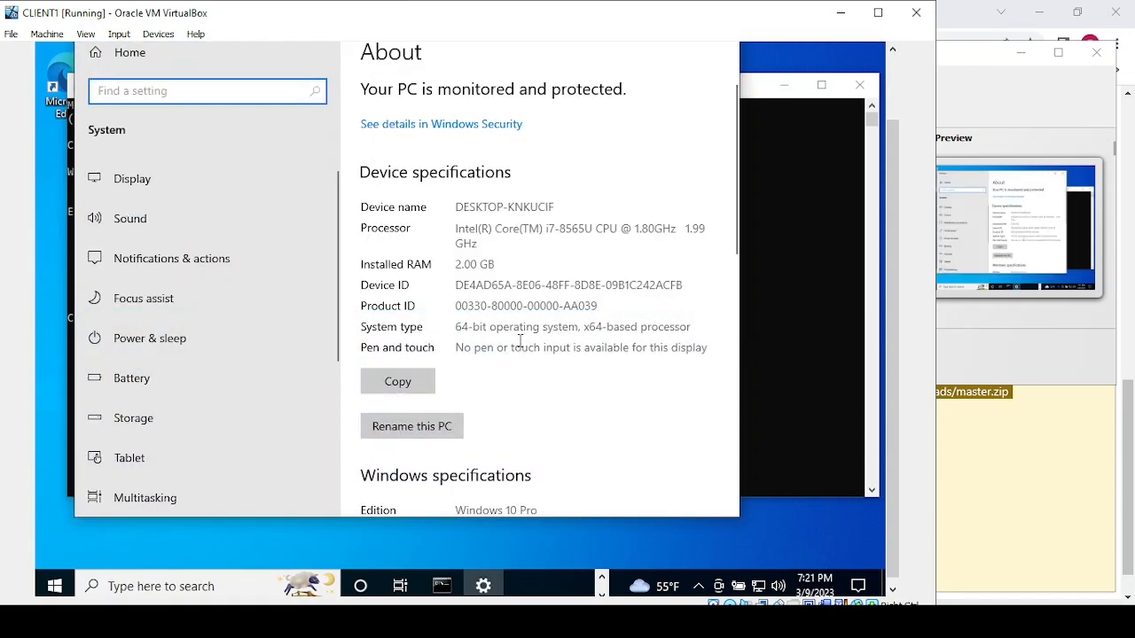
pyautogui.scroll(-5, 519, 340)
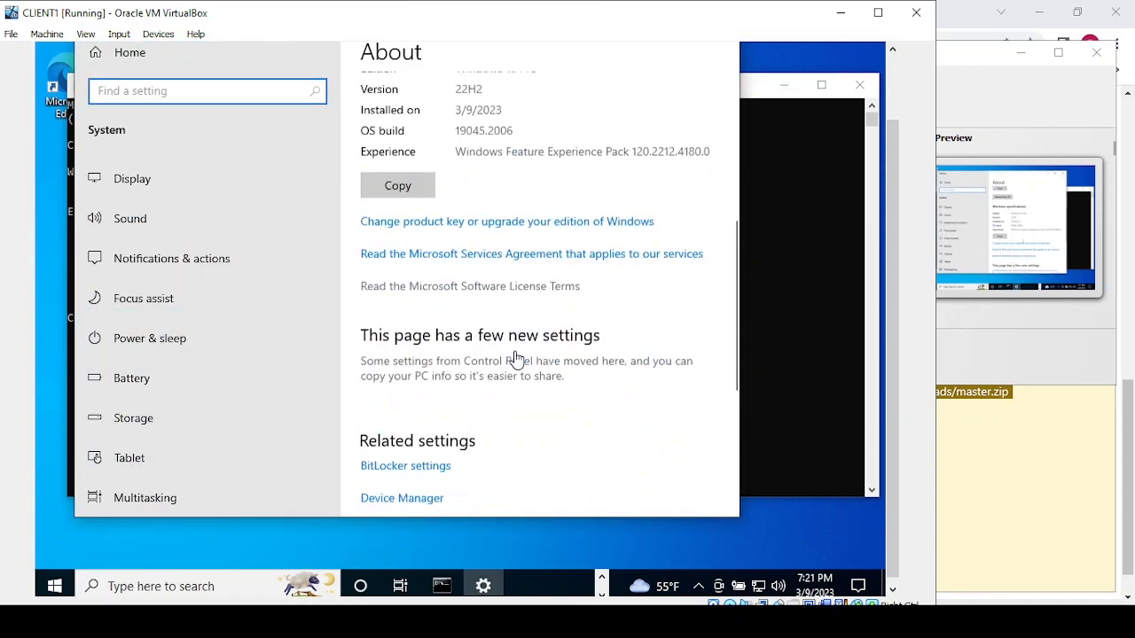
pyautogui.scroll(-2, 518, 359)
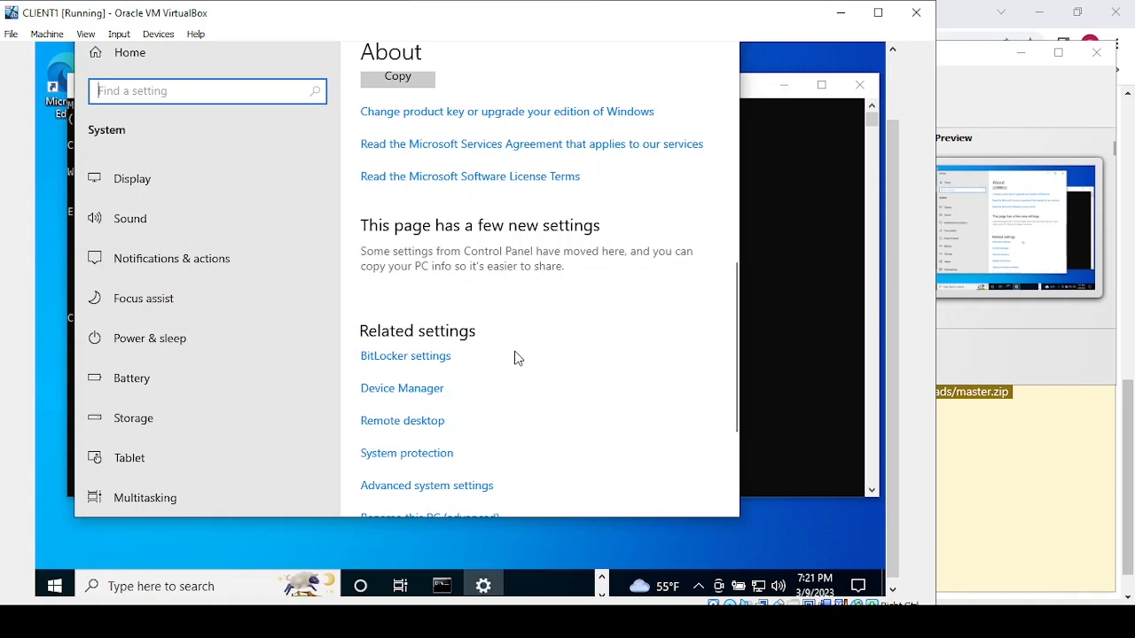
pyautogui.scroll(-4, 518, 358)
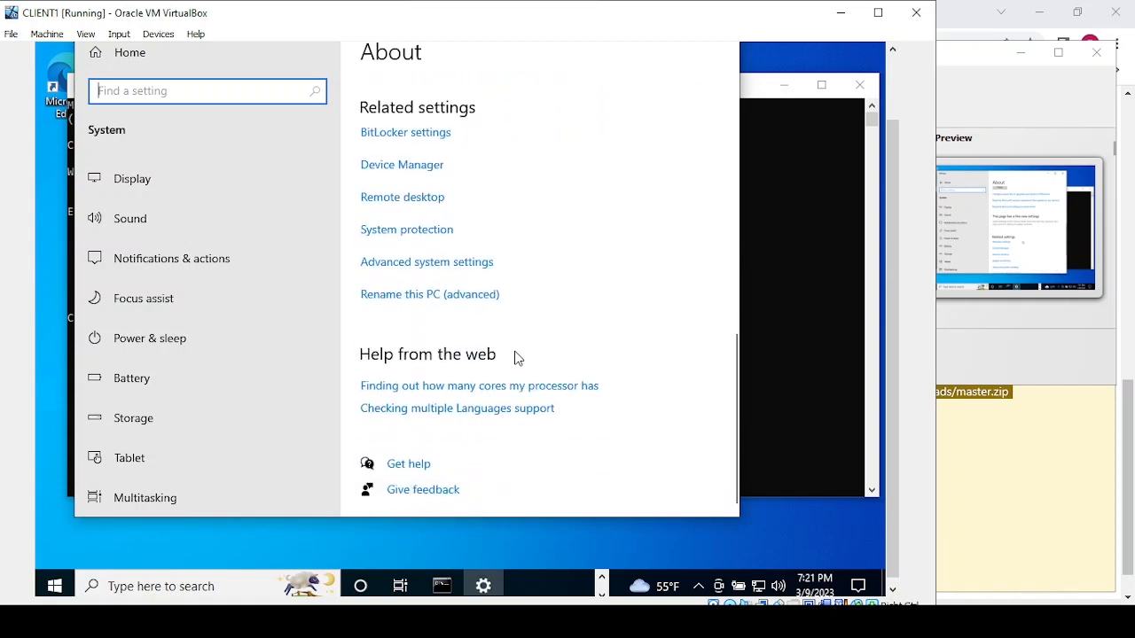
pyautogui.click(444, 301)
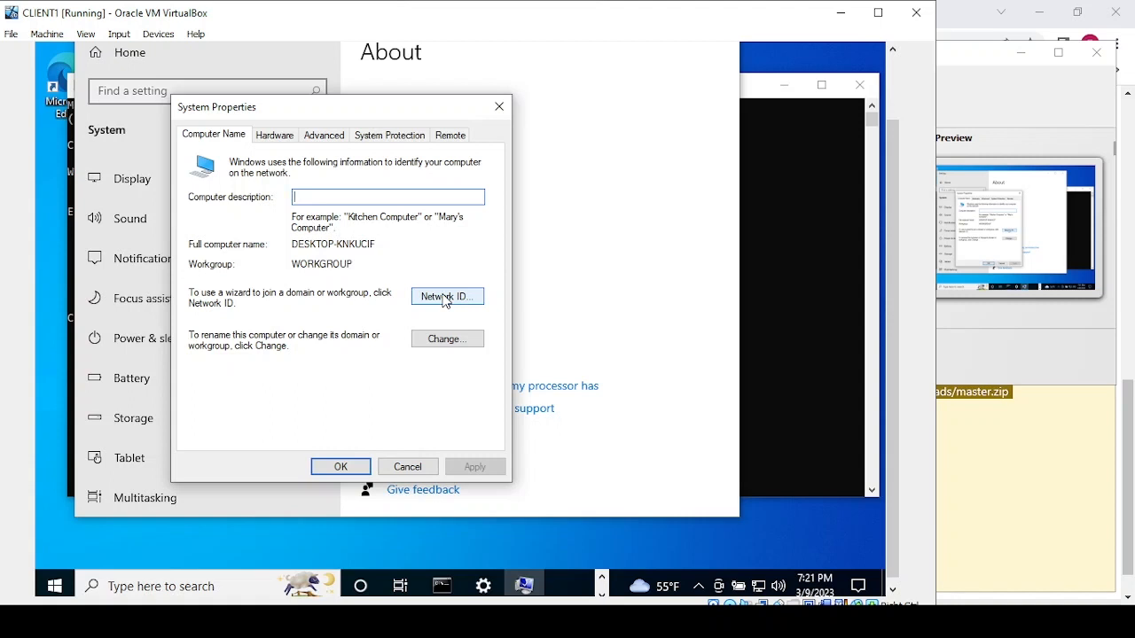
# - Rename the computer to CLIENT1 and make it a member of the mydomain.com domain
pyautogui.click(436, 340)
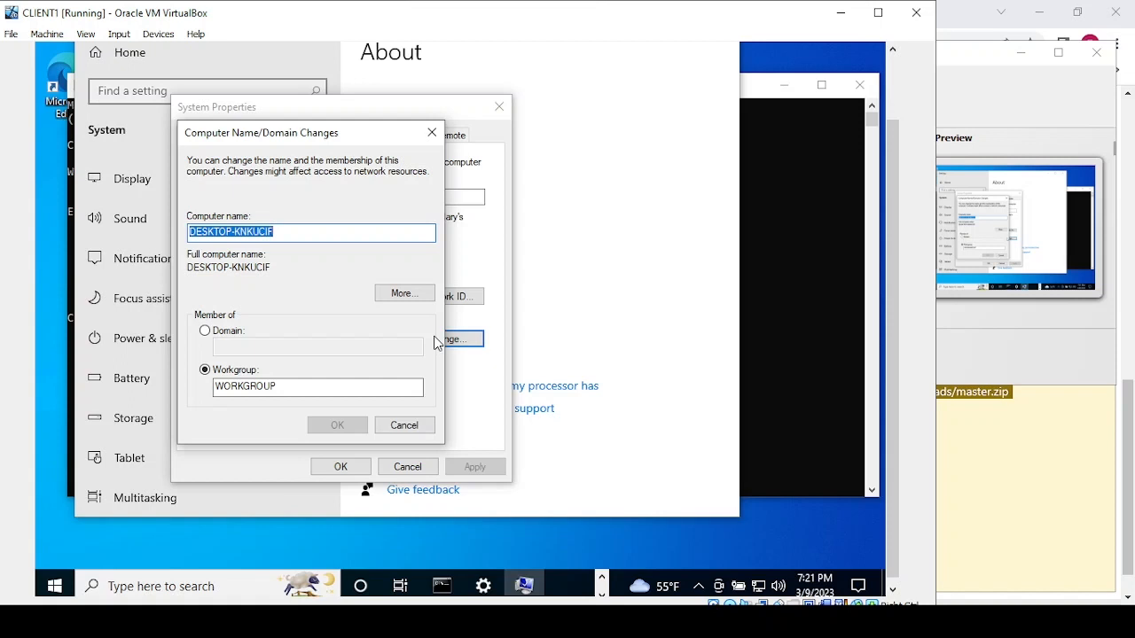
pyautogui.write('CLI')
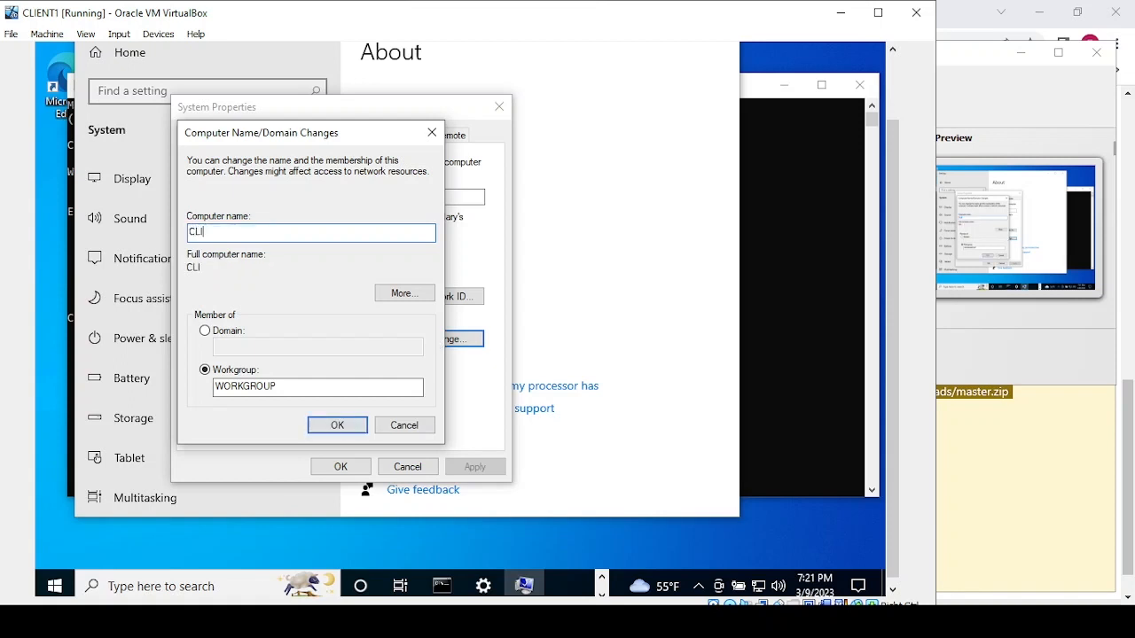
pyautogui.write('ENT1')
pyautogui.press('BackSpace')
pyautogui.write('1')
pyautogui.click(205, 332)
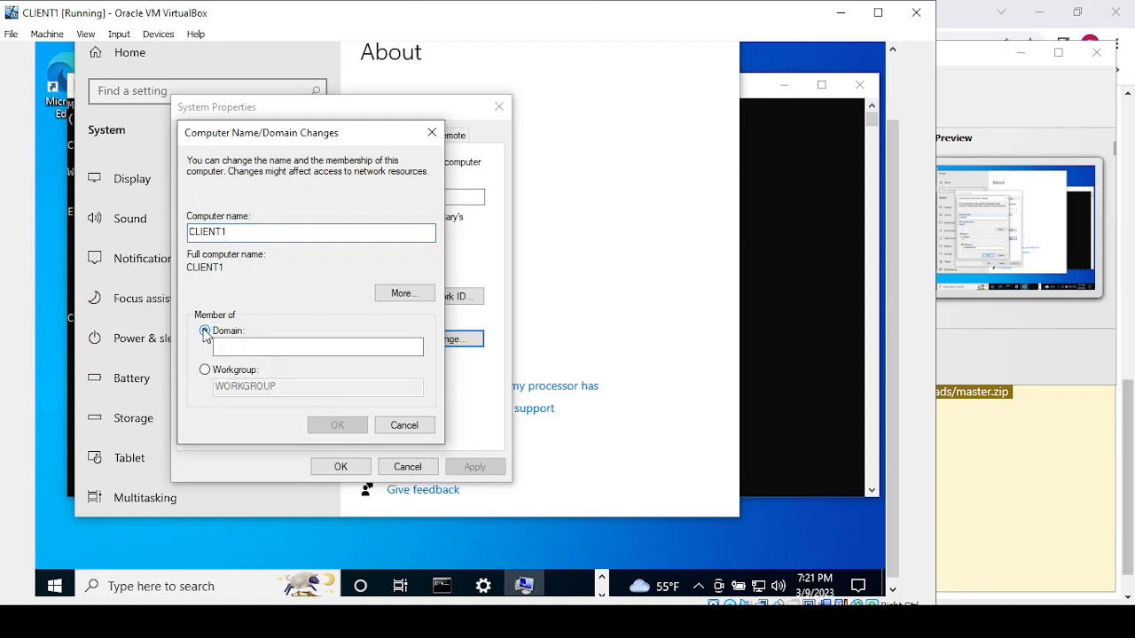
pyautogui.click(257, 351)
pyautogui.write('m')
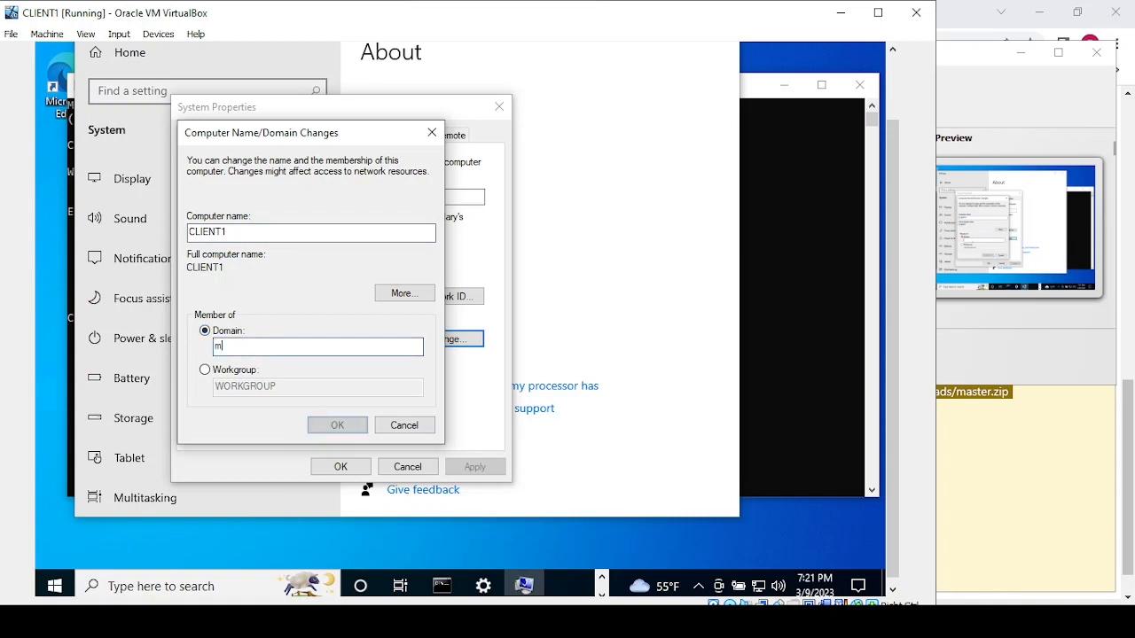
pyautogui.write('ydomain.com')
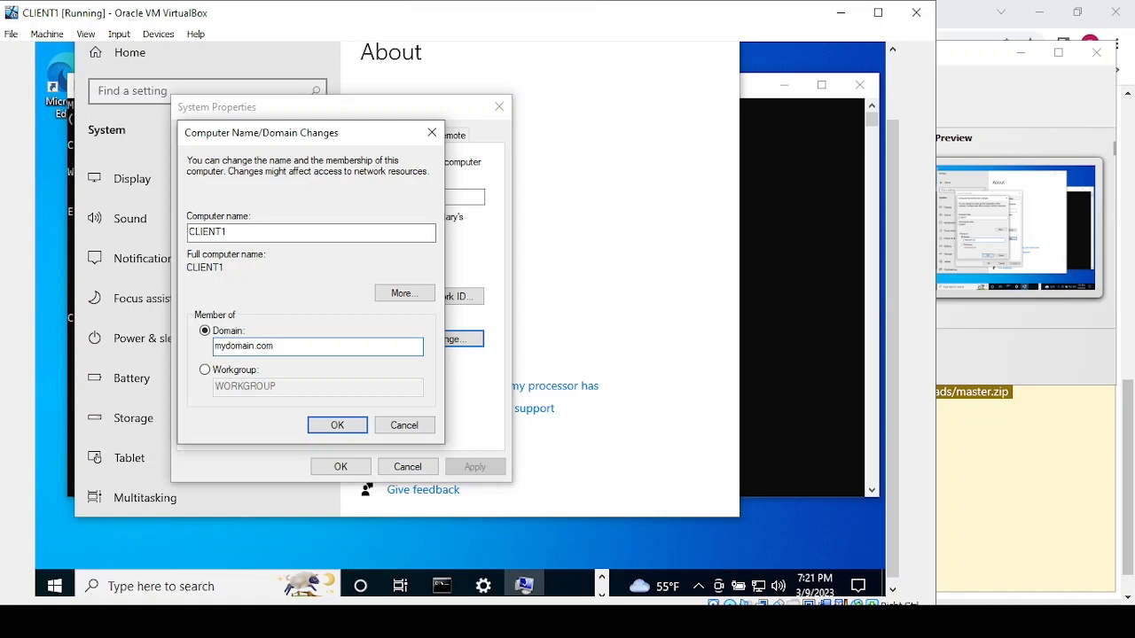
pyautogui.click(323, 423)
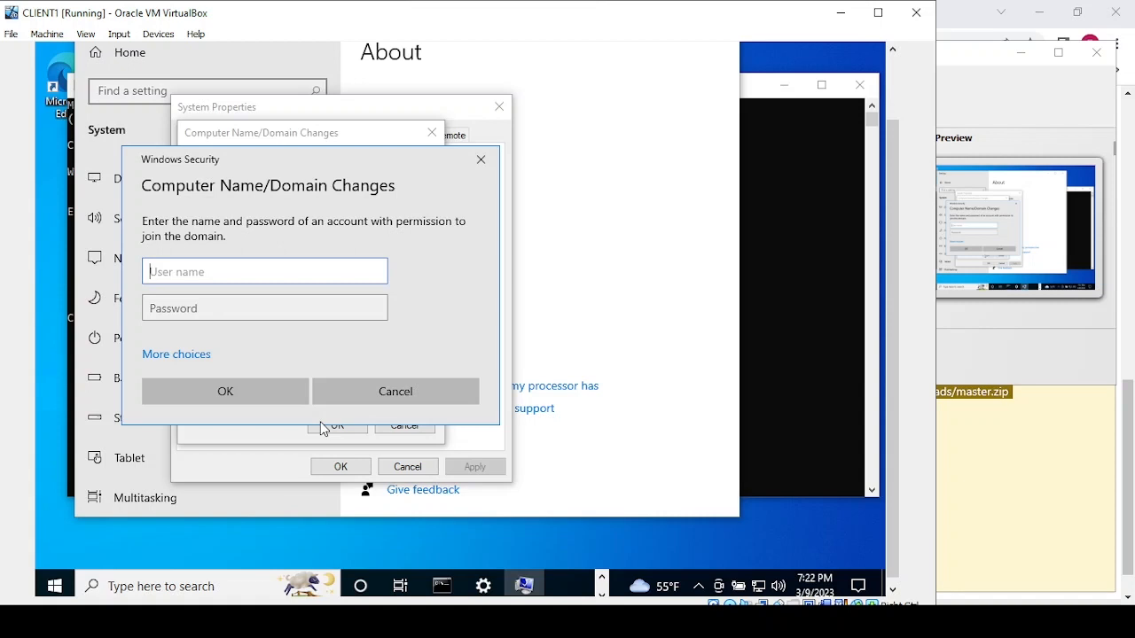
# - Authorise the domain join with the domain admin account's user name and password
pyautogui.write('a-emann')
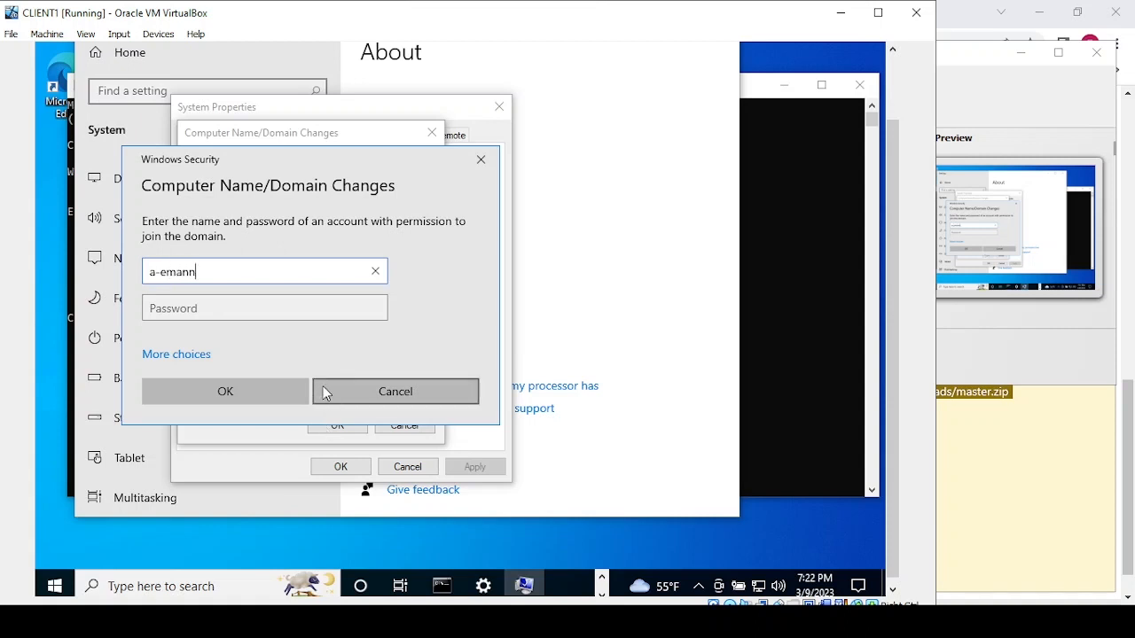
pyautogui.click(305, 308)
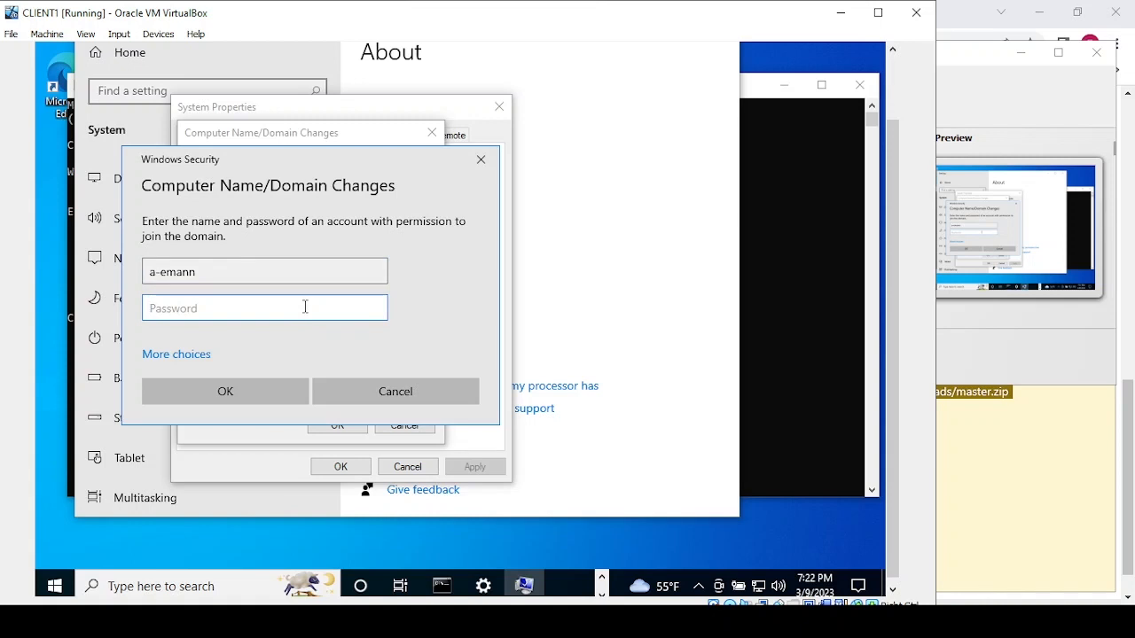
pyautogui.write('*********')
pyautogui.click(255, 395)
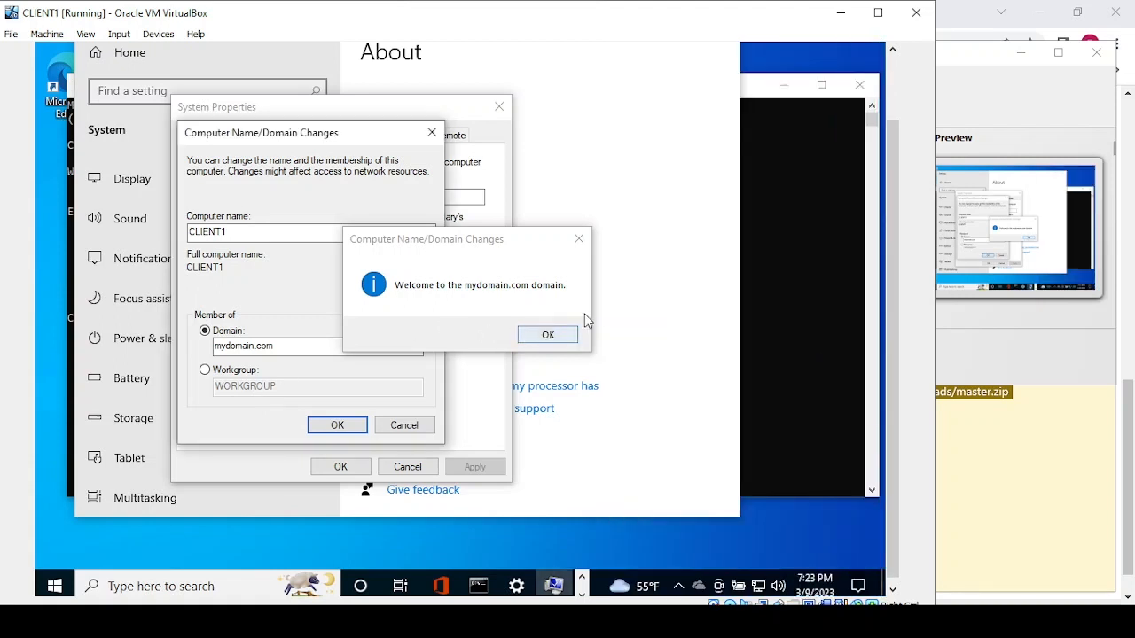
# - Dismiss the welcome and restart notices, close System Properties, and restart CLIENT1 now
pyautogui.click(568, 335)
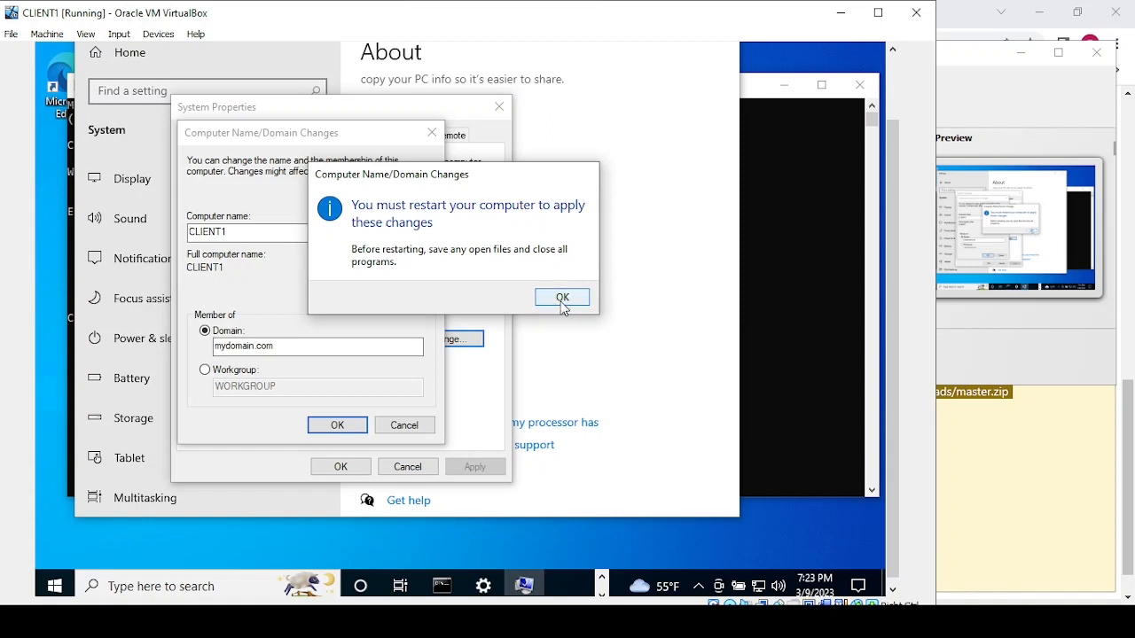
pyautogui.click(562, 297)
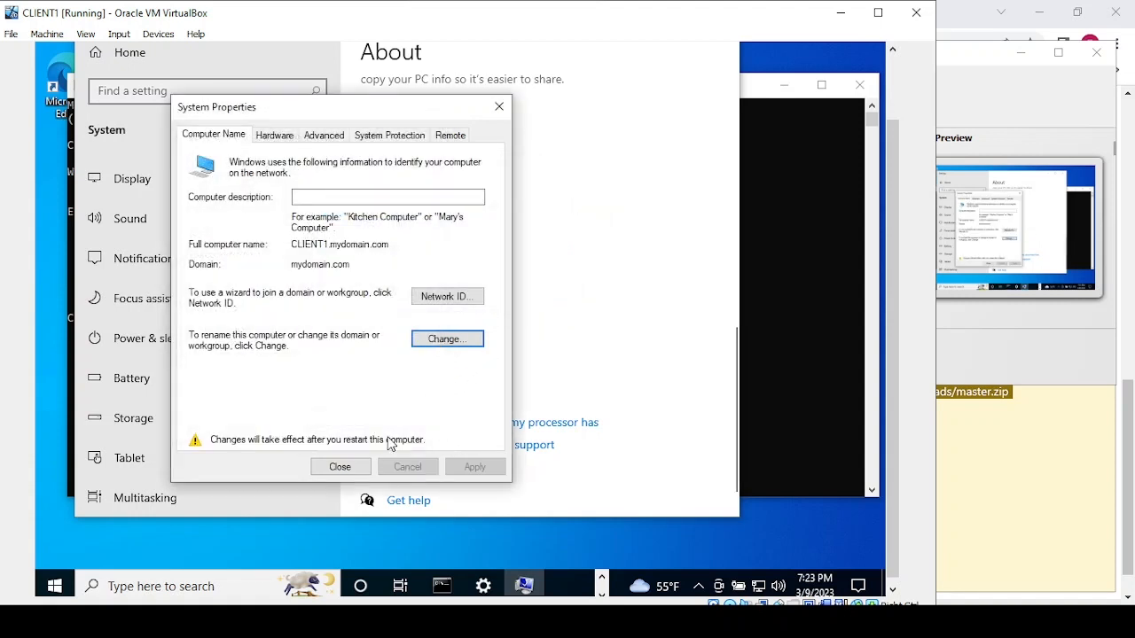
pyautogui.click(341, 467)
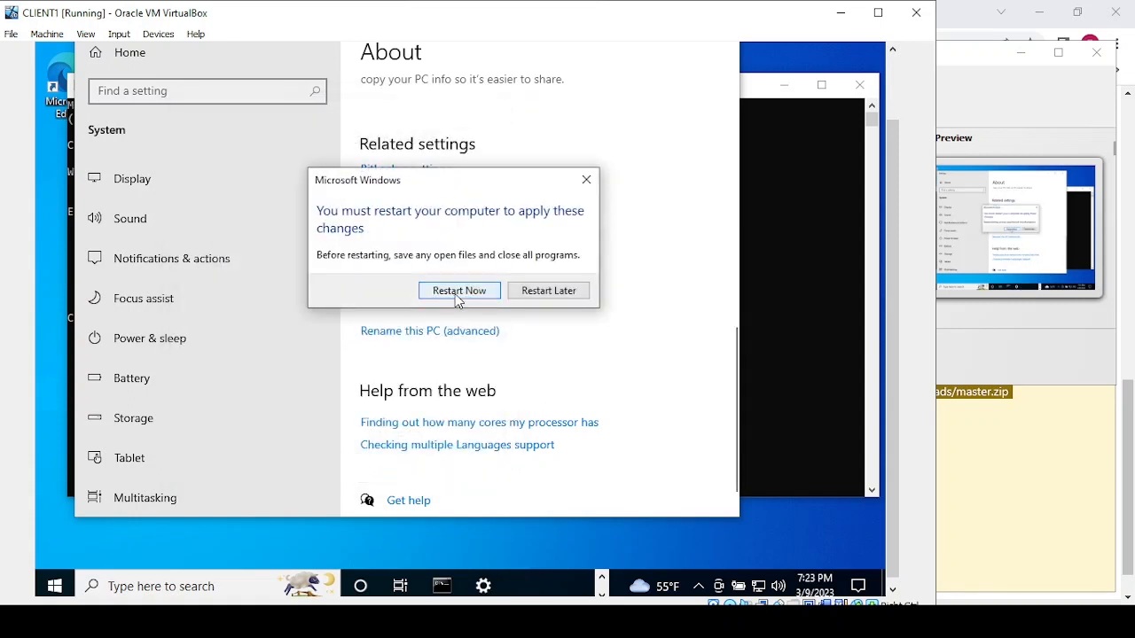
pyautogui.click(458, 293)
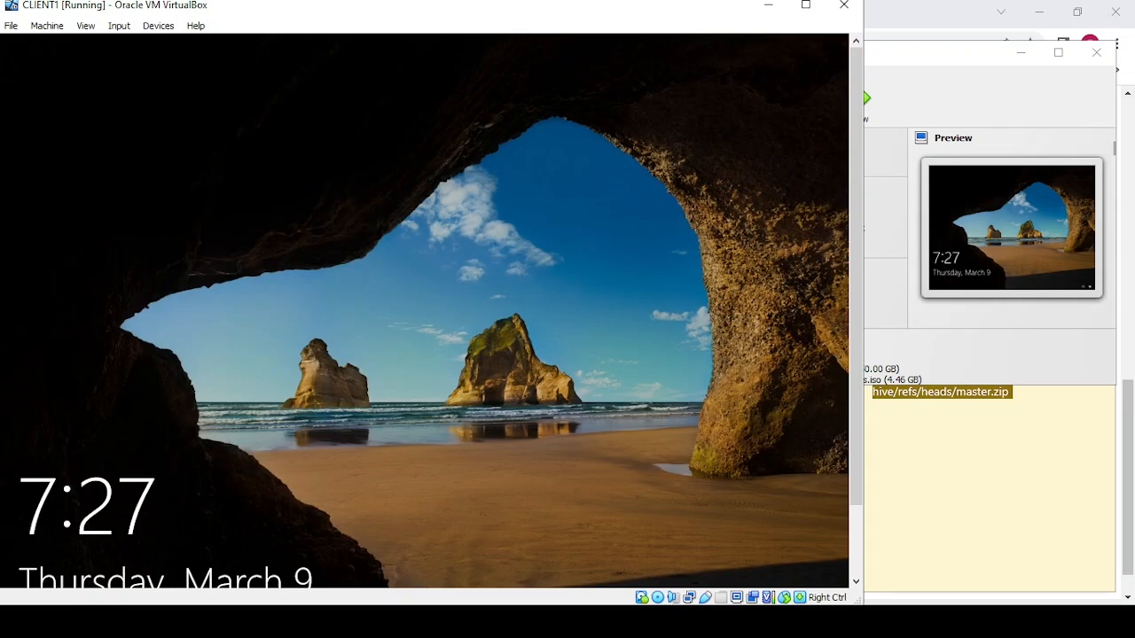
# - Sign in to CLIENT1 as Other user with the domain account's user name and password
pyautogui.click(385, 314)
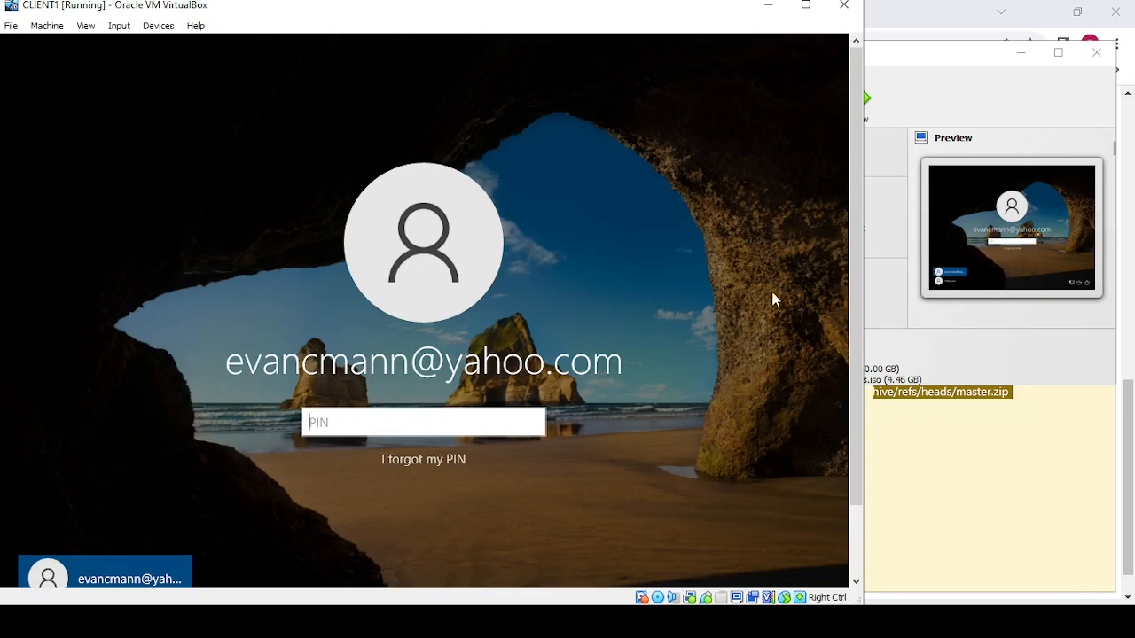
pyautogui.moveTo(853, 268); pyautogui.dragTo(856, 364)
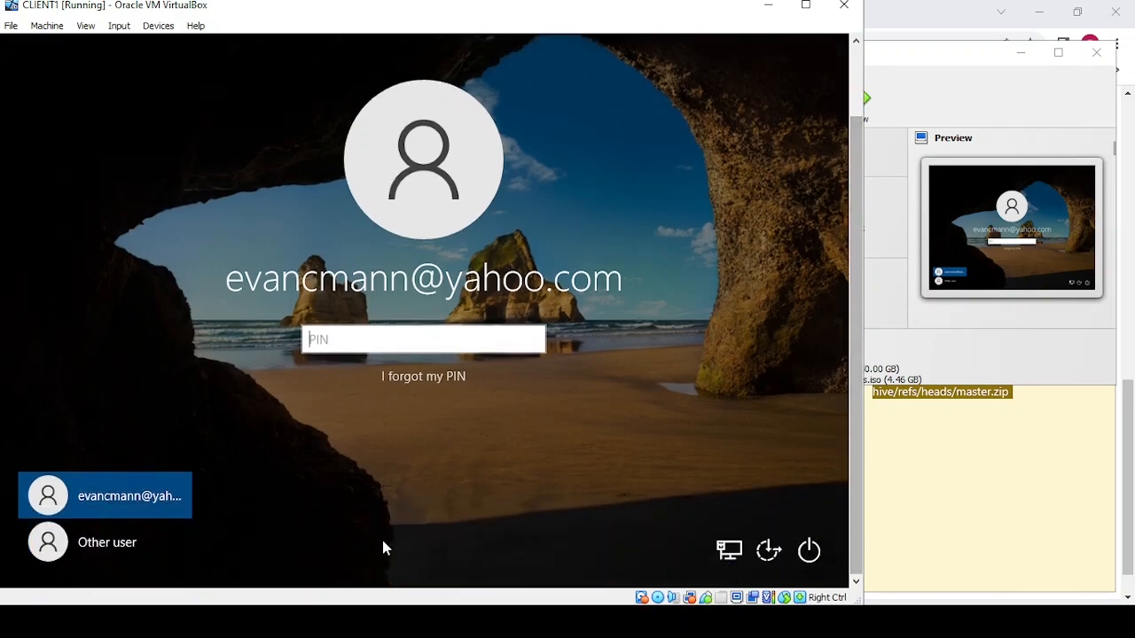
pyautogui.click(114, 549)
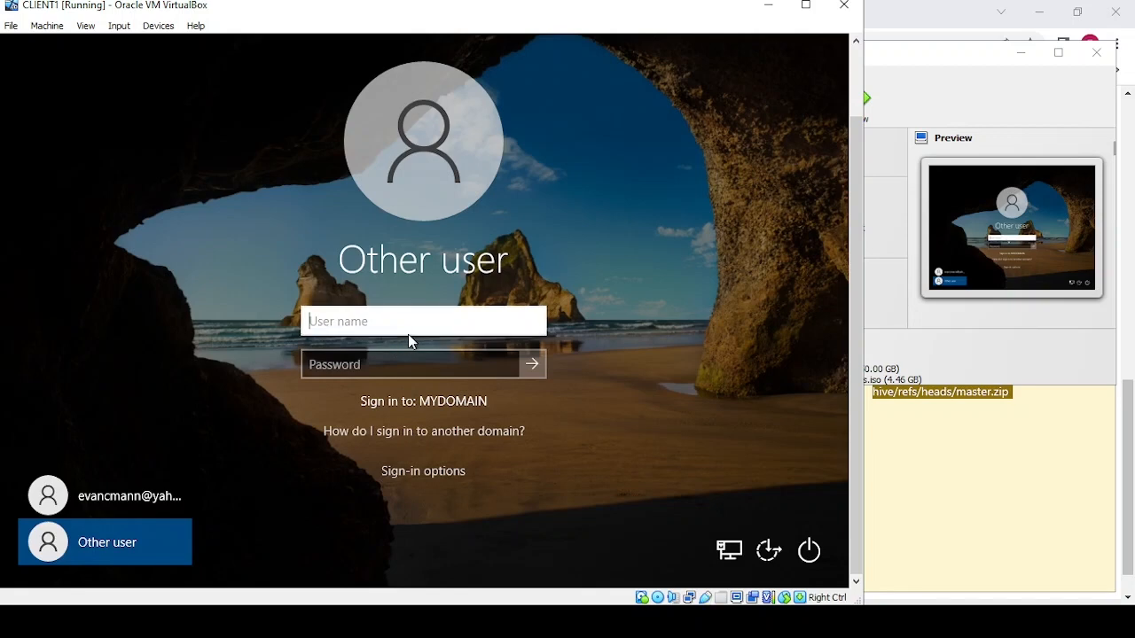
pyautogui.write('emann')
pyautogui.click(397, 362)
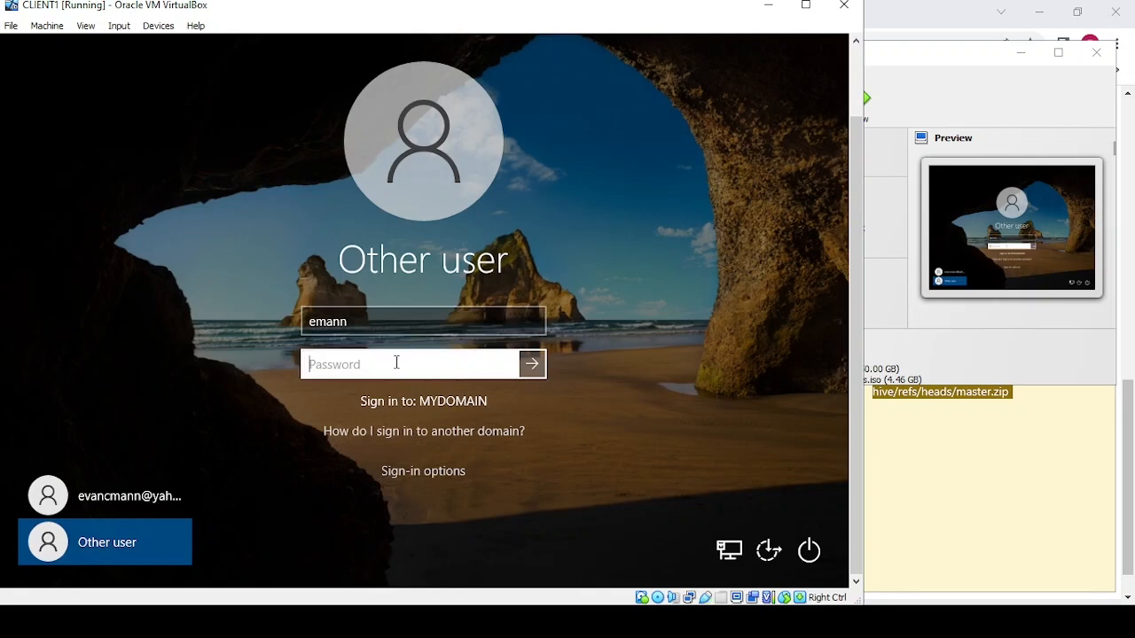
pyautogui.write('•••••••••')
pyautogui.click(533, 365)
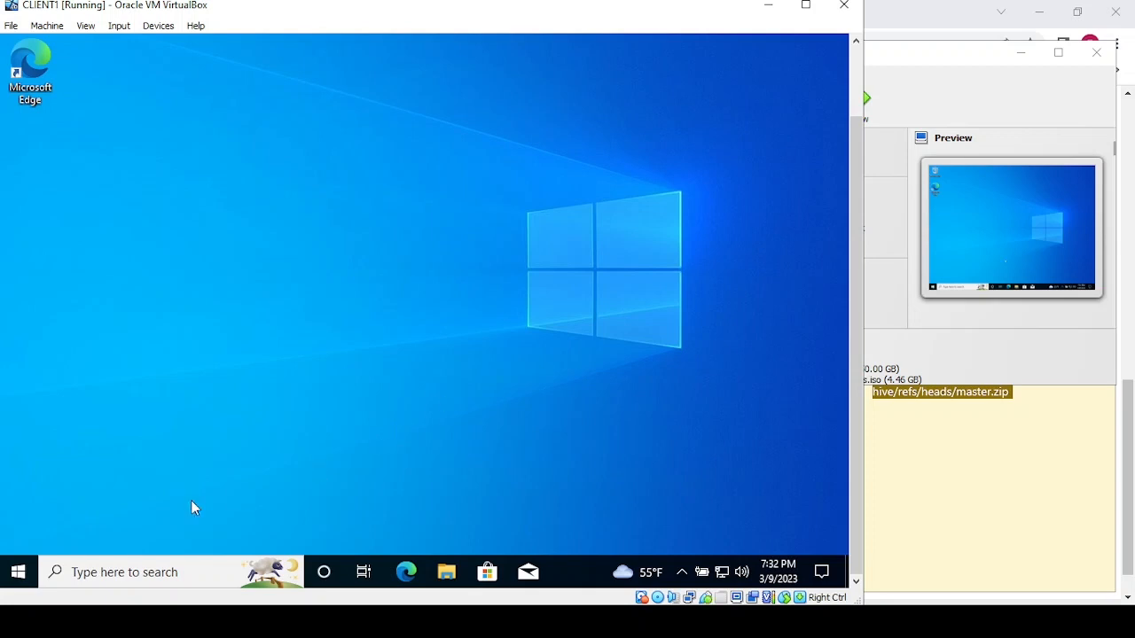
# - Search for cmd and launch Command Prompt
pyautogui.click(8, 575)
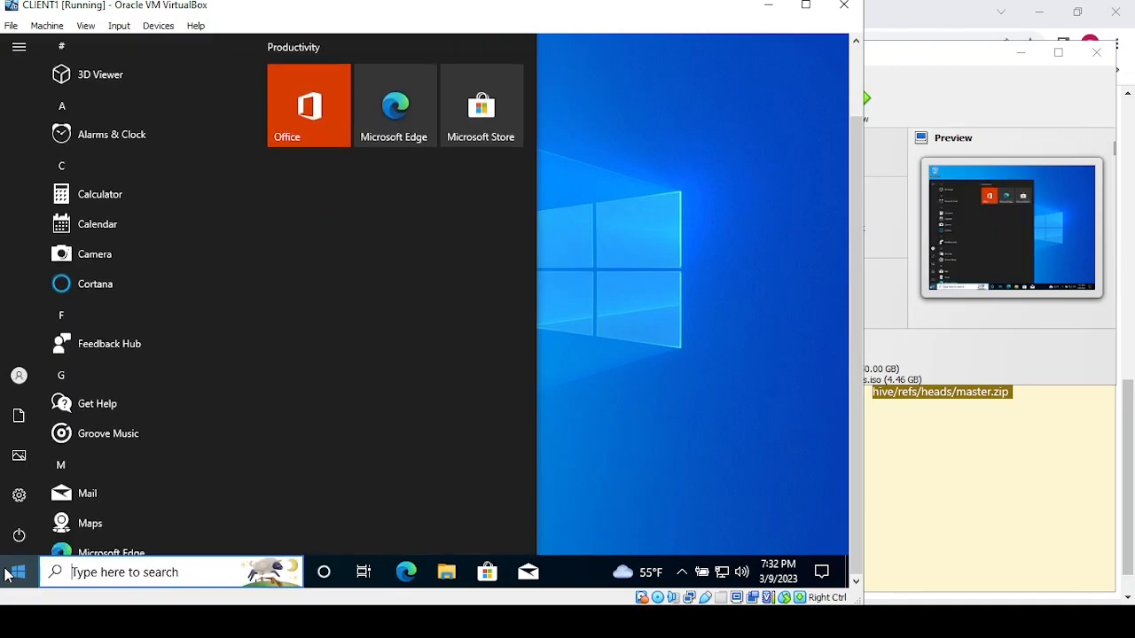
pyautogui.write('cmd')
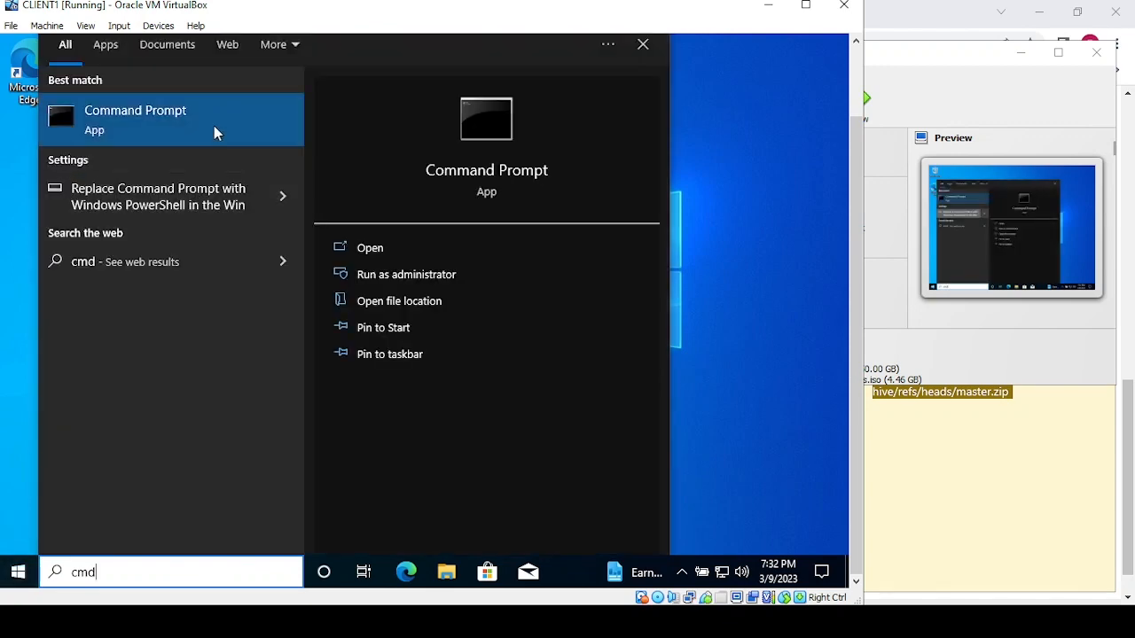
pyautogui.click(214, 129)
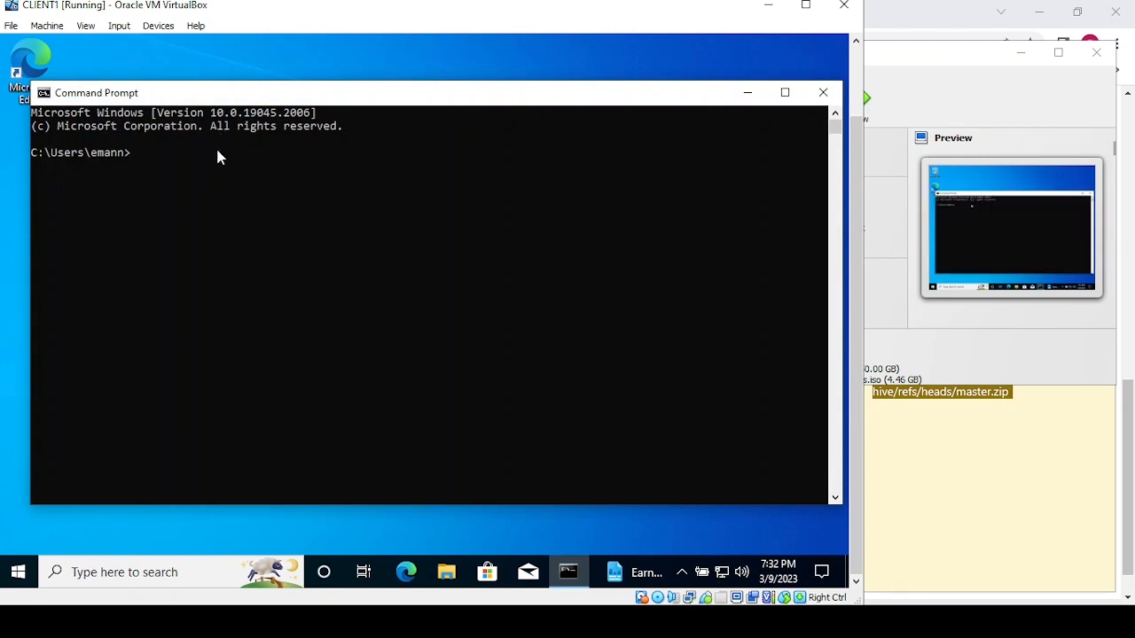
# - Run whoami, highlight the mydomain account in the output, and minimize the CLIENT1 window
pyautogui.write('e')
pyautogui.press('BackSpace')
pyautogui.write('whoami')
pyautogui.press('Return')
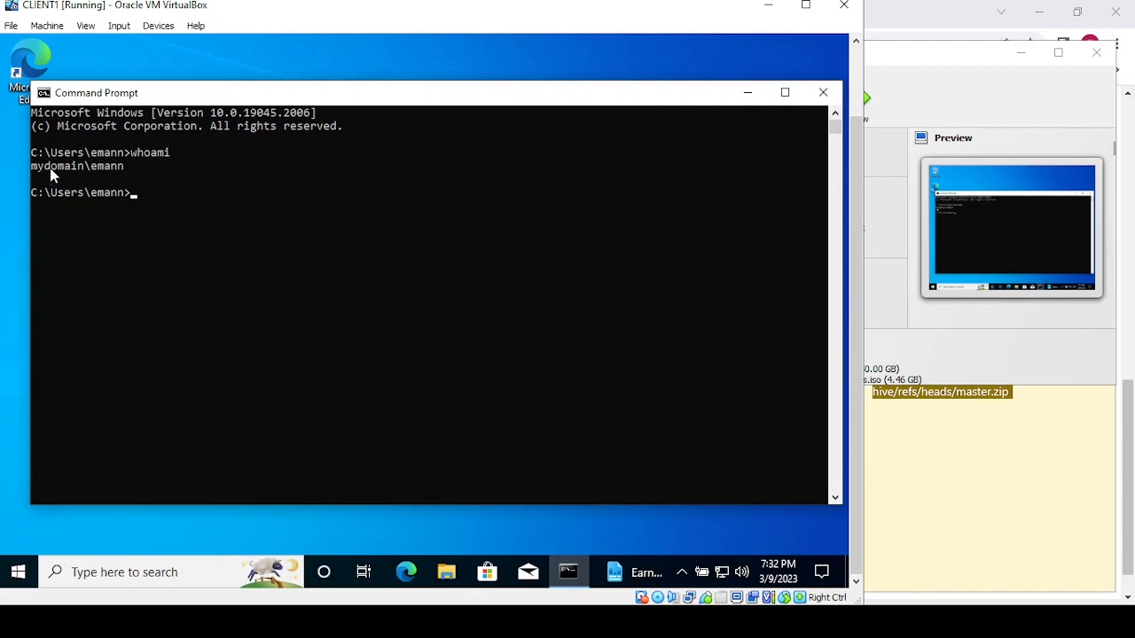
pyautogui.moveTo(32, 168); pyautogui.dragTo(124, 177)
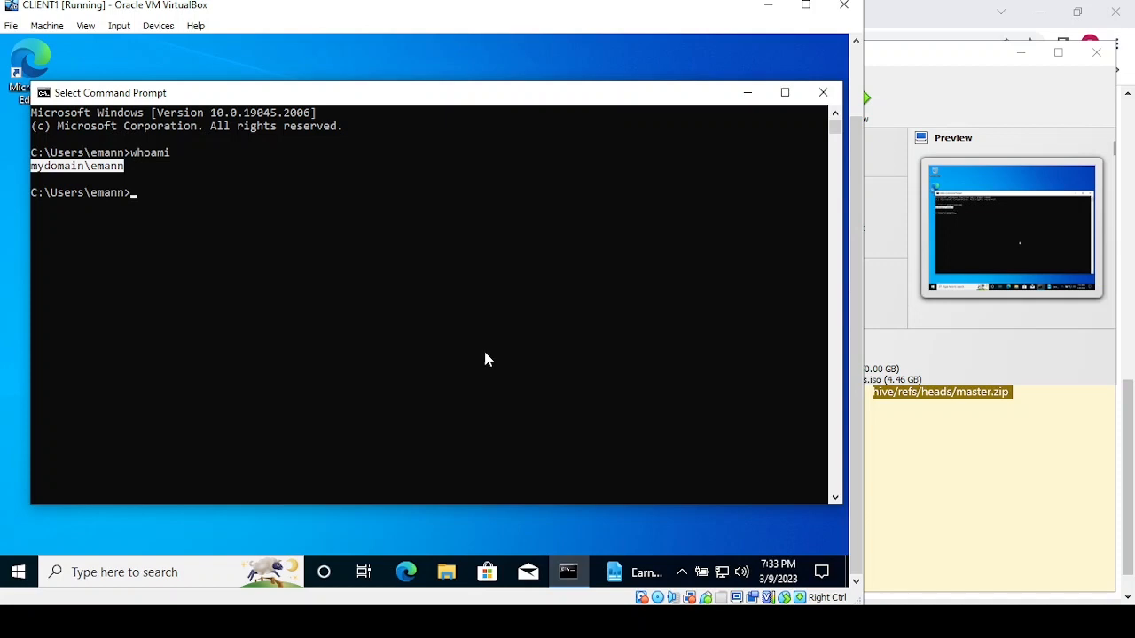
pyautogui.click(767, 9)
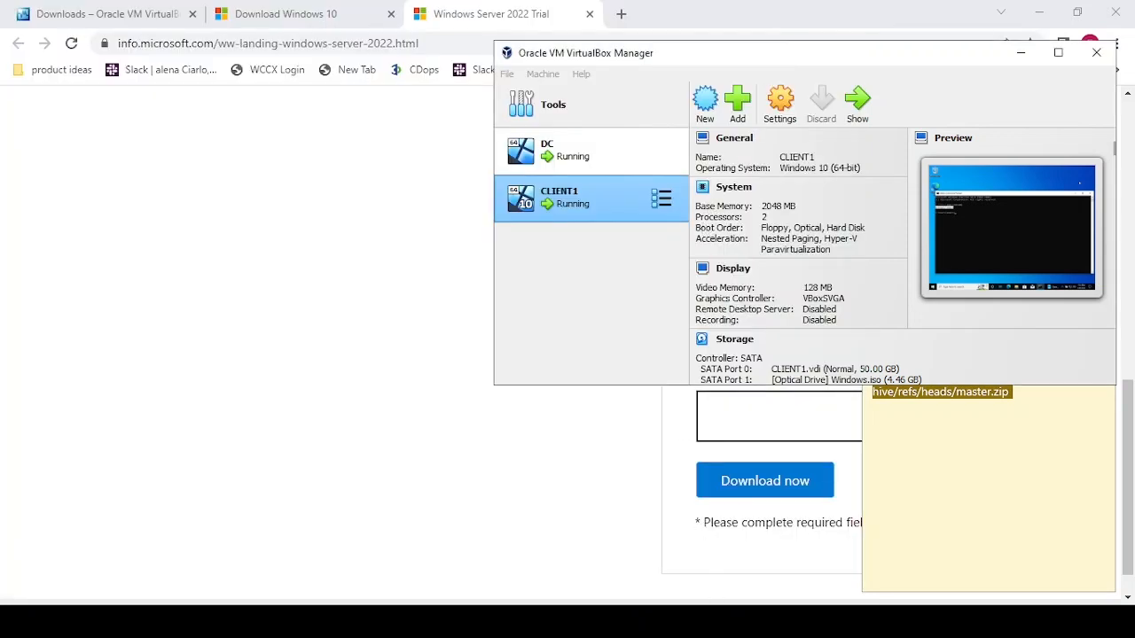
# - Switch to the DC virtual machine and sign back in with Ctrl+Alt+Del and the password
pyautogui.click(708, 621)
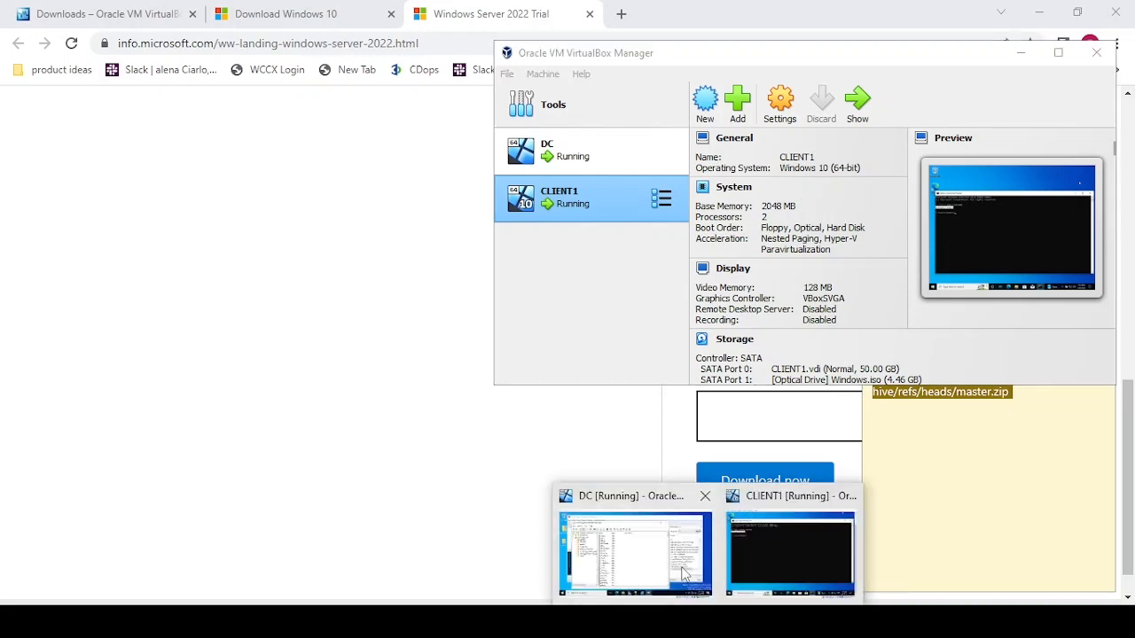
pyautogui.moveTo(684, 573)
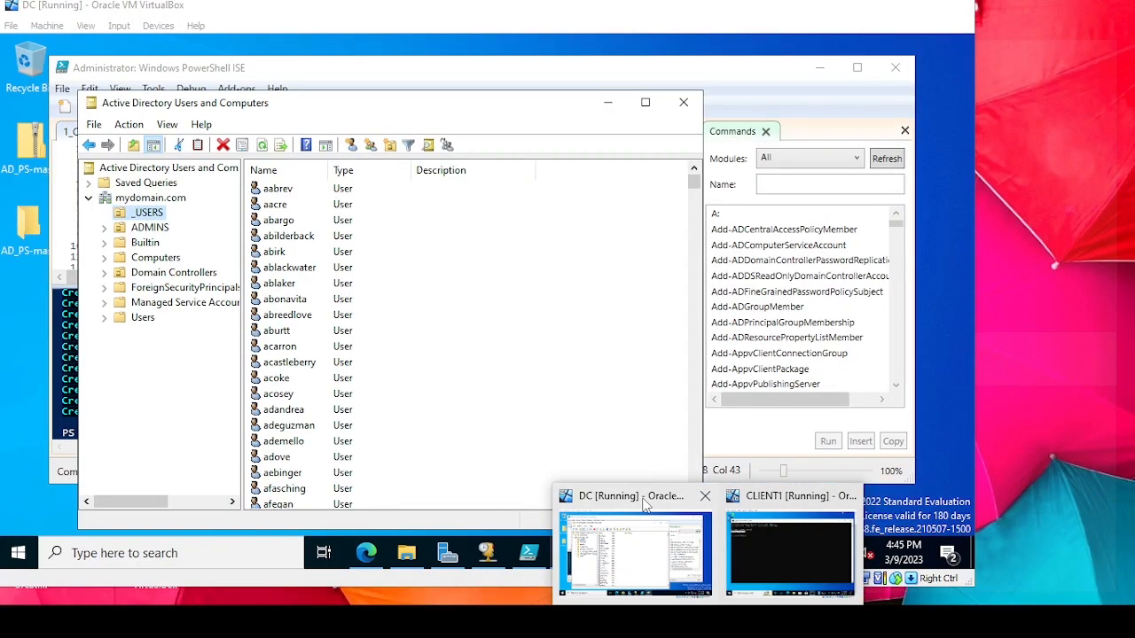
pyautogui.click(646, 504)
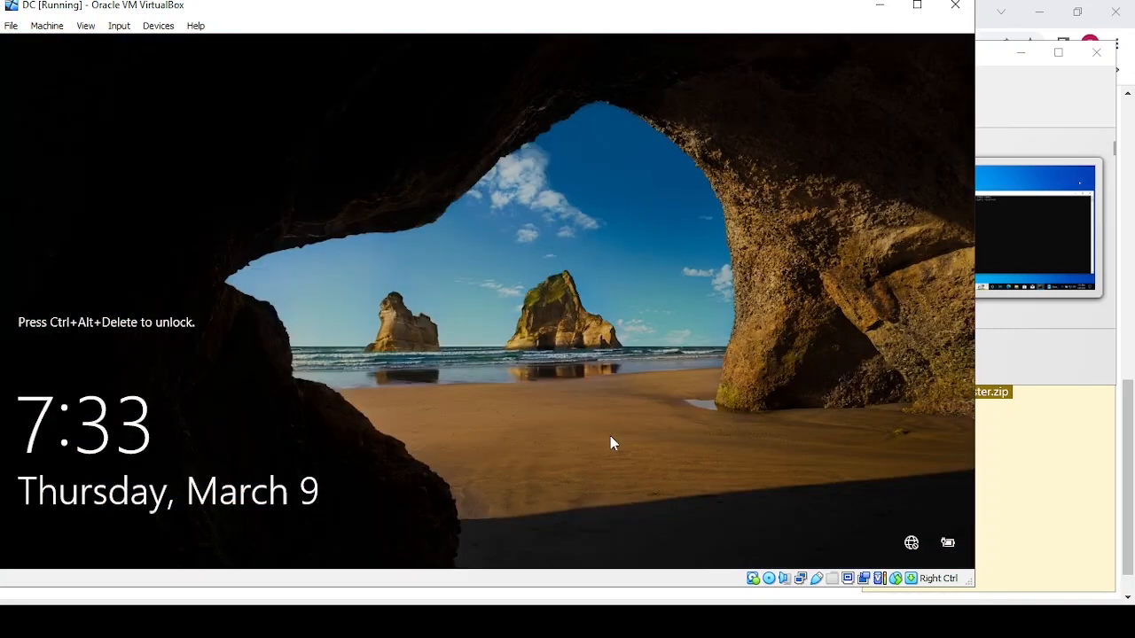
pyautogui.hotkey('ctrl', 'alt', 'Delete')
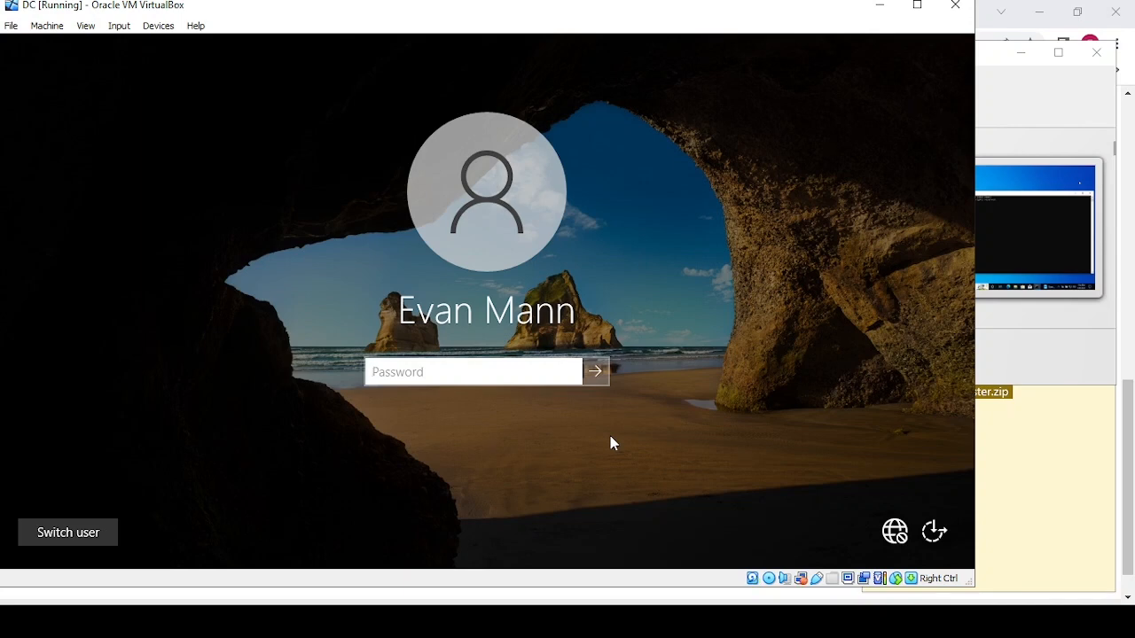
pyautogui.write('*********')
pyautogui.press('Return')
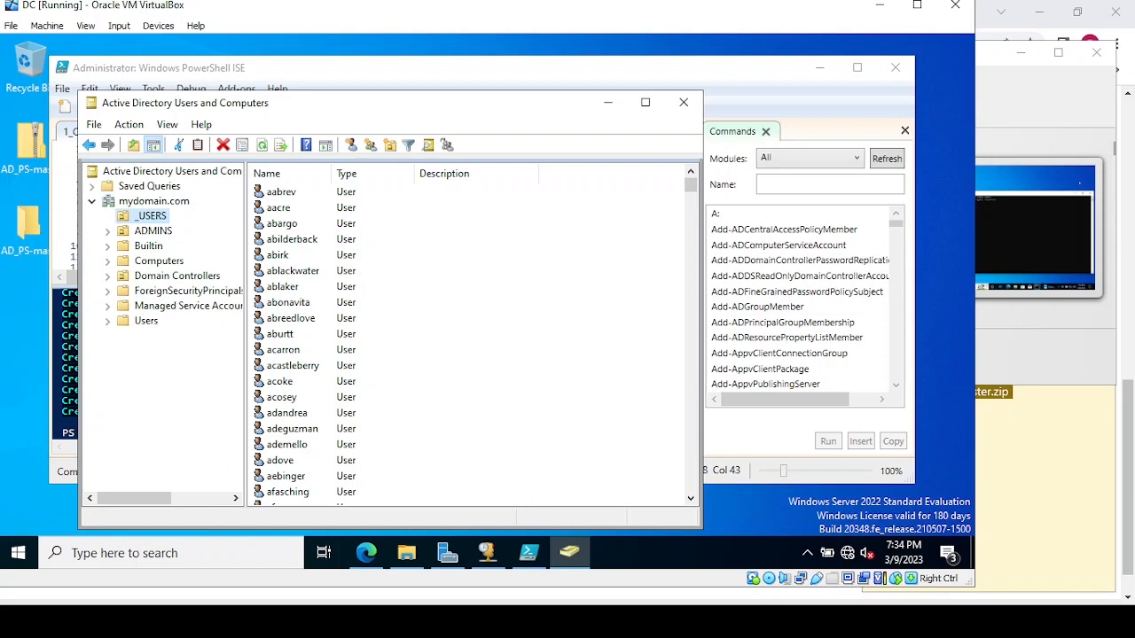
# - Check CLIENT1's 172.16.0.100 lease under the DHCP scope's Address Leases, then view mydomain.com > Computers
pyautogui.moveTo(494, 554)
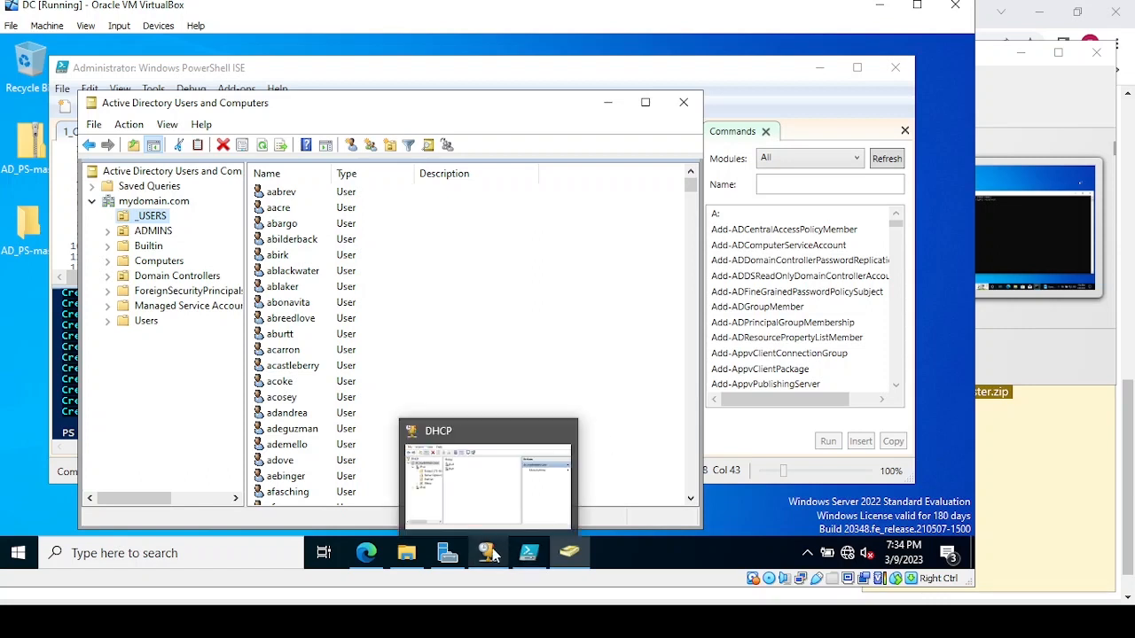
pyautogui.click(490, 553)
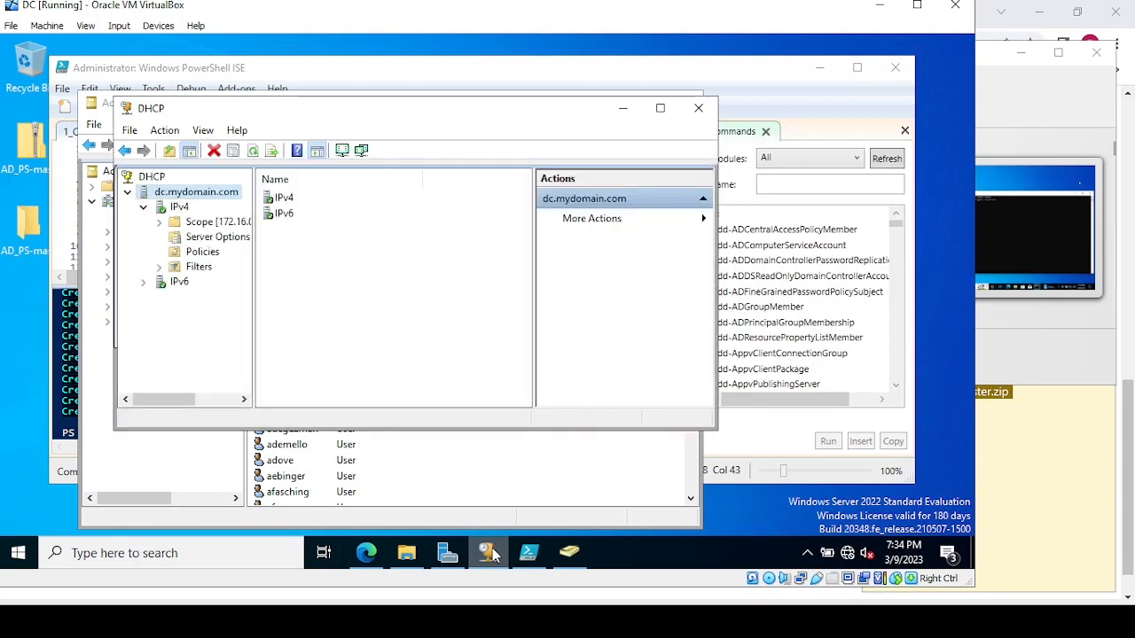
pyautogui.click(158, 222)
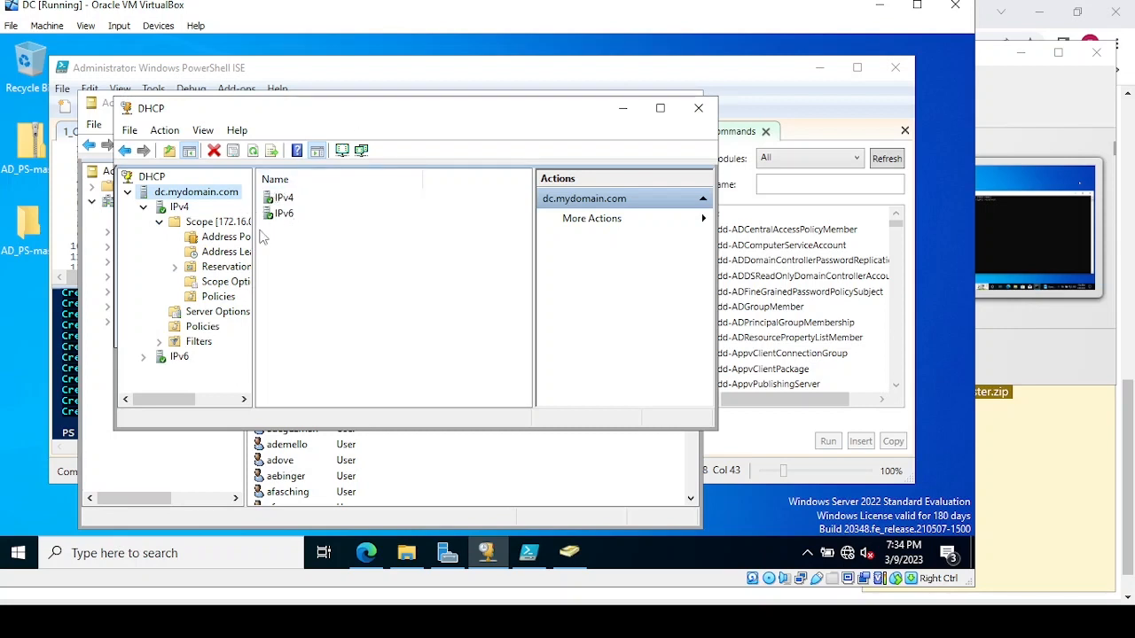
pyautogui.moveTo(256, 235); pyautogui.dragTo(283, 235)
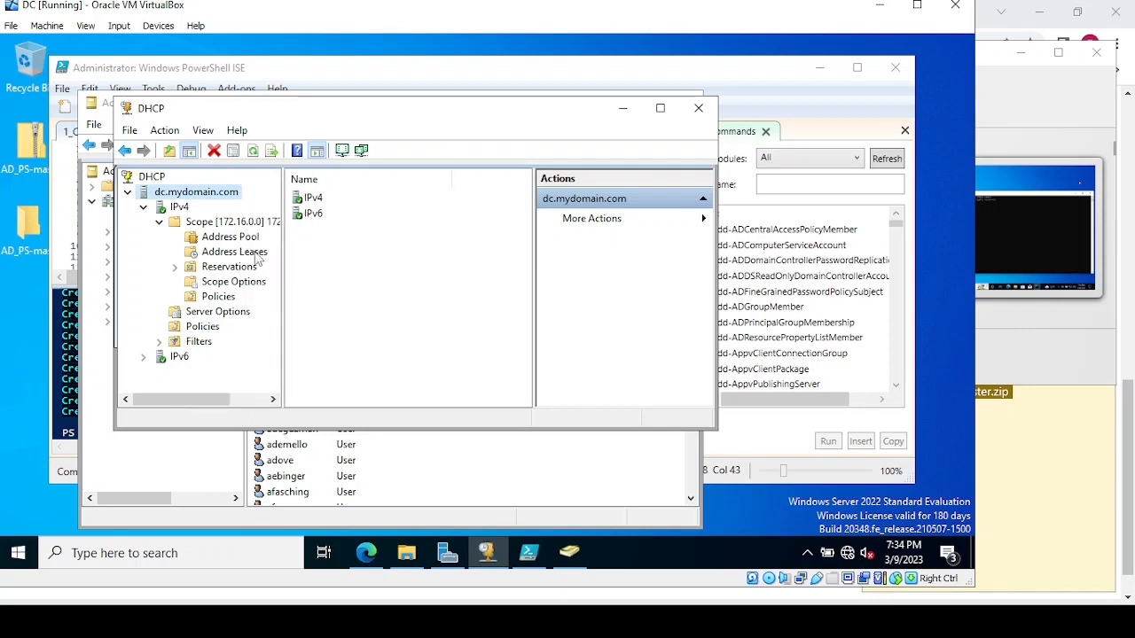
pyautogui.click(256, 256)
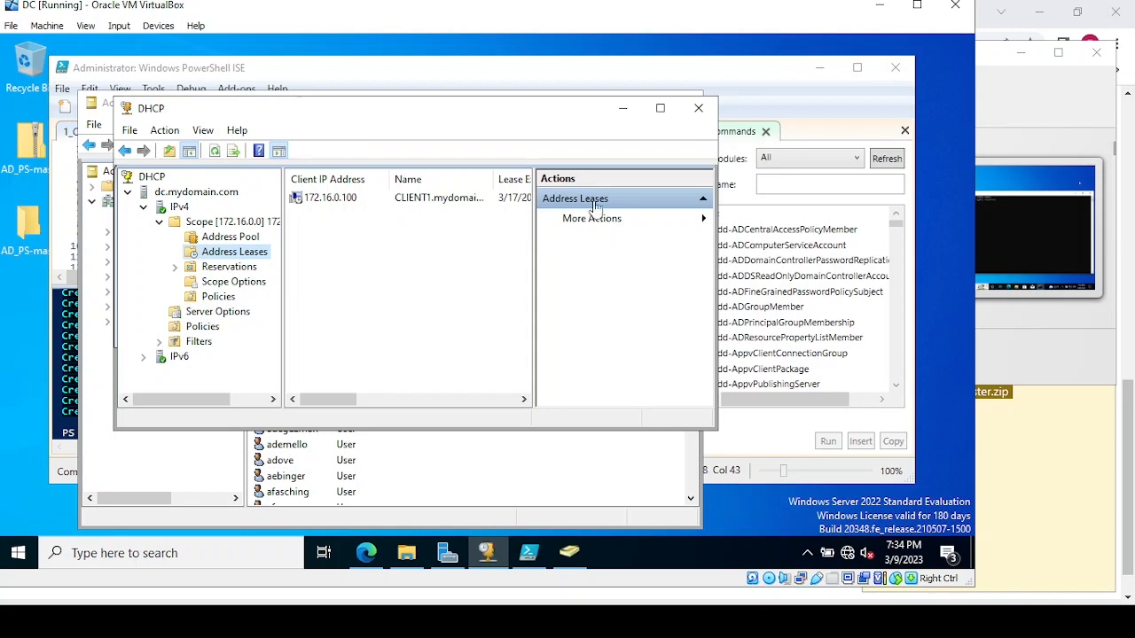
pyautogui.moveTo(717, 198); pyautogui.dragTo(815, 219)
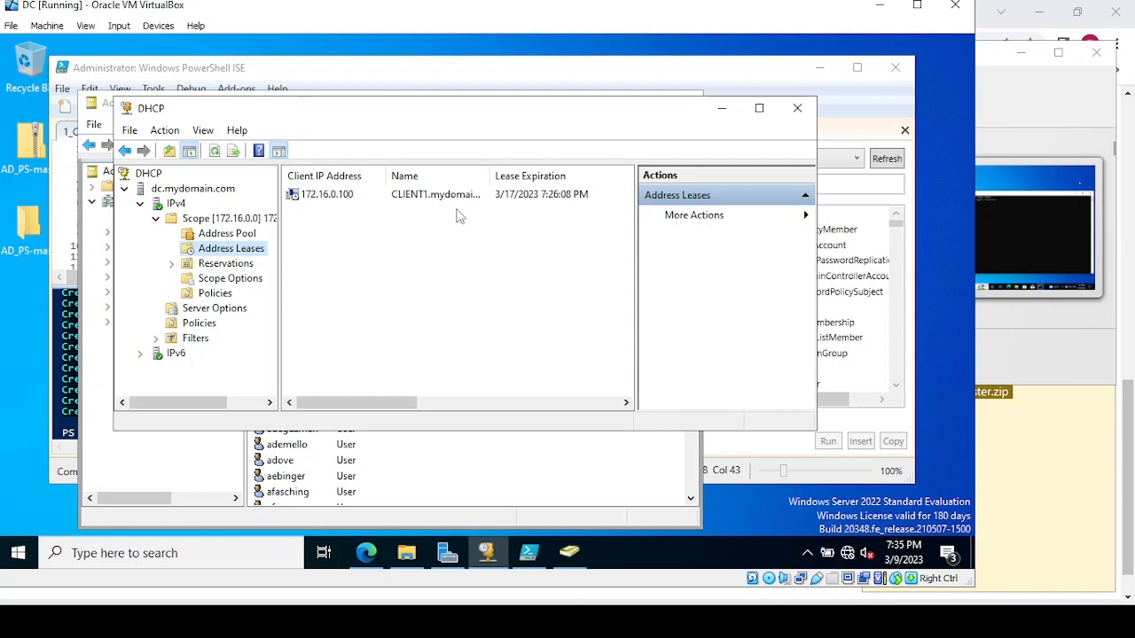
pyautogui.click(570, 555)
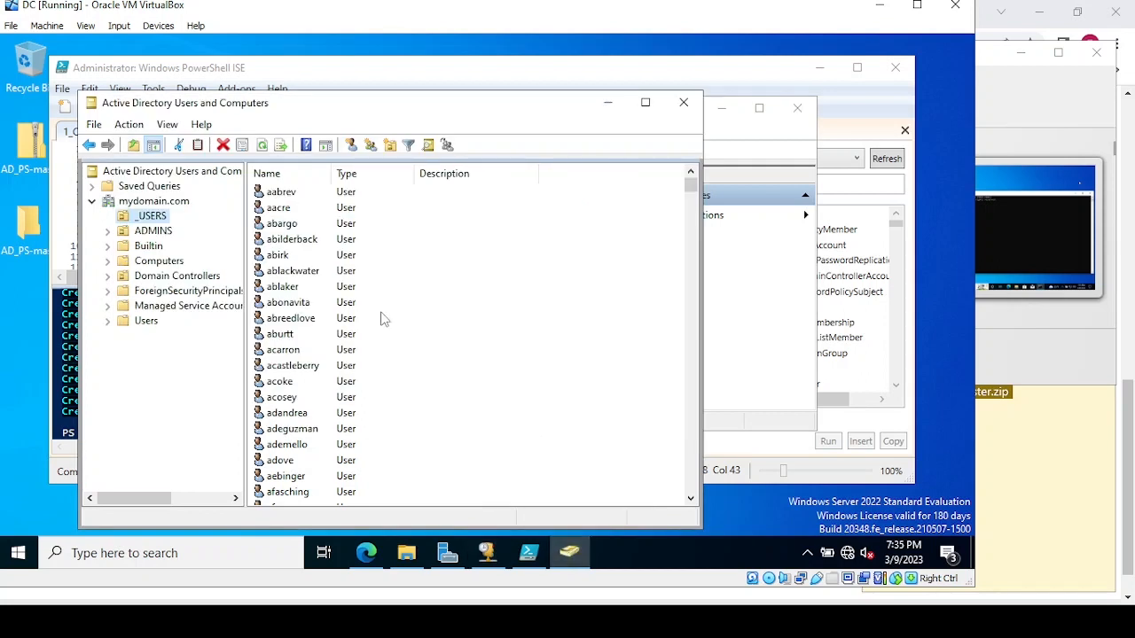
pyautogui.click(146, 262)
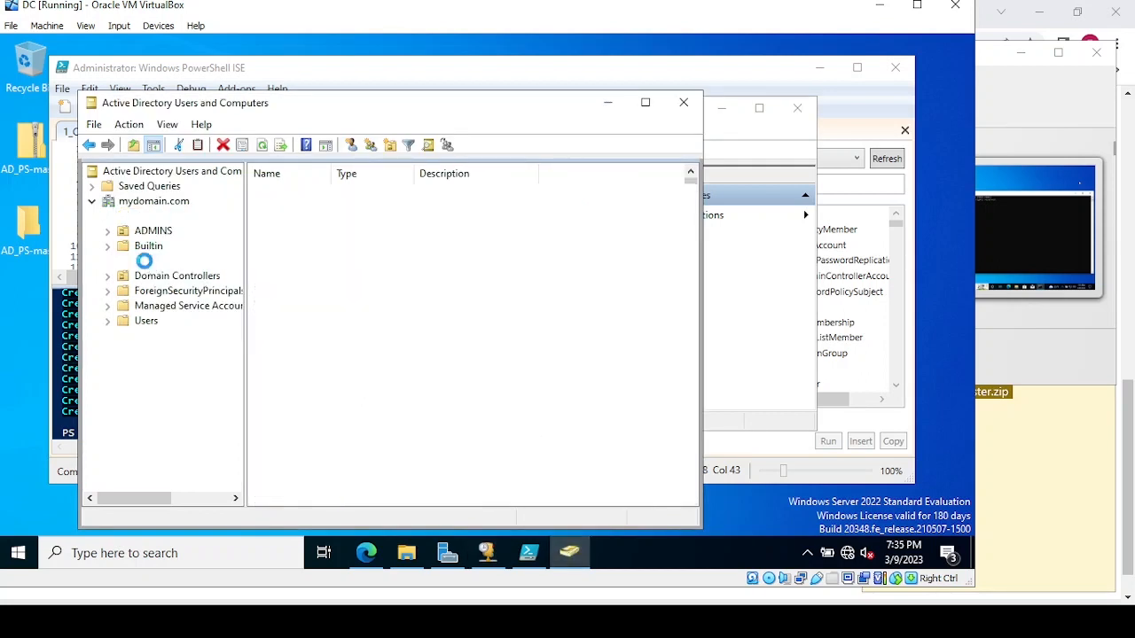